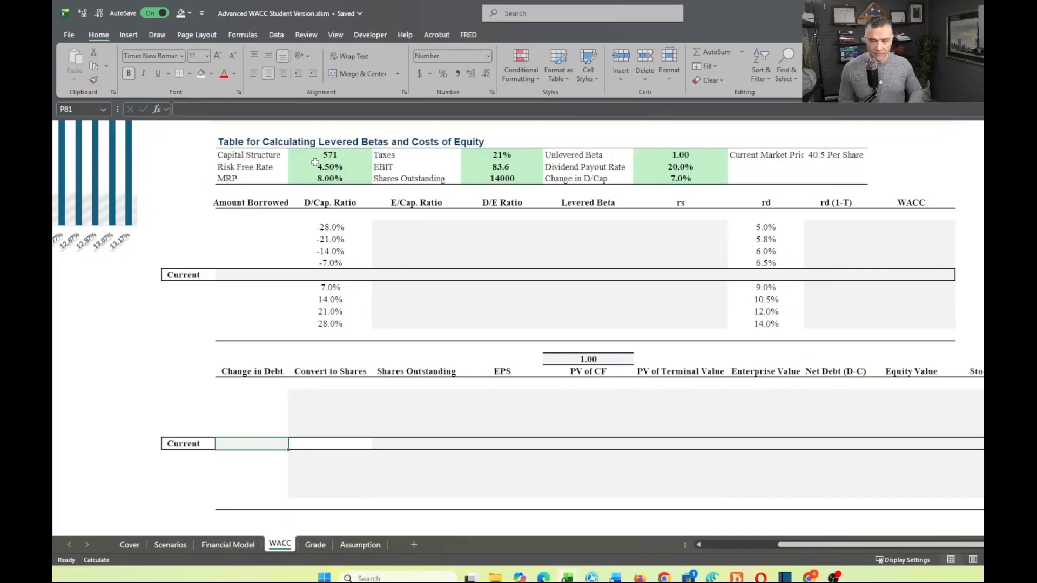
{"action": "left_click", "coordinate": [313, 155]}
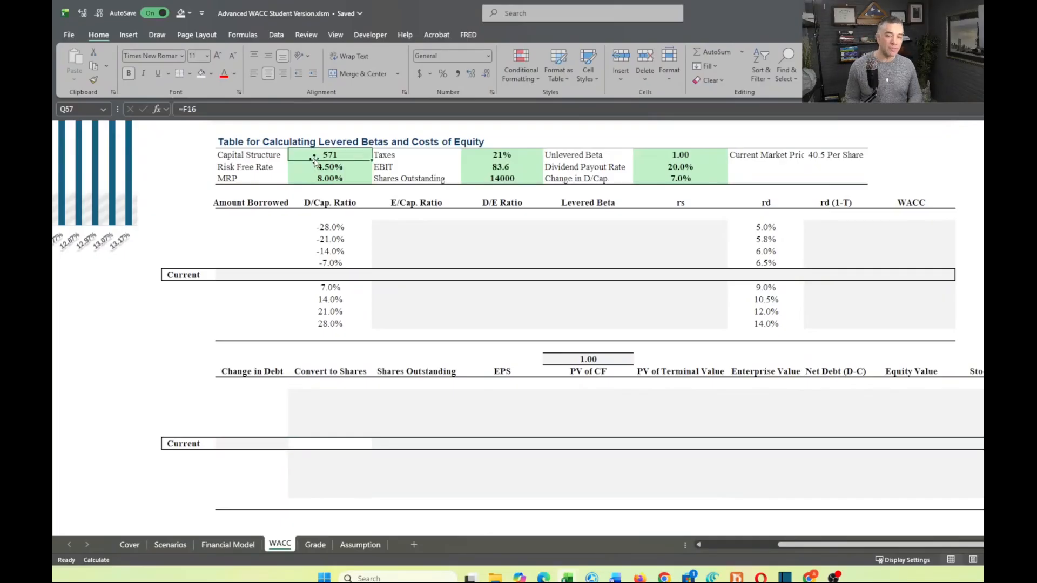
{"action": "left_click", "coordinate": [337, 179]}
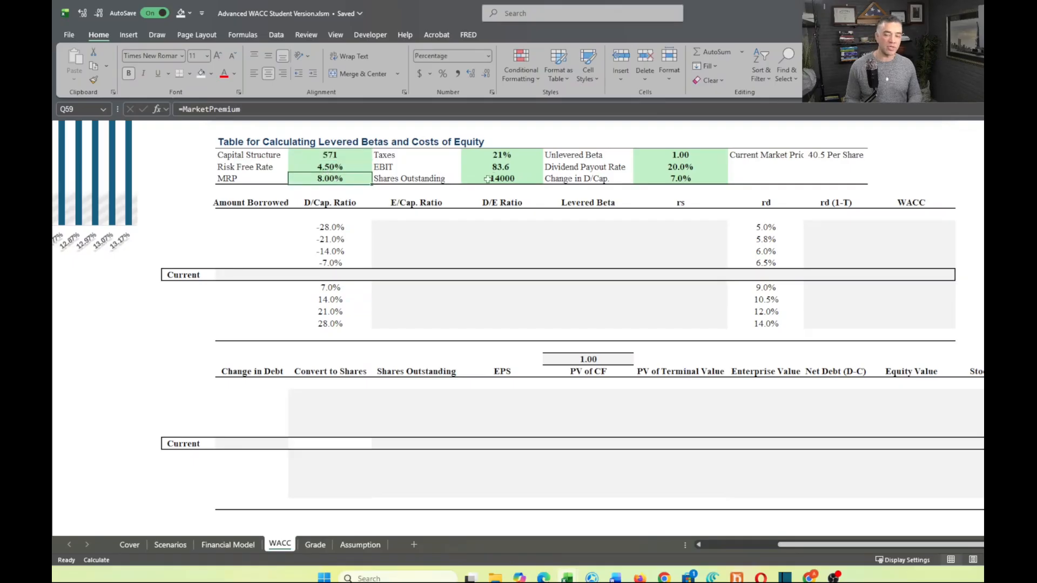
{"action": "left_click", "coordinate": [510, 157]}
{"action": "left_click", "coordinate": [508, 167]}
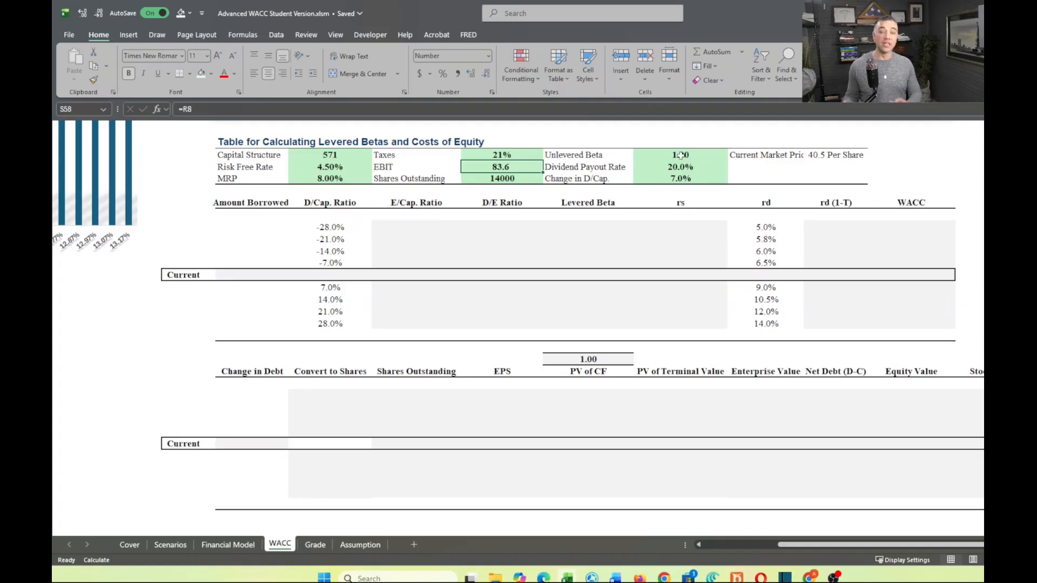
- Clear the Change in D/Cap. input above the levered beta table
{"action": "left_click", "coordinate": [680, 179]}
{"action": "key", "text": "Delete"}
{"action": "left_click", "coordinate": [667, 223]}
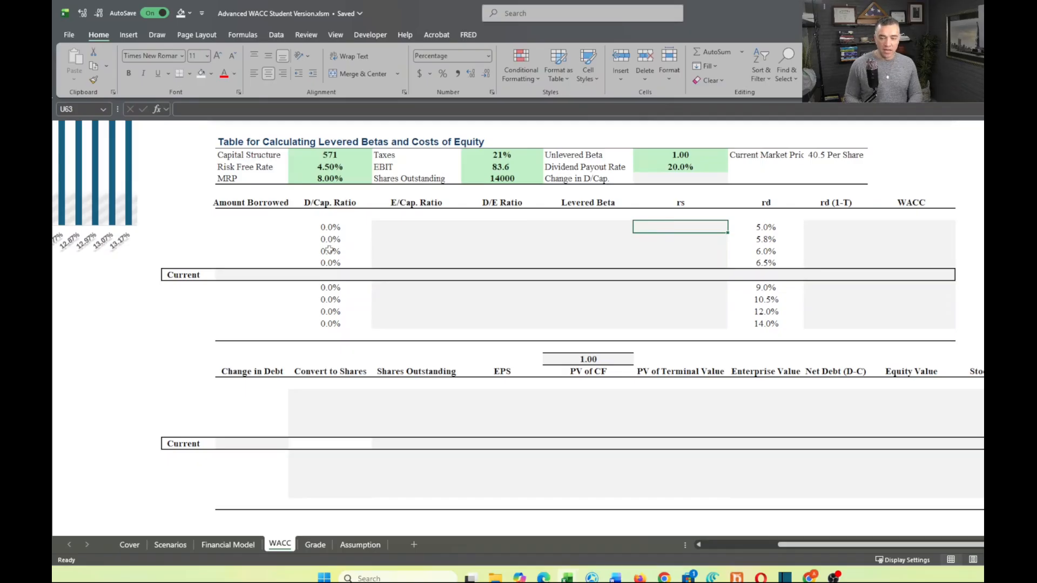
- Link the Current row's Amount Borrowed to the Debt valuation in the Market Weights table with =F12
{"action": "left_click", "coordinate": [259, 275]}
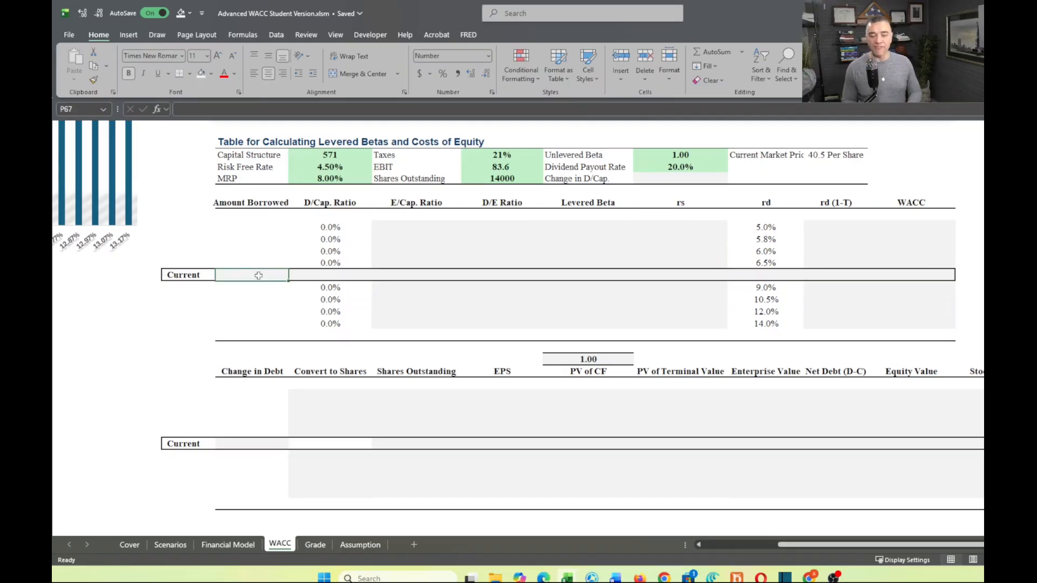
{"action": "type", "text": "="}
{"action": "scroll", "coordinate": [281, 327], "scroll_direction": "left", "scroll_amount": 5}
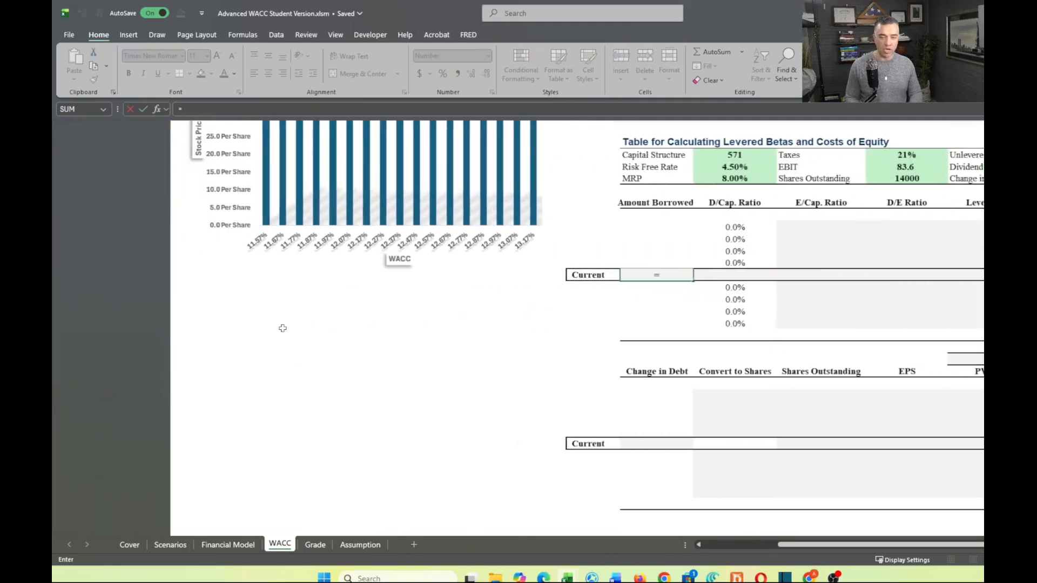
{"action": "scroll", "coordinate": [351, 307], "scroll_direction": "right", "scroll_amount": 5}
{"action": "scroll", "coordinate": [352, 307], "scroll_direction": "up", "scroll_amount": 6}
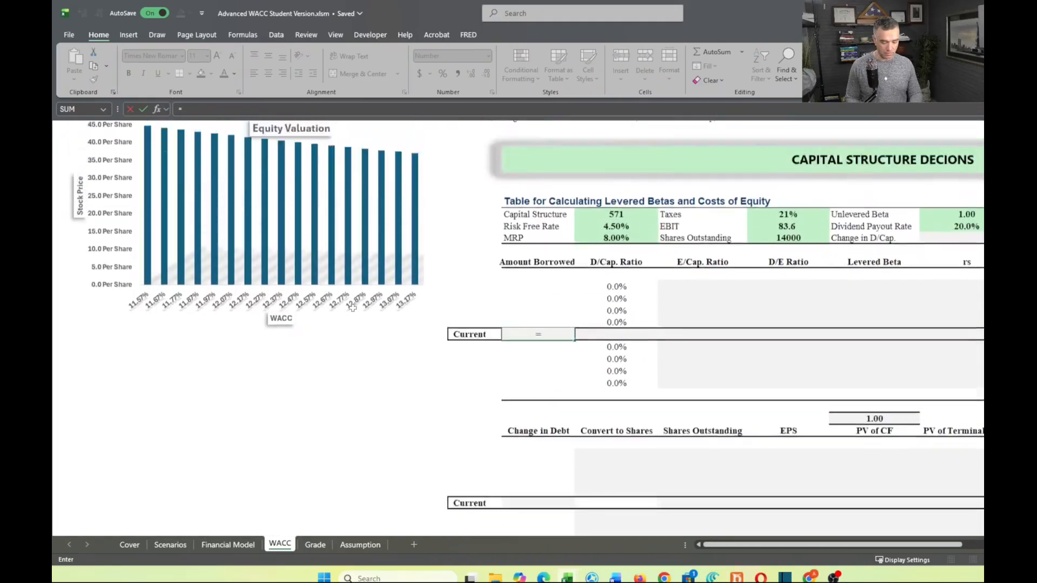
{"action": "scroll", "coordinate": [352, 307], "scroll_direction": "up", "scroll_amount": 12}
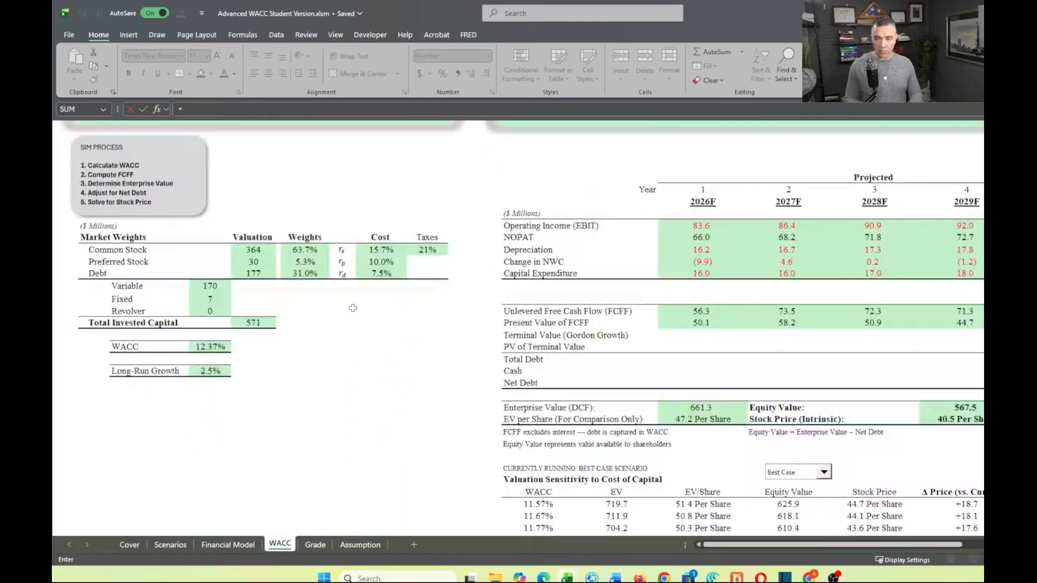
{"action": "left_click", "coordinate": [254, 298]}
{"action": "key", "text": "Return"}
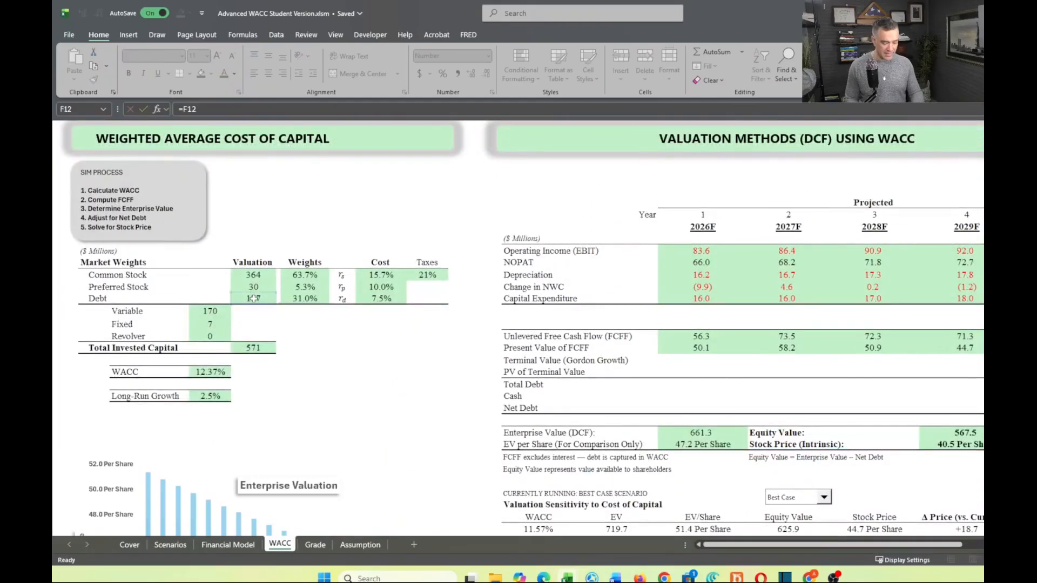
- Set the Change in D/Cap. input above the levered beta table to 5%
{"action": "scroll", "coordinate": [496, 287], "scroll_direction": "down", "scroll_amount": 7}
{"action": "scroll", "coordinate": [499, 289], "scroll_direction": "right", "scroll_amount": 6}
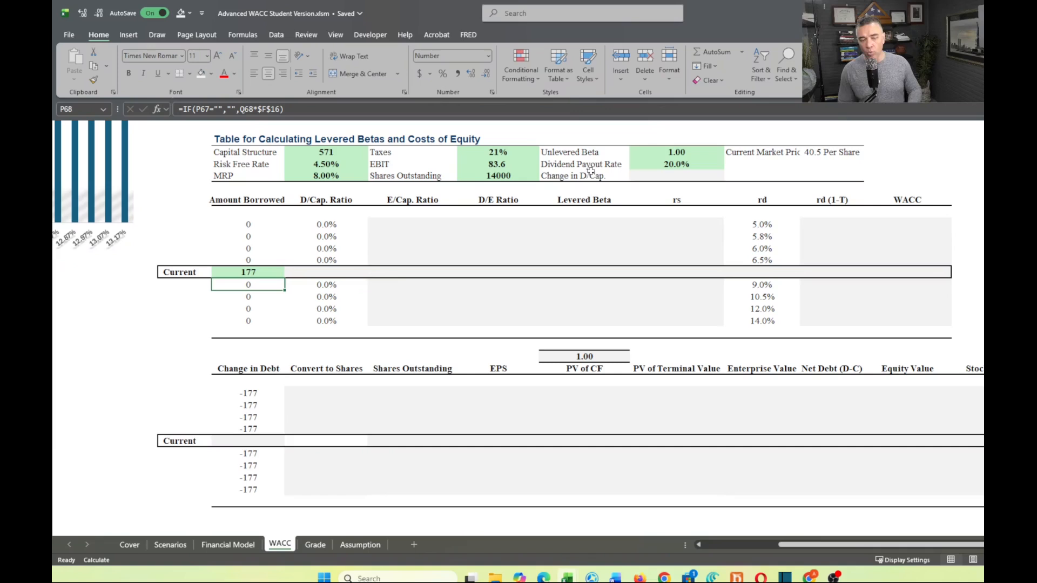
{"action": "left_click", "coordinate": [680, 177]}
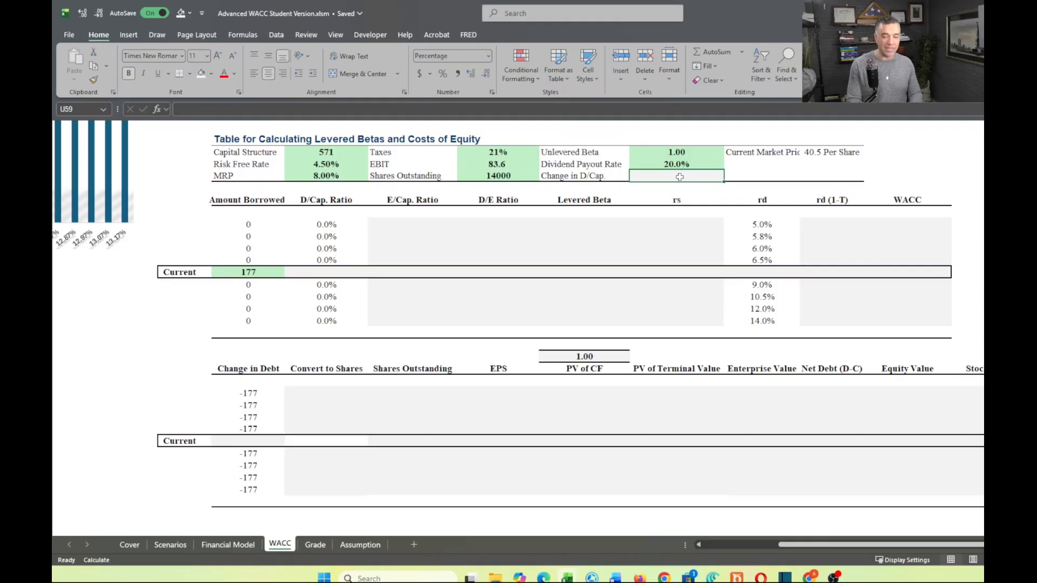
{"action": "type", "text": "5"}
{"action": "key", "text": "Return"}
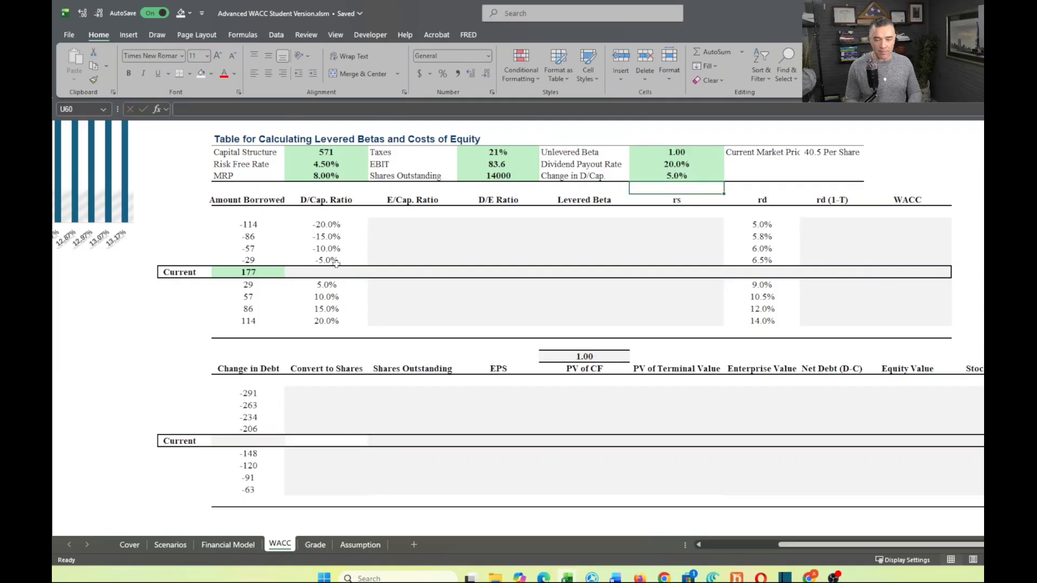
- Calculate the Current row's D/Cap. Ratio by dividing its amount borrowed by the Capital Structure value, using =P67/Q57
{"action": "left_click", "coordinate": [315, 272]}
{"action": "type", "text": "="}
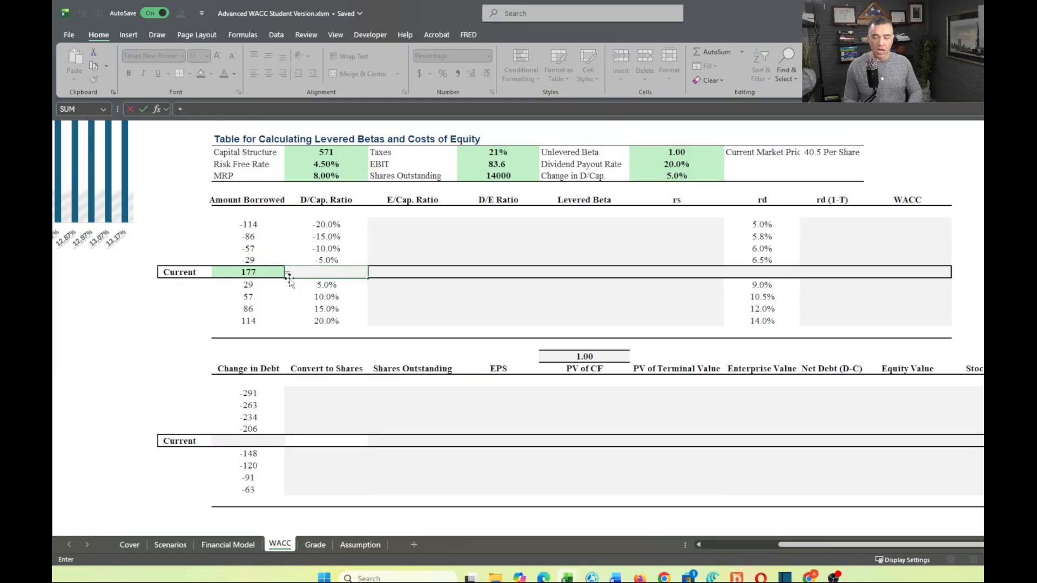
{"action": "left_click", "coordinate": [252, 272]}
{"action": "type", "text": "/"}
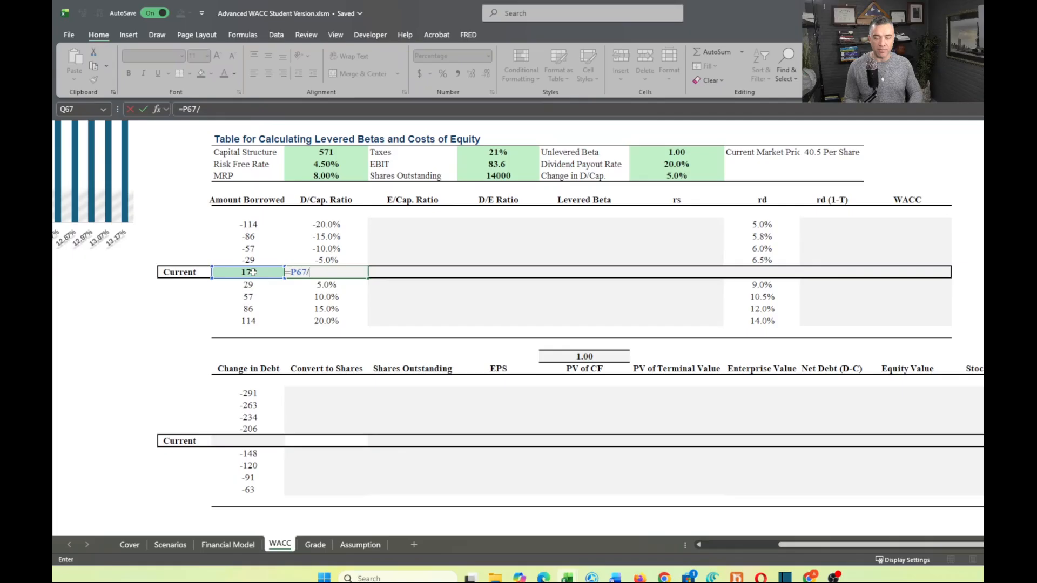
{"action": "left_click", "coordinate": [316, 155]}
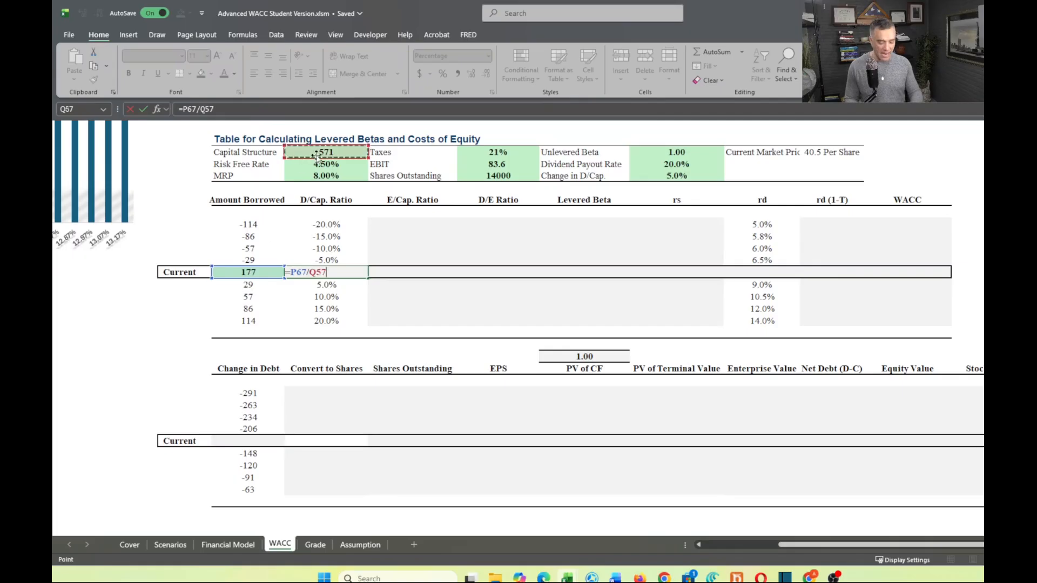
{"action": "key", "text": "Return"}
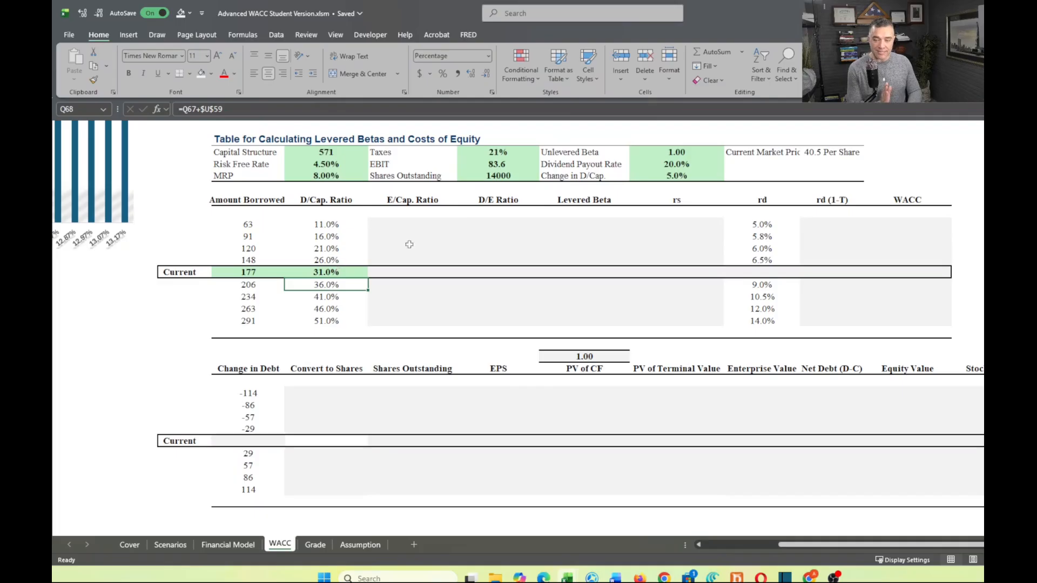
{"action": "left_click", "coordinate": [328, 259]}
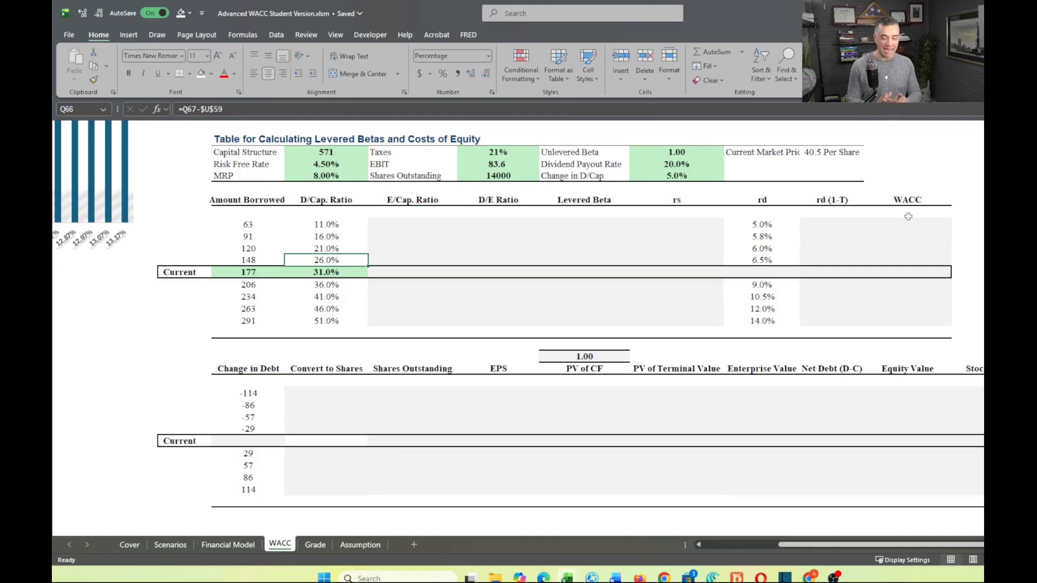
- Calculate the Current row's E/Cap. Ratio by dividing the Common Stock valuation by Total Invested Capital, using =F10/F16
{"action": "scroll", "coordinate": [909, 217], "scroll_direction": "right", "scroll_amount": 3}
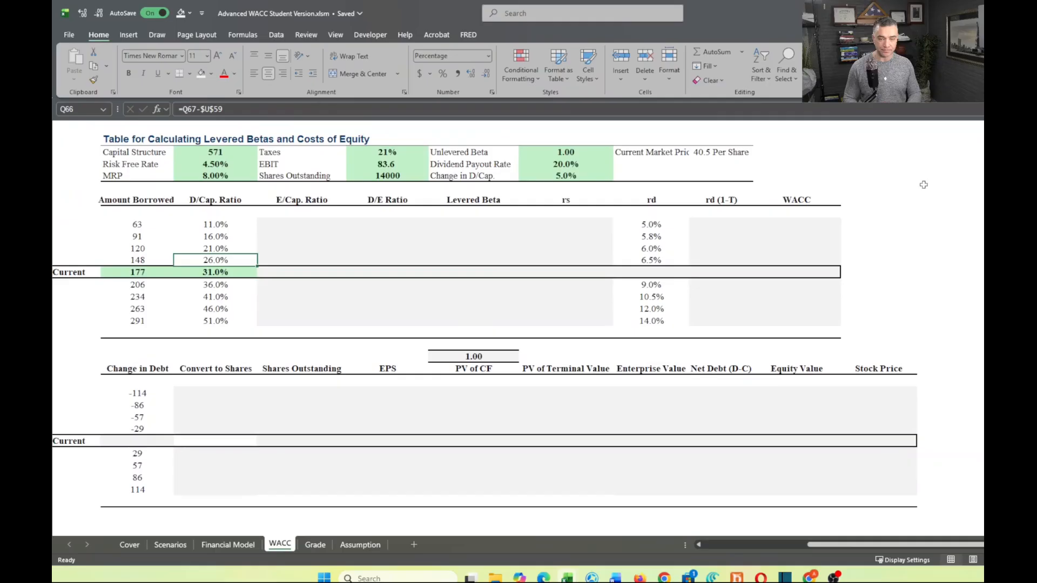
{"action": "scroll", "coordinate": [359, 268], "scroll_direction": "up", "scroll_amount": 3}
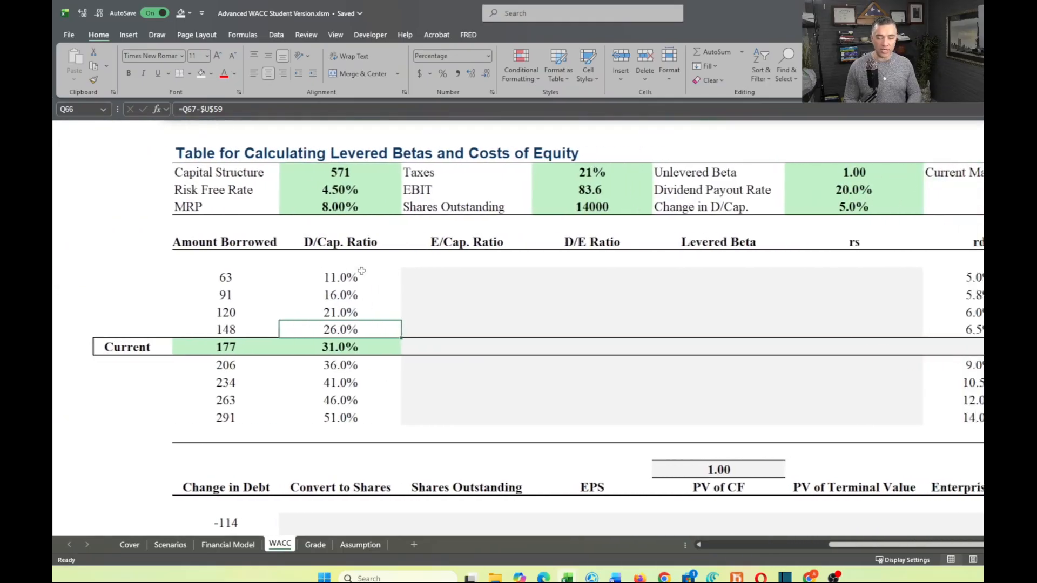
{"action": "scroll", "coordinate": [360, 270], "scroll_direction": "right", "scroll_amount": 2}
{"action": "left_click", "coordinate": [395, 349]}
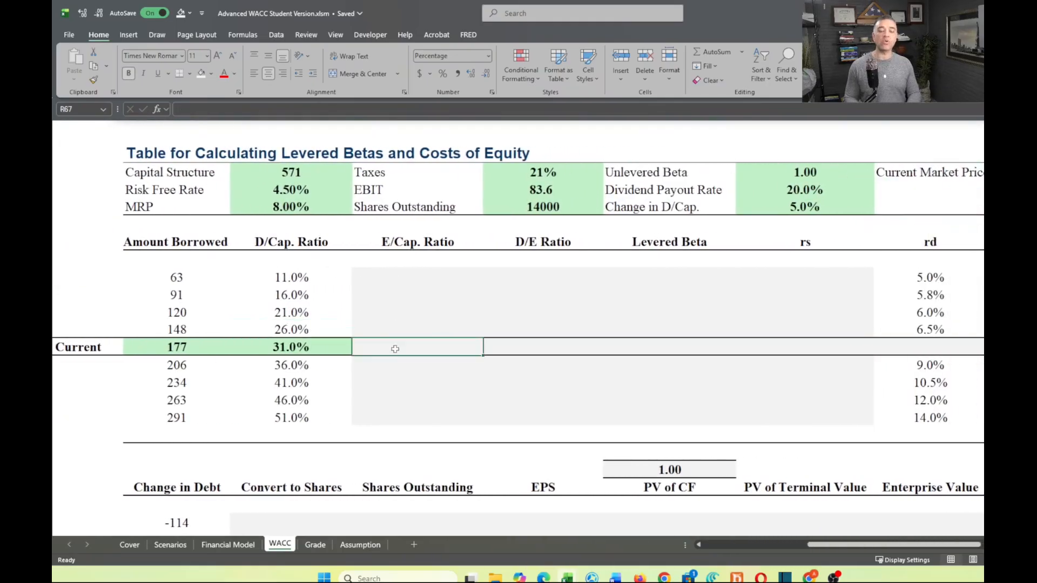
{"action": "type", "text": "="}
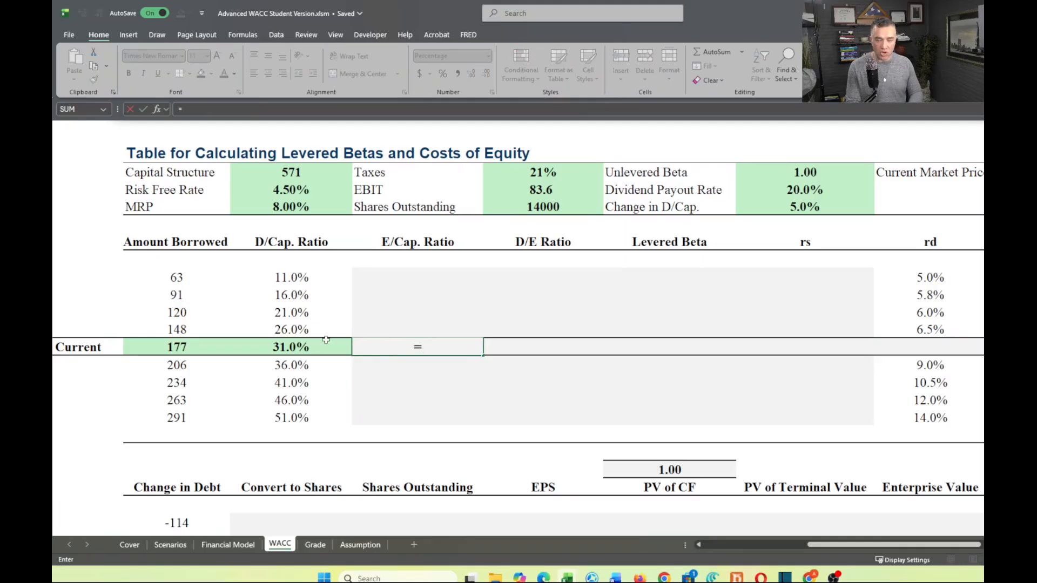
{"action": "scroll", "coordinate": [326, 340], "scroll_direction": "left", "scroll_amount": 10}
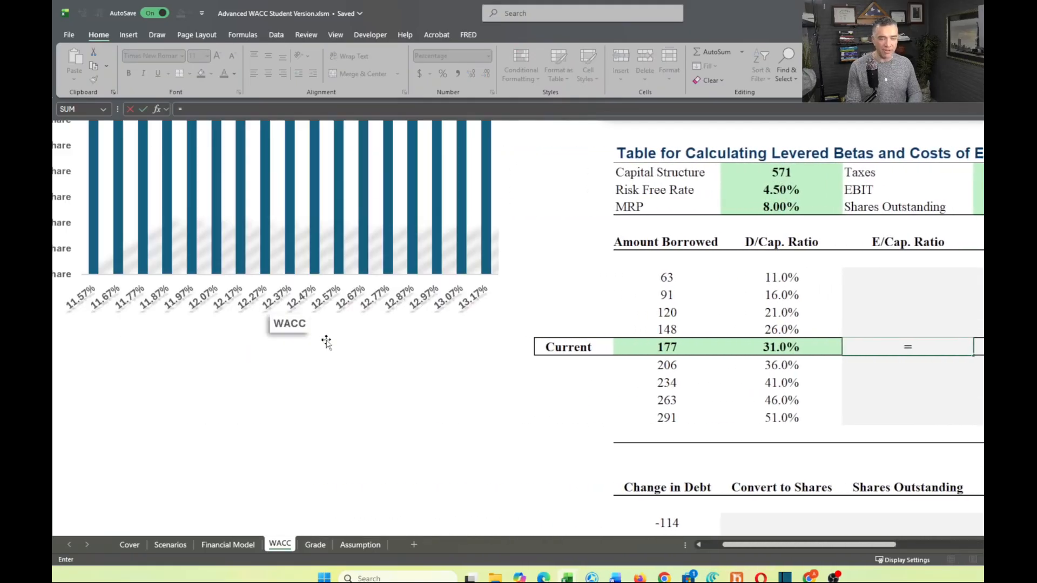
{"action": "scroll", "coordinate": [528, 332], "scroll_direction": "up", "scroll_amount": 5}
{"action": "scroll", "coordinate": [528, 333], "scroll_direction": "up", "scroll_amount": 10}
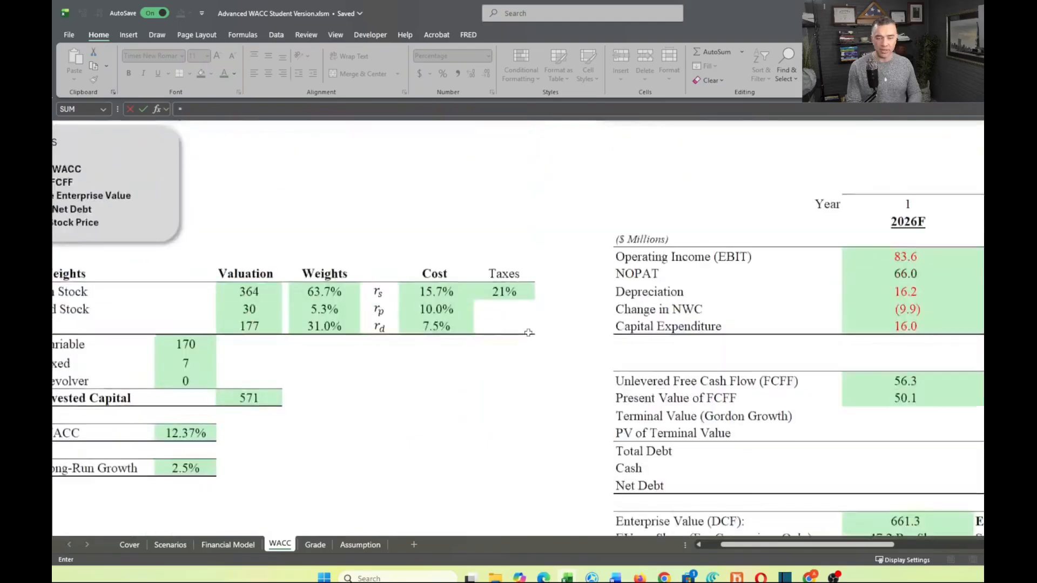
{"action": "scroll", "coordinate": [285, 378], "scroll_direction": "left", "scroll_amount": 3}
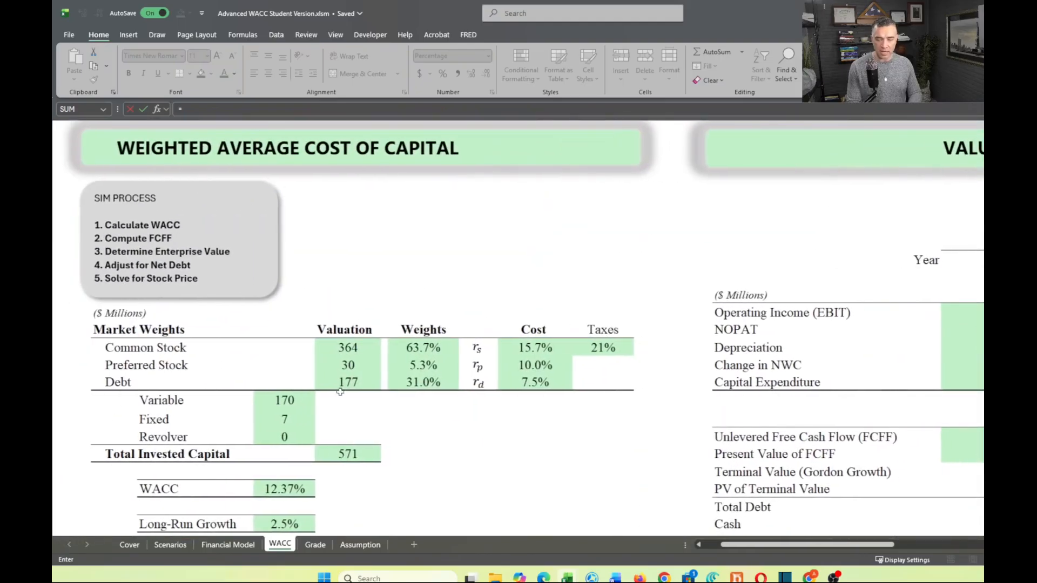
{"action": "left_click", "coordinate": [349, 351]}
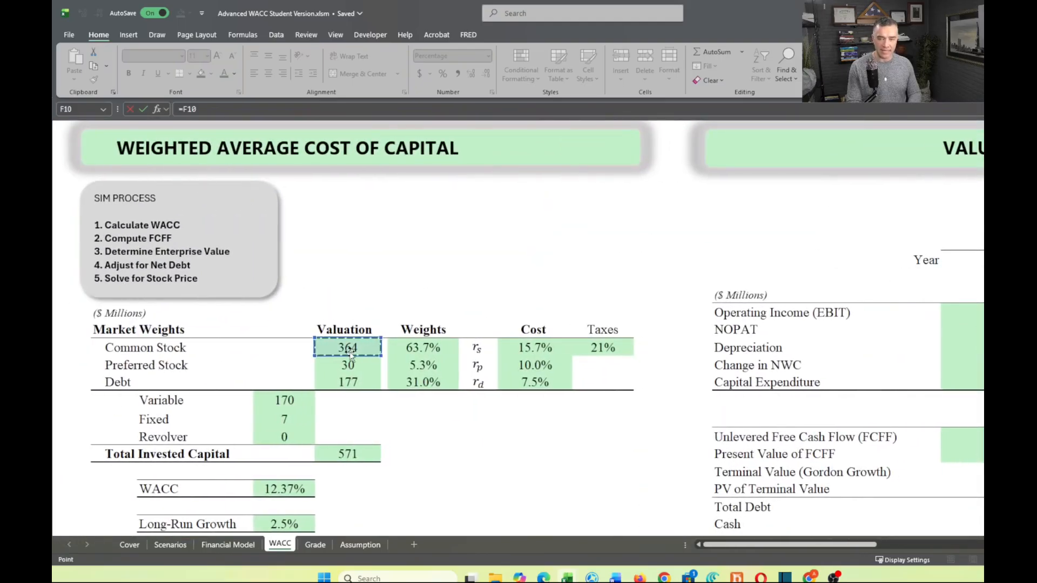
{"action": "type", "text": "/"}
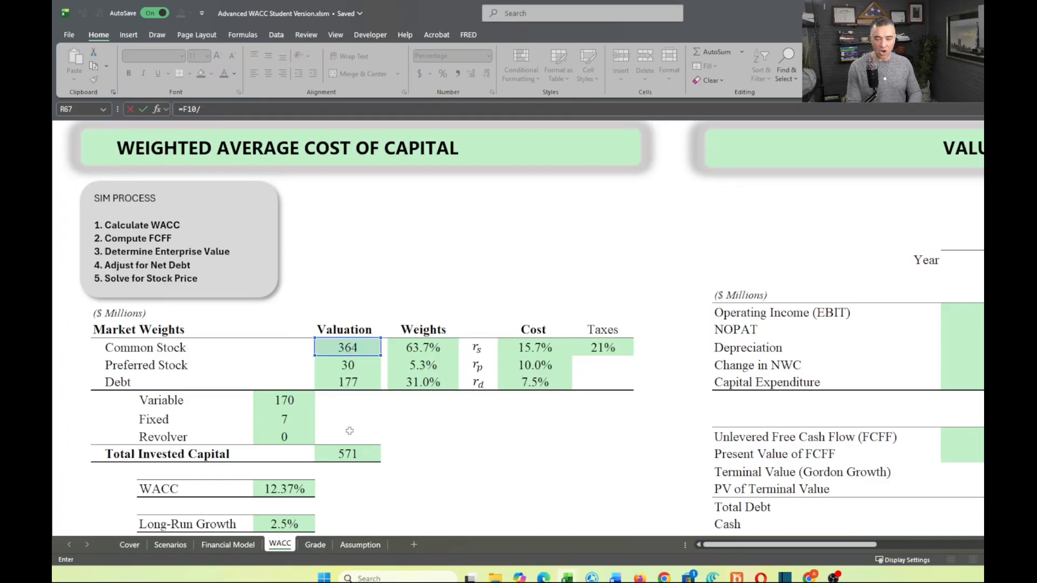
{"action": "left_click", "coordinate": [351, 455]}
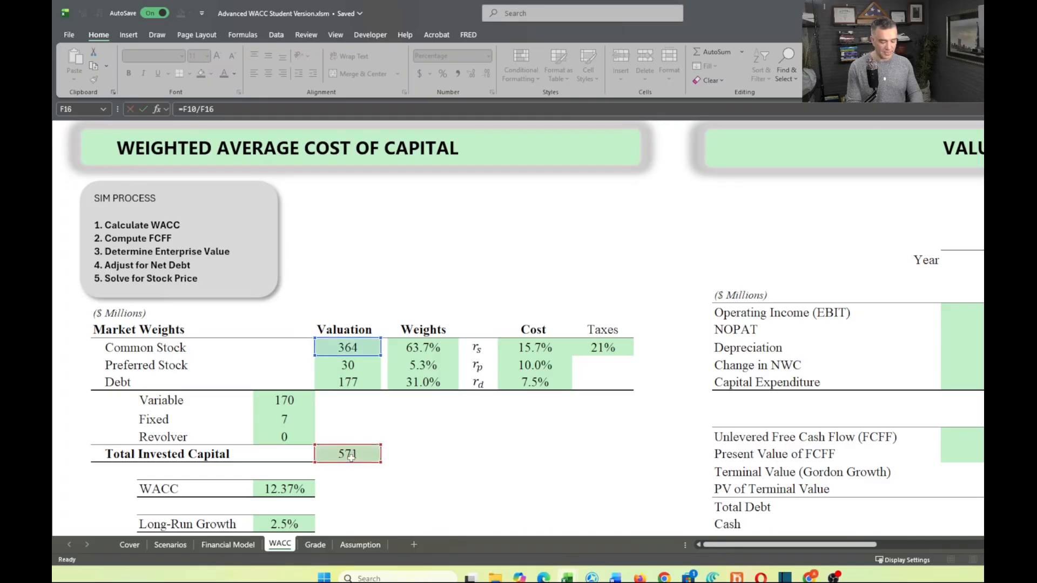
{"action": "key", "text": "Return"}
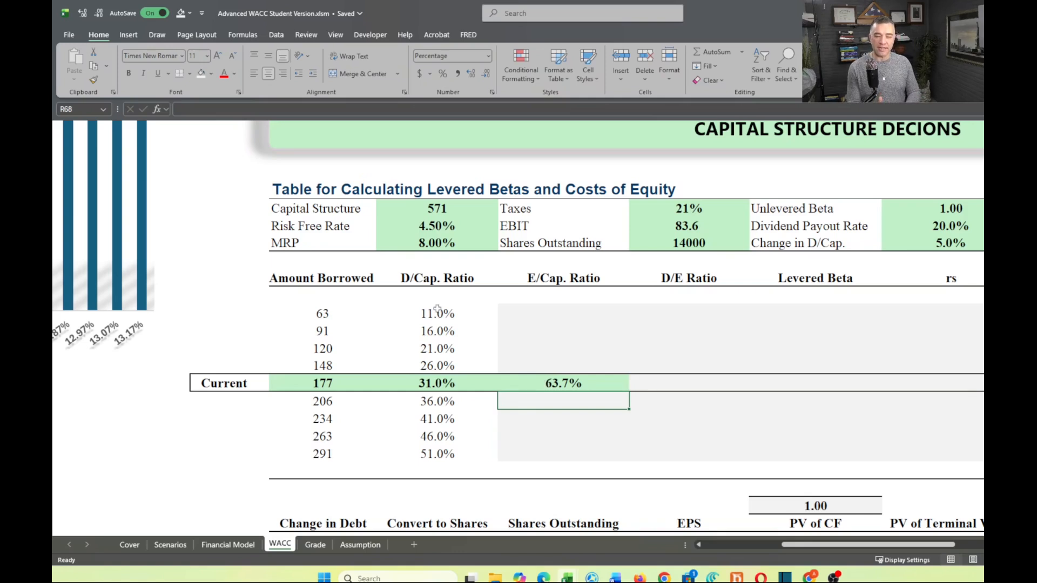
- Calculate the E/Cap. Ratio for the row just above Current as one minus its debt ratio and the locked preferred stock weight, using =1-Q66-$H$11
{"action": "left_click", "coordinate": [542, 365]}
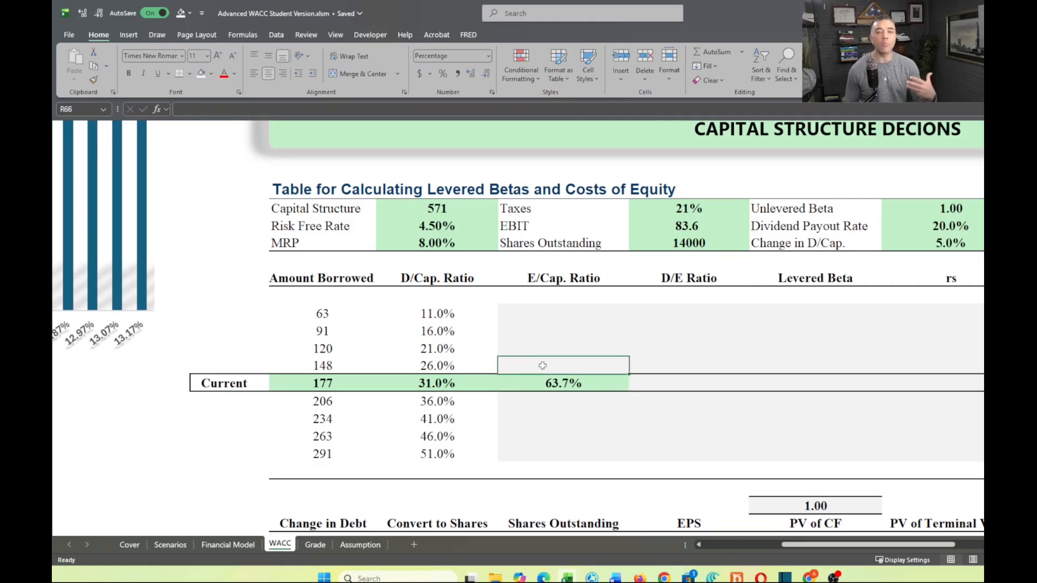
{"action": "type", "text": "=1"}
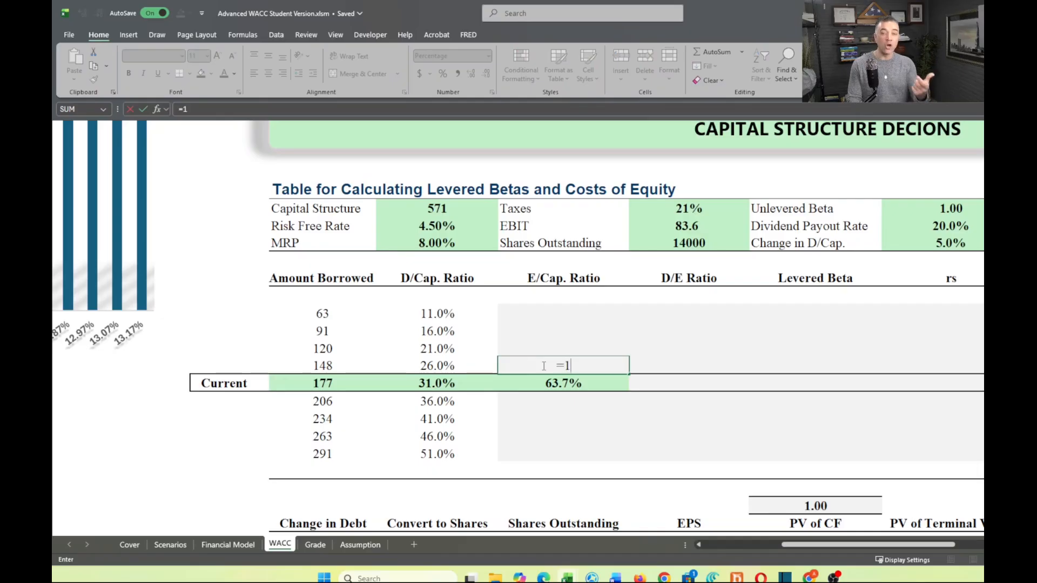
{"action": "type", "text": "-"}
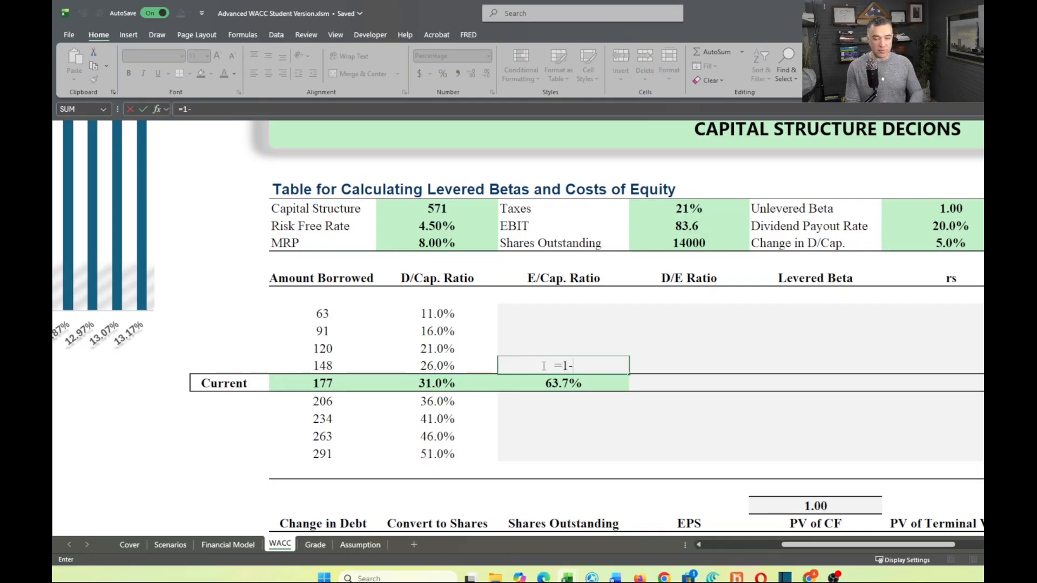
{"action": "left_click", "coordinate": [433, 365]}
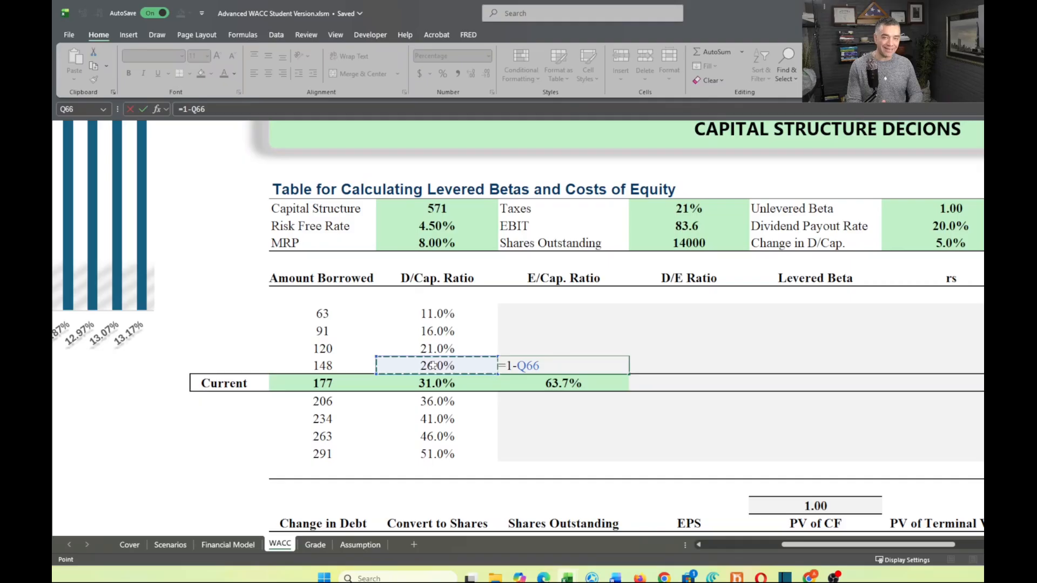
{"action": "type", "text": "-"}
{"action": "scroll", "coordinate": [276, 364], "scroll_direction": "left", "scroll_amount": 8}
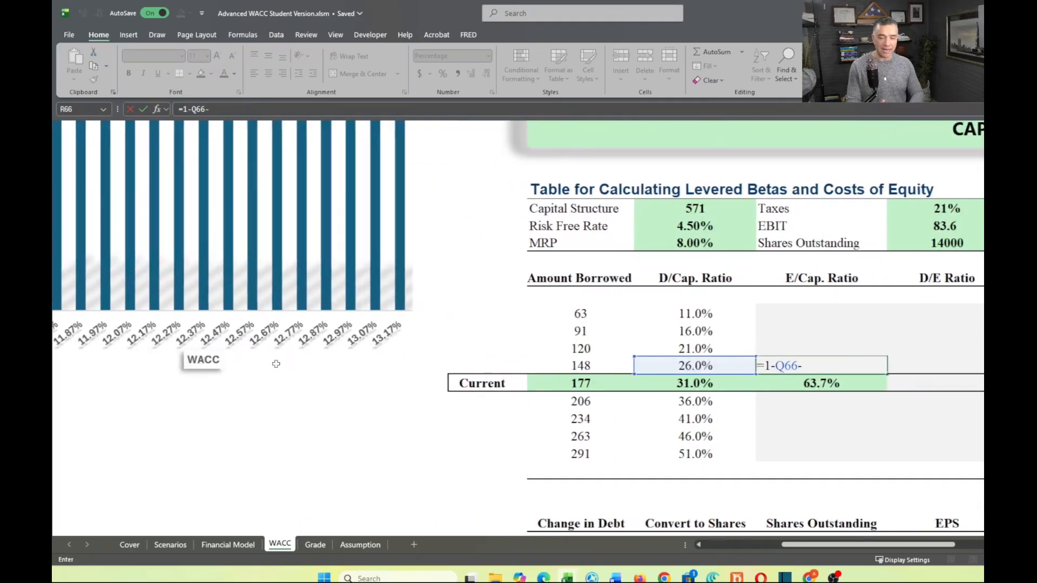
{"action": "scroll", "coordinate": [276, 364], "scroll_direction": "up", "scroll_amount": 5}
{"action": "scroll", "coordinate": [276, 364], "scroll_direction": "up", "scroll_amount": 12}
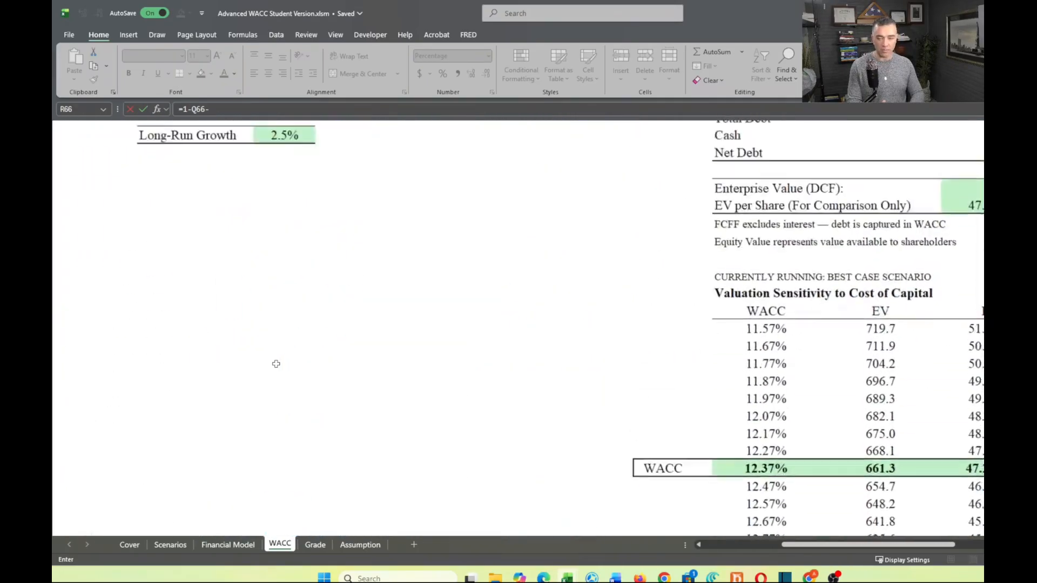
{"action": "left_click", "coordinate": [423, 234]}
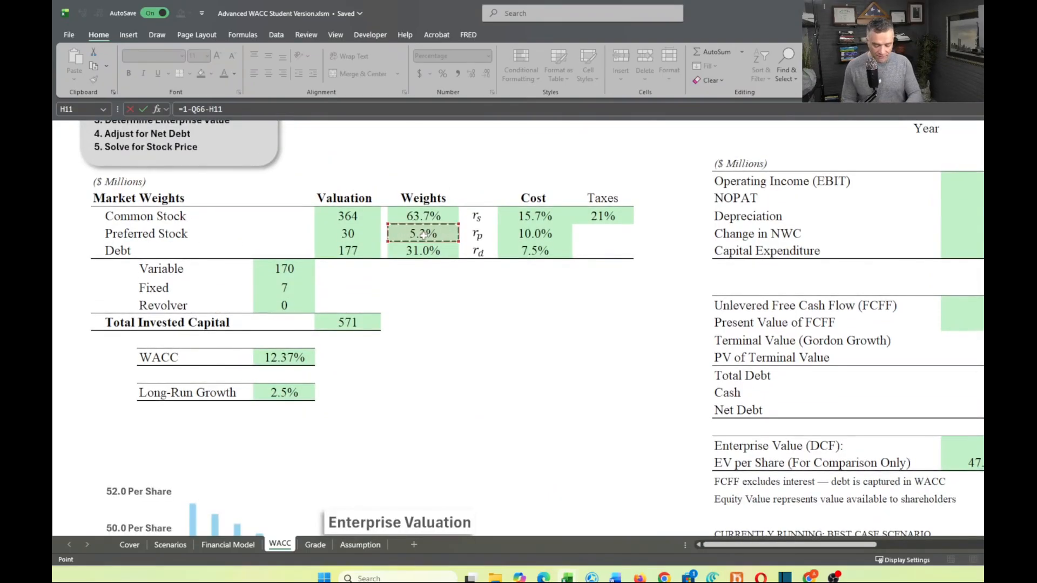
{"action": "key", "text": "F4"}
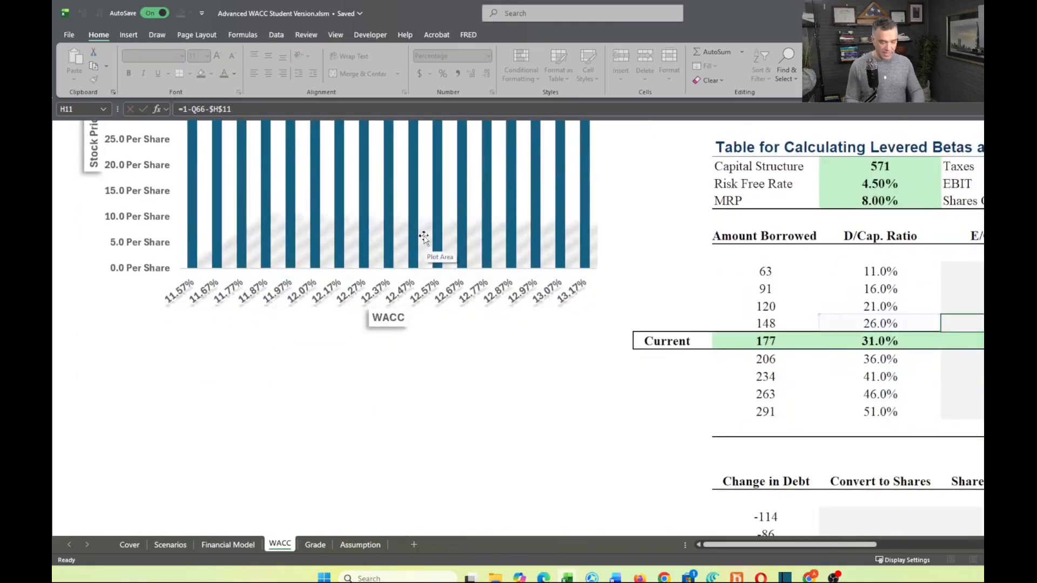
{"action": "key", "text": "Return"}
- Copy the new E/Cap. Ratio formula to the remaining rows above and below Current, pasting formulas only
{"action": "left_click", "coordinate": [564, 319]}
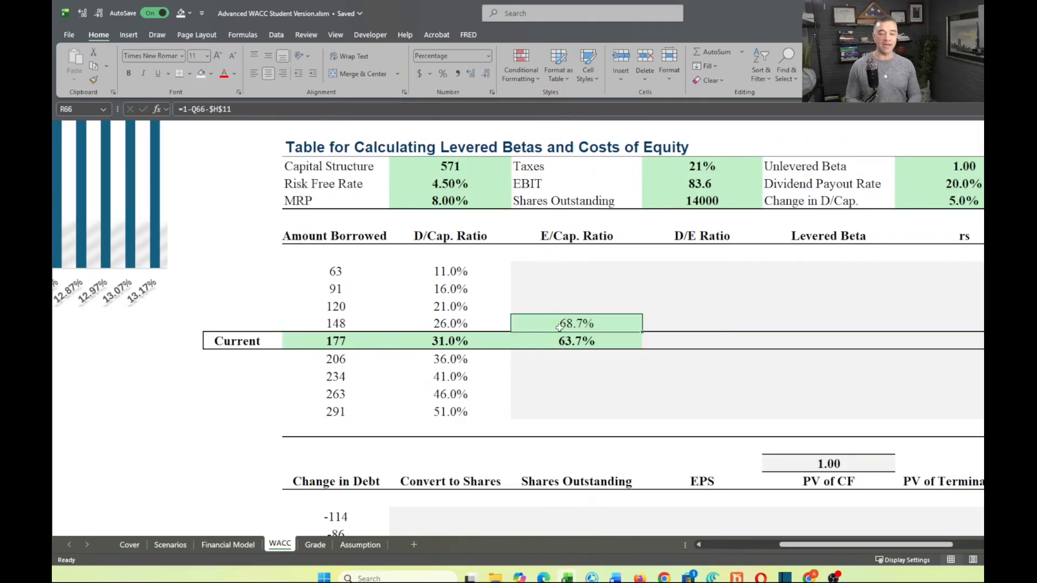
{"action": "key", "text": "ctrl+c"}
{"action": "key", "text": "Up"}
{"action": "key", "text": "Up"}
{"action": "key", "text": "Up"}
{"action": "key", "text": "shift+Down"}
{"action": "key", "text": "shift+Down"}
{"action": "left_click_drag", "start_coordinate": [574, 358], "coordinate": [578, 418]}
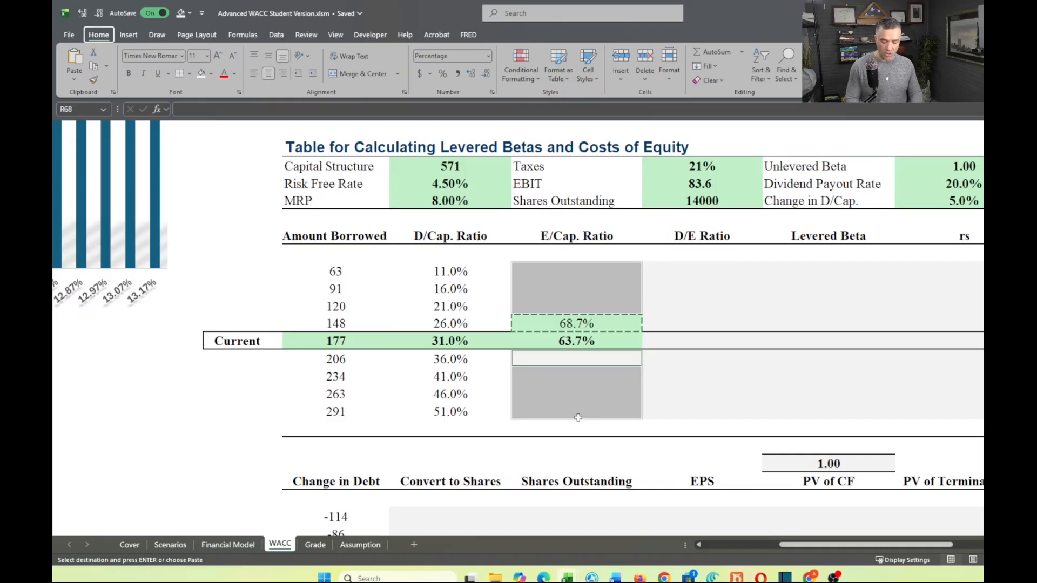
{"action": "key", "text": "ctrl+alt+v"}
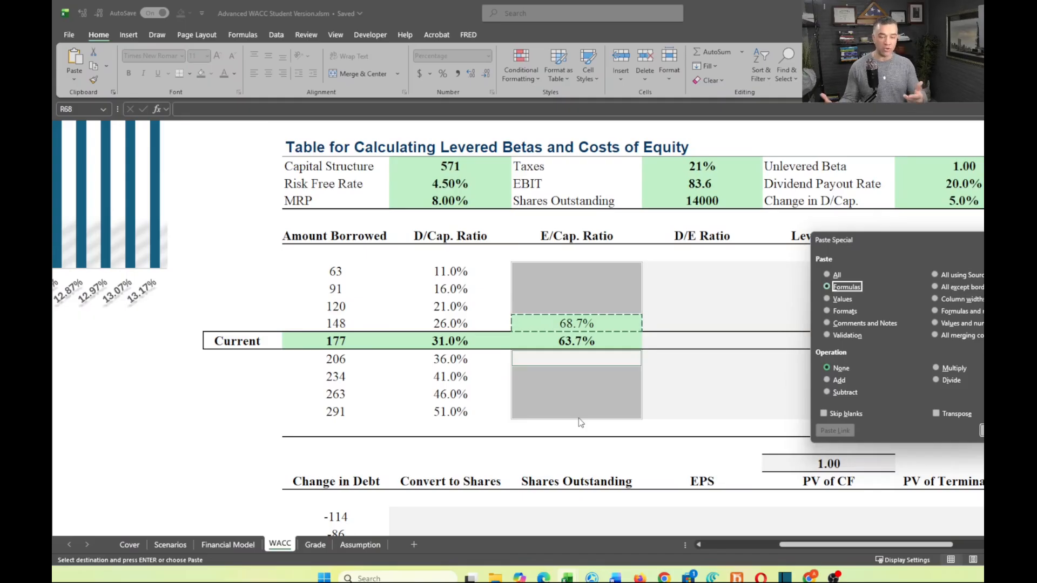
{"action": "key", "text": "Return"}
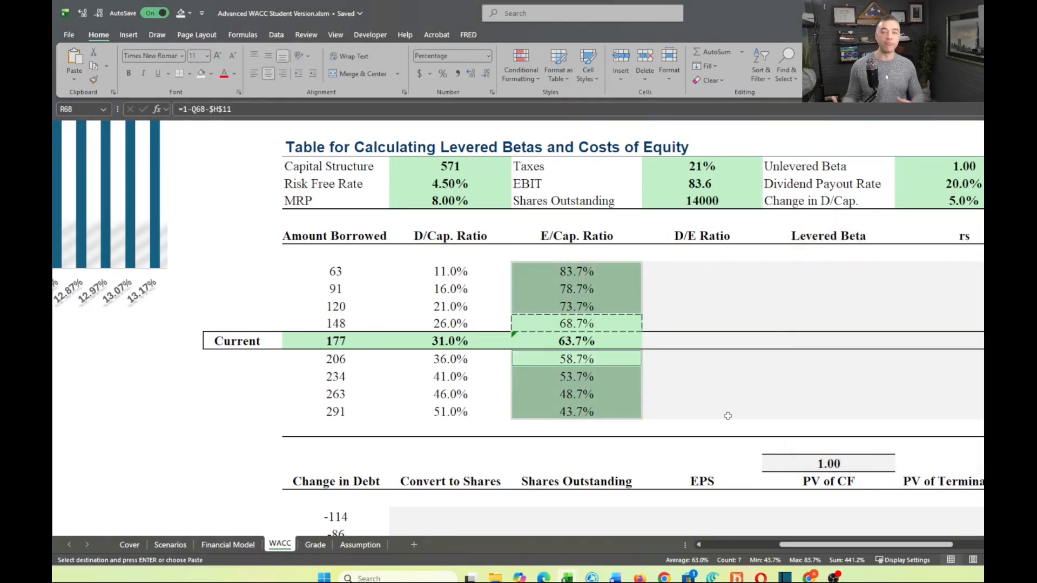
- Calculate the Current row's D/E Ratio by dividing its D/Cap. Ratio by its E/Cap. Ratio, using =Q67/R67
{"action": "scroll", "coordinate": [728, 415], "scroll_direction": "right", "scroll_amount": 5}
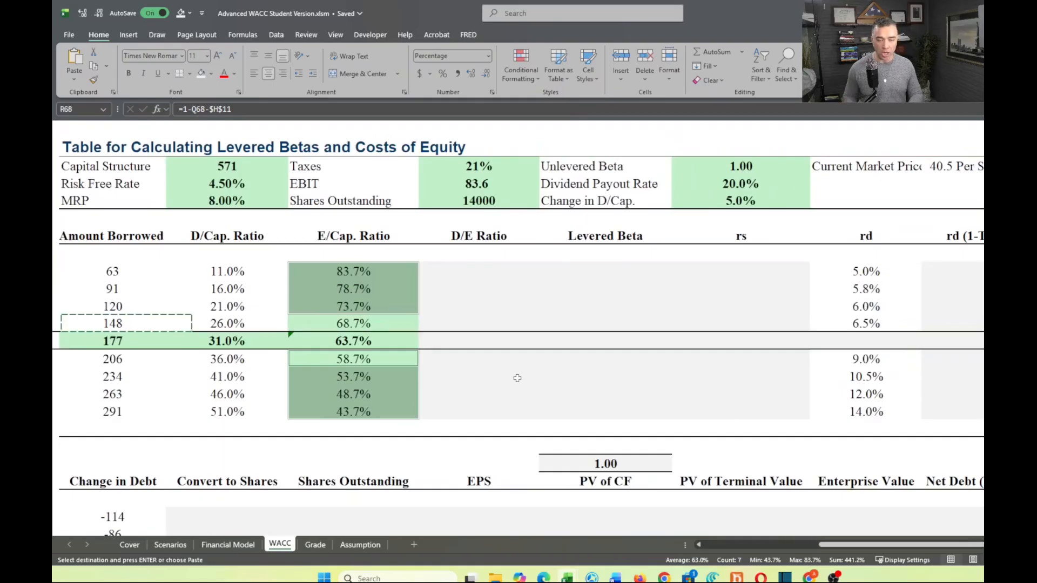
{"action": "left_click", "coordinate": [517, 378]}
{"action": "double_click", "coordinate": [473, 341]}
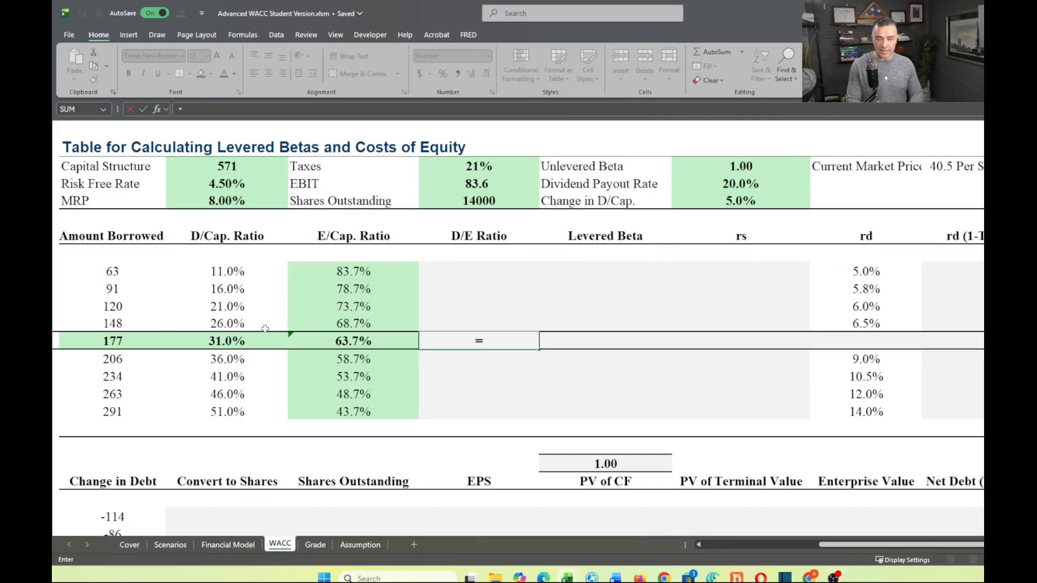
{"action": "left_click", "coordinate": [222, 340]}
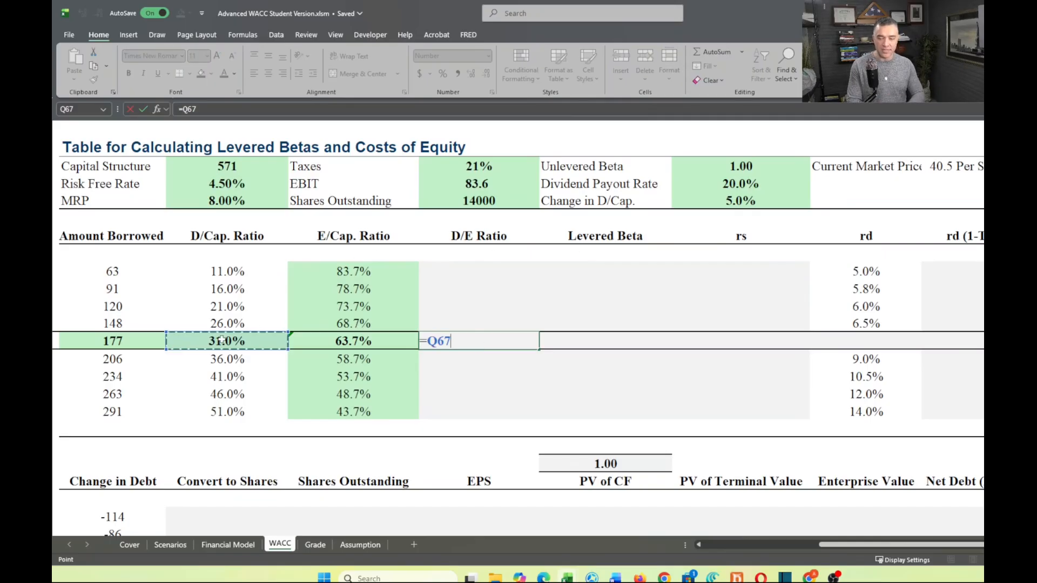
{"action": "type", "text": "/"}
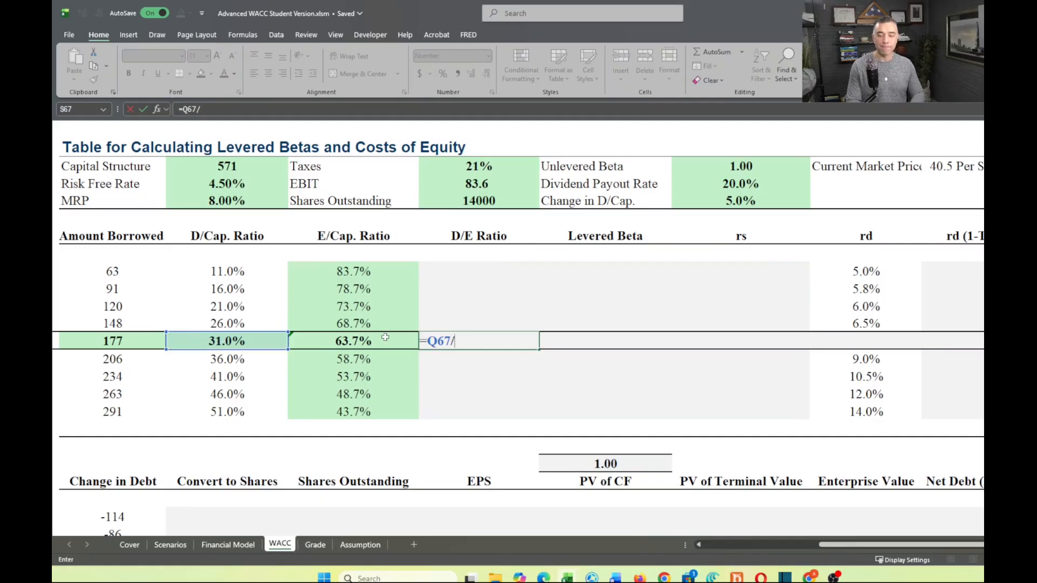
{"action": "left_click", "coordinate": [360, 340]}
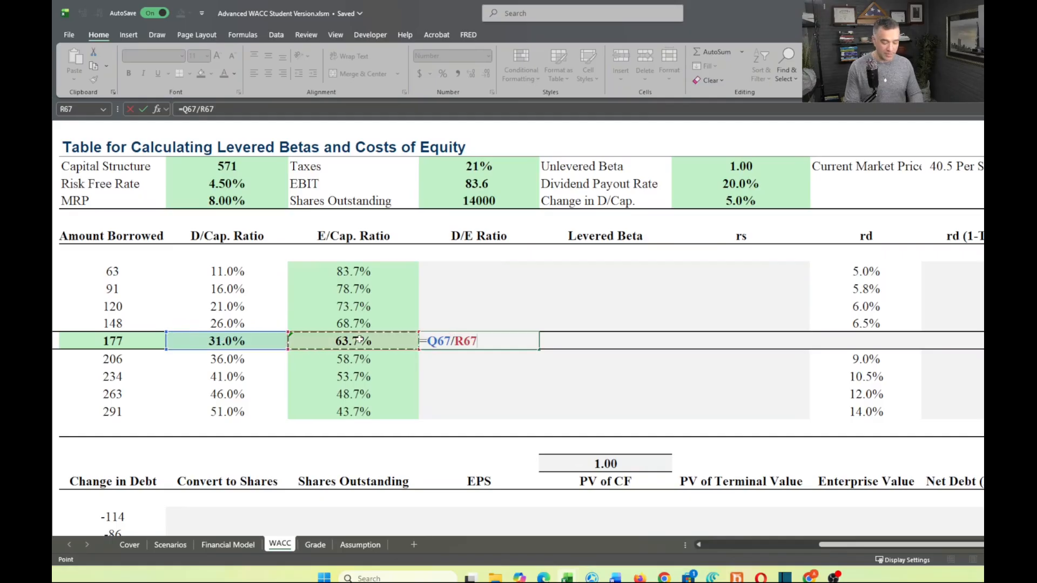
{"action": "key", "text": "Return"}
- Copy the Current row's D/E Ratio formula to every row of the D/E Ratio column, pasting formulas only
{"action": "key", "text": "Up"}
{"action": "key", "text": "ctrl+c"}
{"action": "key", "text": "Up"}
{"action": "key", "text": "Up"}
{"action": "key", "text": "Up"}
{"action": "key", "text": "Up"}
{"action": "key", "text": "shift+Down"}
{"action": "key", "text": "shift+Down"}
{"action": "key", "text": "shift+Down"}
{"action": "key", "text": "shift+Down"}
{"action": "key", "text": "shift+Down"}
{"action": "key", "text": "ctrl+alt+v"}
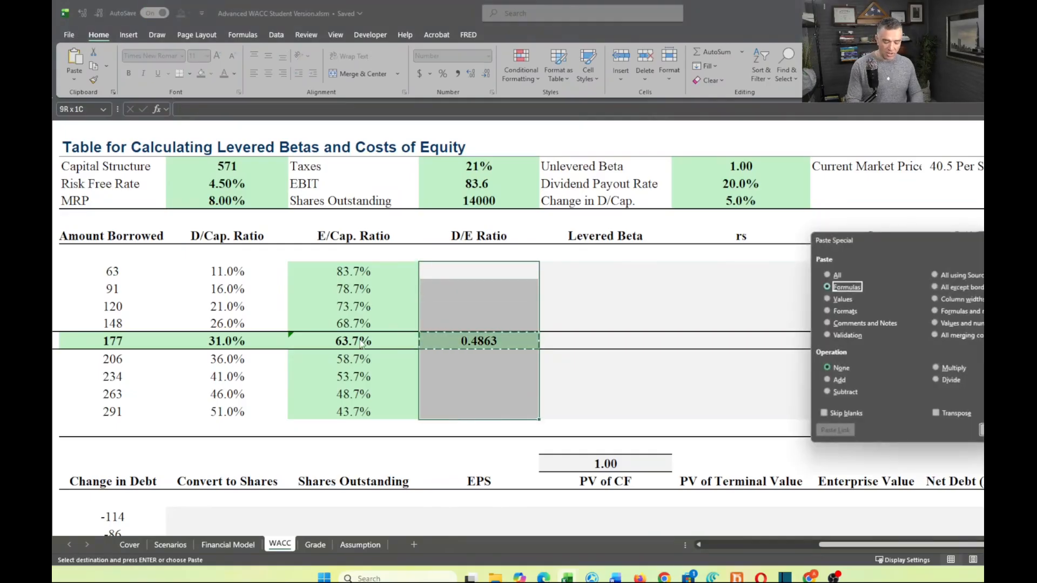
{"action": "key", "text": "Return"}
- Begin the Current row's Levered Beta formula with the locked Unlevered Beta input, entering =$U$57*(1+(1-
{"action": "left_click", "coordinate": [620, 342]}
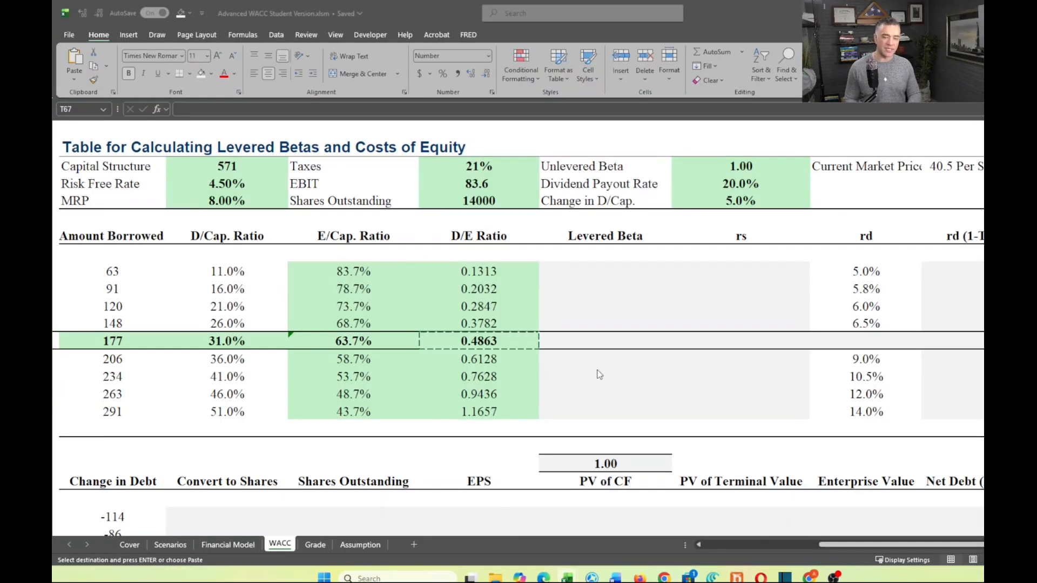
{"action": "left_click", "coordinate": [573, 346]}
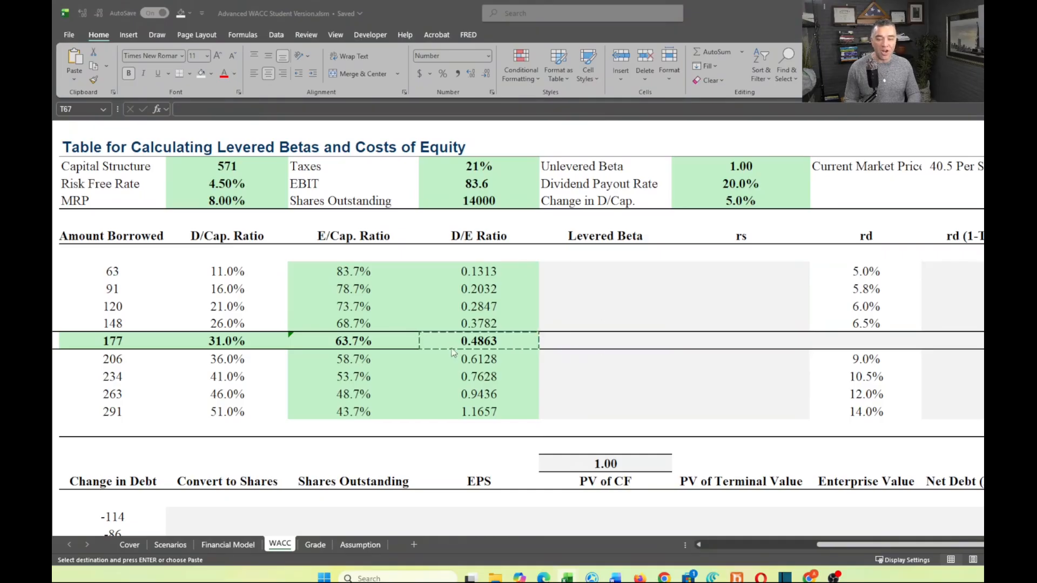
{"action": "left_click", "coordinate": [584, 341]}
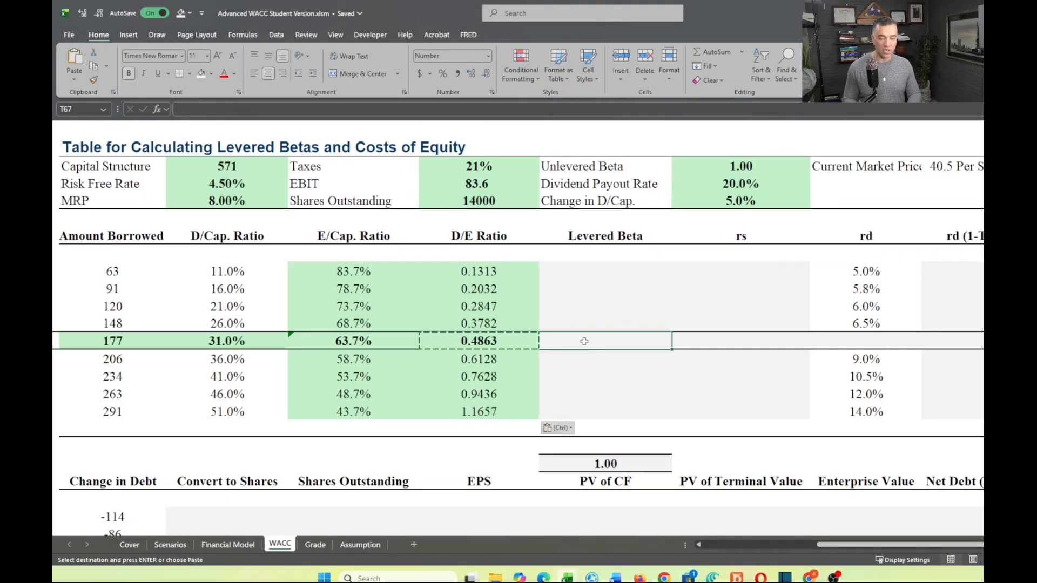
{"action": "type", "text": "="}
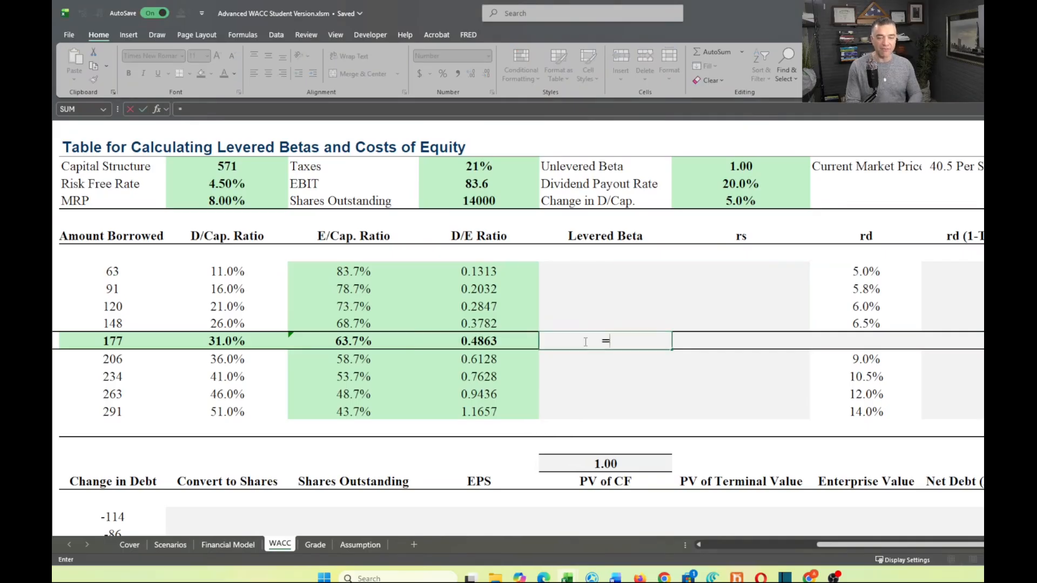
{"action": "left_click", "coordinate": [724, 168]}
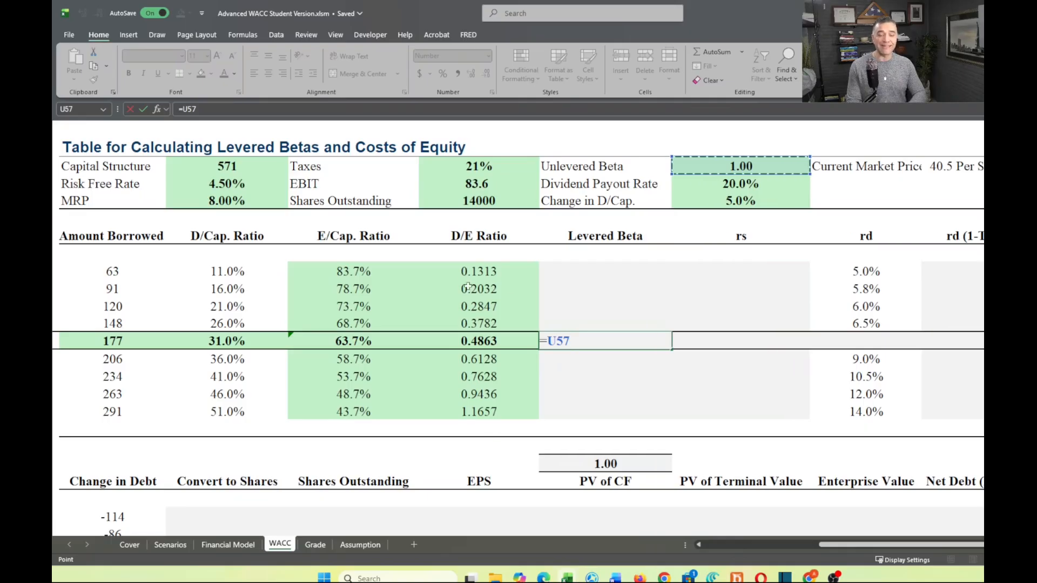
{"action": "key", "text": "F4"}
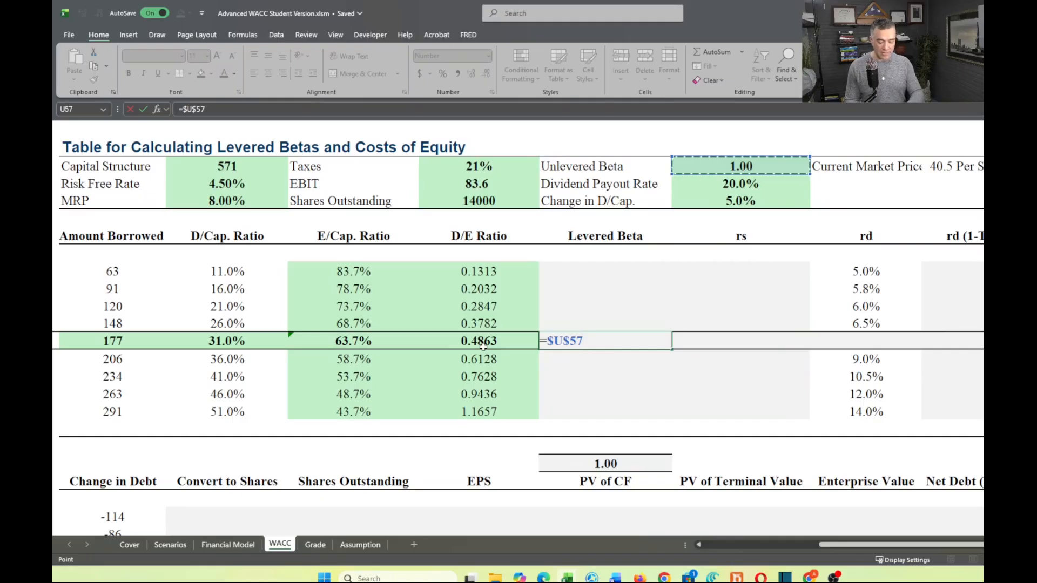
{"action": "type", "text": "*("}
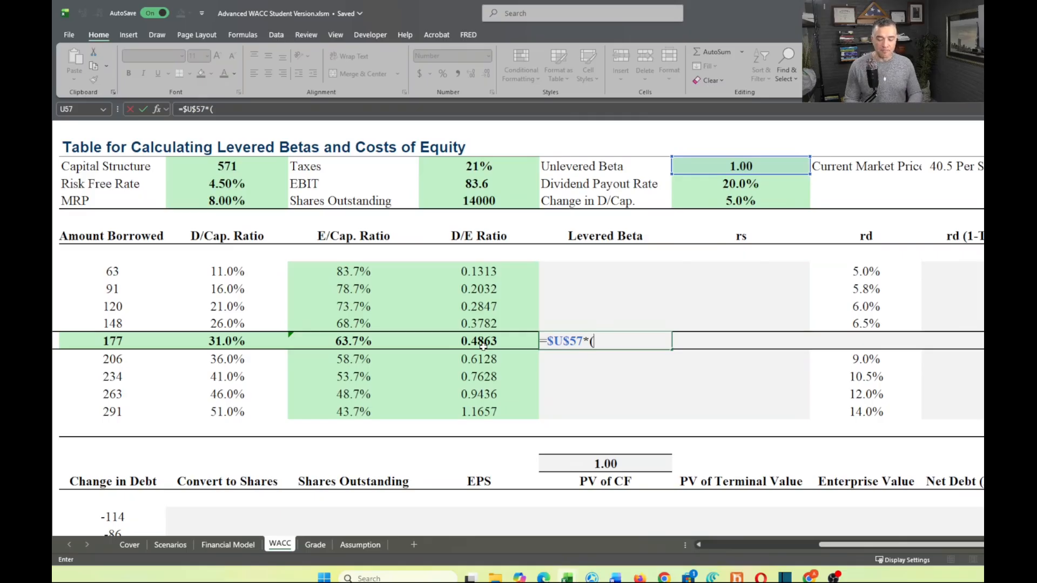
{"action": "type", "text": "1+"}
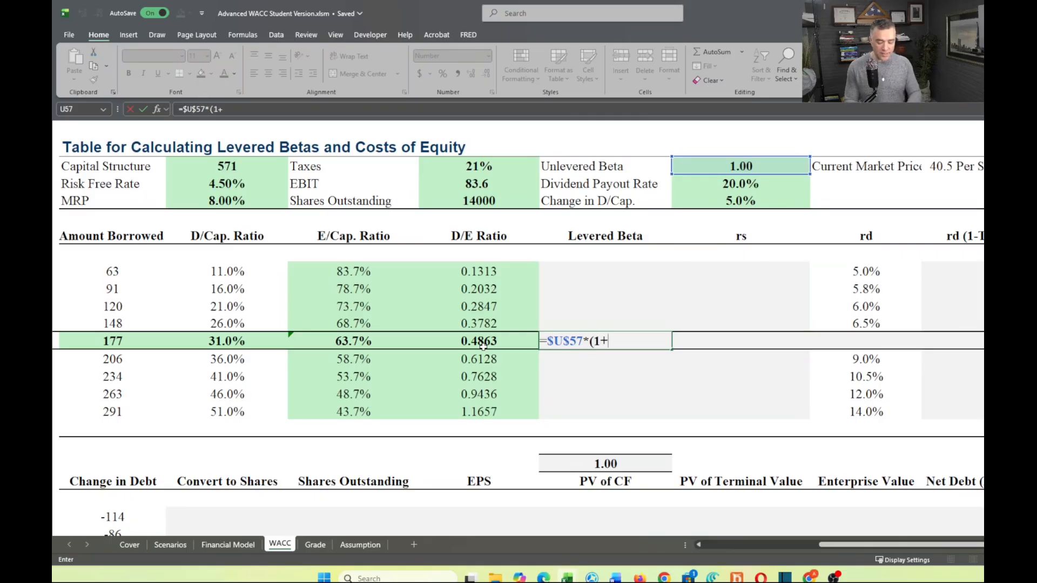
{"action": "type", "text": "("}
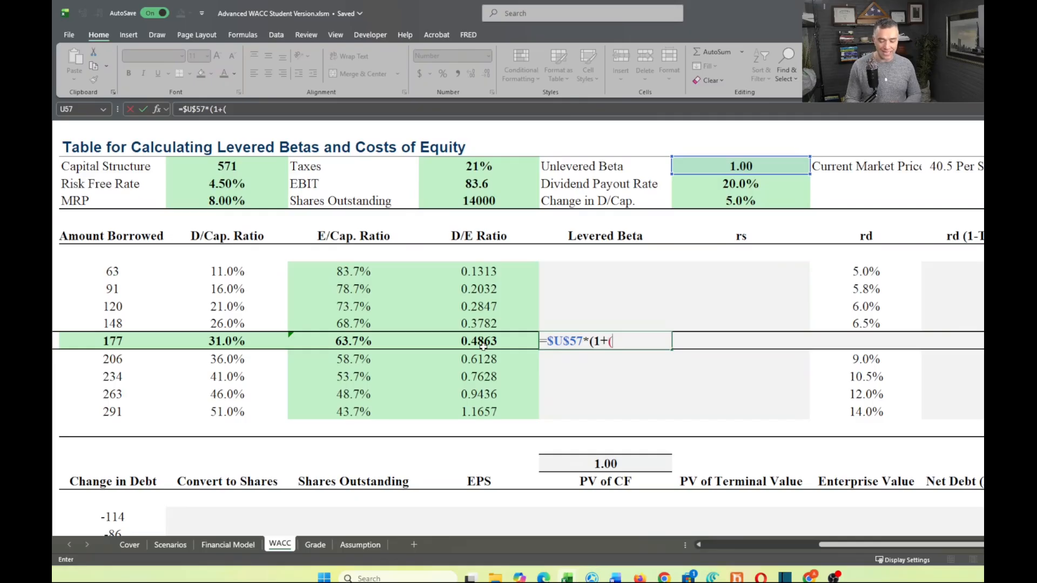
{"action": "type", "text": "1-"}
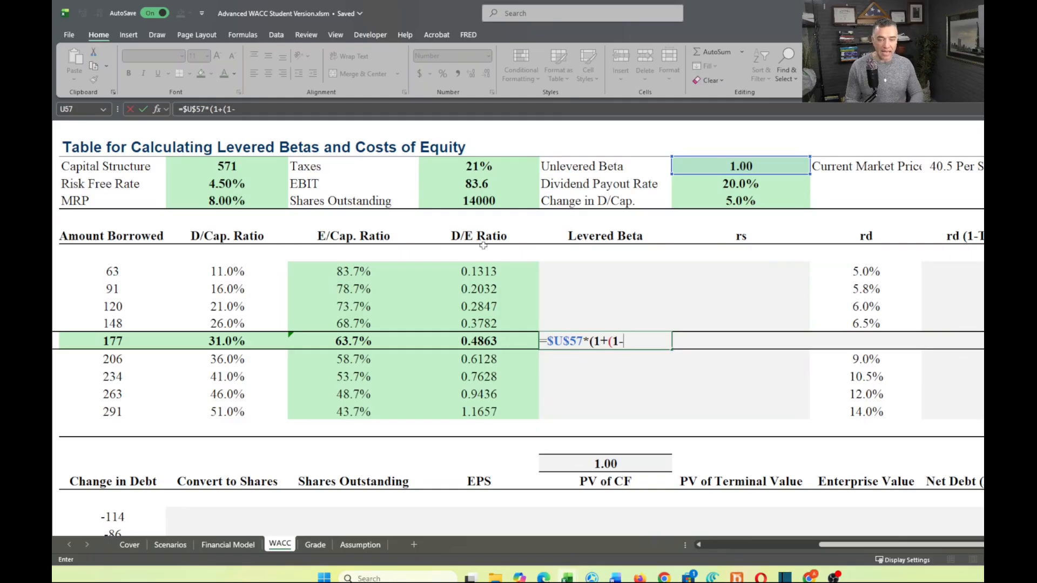
{"action": "left_click", "coordinate": [454, 165]}
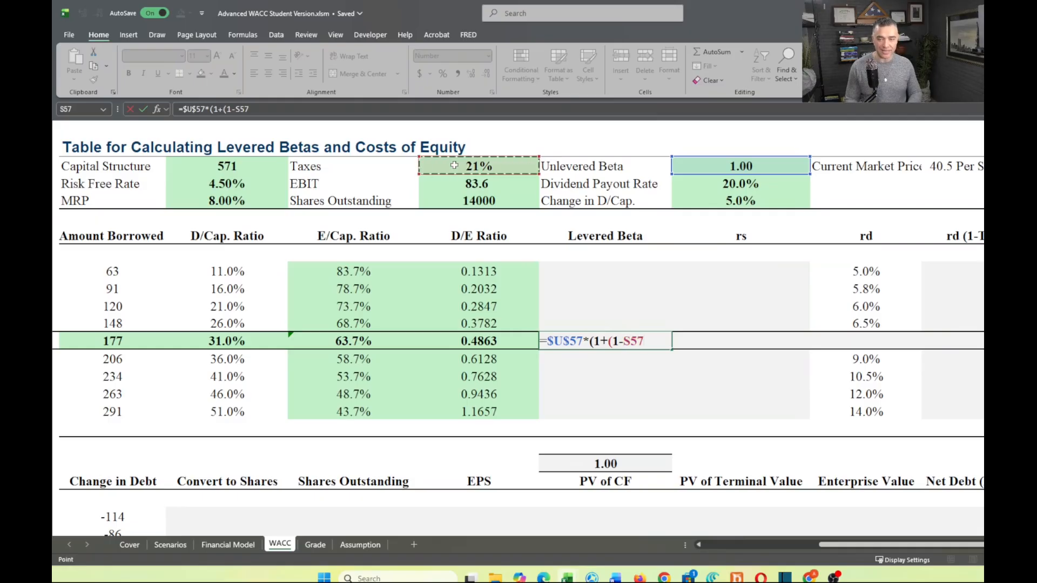
{"action": "key", "text": "BackSpace"}
{"action": "key", "text": "BackSpace"}
{"action": "key", "text": "BackSpace"}
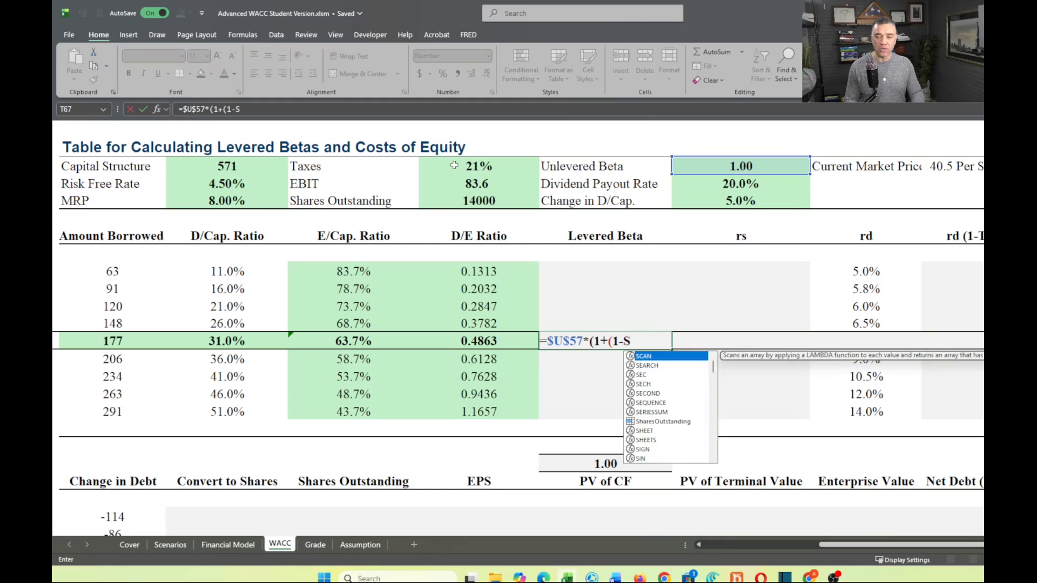
- Complete the Current row's Levered Beta formula with the tax rate and the row's D/E Ratio, as =$U$57*(1+(1-TaxRate)*S67)
{"action": "type", "text": "tax"}
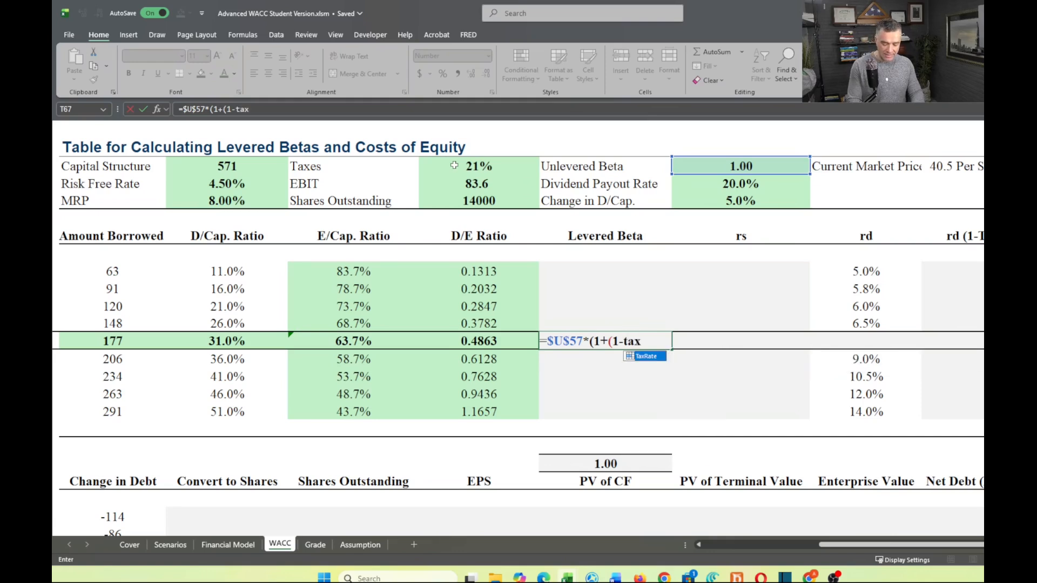
{"action": "type", "text": "rate"}
{"action": "key", "text": "Tab"}
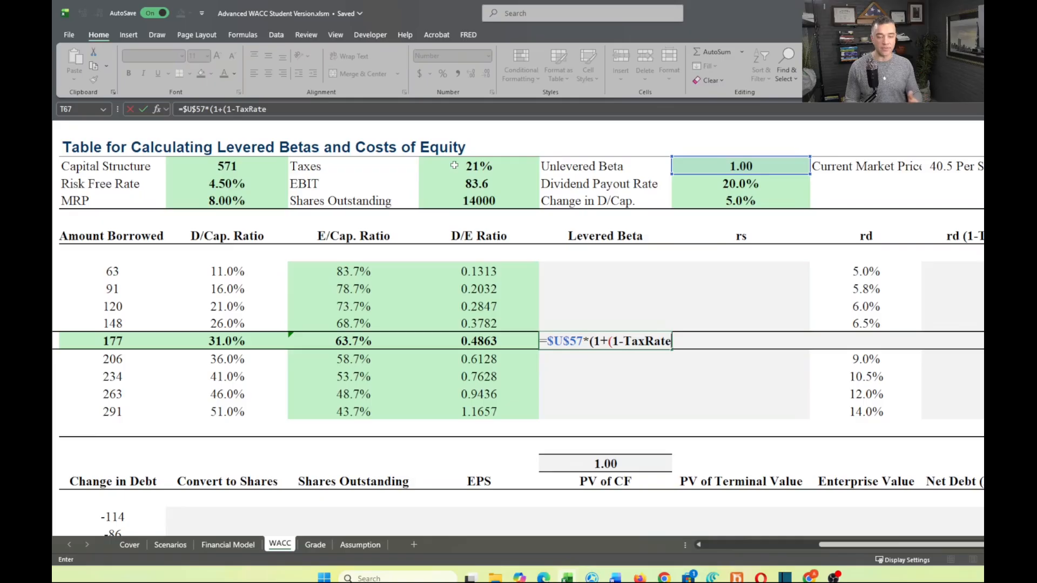
{"action": "type", "text": ")"}
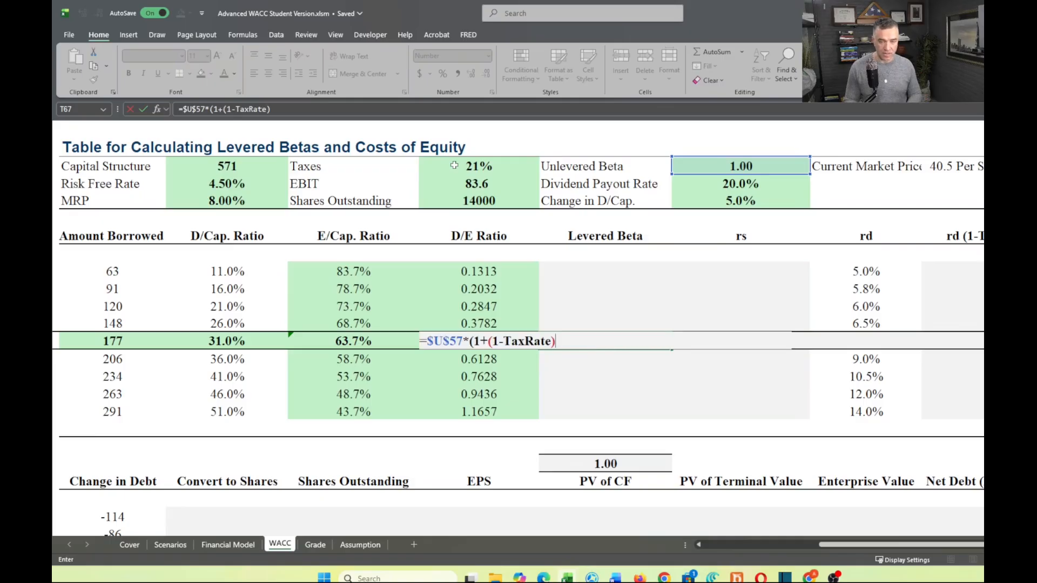
{"action": "type", "text": "*"}
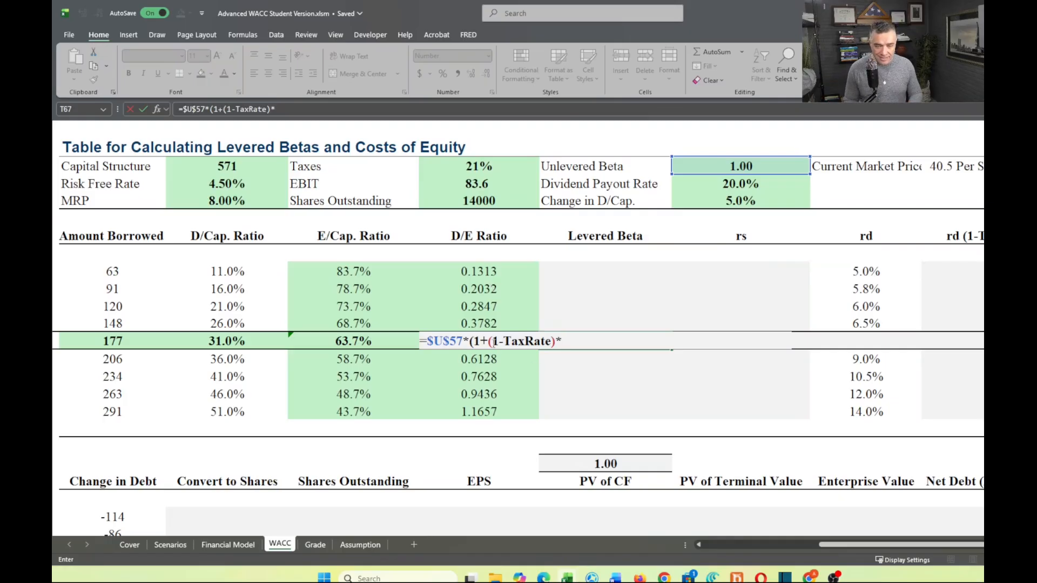
{"action": "left_click", "coordinate": [471, 322]}
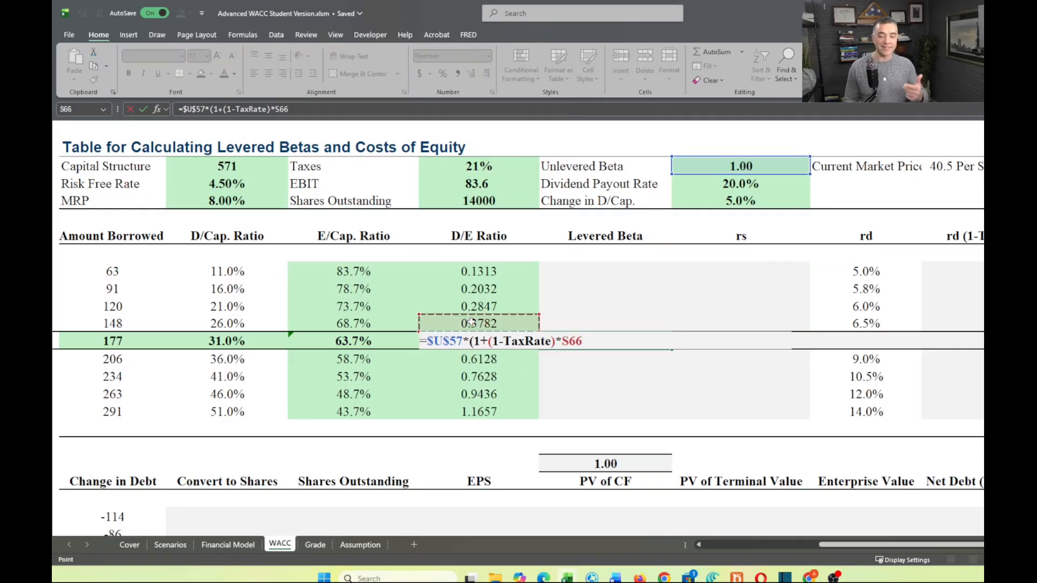
{"action": "key", "text": "Down"}
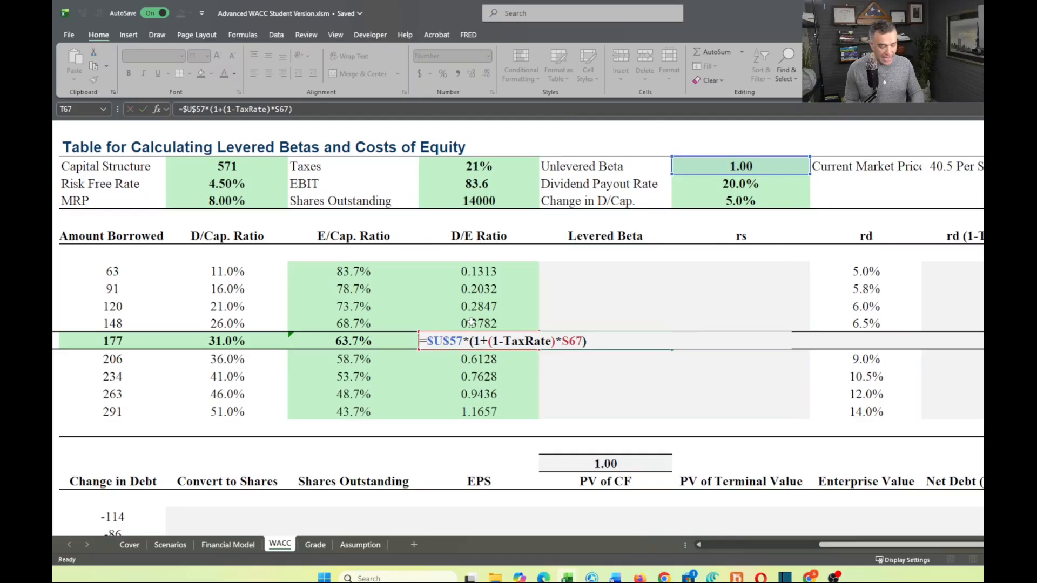
{"action": "key", "text": "Return"}
{"action": "key", "text": "Up"}
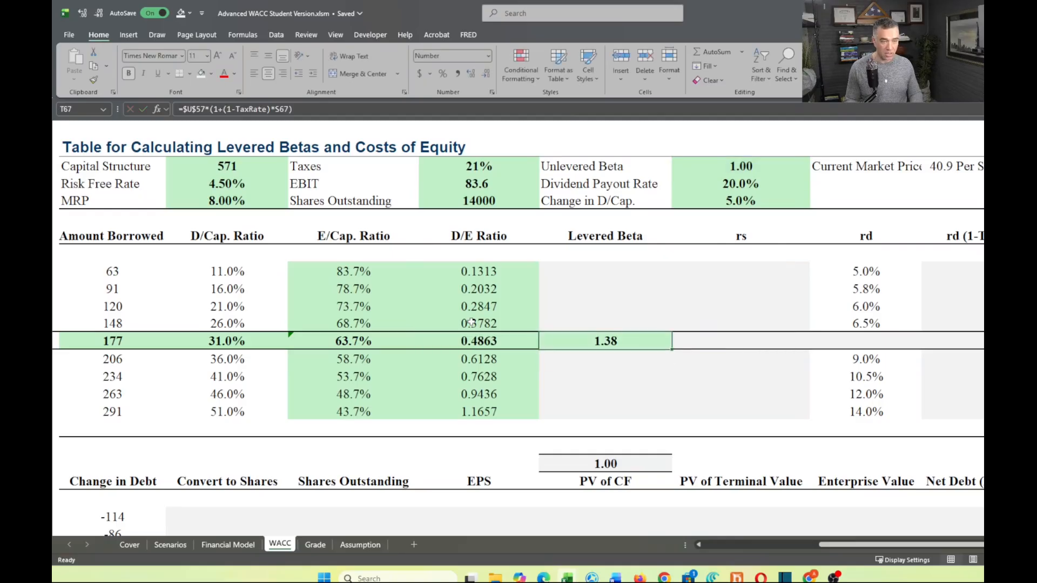
- Copy the Current row's Levered Beta formula to every row of the Levered Beta column, pasting formulas only
{"action": "key", "text": "ctrl+c"}
{"action": "key", "text": "Up"}
{"action": "key", "text": "Up"}
{"action": "key", "text": "Up"}
{"action": "key", "text": "Up"}
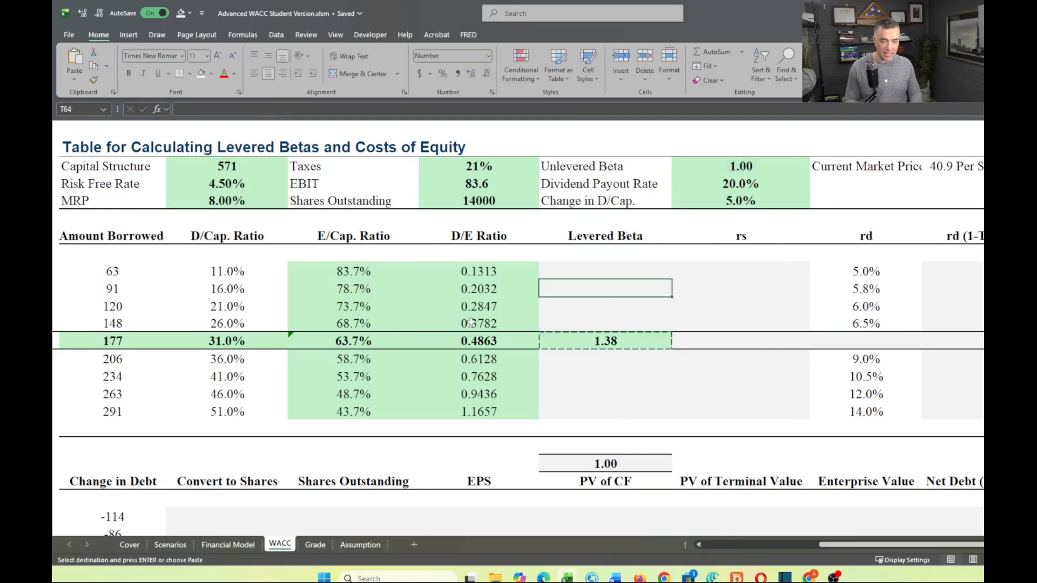
{"action": "key", "text": "shift+Down"}
{"action": "key", "text": "shift+Down"}
{"action": "key", "text": "shift+Down"}
{"action": "key", "text": "shift+Down"}
{"action": "key", "text": "shift+Down"}
{"action": "key", "text": "shift+Down"}
{"action": "key", "text": "shift+Down"}
{"action": "key", "text": "shift+Down"}
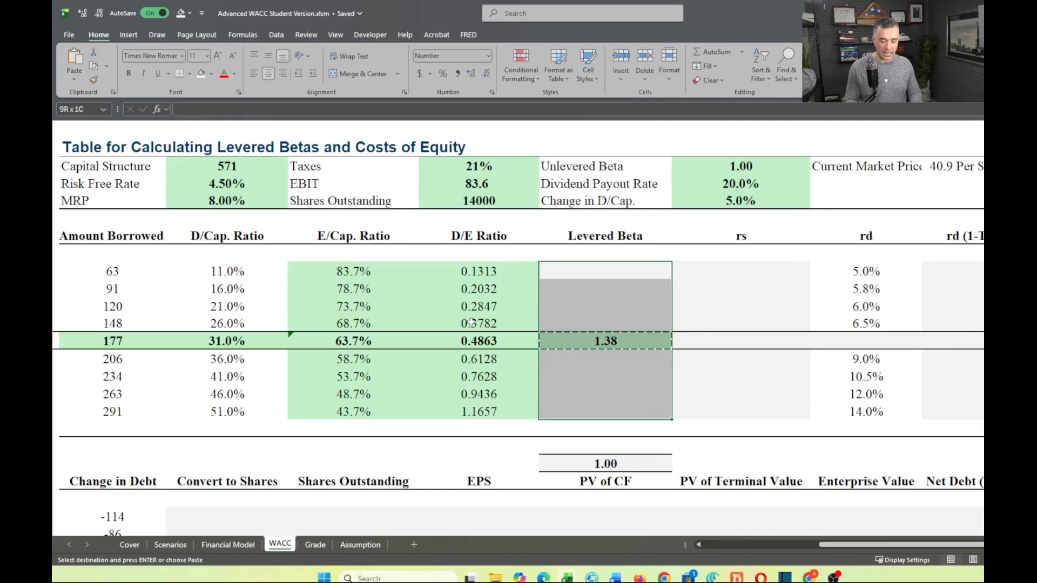
{"action": "key", "text": "ctrl+v"}
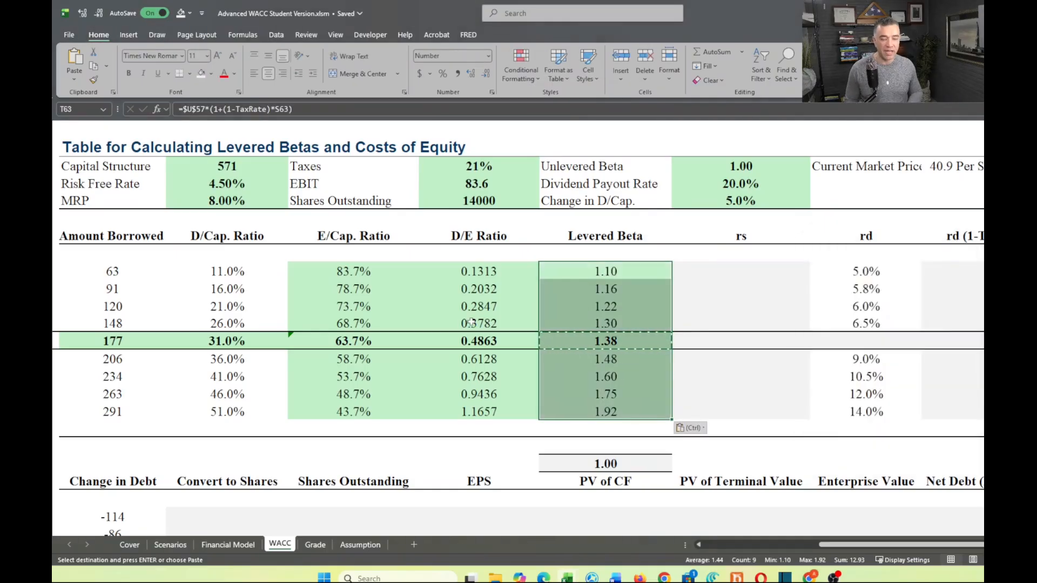
- Calculate the Current row's rs from the risk-free rate, Levered Beta and market premium, using =RiskFreeRate+T67*MarketPremium
{"action": "left_click", "coordinate": [745, 372]}
{"action": "scroll", "coordinate": [655, 357], "scroll_direction": "right", "scroll_amount": 2}
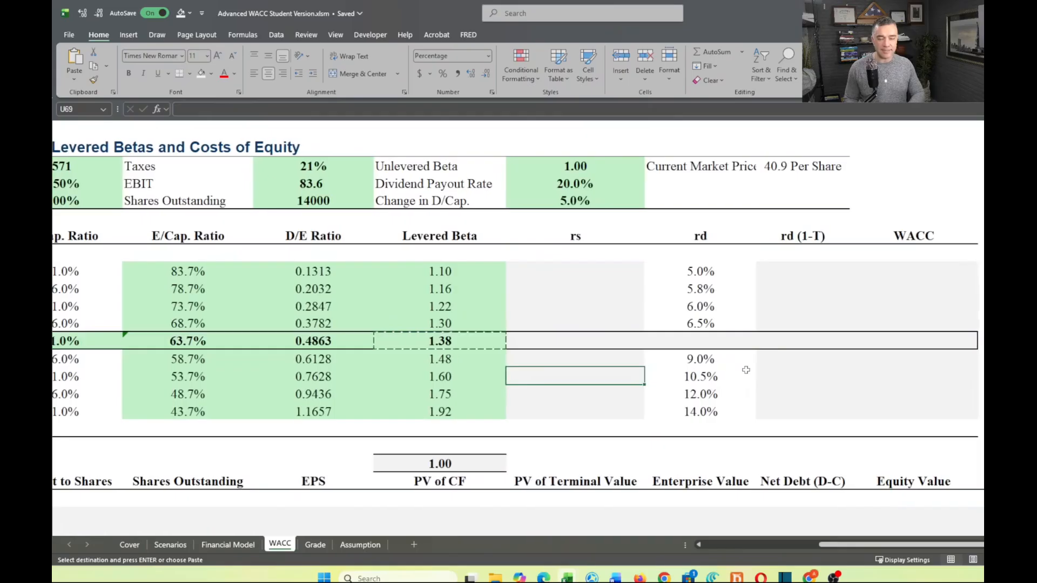
{"action": "left_click", "coordinate": [581, 342]}
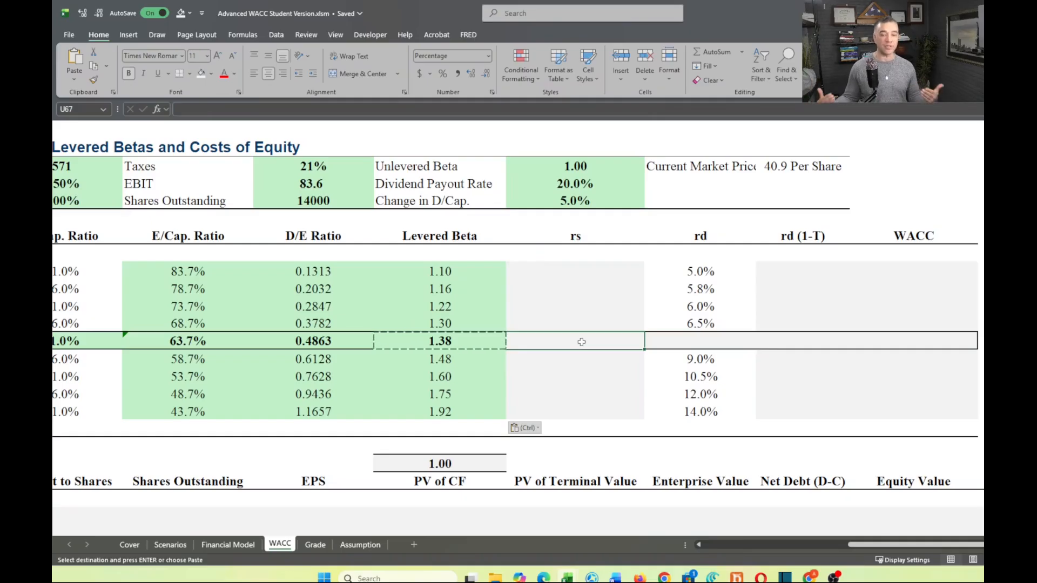
{"action": "type", "text": "="}
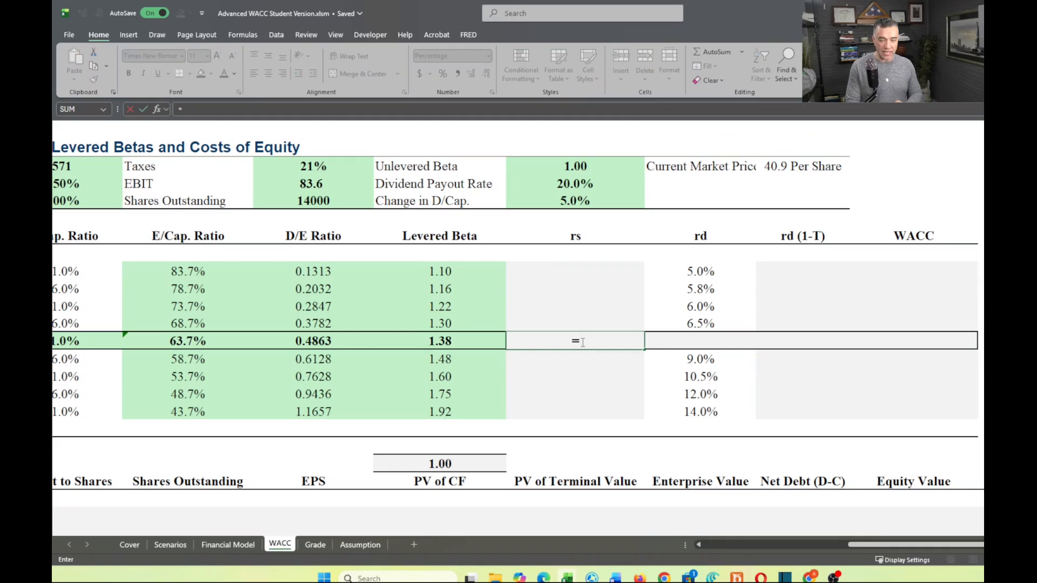
{"action": "type", "text": "risk"}
{"action": "key", "text": "Tab"}
{"action": "type", "text": "+"}
{"action": "left_click", "coordinate": [442, 342]}
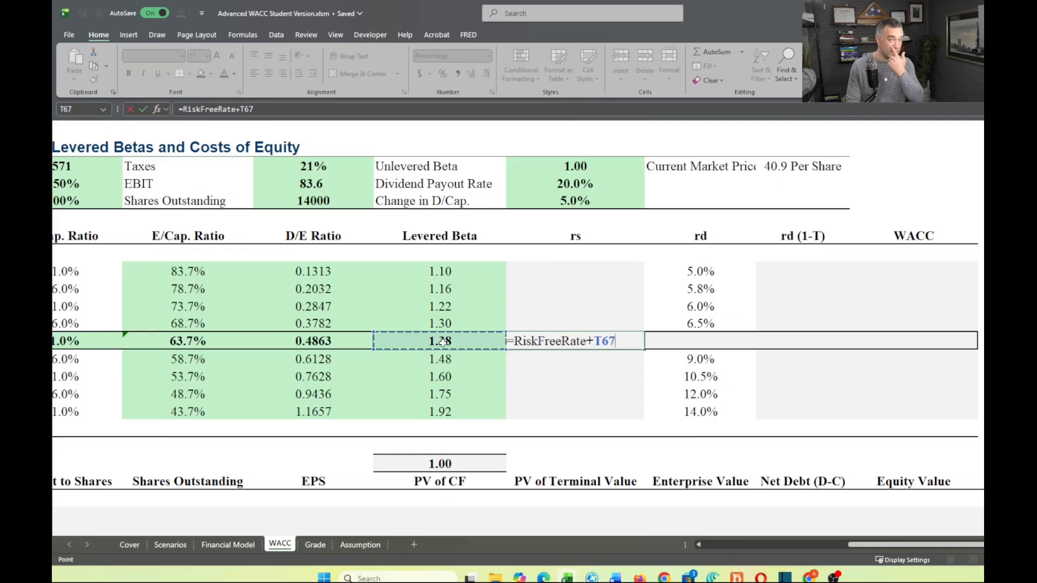
{"action": "type", "text": "*market"}
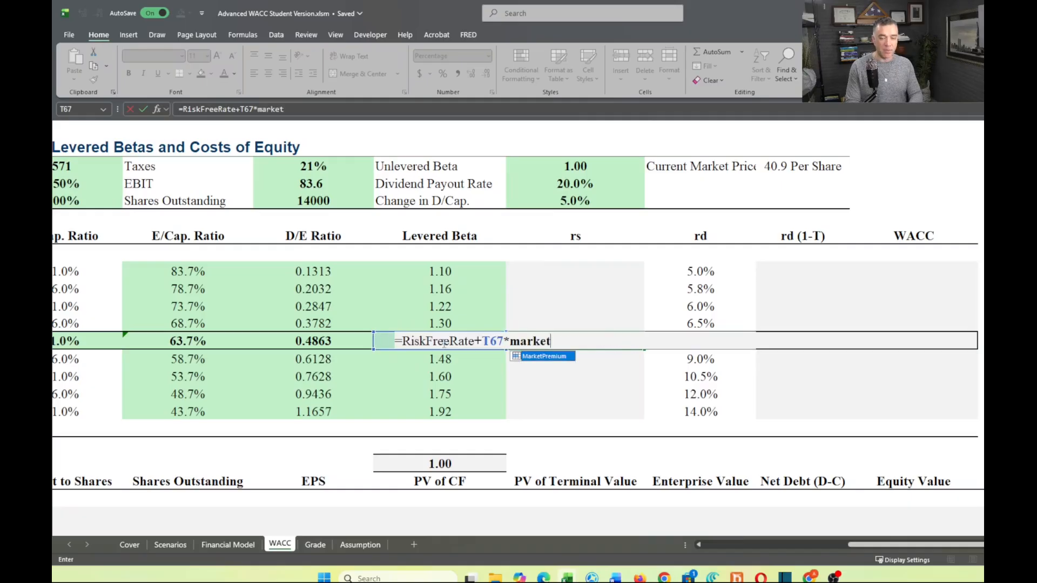
{"action": "key", "text": "Tab"}
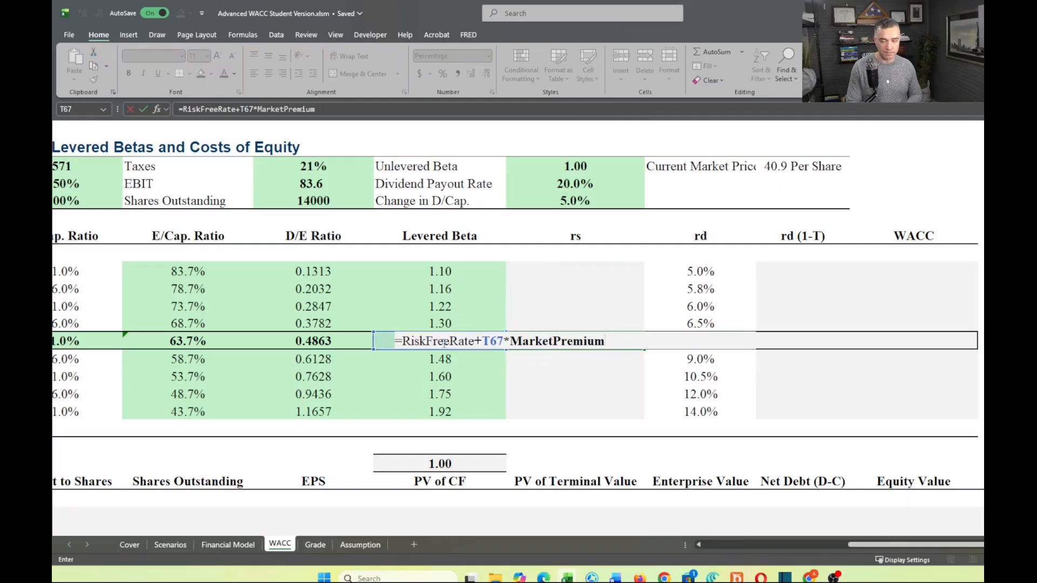
{"action": "key", "text": "ctrl+Return"}
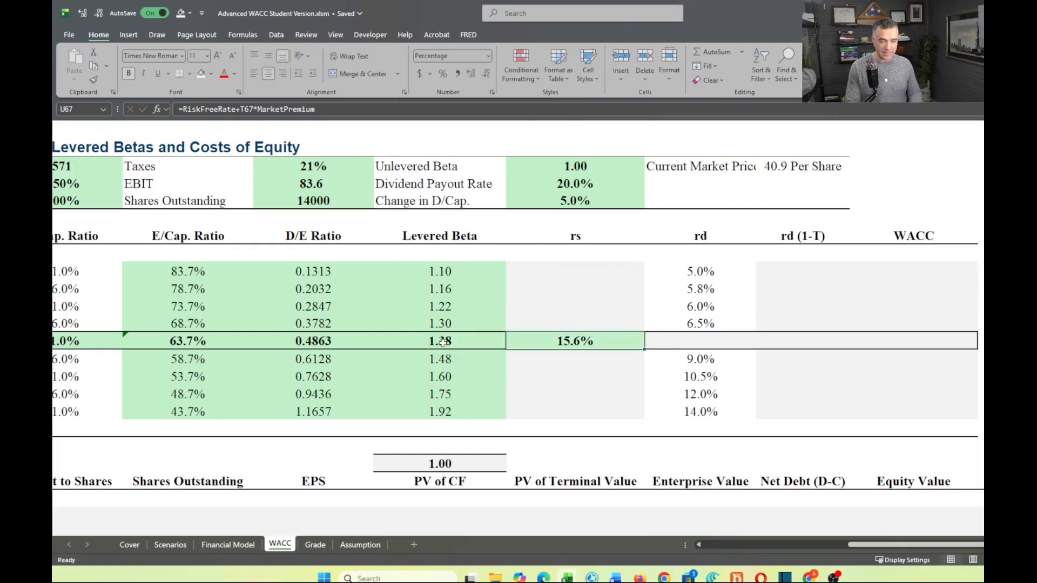
- Copy the Current row's rs formula to every row of the rs column, pasting formulas only
{"action": "key", "text": "ctrl+c"}
{"action": "key", "text": "Up"}
{"action": "key", "text": "Up"}
{"action": "key", "text": "Up"}
{"action": "key", "text": "Up"}
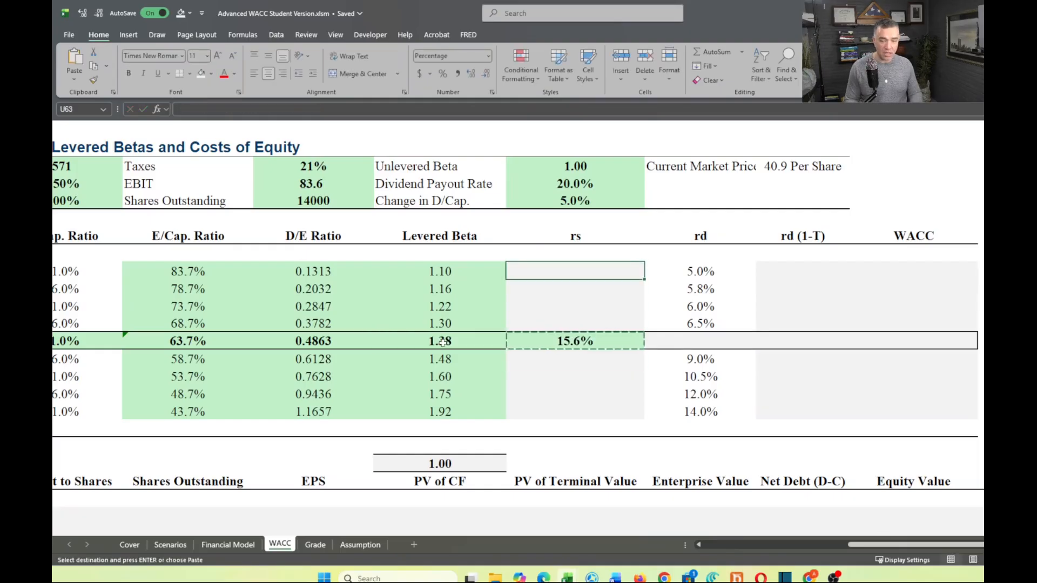
{"action": "key", "text": "shift+Down"}
{"action": "key", "text": "shift+Down"}
{"action": "key", "text": "shift+Down"}
{"action": "key", "text": "shift+Down"}
{"action": "key", "text": "shift+Down"}
{"action": "key", "text": "shift+Down"}
{"action": "key", "text": "shift+Down"}
{"action": "key", "text": "shift+Down"}
{"action": "key", "text": "ctrl+alt+v"}
{"action": "key", "text": "Return"}
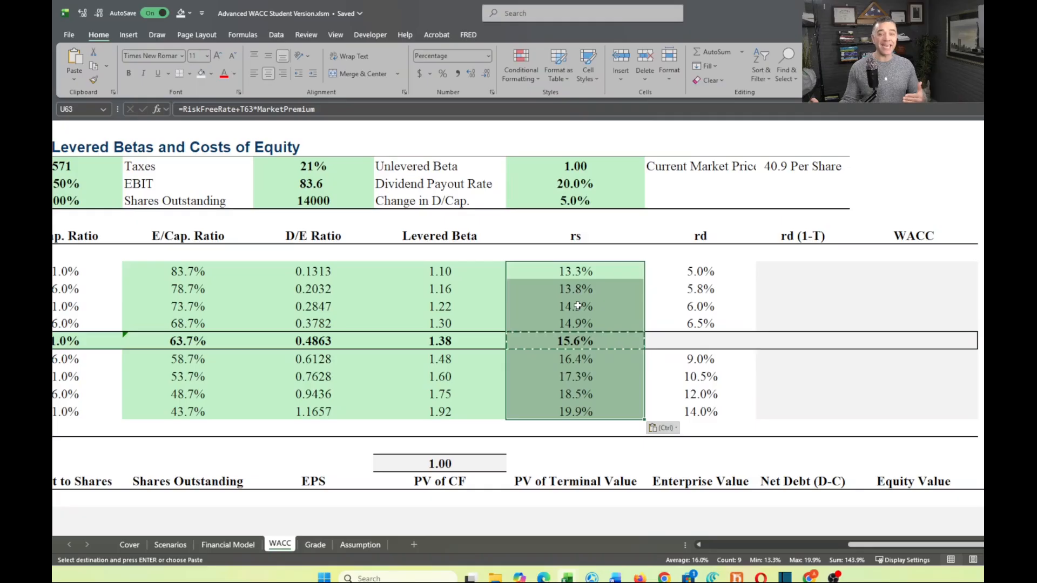
- Link the Current row's rd to the cost of debt in the Market Weights table
{"action": "left_click", "coordinate": [696, 339]}
{"action": "type", "text": "="}
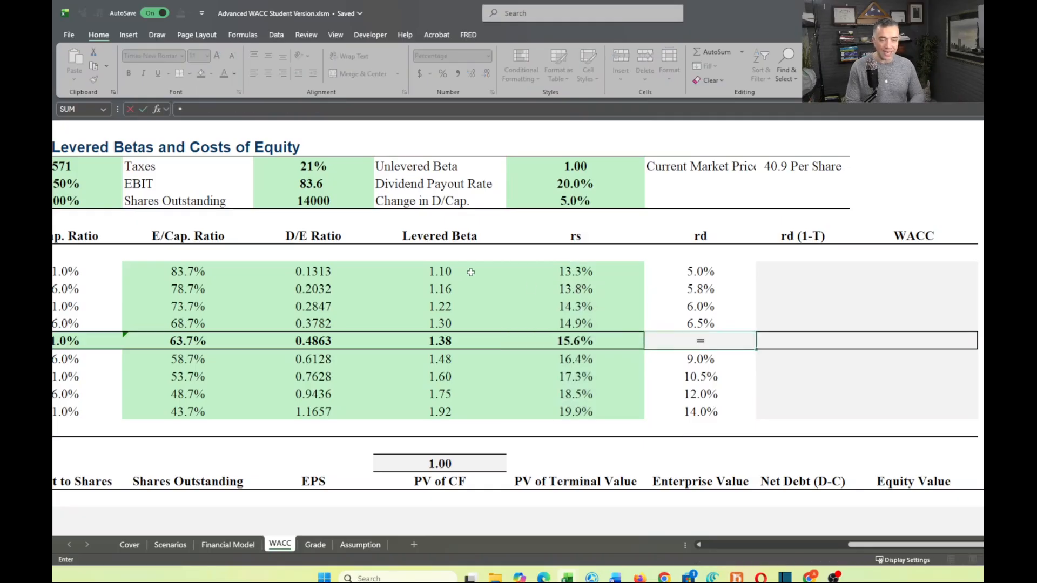
{"action": "scroll", "coordinate": [470, 272], "scroll_direction": "up", "scroll_amount": 5}
{"action": "scroll", "coordinate": [471, 272], "scroll_direction": "up", "scroll_amount": 8}
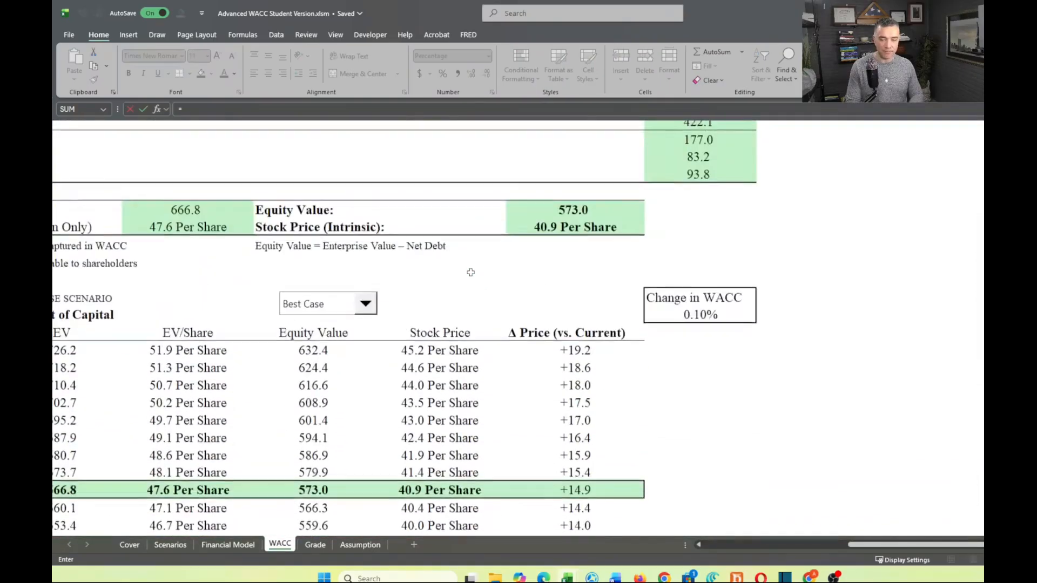
{"action": "scroll", "coordinate": [471, 273], "scroll_direction": "left", "scroll_amount": 10}
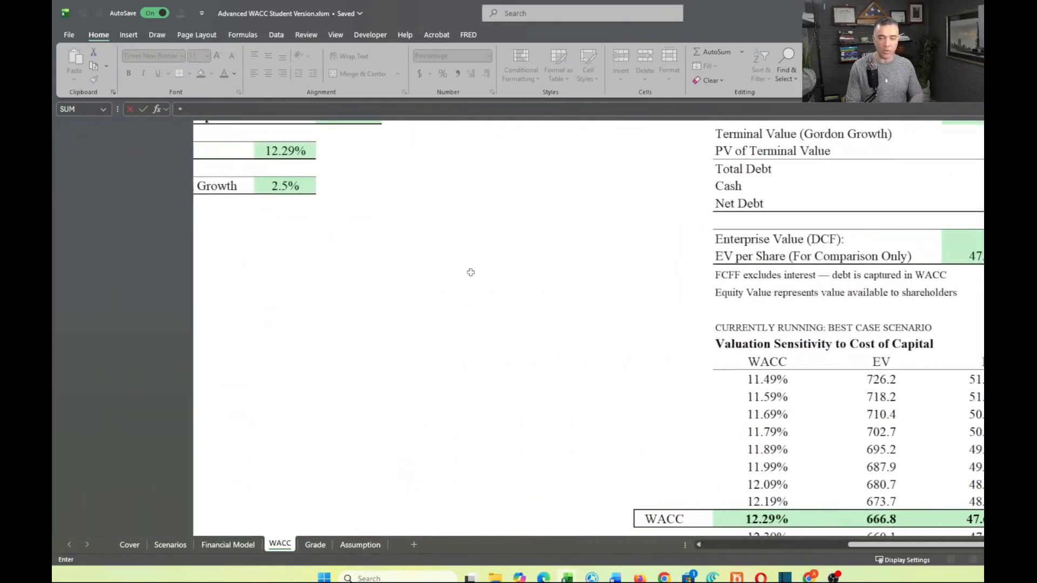
{"action": "scroll", "coordinate": [473, 275], "scroll_direction": "up", "scroll_amount": 5}
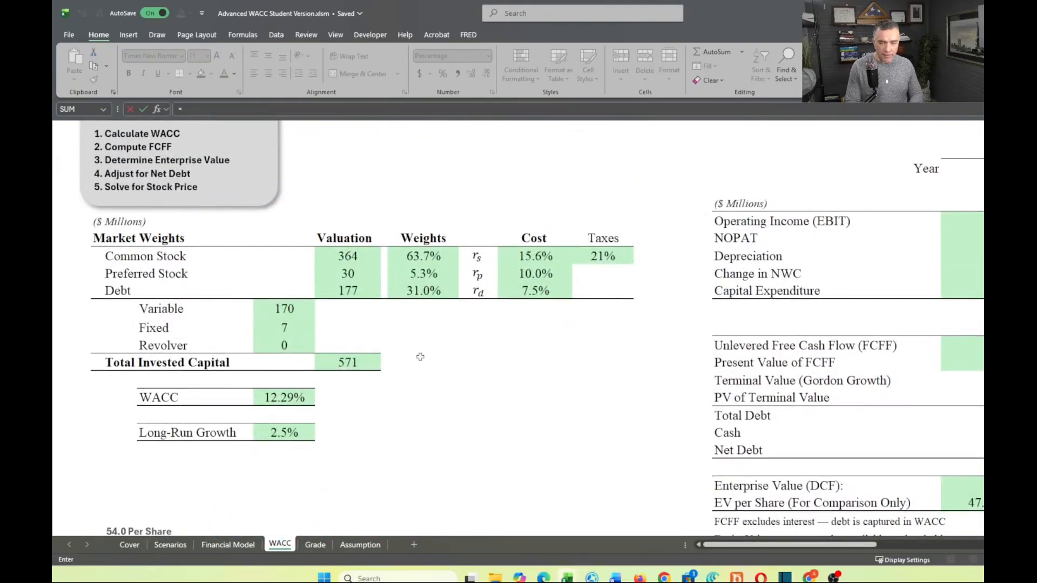
{"action": "left_click", "coordinate": [532, 290]}
{"action": "key", "text": "Return"}
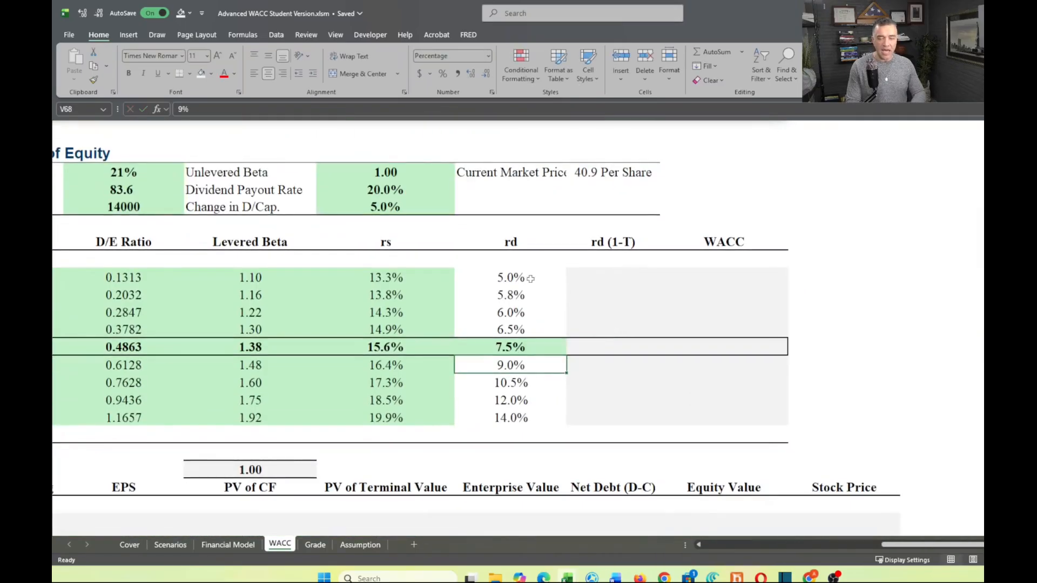
{"action": "left_click", "coordinate": [522, 277]}
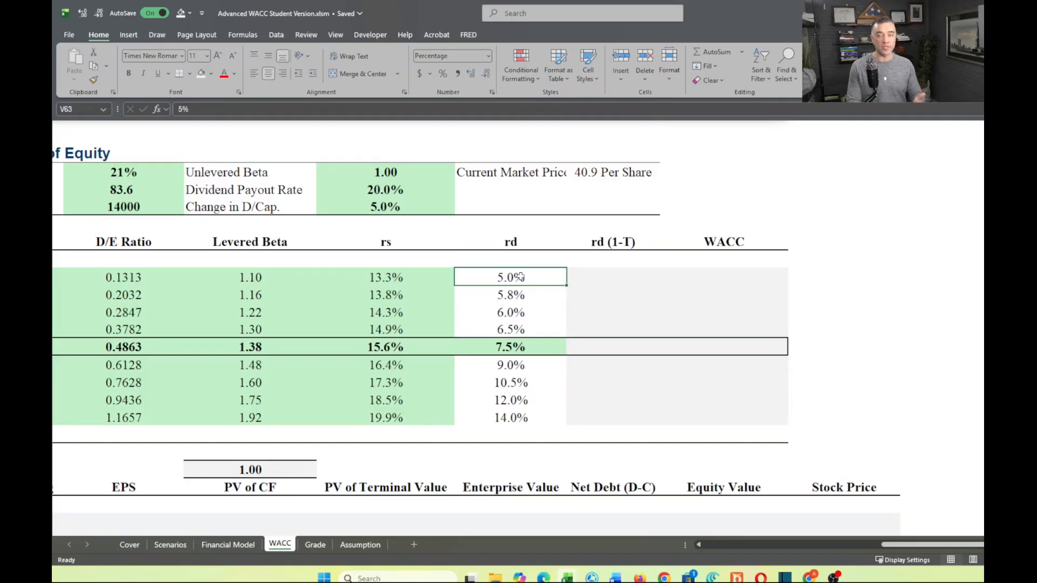
- Calculate the Current row's after-tax cost of debt in the rd (1-T) column, using =V67*(1-TaxRate)
{"action": "left_click", "coordinate": [600, 351]}
{"action": "type", "text": "="}
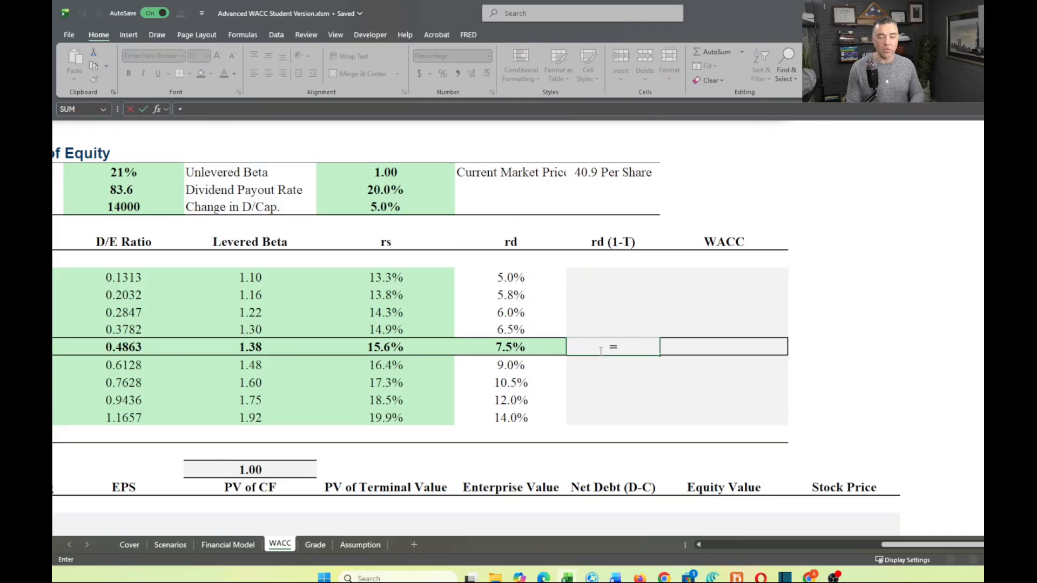
{"action": "left_click", "coordinate": [511, 347]}
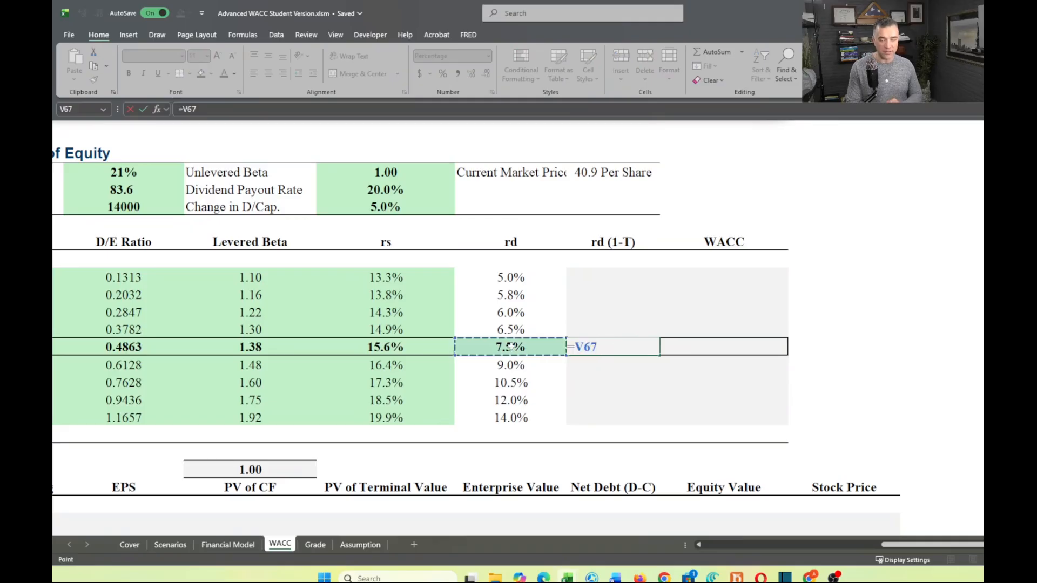
{"action": "type", "text": "*(1tax"}
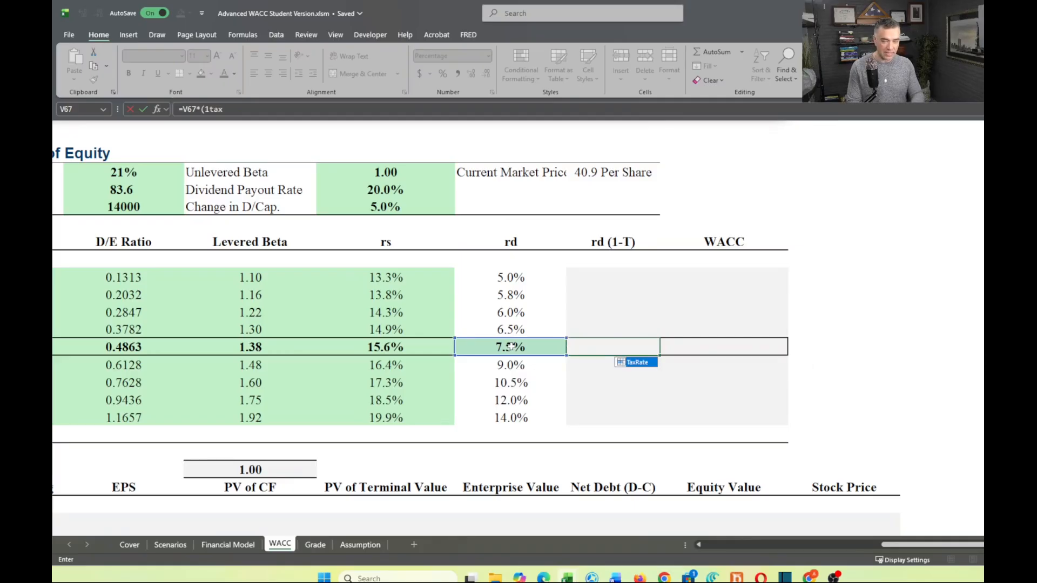
{"action": "key", "text": "Tab"}
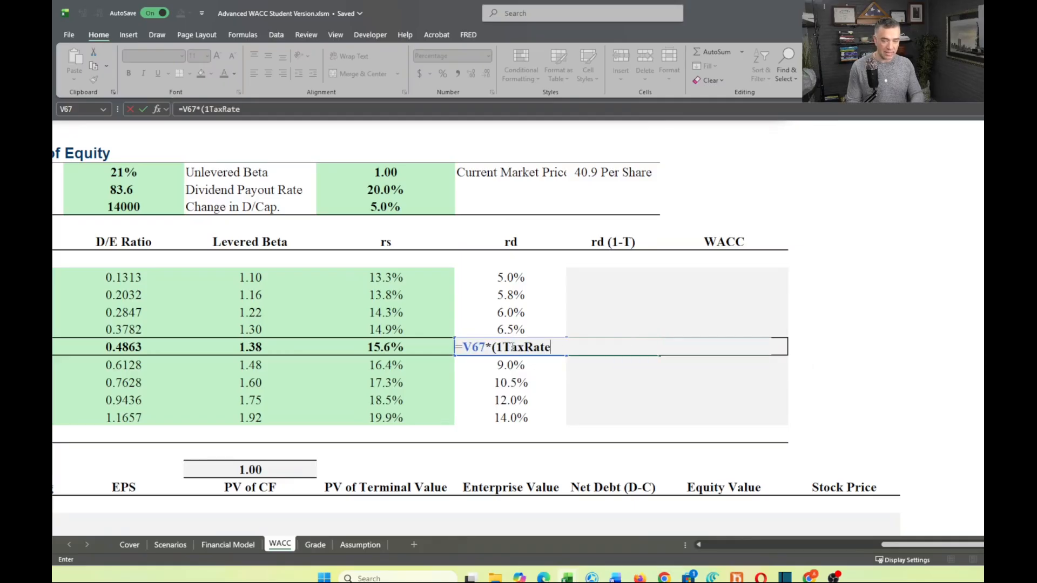
{"action": "key", "text": "BackSpace"}
{"action": "key", "text": "BackSpace"}
{"action": "key", "text": "BackSpace"}
{"action": "key", "text": "BackSpace"}
{"action": "key", "text": "BackSpace"}
{"action": "key", "text": "BackSpace"}
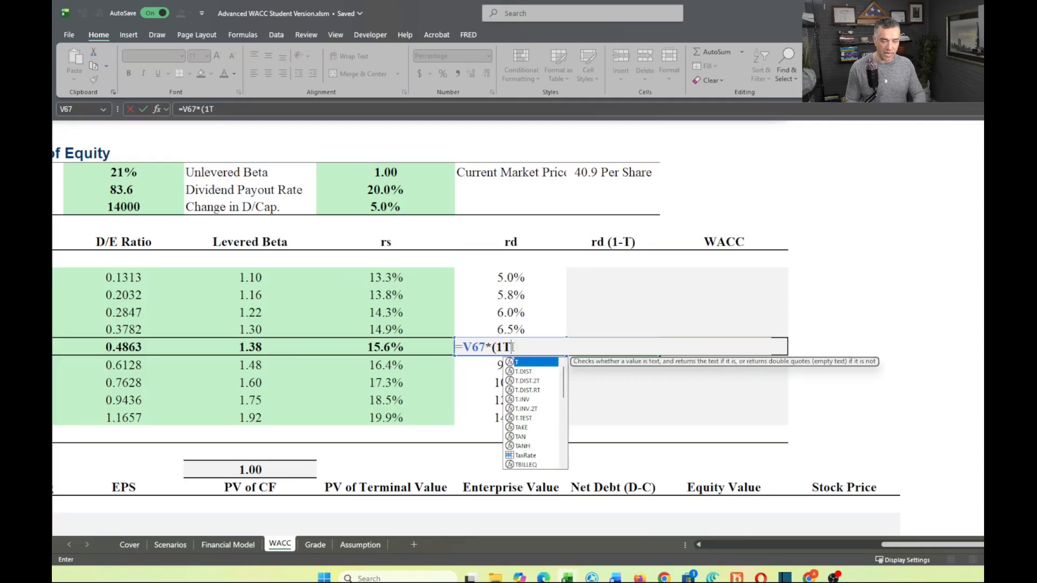
{"action": "type", "text": "-tax"}
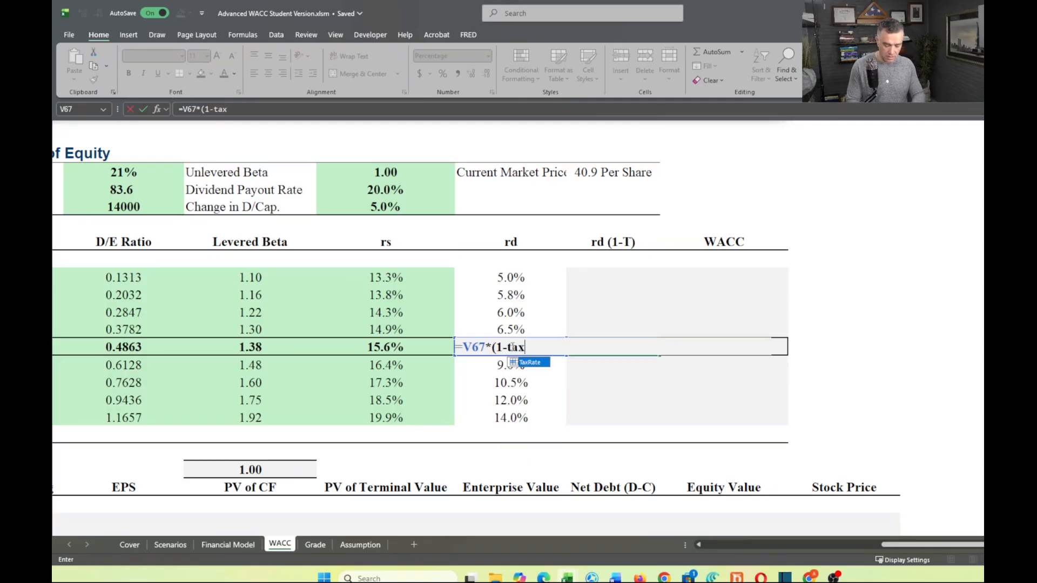
{"action": "type", "text": "r"}
{"action": "key", "text": "Tab"}
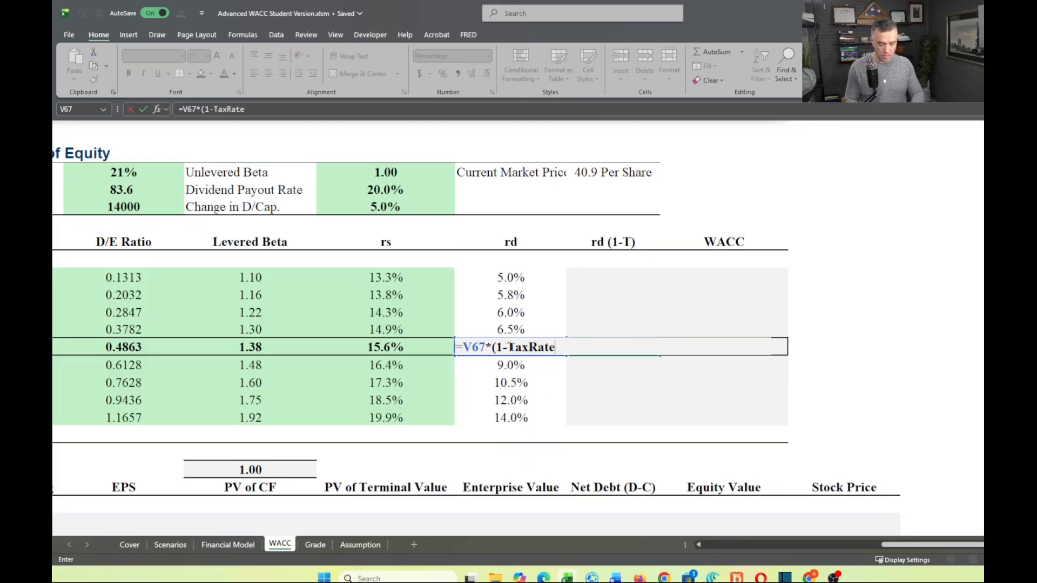
{"action": "type", "text": ")"}
{"action": "key", "text": "ctrl+Return"}
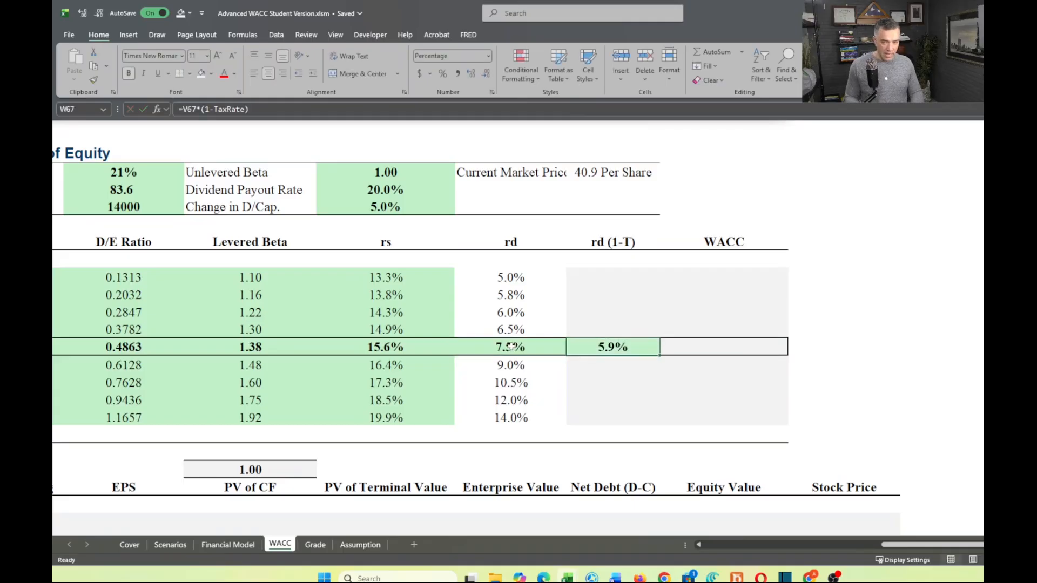
- Copy the Current row's after-tax cost of debt formula to every row of the rd (1-T) column, pasting formulas only
{"action": "key", "text": "ctrl+c"}
{"action": "key", "text": "Up"}
{"action": "key", "text": "Up"}
{"action": "key", "text": "Up"}
{"action": "key", "text": "Up"}
{"action": "key", "text": "Up"}
{"action": "key", "text": "shift+Down"}
{"action": "key", "text": "Down"}
{"action": "key", "text": "shift+Down"}
{"action": "key", "text": "shift+Down"}
{"action": "key", "text": "shift+Down"}
{"action": "key", "text": "shift+Down"}
{"action": "key", "text": "shift+Down"}
{"action": "key", "text": "shift+Down"}
{"action": "key", "text": "shift+Down"}
{"action": "key", "text": "shift+Down"}
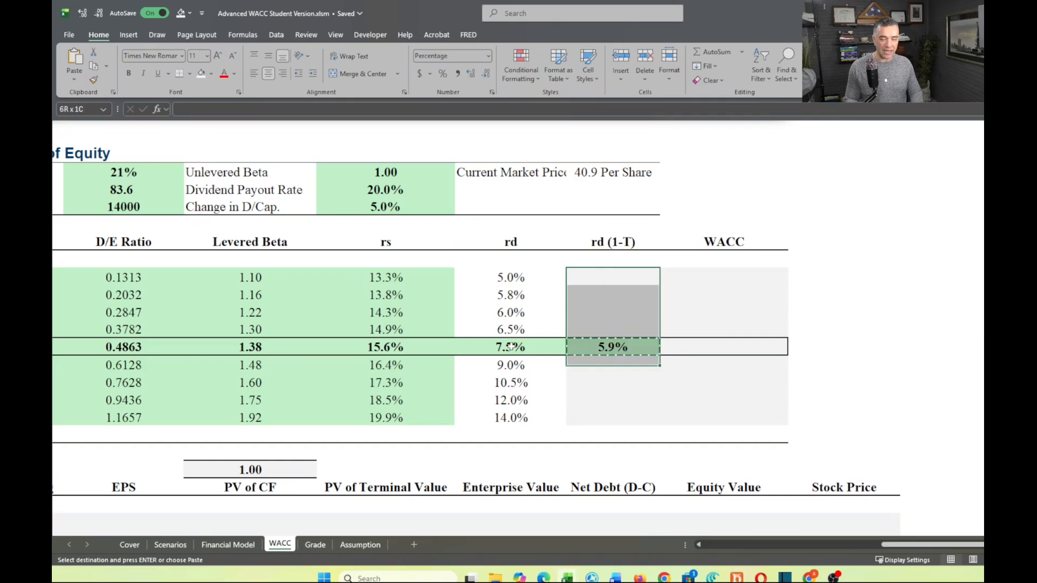
{"action": "key", "text": "alt+e"}
{"action": "key", "text": "s"}
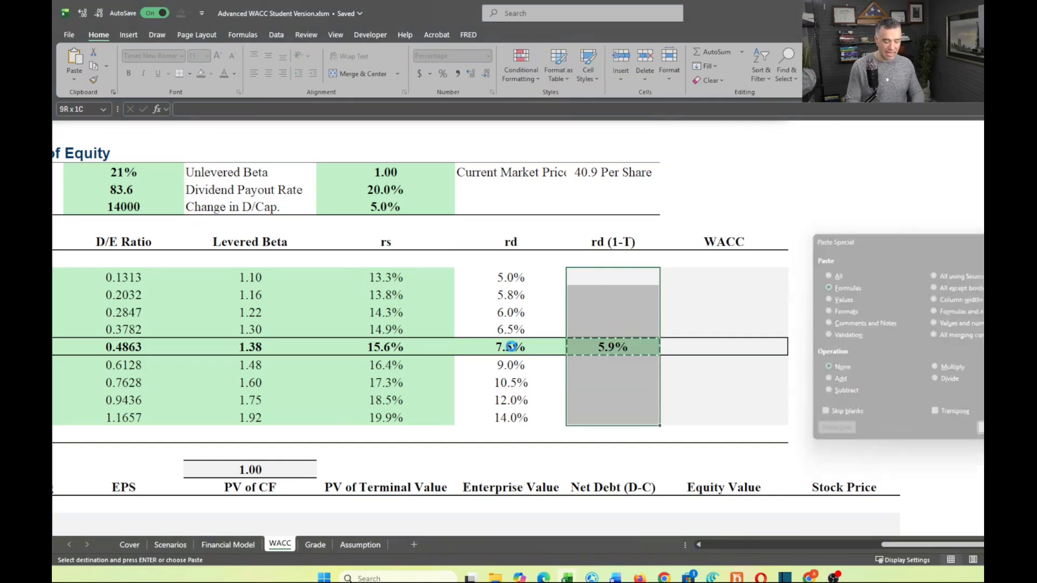
{"action": "key", "text": "Return"}
- Begin the Current row's WACC formula with the debt component, after-tax cost of debt times D/Cap. Ratio, as =W67*Q67
{"action": "left_click", "coordinate": [726, 344]}
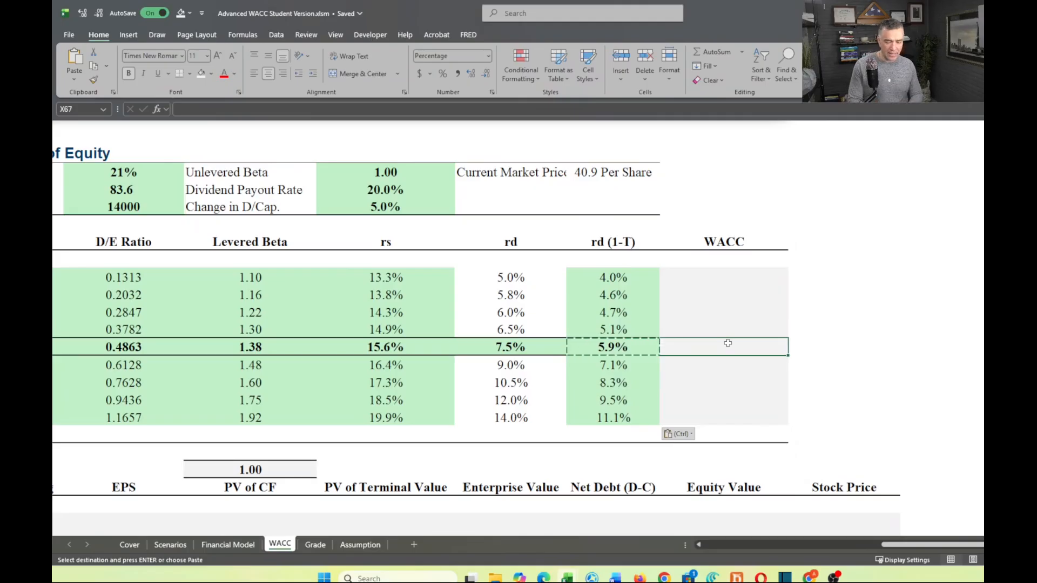
{"action": "type", "text": "="}
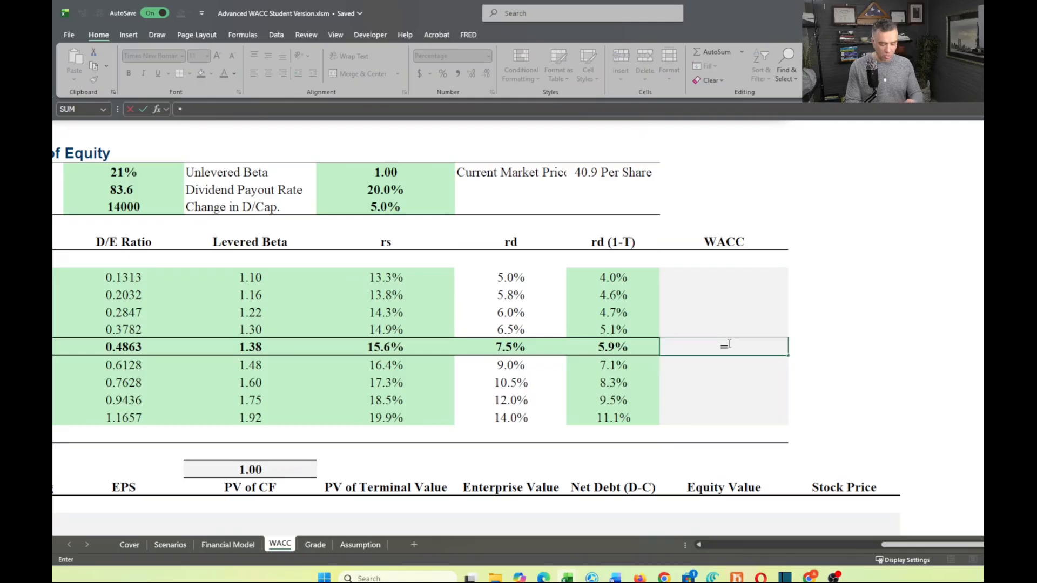
{"action": "left_click", "coordinate": [621, 348]}
{"action": "type", "text": "*"}
{"action": "scroll", "coordinate": [558, 355], "scroll_direction": "left", "scroll_amount": 3}
{"action": "scroll", "coordinate": [558, 355], "scroll_direction": "left", "scroll_amount": 3}
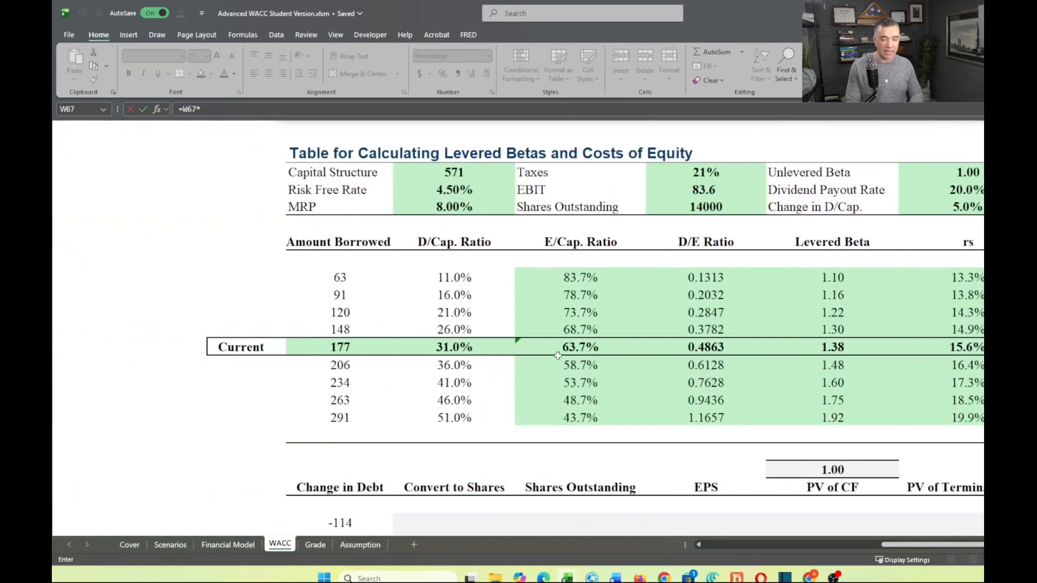
{"action": "scroll", "coordinate": [558, 355], "scroll_direction": "left", "scroll_amount": 2}
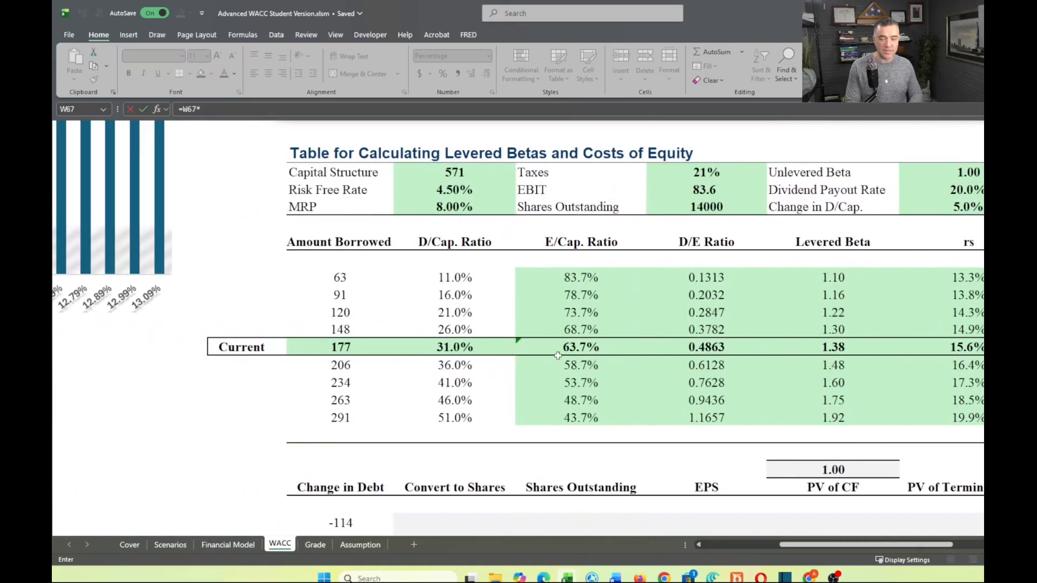
{"action": "left_click", "coordinate": [344, 346]}
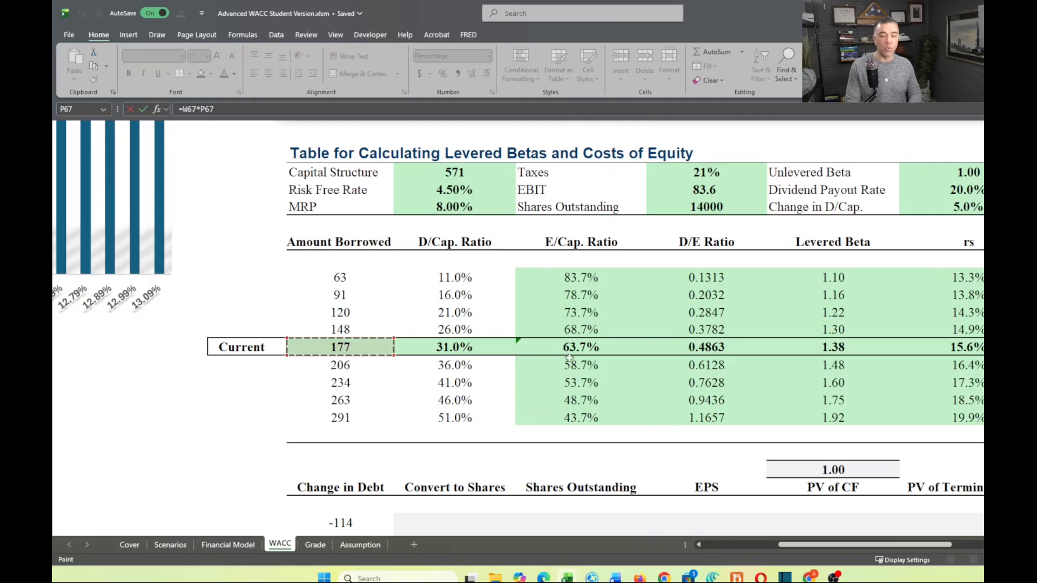
{"action": "left_click", "coordinate": [441, 348]}
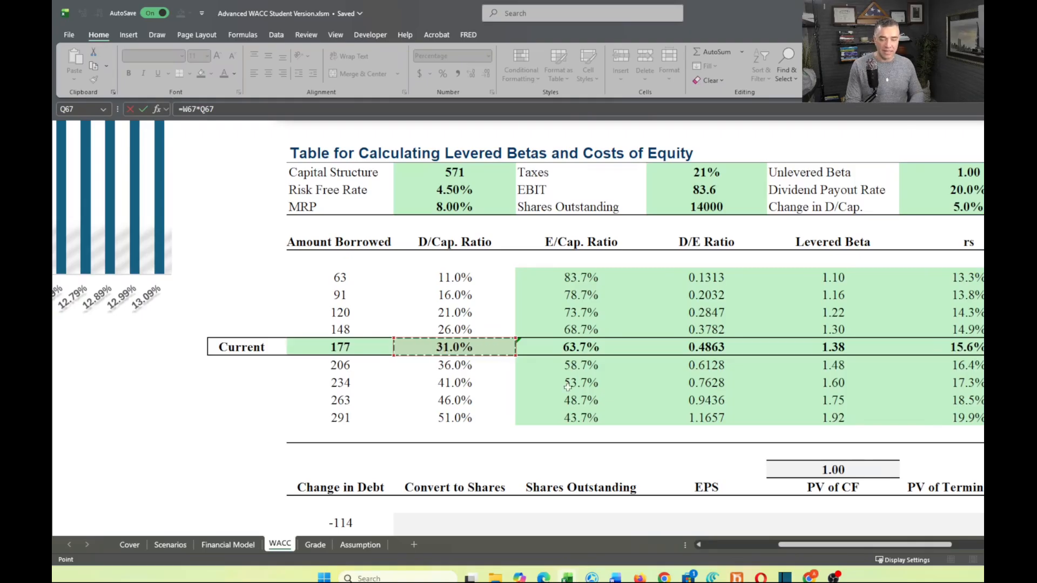
{"action": "scroll", "coordinate": [567, 386], "scroll_direction": "right", "scroll_amount": 5}
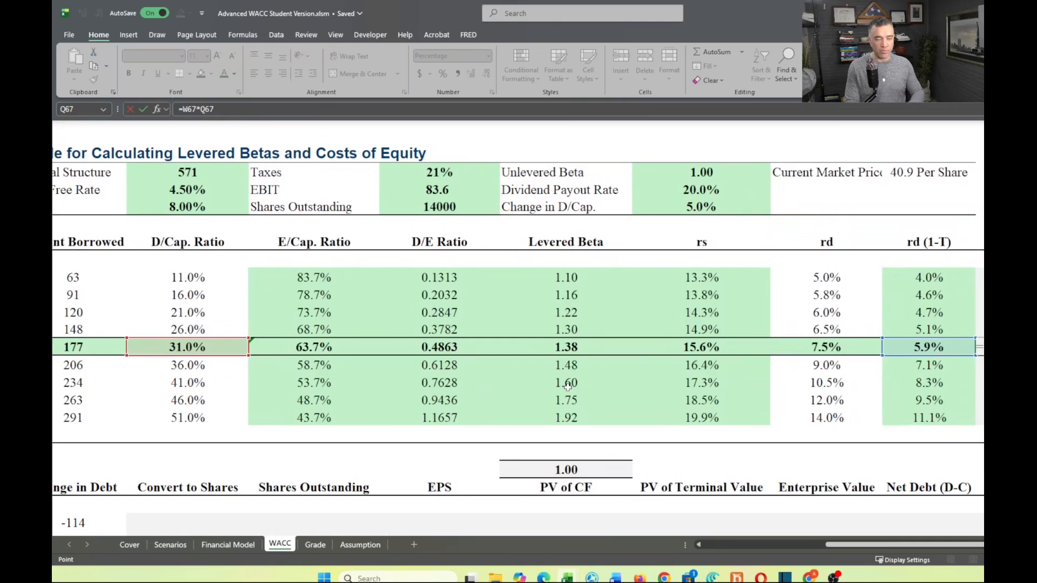
{"action": "scroll", "coordinate": [567, 387], "scroll_direction": "right", "scroll_amount": 3}
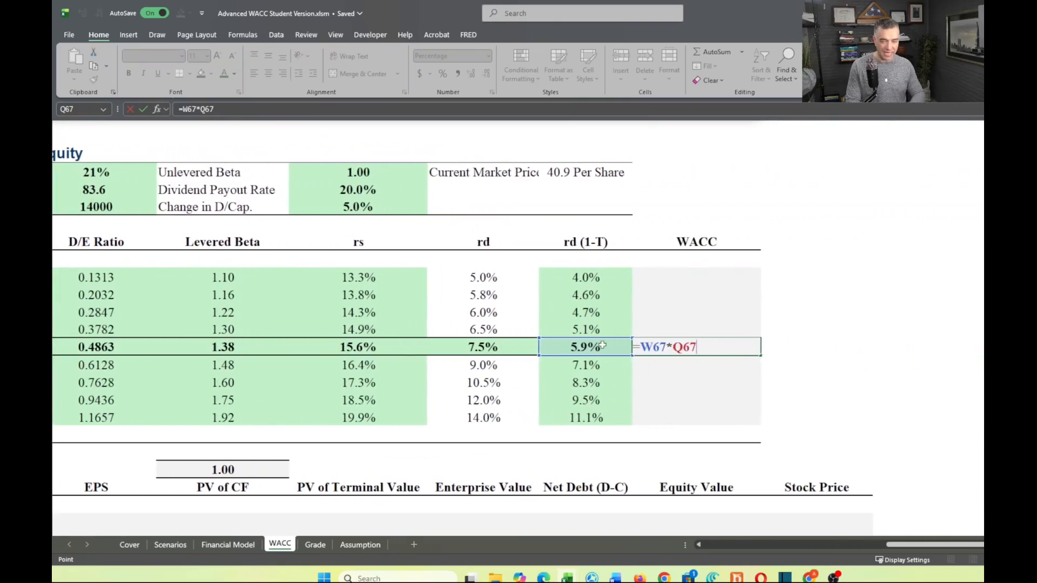
{"action": "scroll", "coordinate": [602, 345], "scroll_direction": "left", "scroll_amount": 3}
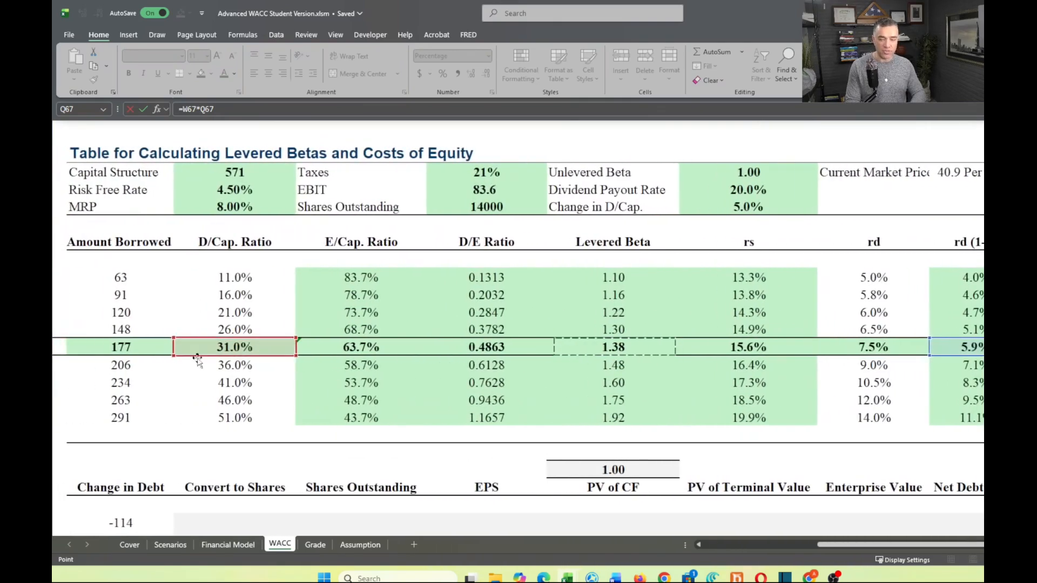
{"action": "scroll", "coordinate": [421, 420], "scroll_direction": "right", "scroll_amount": 2}
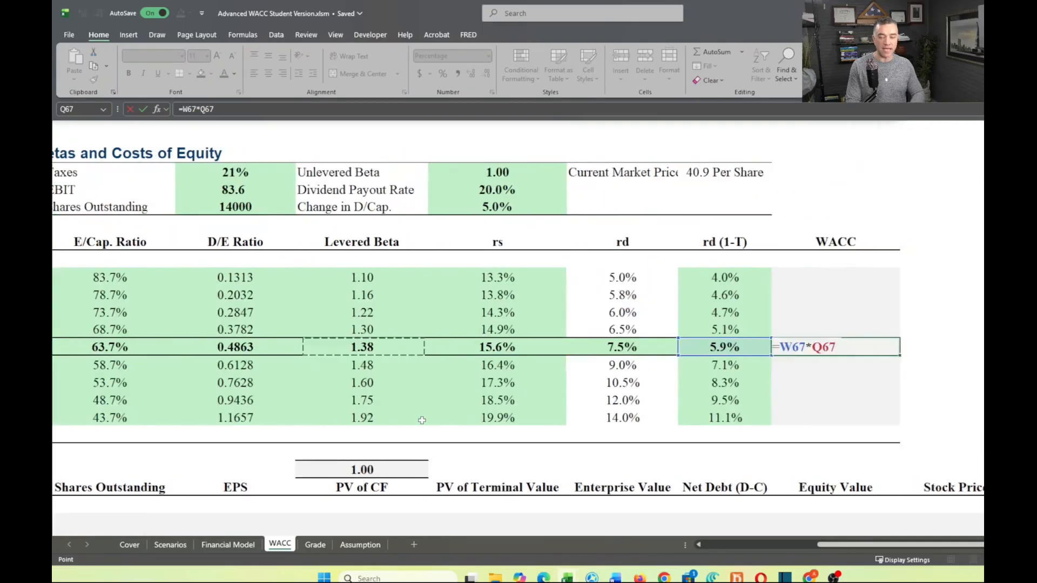
{"action": "scroll", "coordinate": [422, 421], "scroll_direction": "right", "scroll_amount": 1}
- Add the equity component to the Current row's WACC formula, multiplying rs by the E/Cap. Ratio as +U67*R67
{"action": "type", "text": "+"}
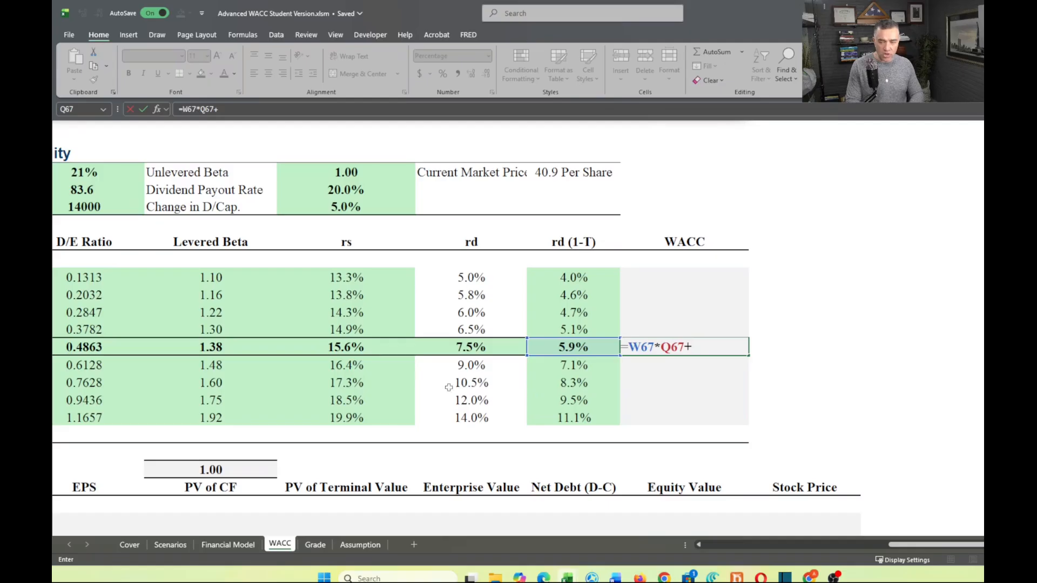
{"action": "left_click", "coordinate": [344, 348]}
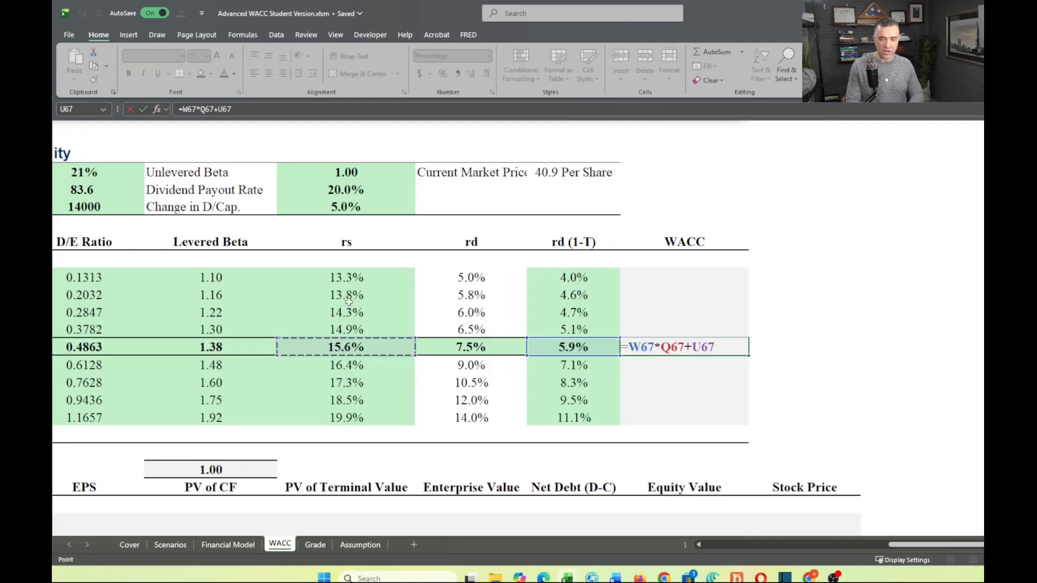
{"action": "type", "text": "*"}
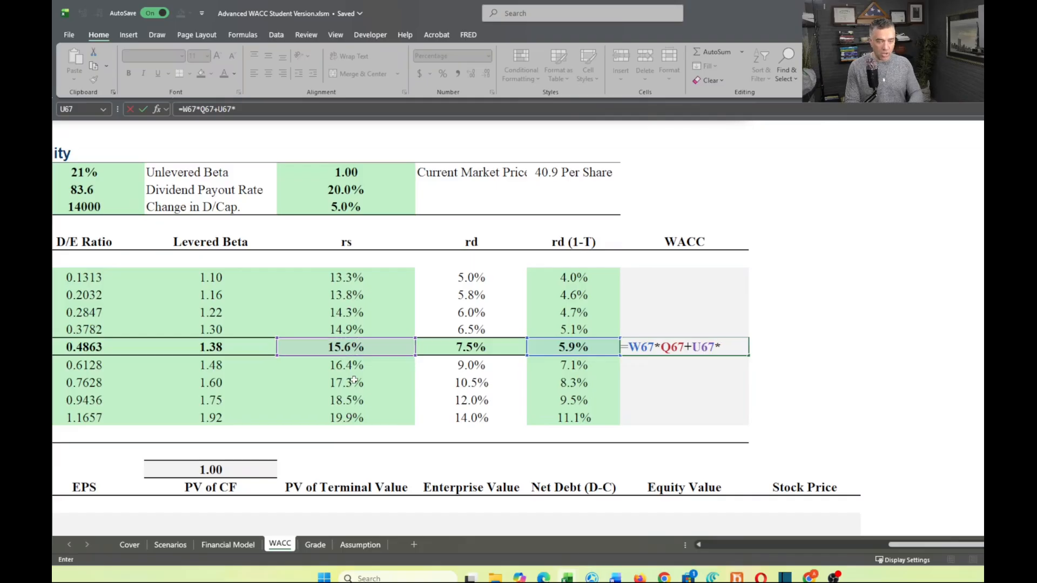
{"action": "scroll", "coordinate": [342, 405], "scroll_direction": "left", "scroll_amount": 5}
{"action": "scroll", "coordinate": [341, 405], "scroll_direction": "left", "scroll_amount": 1}
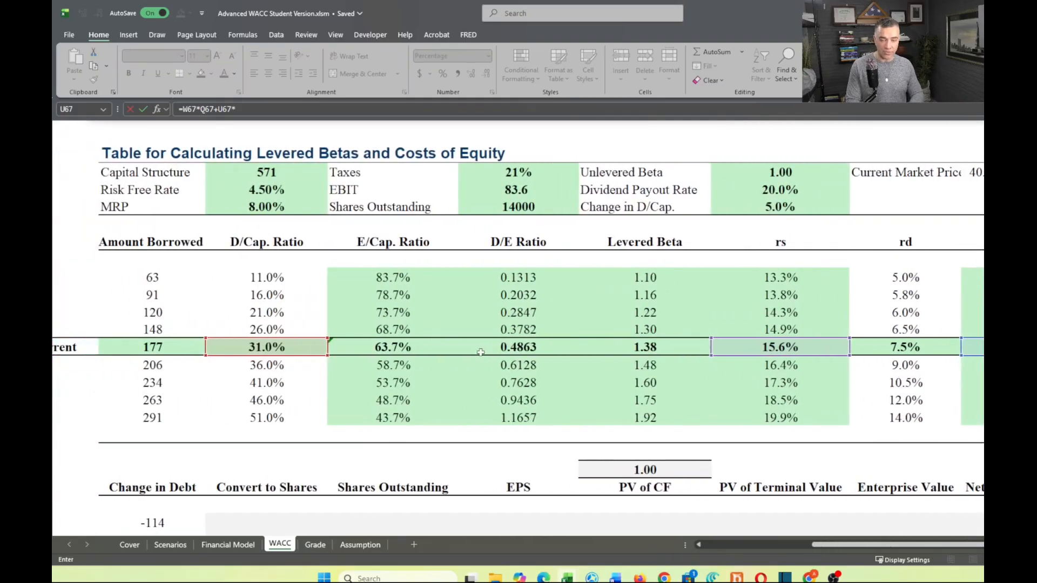
{"action": "left_click", "coordinate": [385, 350]}
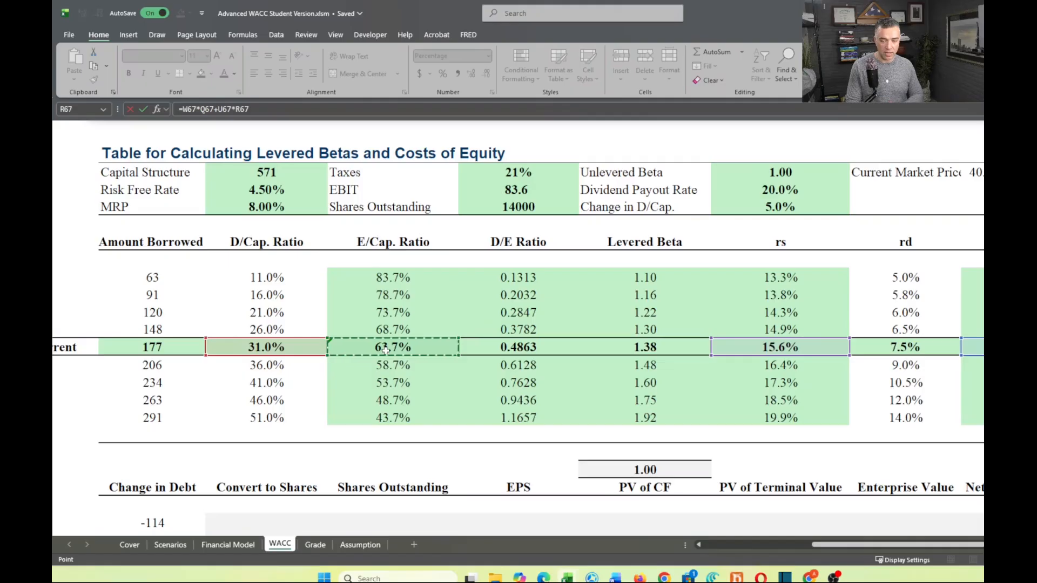
- Complete the Current row's WACC formula with preferred stock's weight times its cost from the Market Weights table, using absolute references +$H$11*$L$11
{"action": "type", "text": "+"}
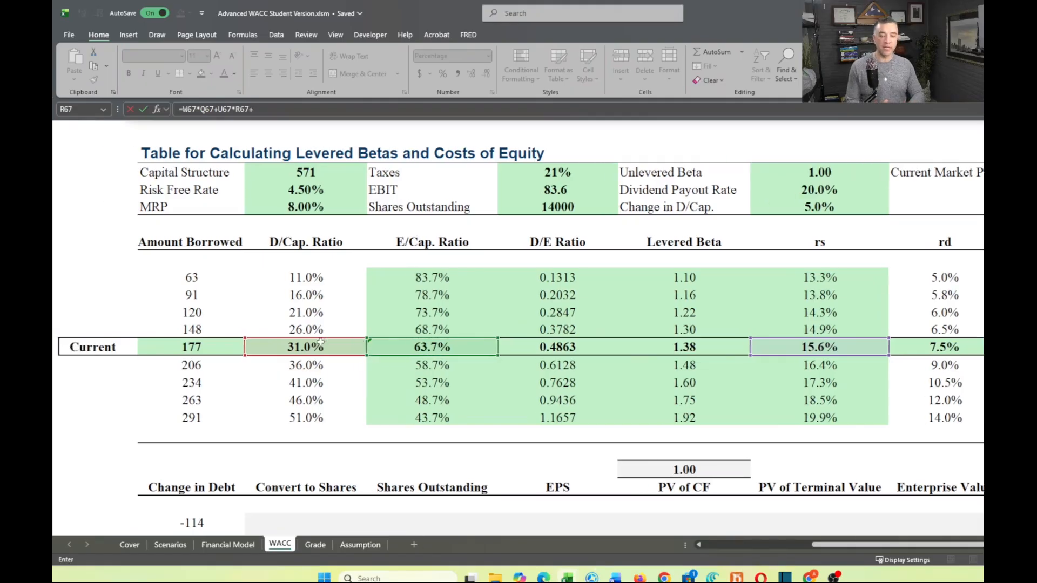
{"action": "scroll", "coordinate": [321, 342], "scroll_direction": "left", "scroll_amount": 6}
{"action": "scroll", "coordinate": [320, 342], "scroll_direction": "left", "scroll_amount": 2}
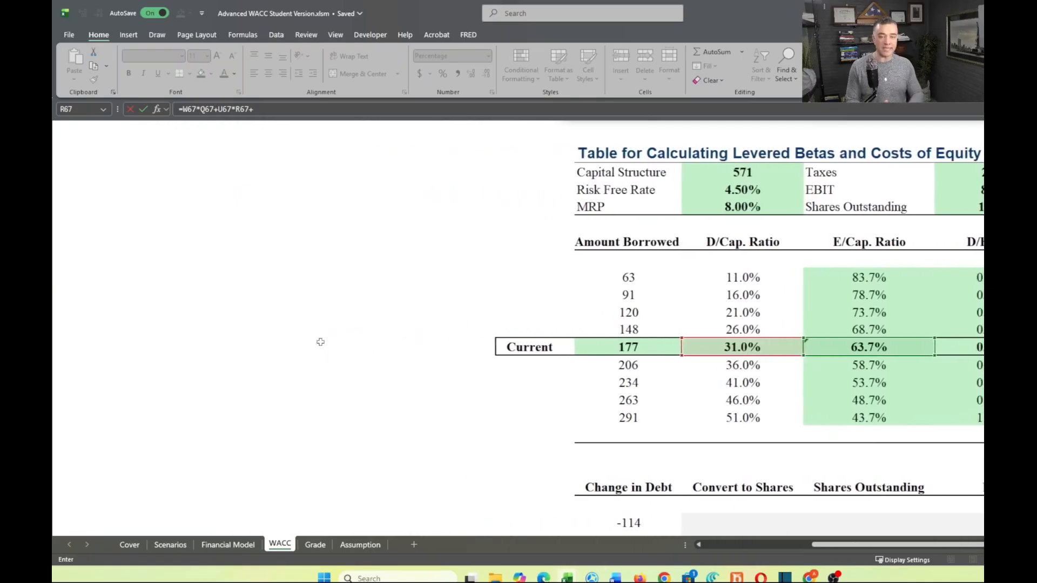
{"action": "scroll", "coordinate": [320, 342], "scroll_direction": "up", "scroll_amount": 15}
{"action": "scroll", "coordinate": [320, 344], "scroll_direction": "up", "scroll_amount": 4}
{"action": "scroll", "coordinate": [320, 344], "scroll_direction": "left", "scroll_amount": 3}
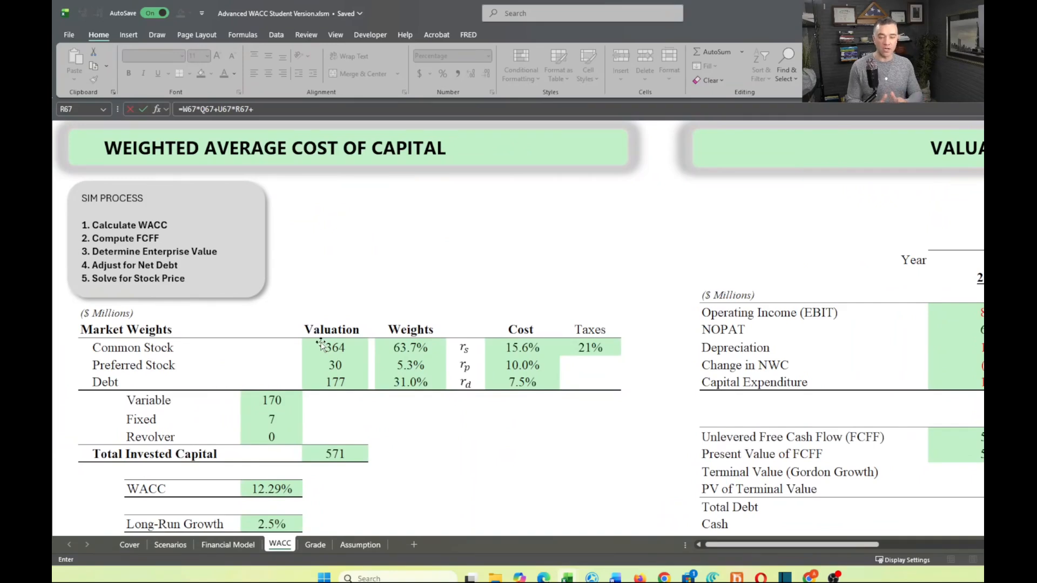
{"action": "left_click", "coordinate": [406, 364]}
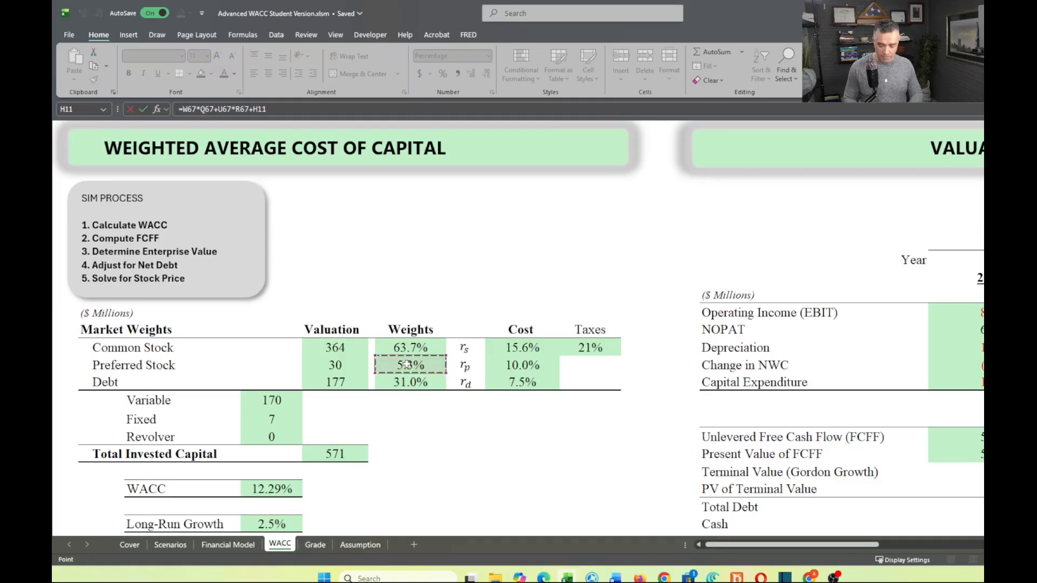
{"action": "key", "text": "F4"}
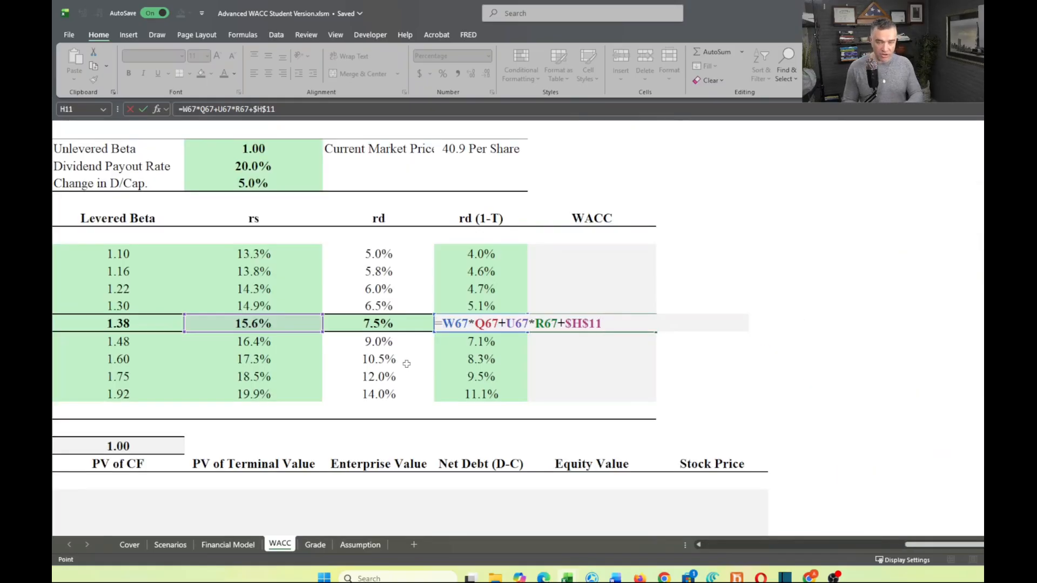
{"action": "scroll", "coordinate": [366, 372], "scroll_direction": "left", "scroll_amount": 15}
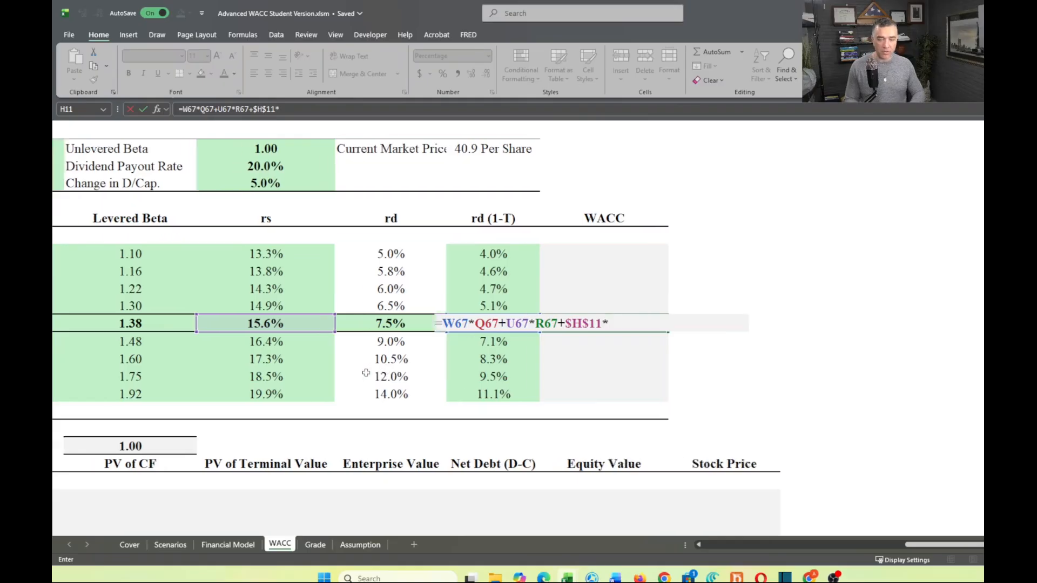
{"action": "scroll", "coordinate": [369, 270], "scroll_direction": "up", "scroll_amount": 12}
{"action": "scroll", "coordinate": [368, 270], "scroll_direction": "up", "scroll_amount": 6}
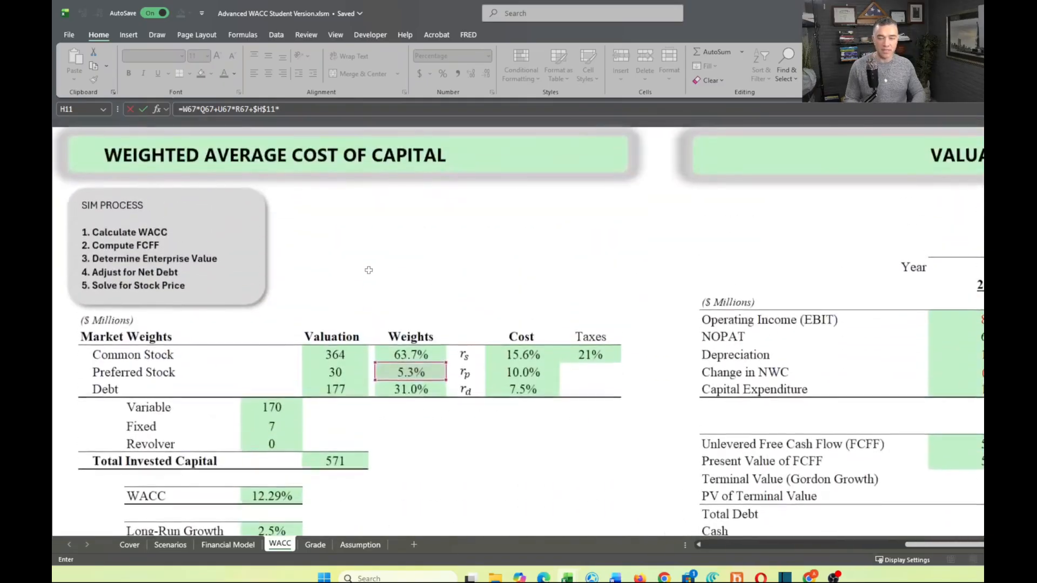
{"action": "left_click", "coordinate": [520, 365]}
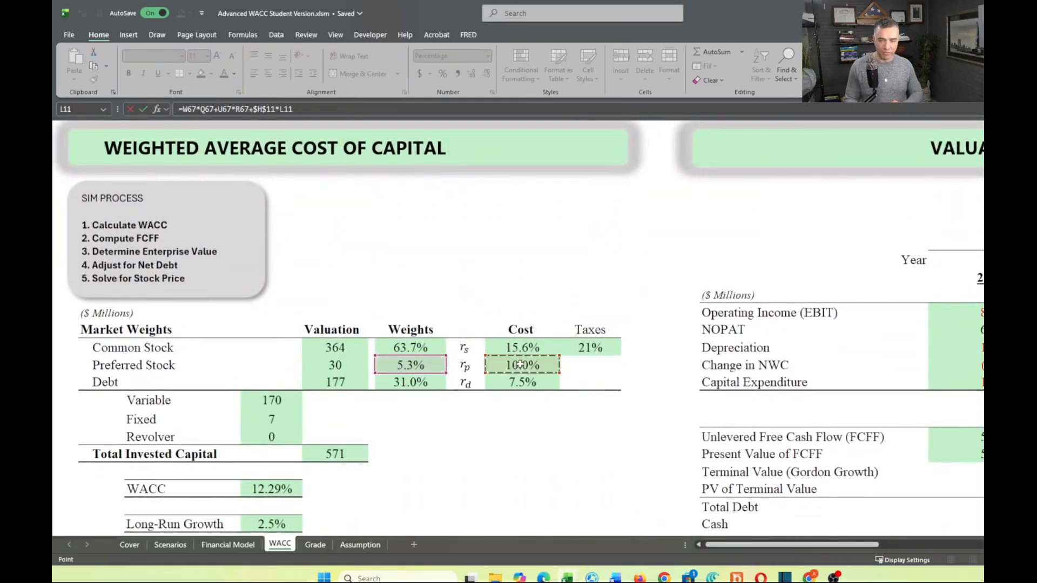
{"action": "key", "text": "F4"}
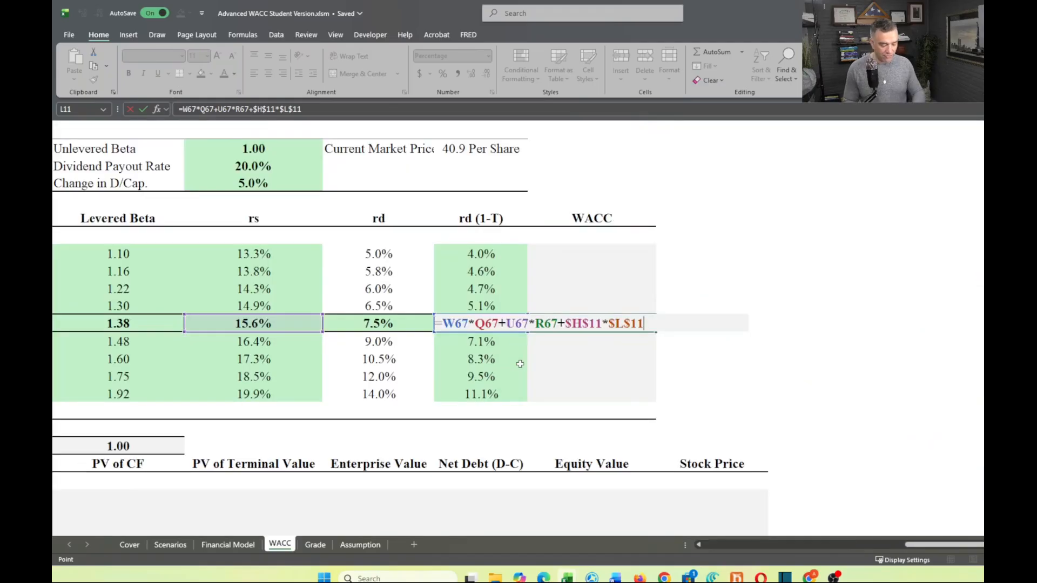
{"action": "key", "text": "Return"}
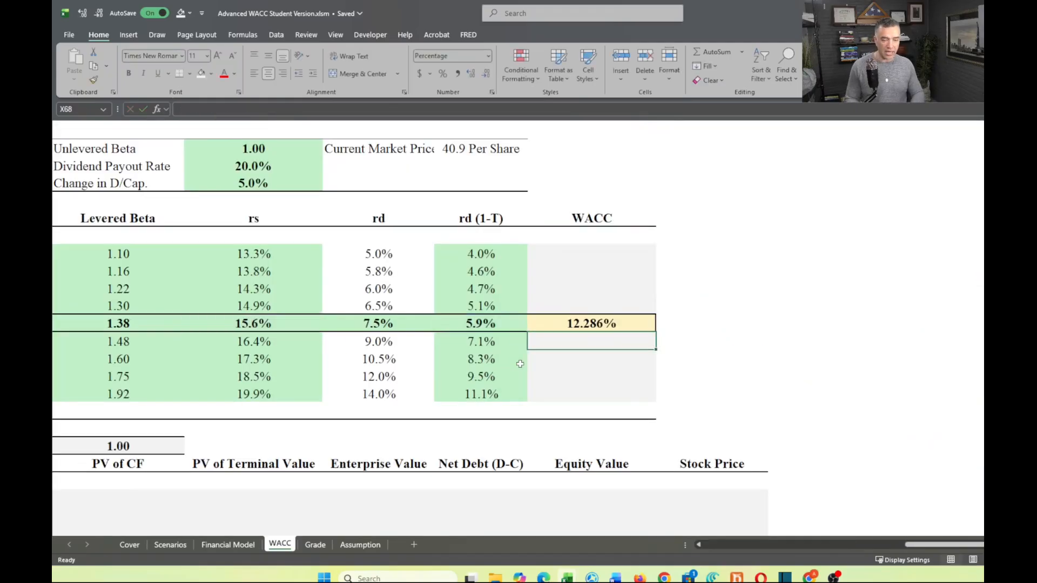
- Copy the Current row's WACC formula to every row of the WACC column, pasting formulas only
{"action": "left_click", "coordinate": [573, 325]}
{"action": "key", "text": "ctrl+c"}
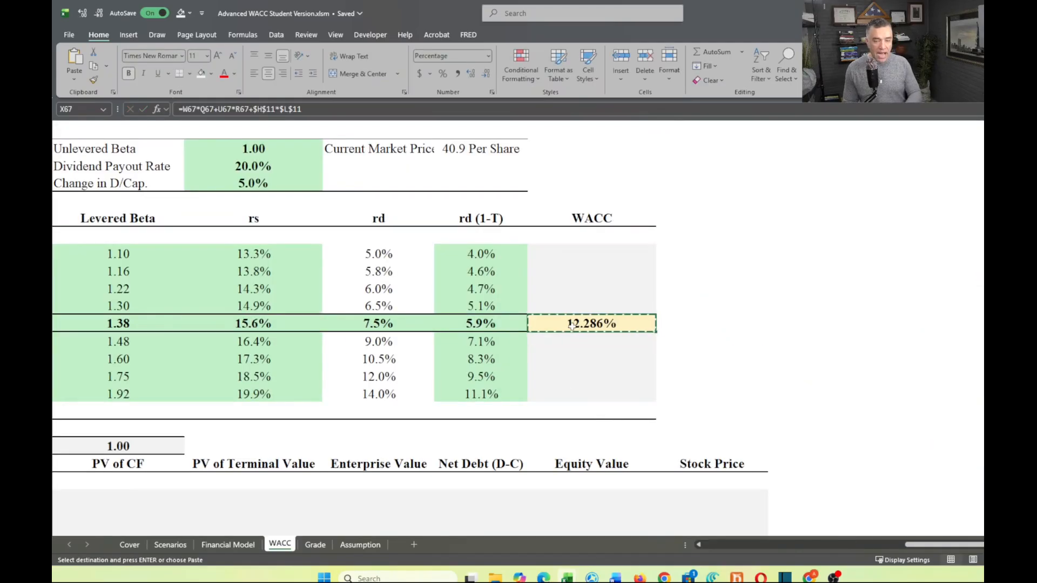
{"action": "left_click", "coordinate": [575, 254]}
{"action": "key", "text": "shift+Down"}
{"action": "key", "text": "shift+Down"}
{"action": "key", "text": "shift+Down"}
{"action": "key", "text": "shift+Down"}
{"action": "key", "text": "shift+Down"}
{"action": "key", "text": "shift+Down"}
{"action": "key", "text": "shift+Down"}
{"action": "key", "text": "shift+Down"}
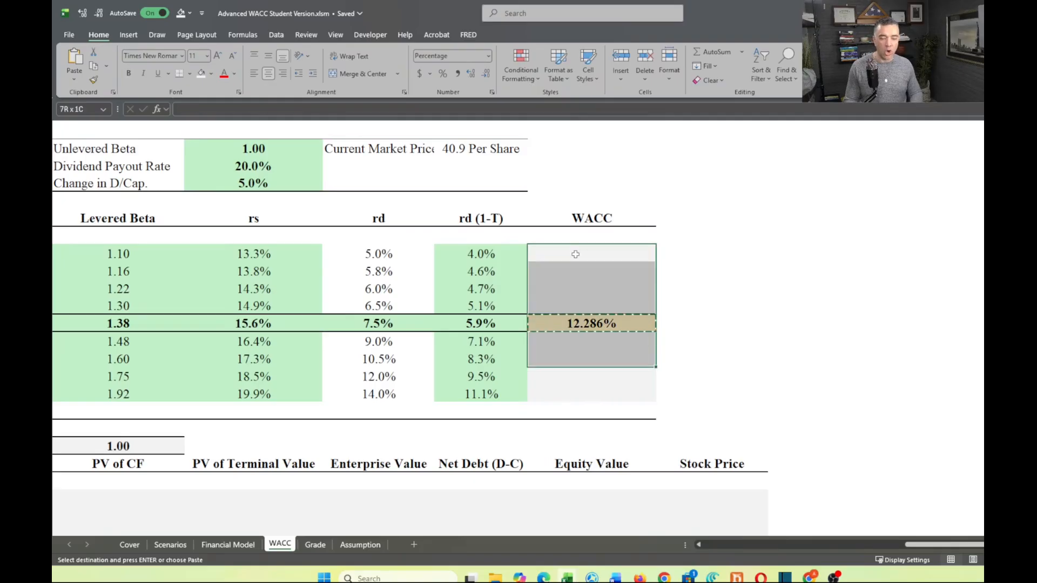
{"action": "key", "text": "ctrl+alt+v"}
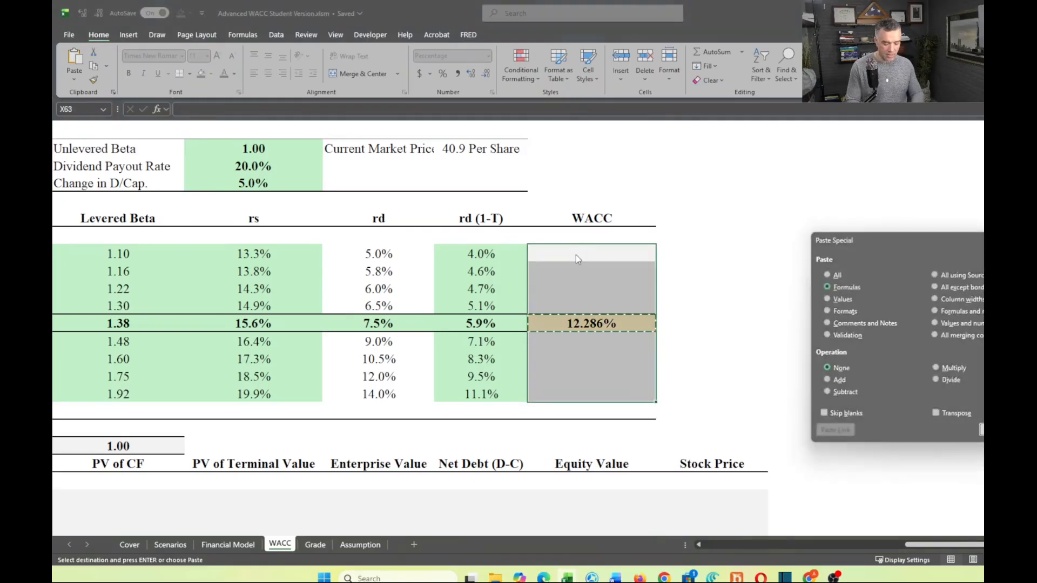
{"action": "key", "text": "f"}
{"action": "key", "text": "Return"}
{"action": "left_click", "coordinate": [735, 310]}
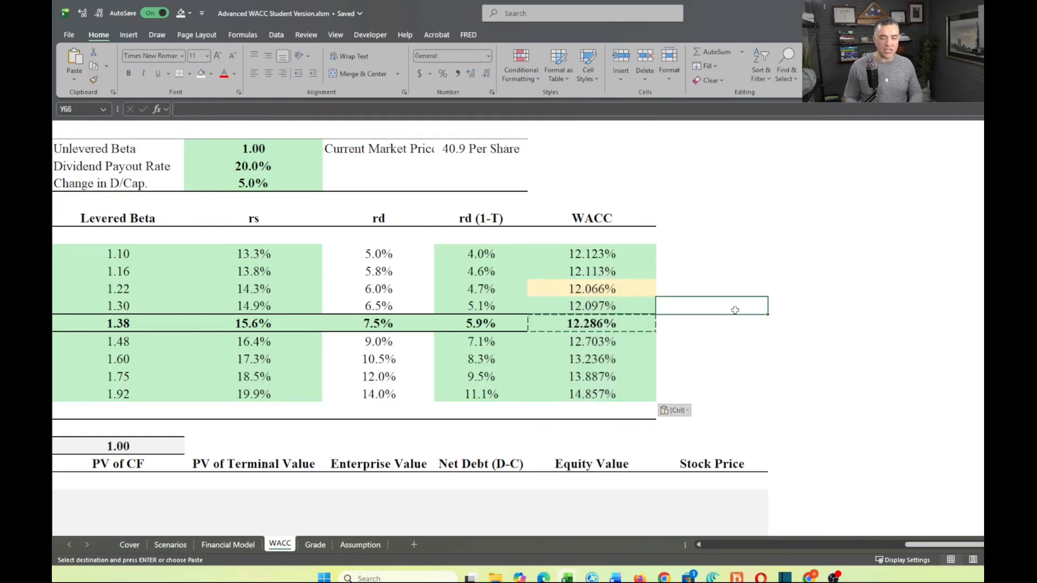
- Examine the D/Cap. Ratio and the other values in the row with the highlighted lowest WACC
{"action": "double_click", "coordinate": [730, 311]}
{"action": "scroll", "coordinate": [530, 393], "scroll_direction": "left", "scroll_amount": 4}
{"action": "scroll", "coordinate": [531, 393], "scroll_direction": "left", "scroll_amount": 4}
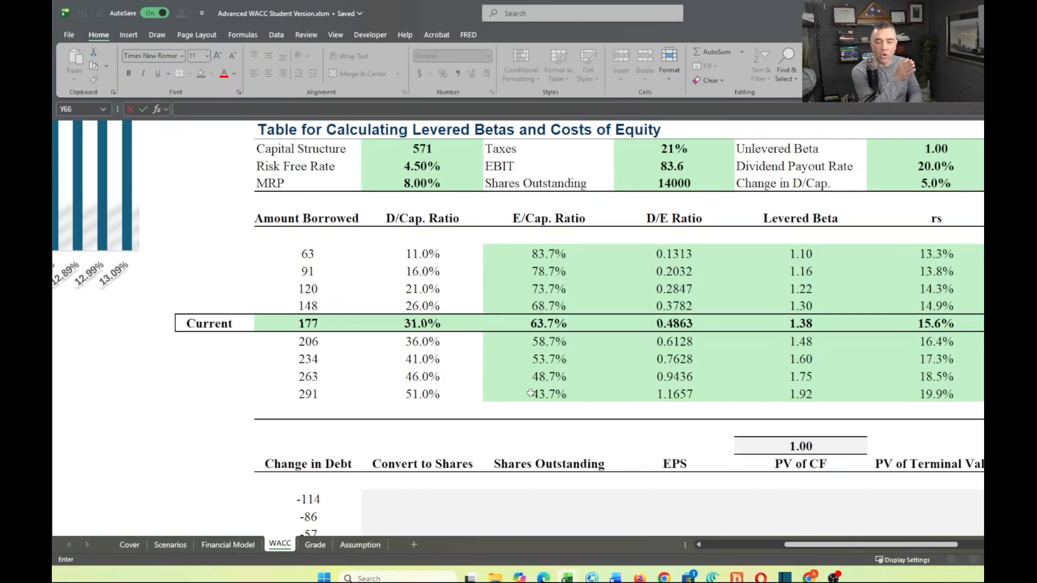
{"action": "left_click", "coordinate": [420, 292]}
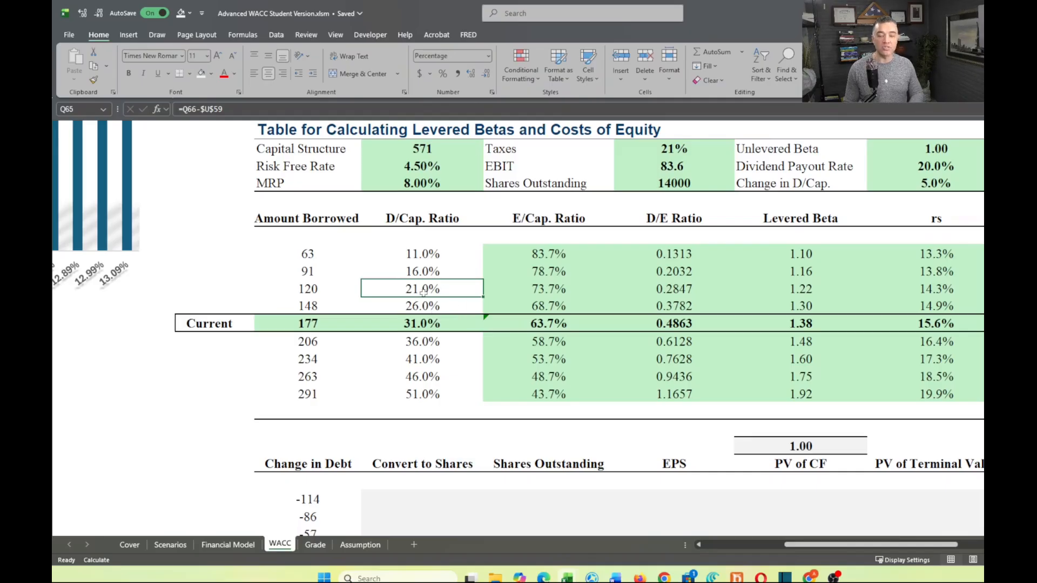
{"action": "scroll", "coordinate": [502, 307], "scroll_direction": "right", "scroll_amount": 10}
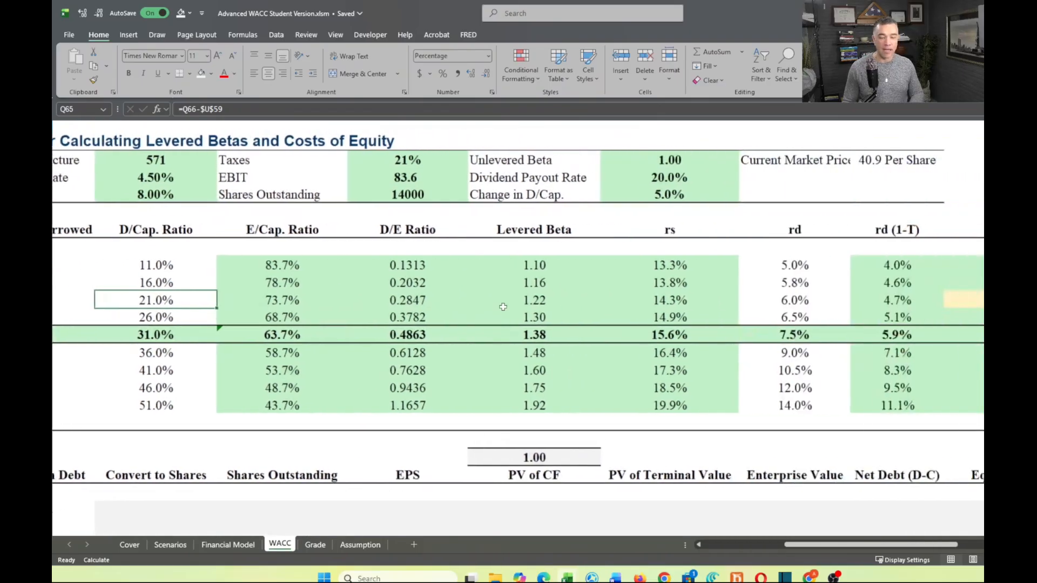
{"action": "scroll", "coordinate": [308, 305], "scroll_direction": "left", "scroll_amount": 7}
{"action": "scroll", "coordinate": [307, 305], "scroll_direction": "left", "scroll_amount": 3}
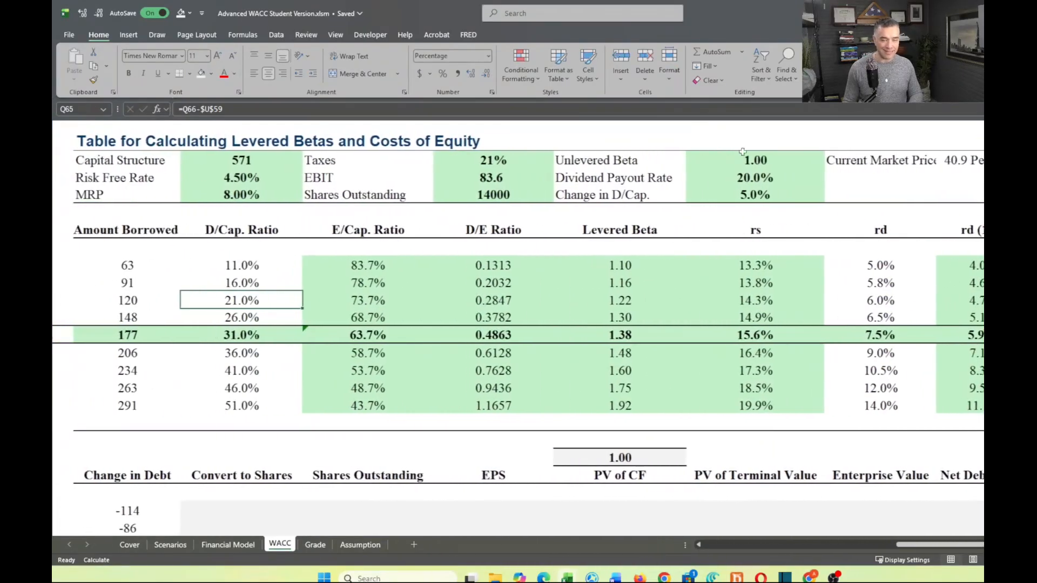
- Set the Change in D/Cap. to 3% and review the recalculated leverage levels in the capital structure table
{"action": "left_click", "coordinate": [752, 194]}
{"action": "type", "text": "3"}
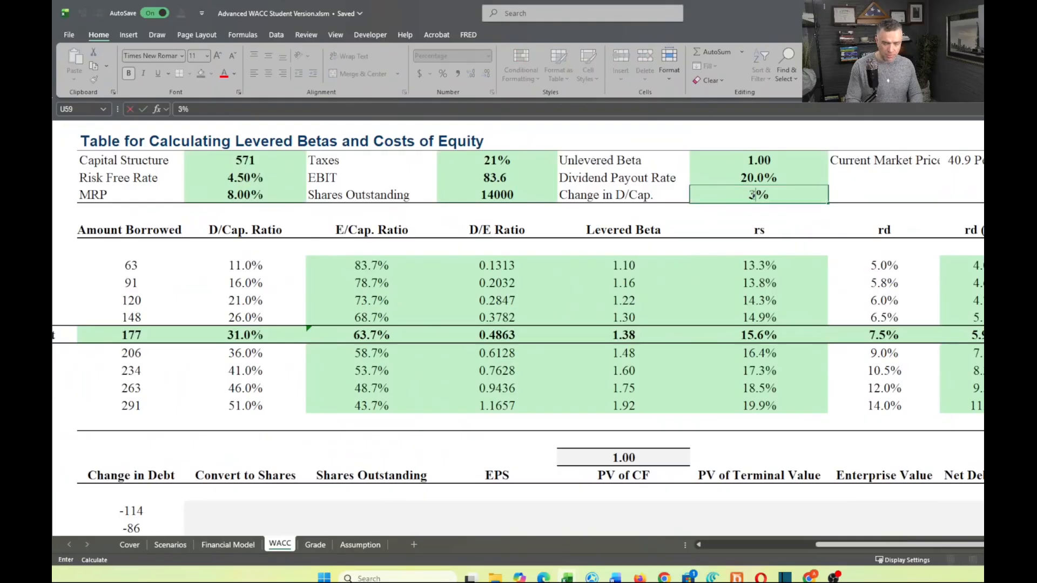
{"action": "key", "text": "Return"}
{"action": "scroll", "coordinate": [720, 280], "scroll_direction": "right", "scroll_amount": 3}
{"action": "scroll", "coordinate": [721, 279], "scroll_direction": "left", "scroll_amount": 4}
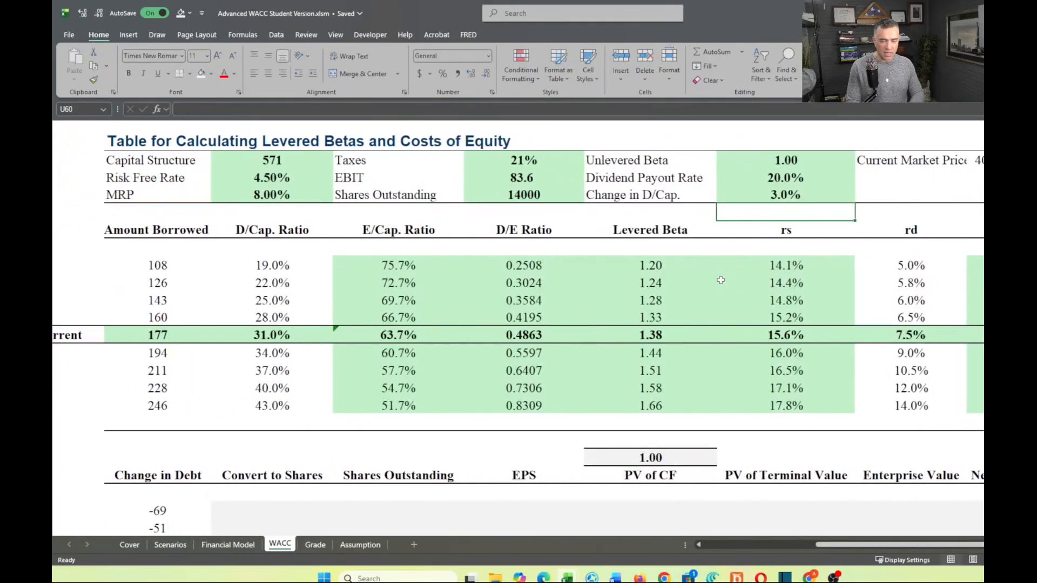
{"action": "scroll", "coordinate": [278, 278], "scroll_direction": "right", "scroll_amount": 1}
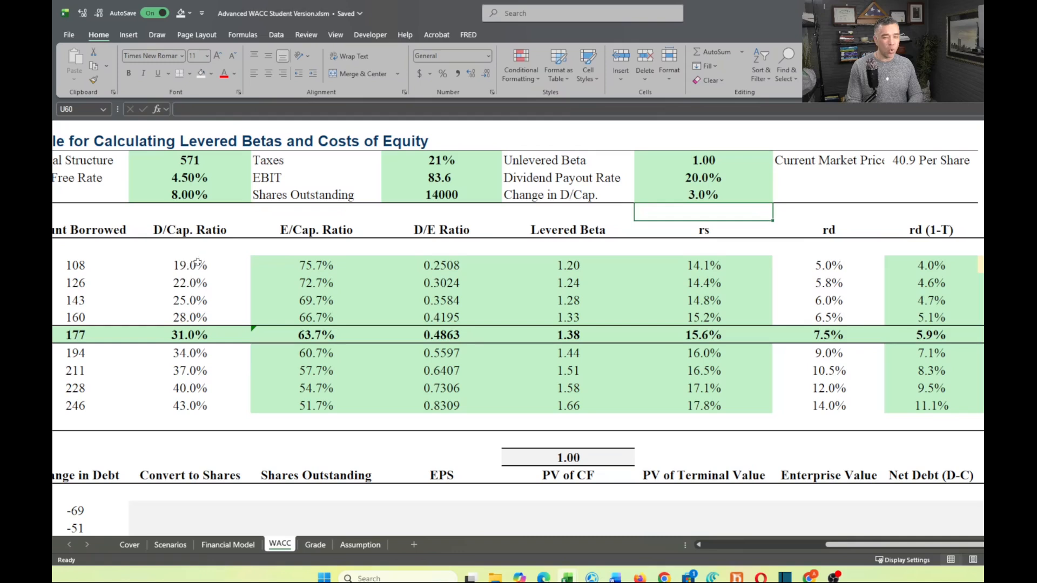
{"action": "scroll", "coordinate": [214, 330], "scroll_direction": "left", "scroll_amount": 1}
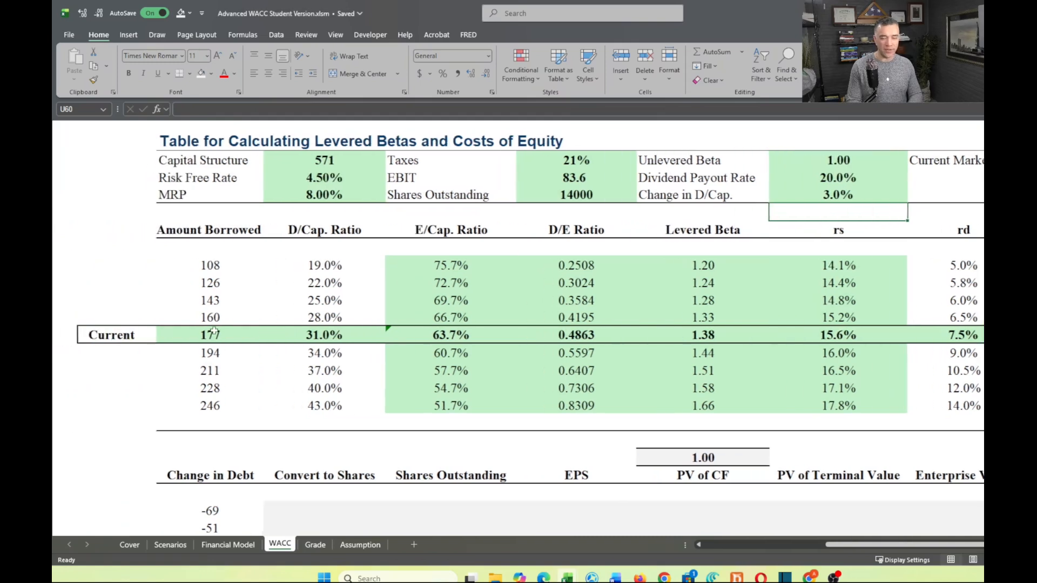
- Restore the Change in D/Cap. to 5%
{"action": "left_click", "coordinate": [815, 193]}
{"action": "type", "text": "5%"}
{"action": "key", "text": "Return"}
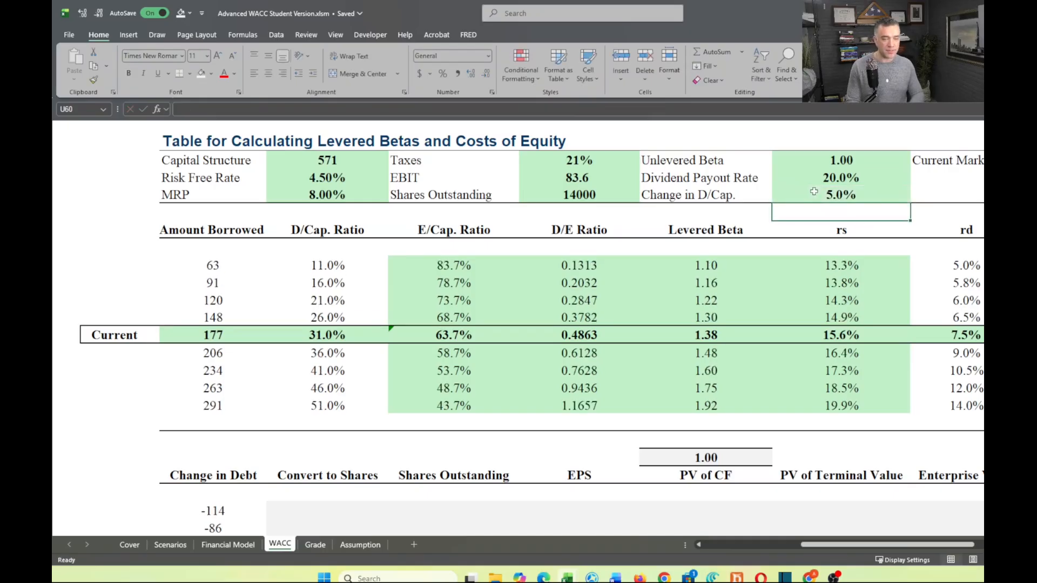
- Examine the lower table's columns from Change in Debt to Stock Price, along with the WACC column above it
{"action": "scroll", "coordinate": [743, 291], "scroll_direction": "right", "scroll_amount": 3}
{"action": "scroll", "coordinate": [742, 291], "scroll_direction": "down", "scroll_amount": 2}
{"action": "scroll", "coordinate": [742, 291], "scroll_direction": "down", "scroll_amount": 3}
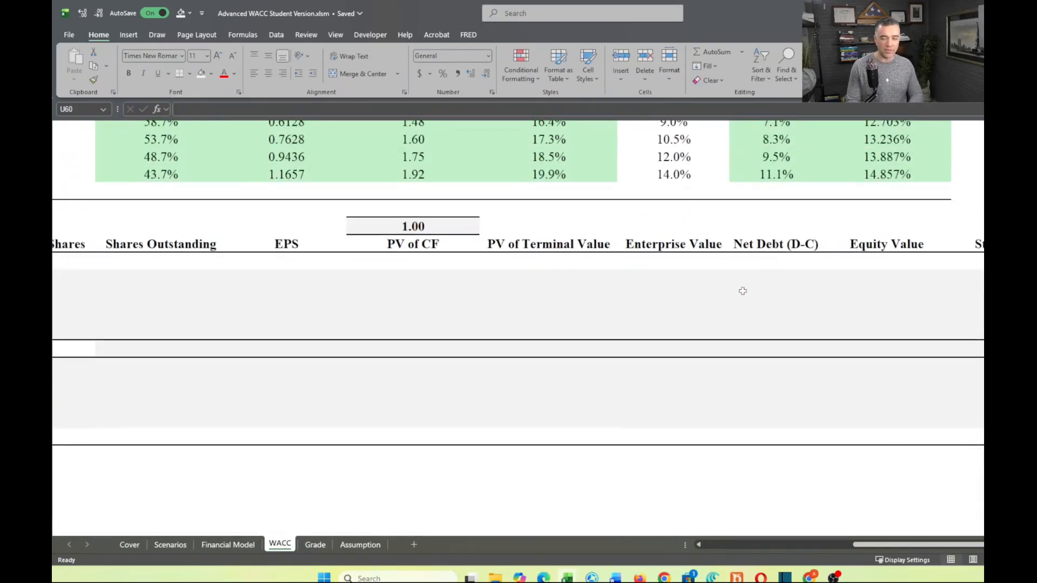
{"action": "scroll", "coordinate": [742, 291], "scroll_direction": "down", "scroll_amount": 2, "text": "ctrl"}
{"action": "scroll", "coordinate": [742, 291], "scroll_direction": "left", "scroll_amount": 1}
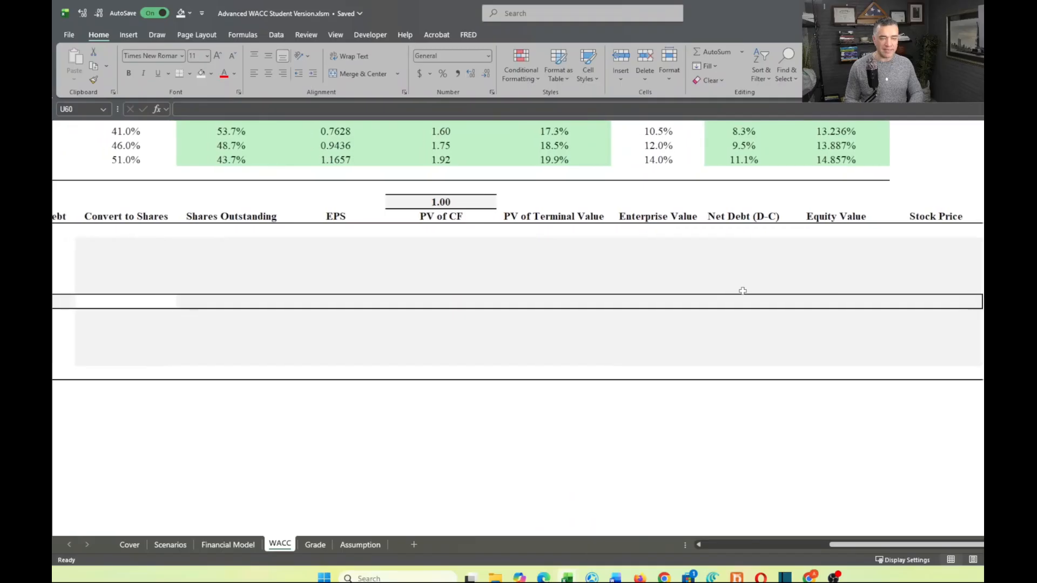
{"action": "scroll", "coordinate": [743, 291], "scroll_direction": "up", "scroll_amount": 3}
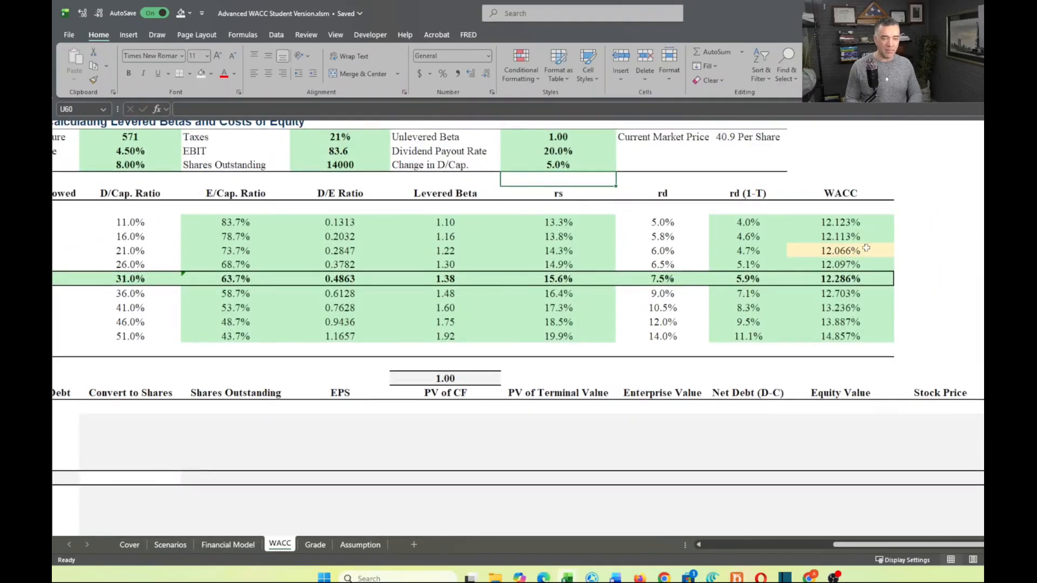
{"action": "scroll", "coordinate": [687, 337], "scroll_direction": "left", "scroll_amount": 3}
{"action": "scroll", "coordinate": [687, 338], "scroll_direction": "down", "scroll_amount": 3}
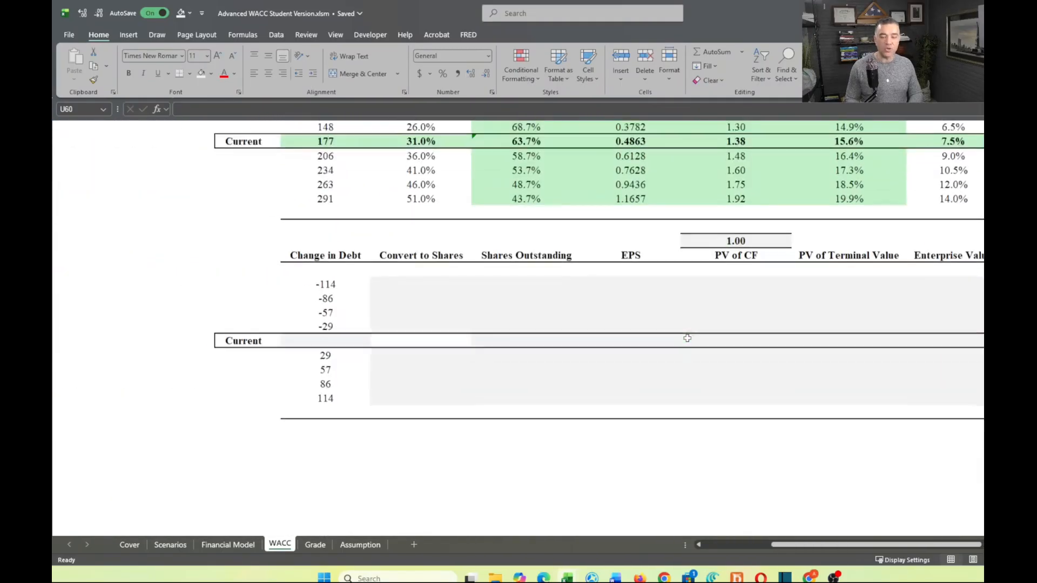
{"action": "scroll", "coordinate": [363, 338], "scroll_direction": "down", "scroll_amount": 1}
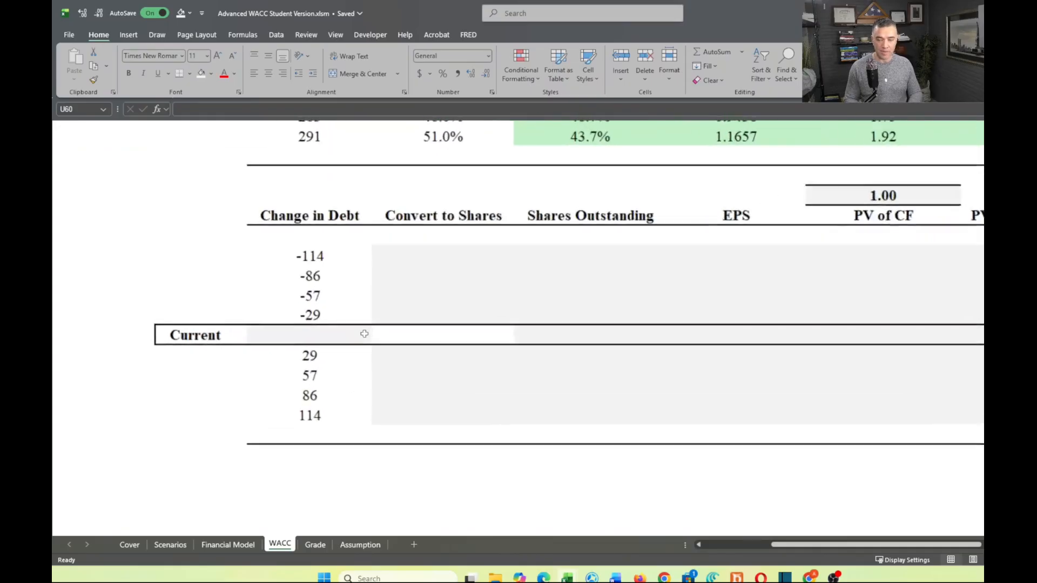
{"action": "scroll", "coordinate": [364, 334], "scroll_direction": "up", "scroll_amount": 5, "text": "ctrl"}
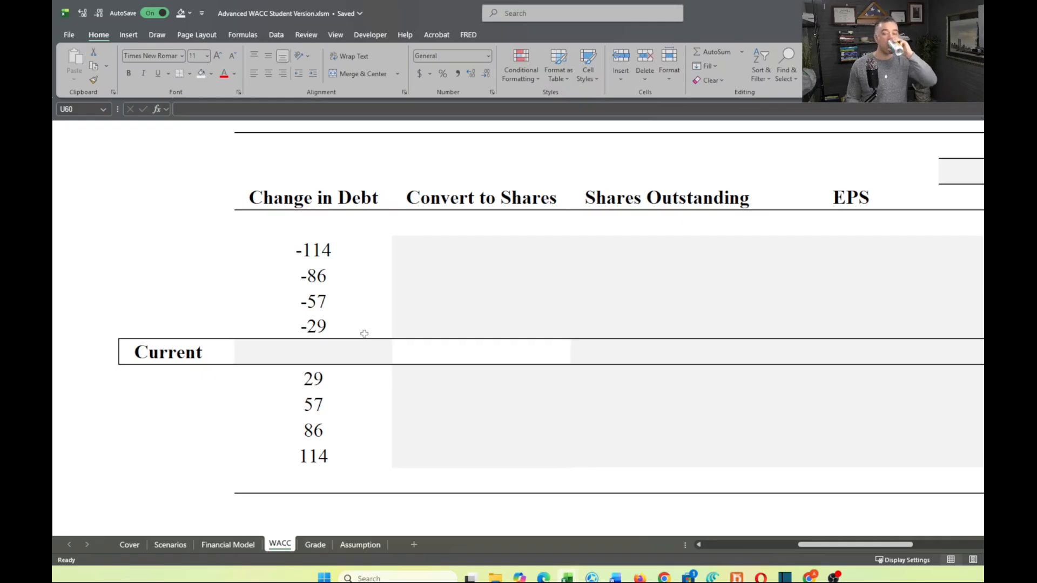
- Link the Current row's Change in Debt cell to the Current row's Amount Borrowed with =P67
{"action": "left_click", "coordinate": [315, 347]}
{"action": "type", "text": "="}
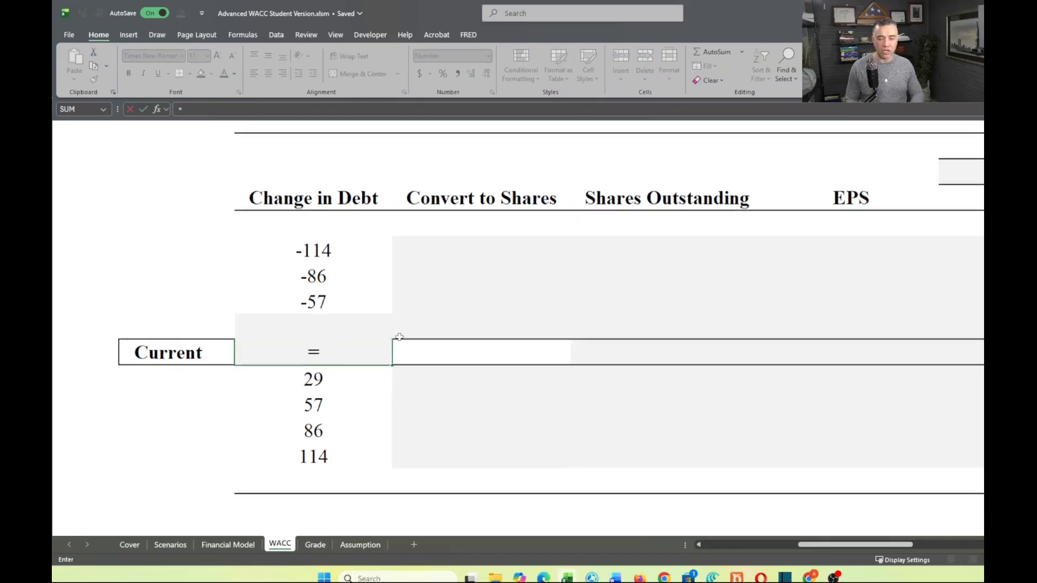
{"action": "scroll", "coordinate": [399, 337], "scroll_direction": "up", "scroll_amount": 4}
{"action": "left_click", "coordinate": [314, 308]}
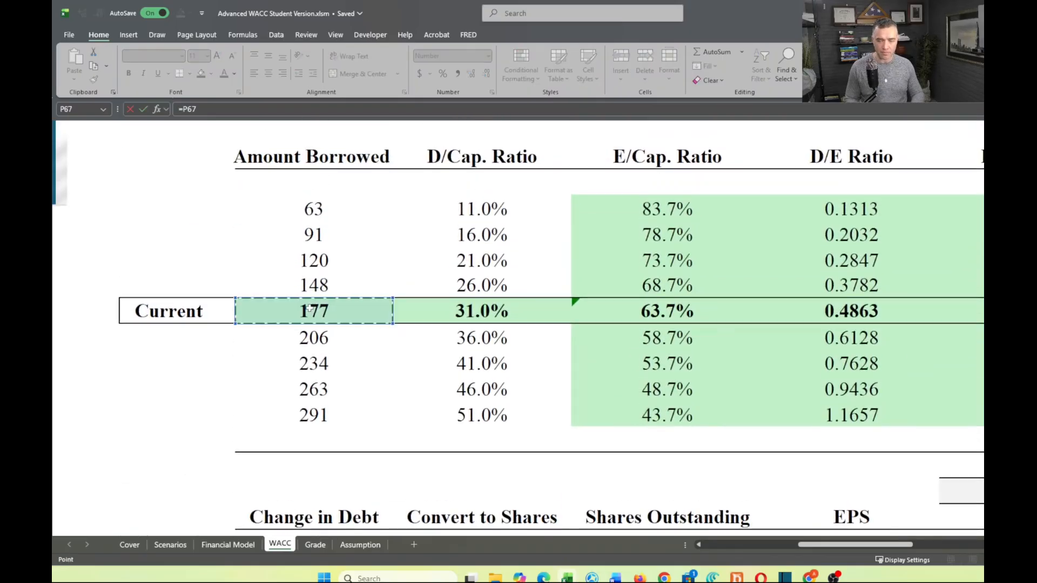
{"action": "key", "text": "Return"}
{"action": "scroll", "coordinate": [309, 308], "scroll_direction": "down", "scroll_amount": 1}
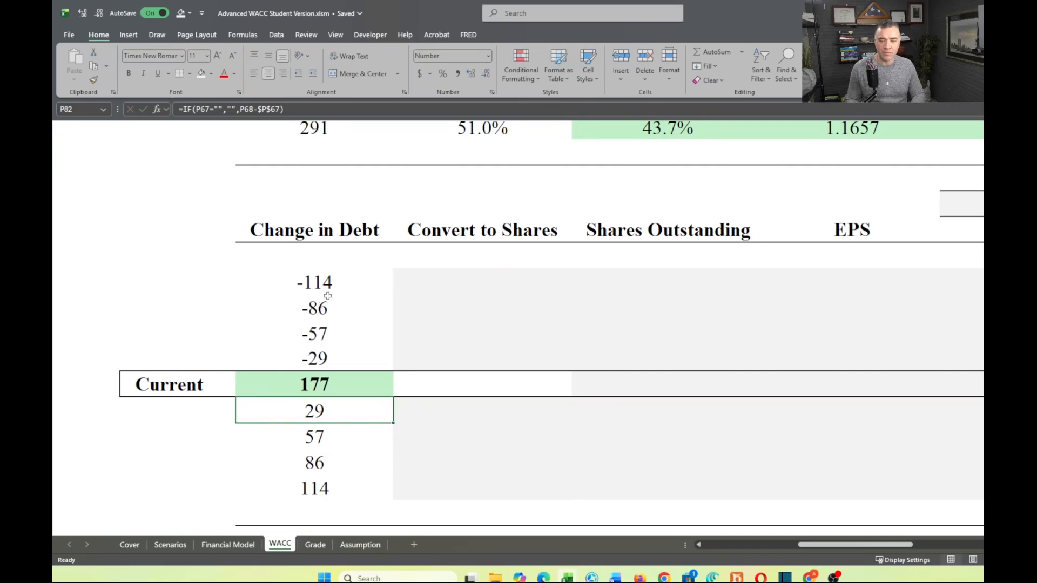
{"action": "scroll", "coordinate": [395, 341], "scroll_direction": "down", "scroll_amount": 1}
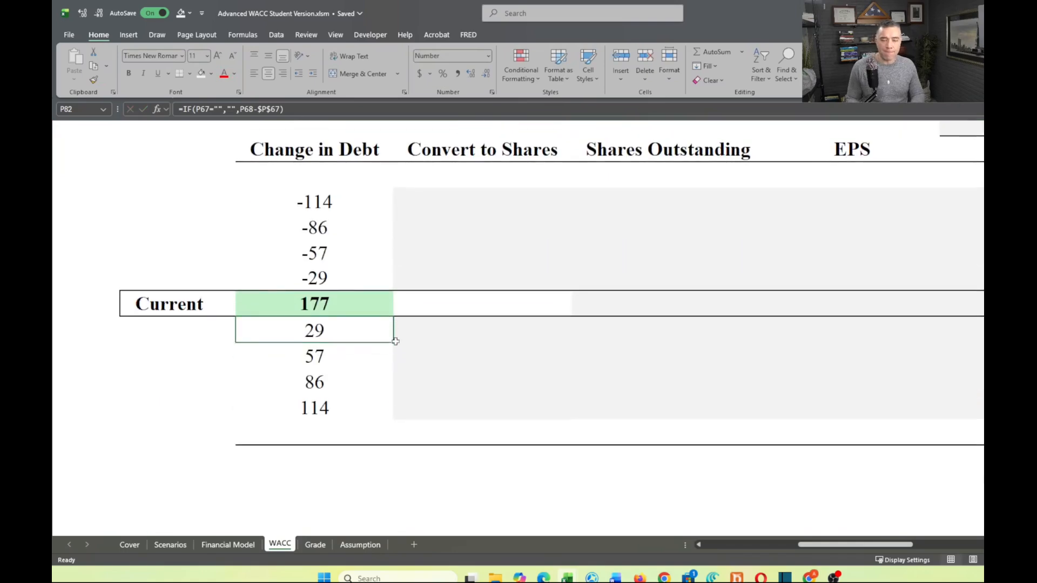
- Enter =P80/W57 as Convert to Shares in the row just above Current, dividing its Change in Debt by the Current Market Price
{"action": "scroll", "coordinate": [396, 342], "scroll_direction": "up", "scroll_amount": 4}
{"action": "scroll", "coordinate": [395, 342], "scroll_direction": "down", "scroll_amount": 5}
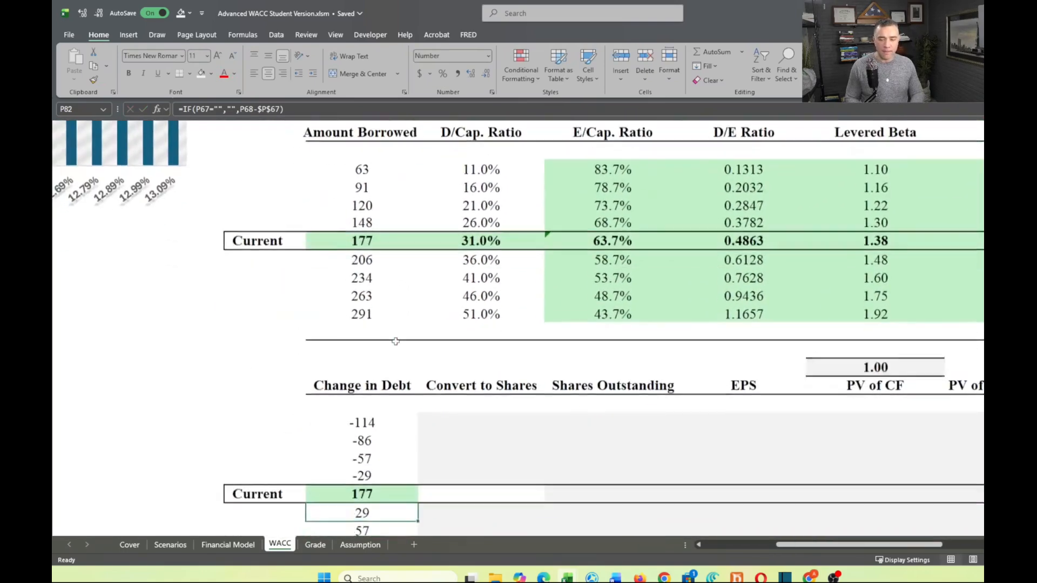
{"action": "scroll", "coordinate": [395, 341], "scroll_direction": "down", "scroll_amount": 3}
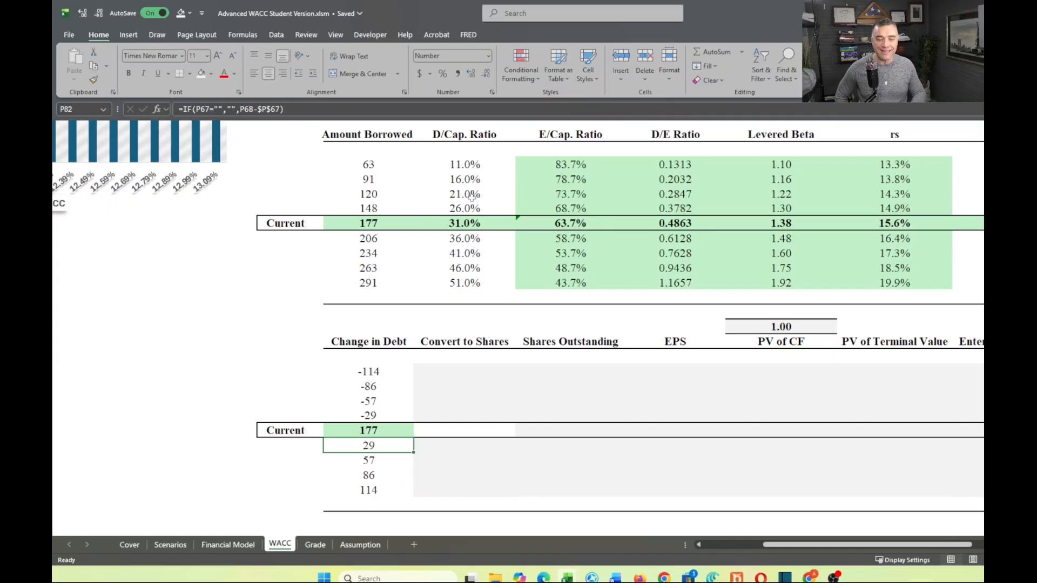
{"action": "scroll", "coordinate": [426, 244], "scroll_direction": "down", "scroll_amount": 1}
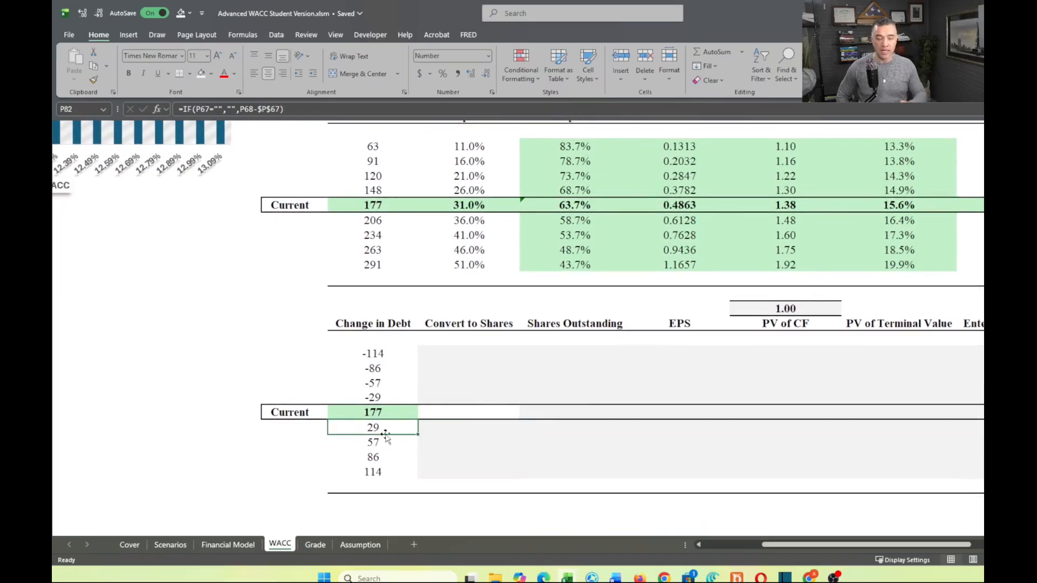
{"action": "left_click", "coordinate": [437, 396]}
{"action": "type", "text": "="}
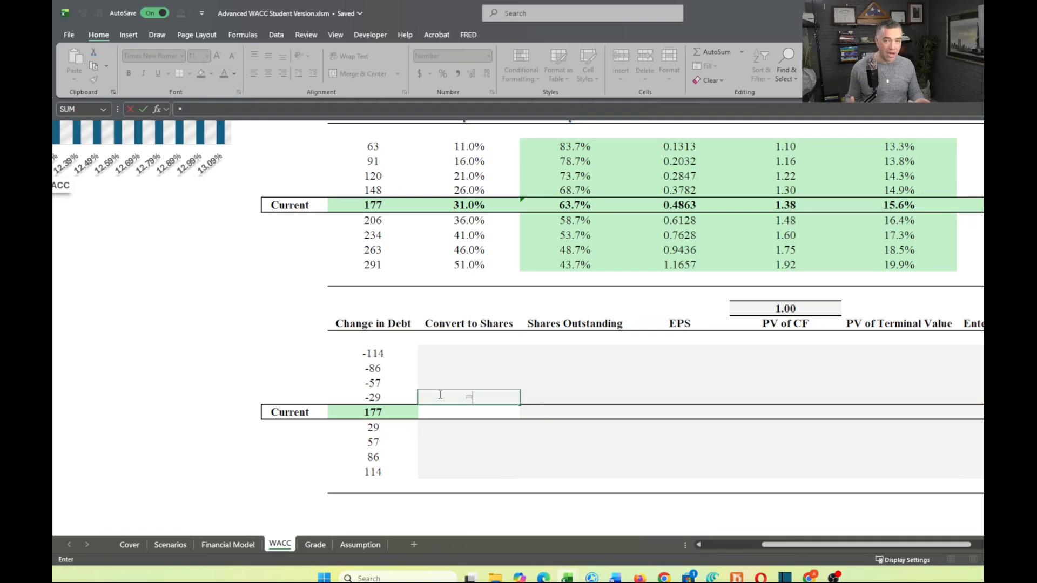
{"action": "left_click", "coordinate": [382, 397]}
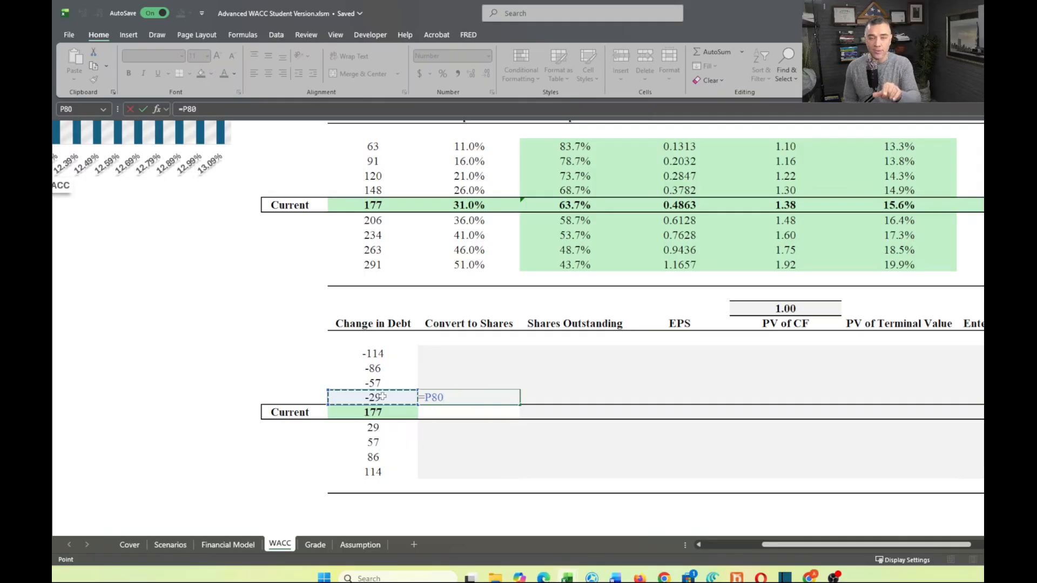
{"action": "type", "text": "/"}
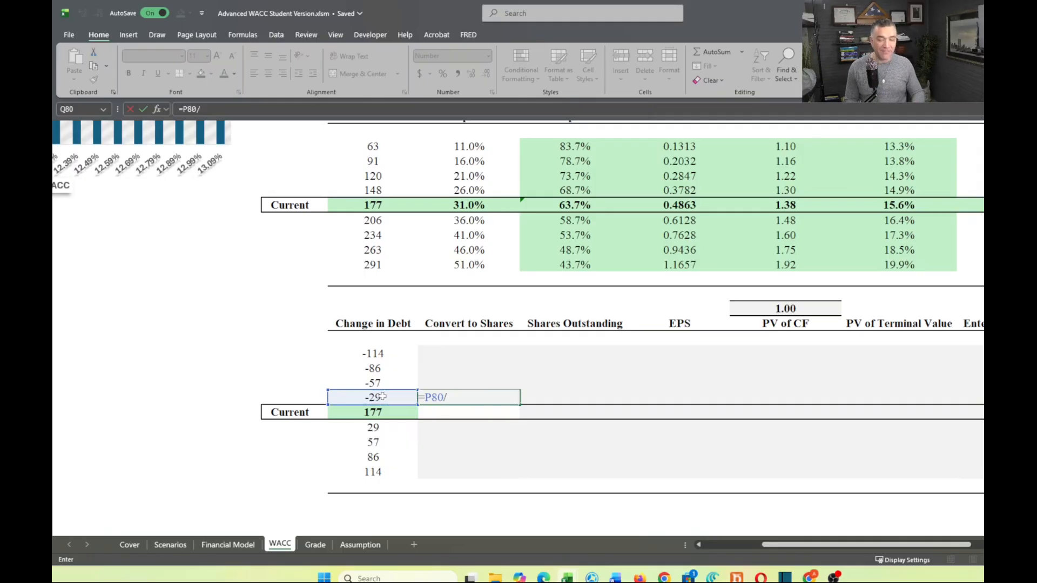
{"action": "scroll", "coordinate": [698, 369], "scroll_direction": "right", "scroll_amount": 3}
{"action": "scroll", "coordinate": [699, 363], "scroll_direction": "up", "scroll_amount": 4}
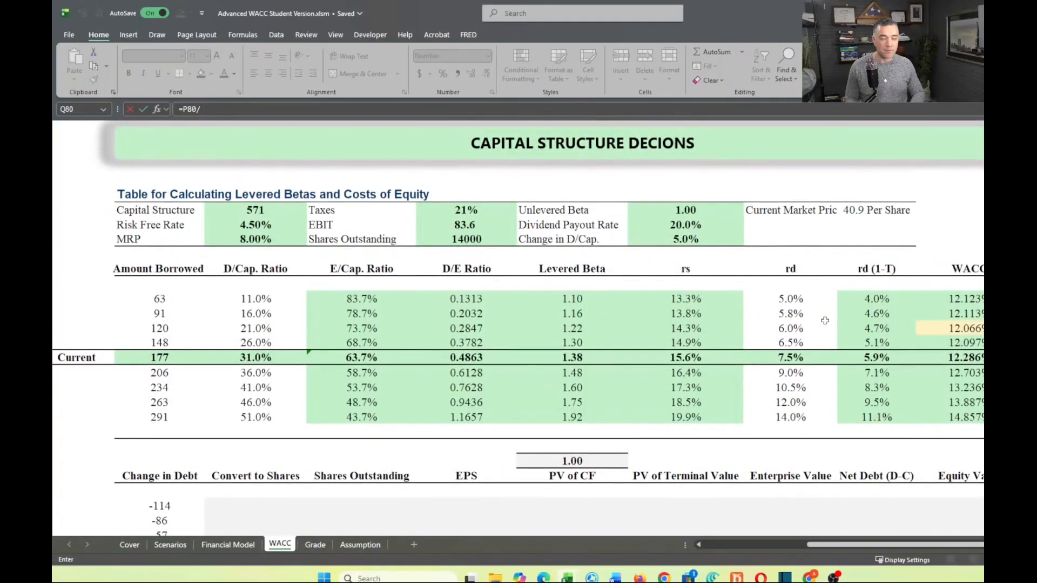
{"action": "left_click", "coordinate": [876, 209]}
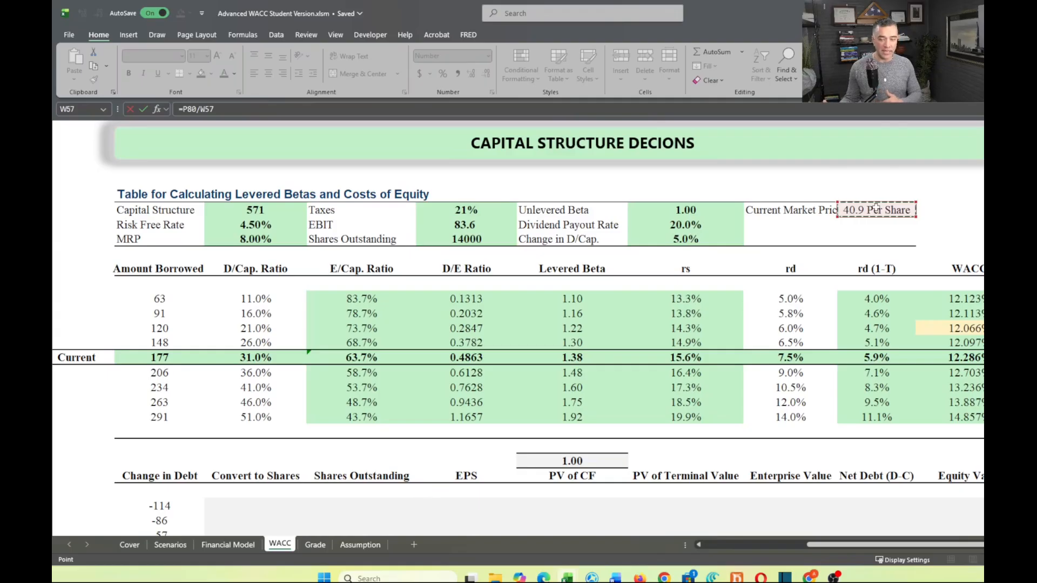
{"action": "scroll", "coordinate": [876, 208], "scroll_direction": "down", "scroll_amount": 3}
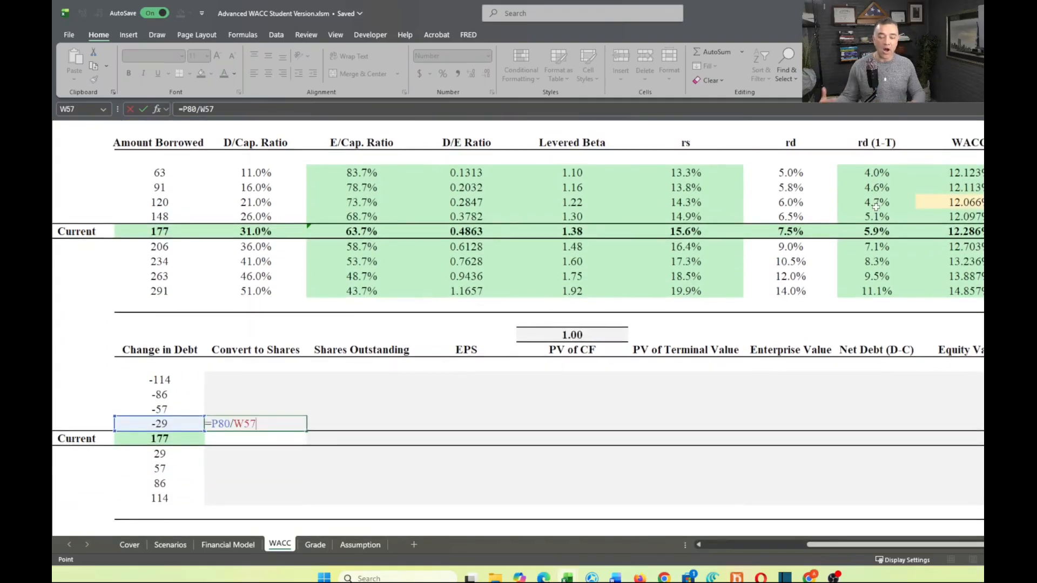
{"action": "key", "text": "Return"}
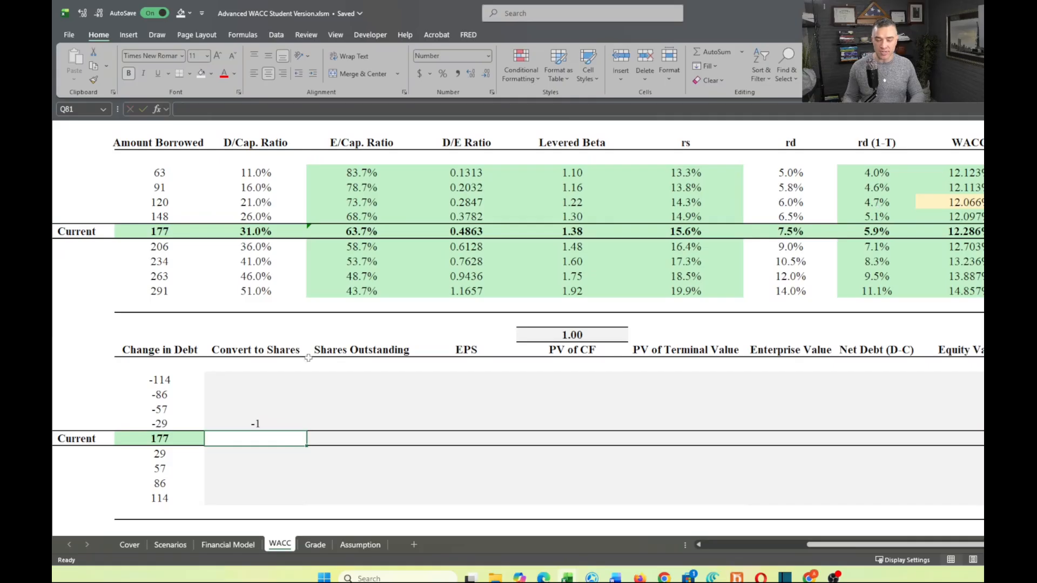
- Multiply the Convert to Shares formula in the row above Current by 1000, making it =P80/W57*1000
{"action": "double_click", "coordinate": [258, 424]}
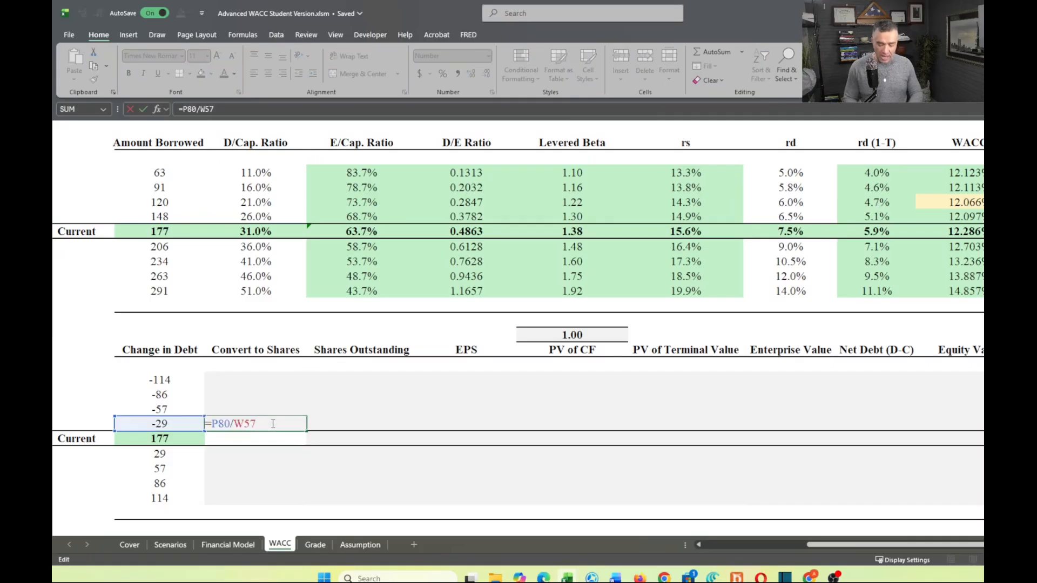
{"action": "type", "text": "*1000"}
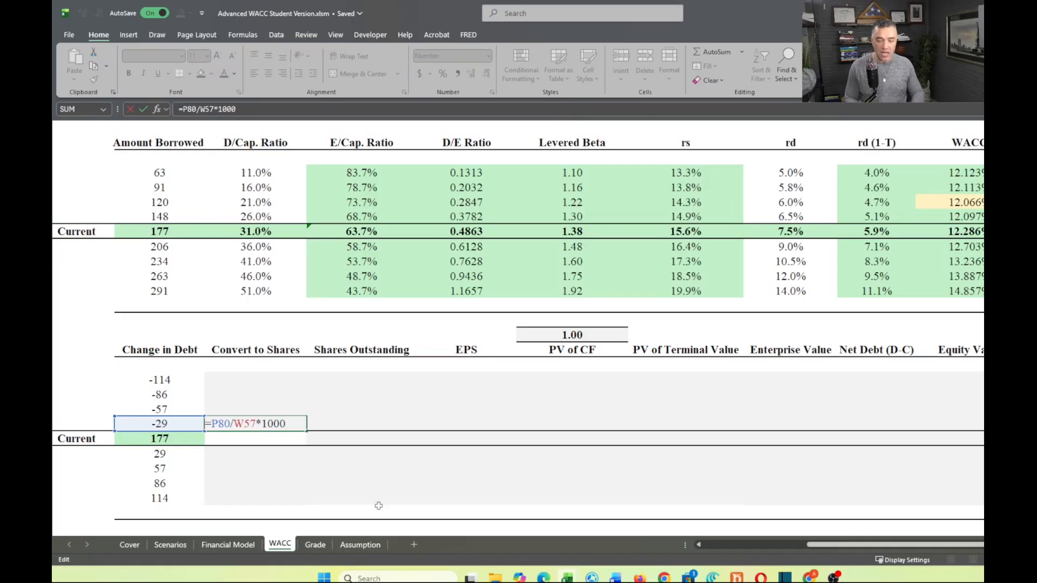
{"action": "key", "text": "Return"}
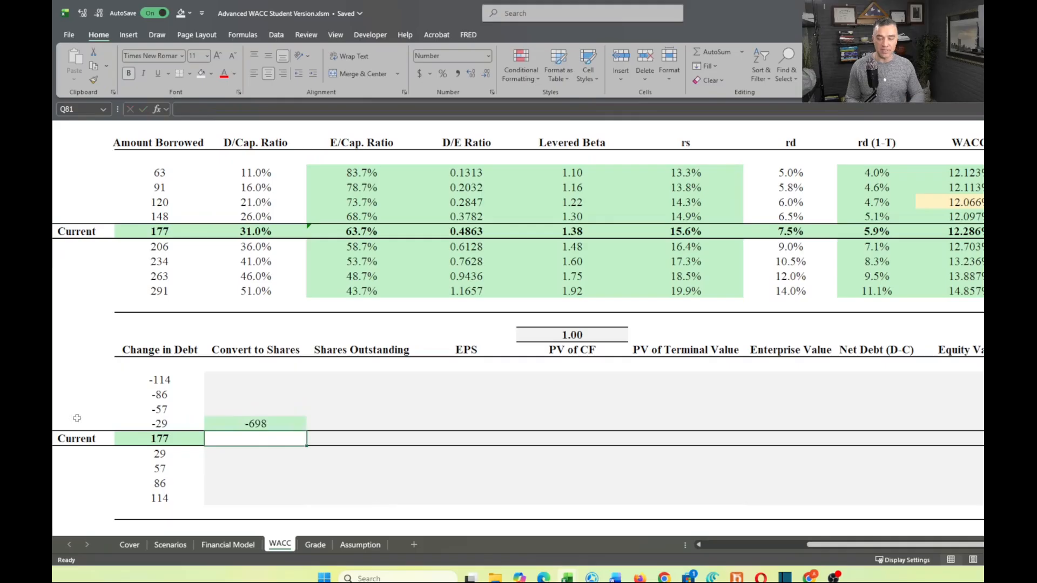
- Try to copy the Convert to Shares formula to all other rows except Current, pasting formulas only
{"action": "scroll", "coordinate": [186, 451], "scroll_direction": "left", "scroll_amount": 3}
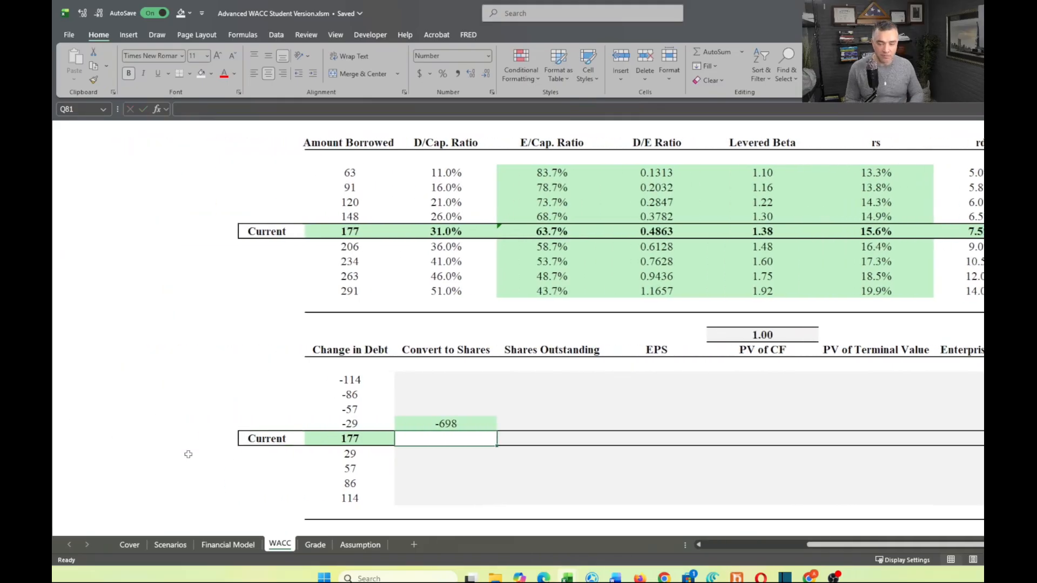
{"action": "scroll", "coordinate": [185, 451], "scroll_direction": "down", "scroll_amount": 2}
{"action": "scroll", "coordinate": [231, 414], "scroll_direction": "up", "scroll_amount": 4}
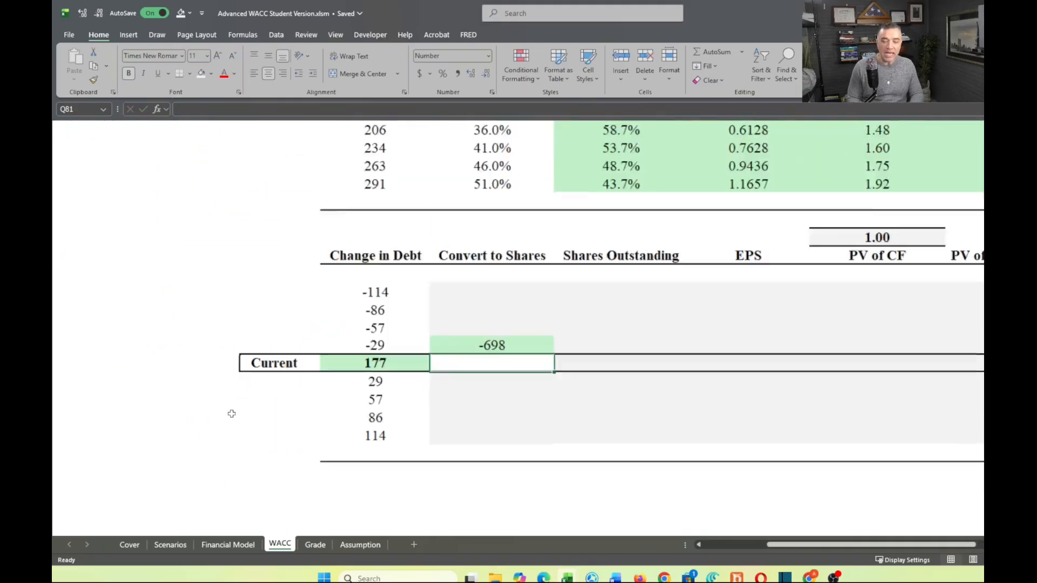
{"action": "left_click", "coordinate": [427, 327]}
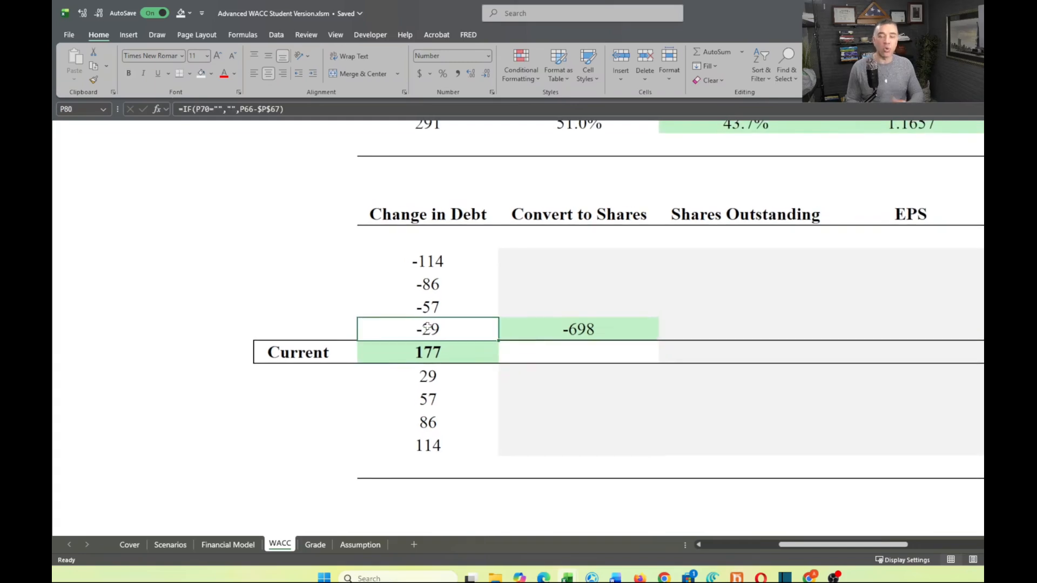
{"action": "left_click", "coordinate": [606, 328]}
{"action": "key", "text": "ctrl+c"}
{"action": "left_click", "coordinate": [589, 258]}
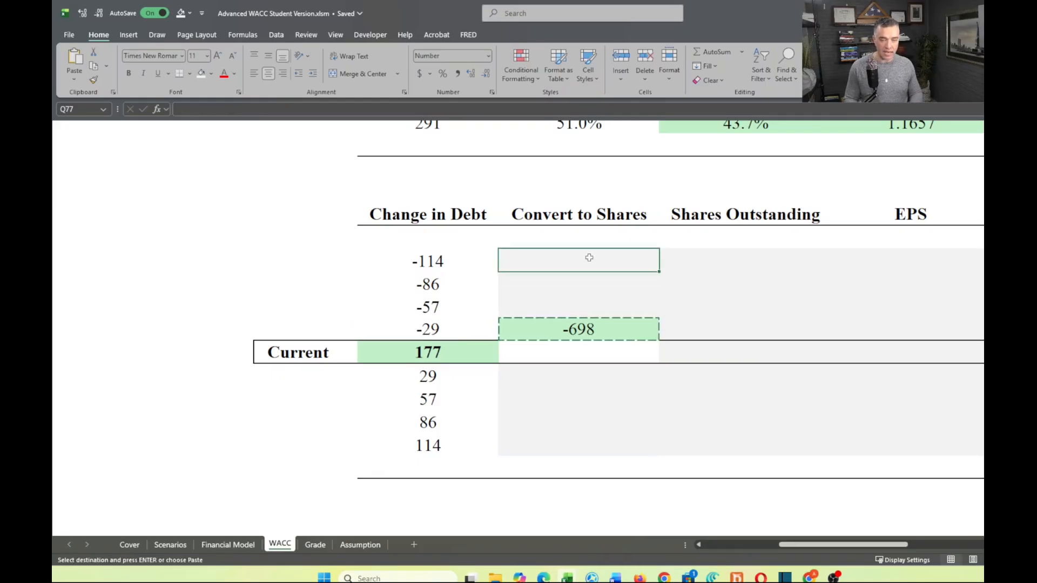
{"action": "key", "text": "shift+Down"}
{"action": "key", "text": "shift+Down"}
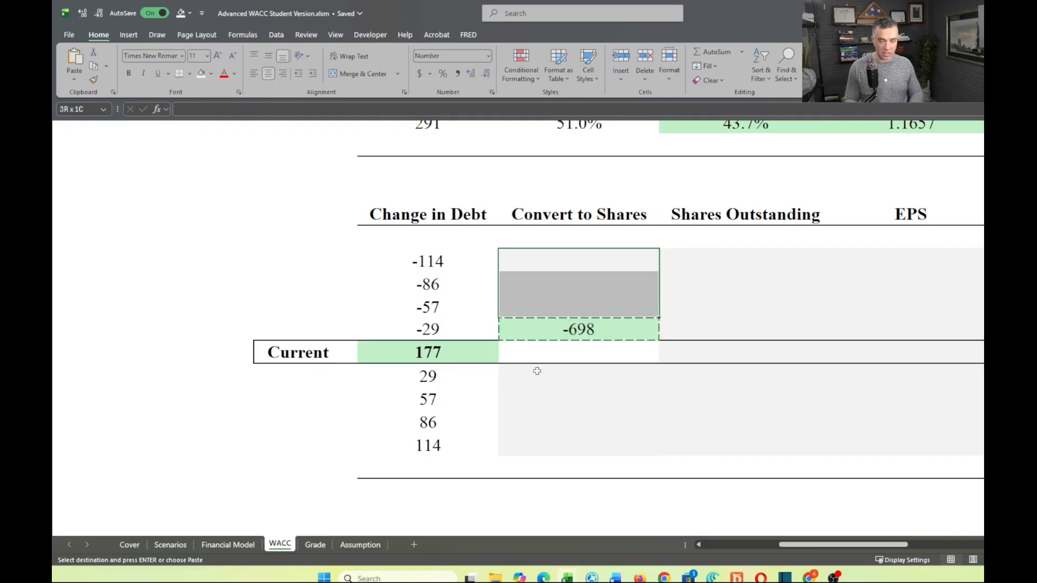
{"action": "left_click_drag", "start_coordinate": [537, 371], "coordinate": [546, 445], "text": "ctrl"}
{"action": "key", "text": "alt+e"}
{"action": "key", "text": "s"}
{"action": "key", "text": "f"}
{"action": "key", "text": "Return"}
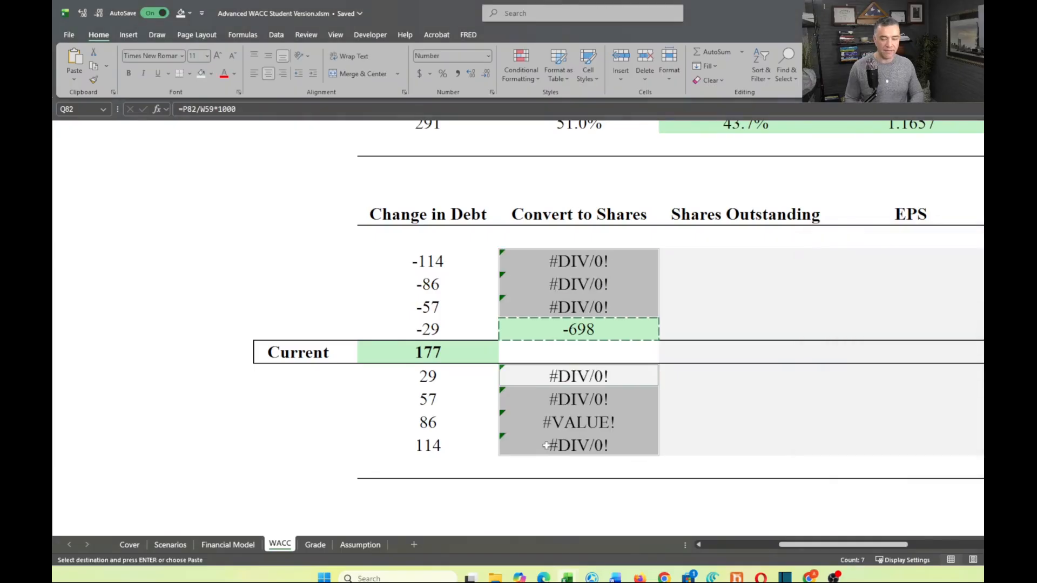
- Make the Current Market Price reference absolute in the Convert to Shares formula just above Current, giving =P80/$W$57*1000
{"action": "left_click", "coordinate": [582, 335]}
{"action": "double_click", "coordinate": [582, 334]}
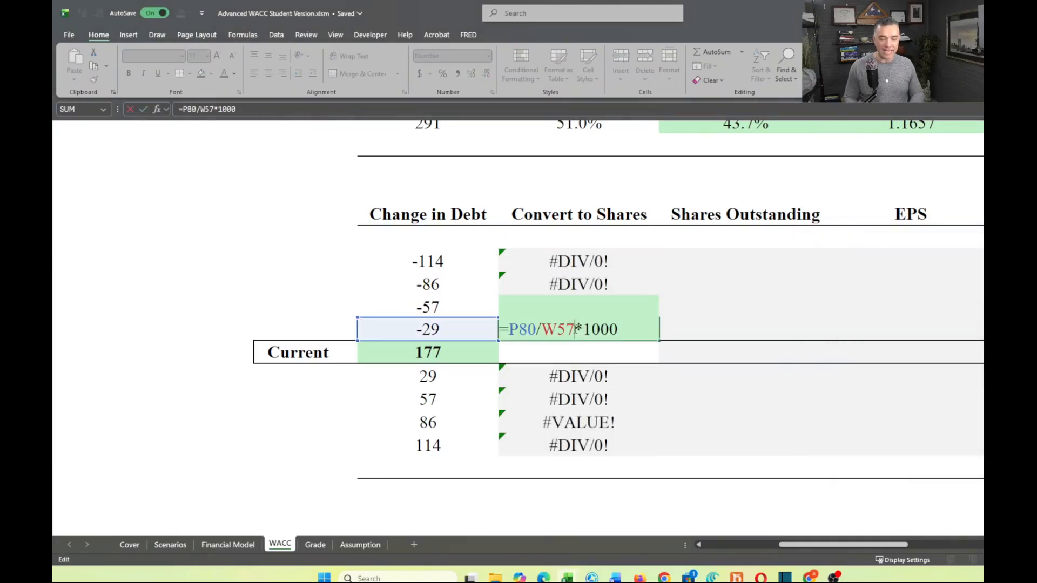
{"action": "key", "text": "F4"}
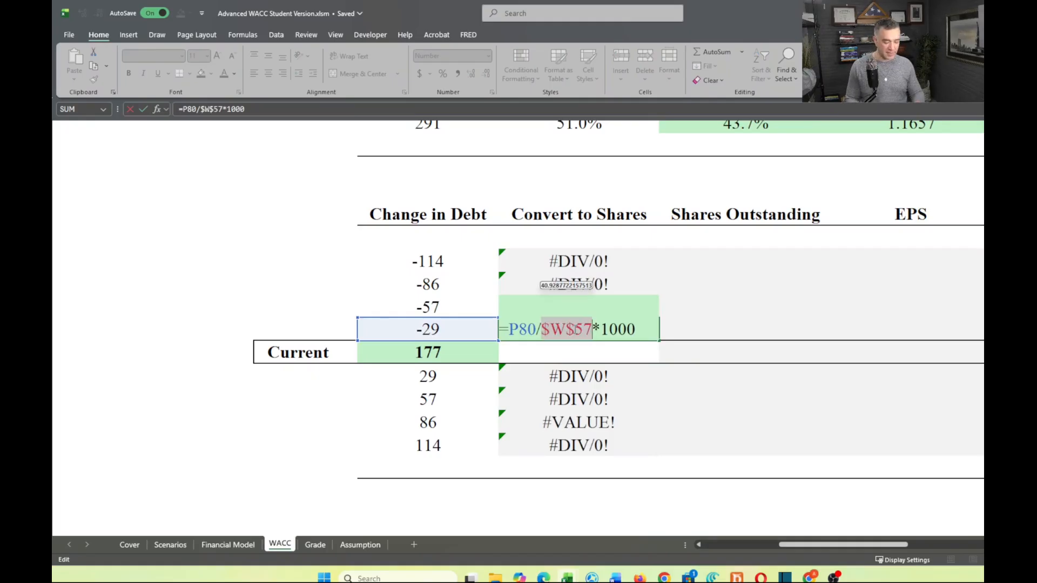
{"action": "key", "text": "ctrl+Return"}
- Copy the corrected Convert to Shares formula to all other rows except Current, pasting formulas only
{"action": "key", "text": "ctrl+c"}
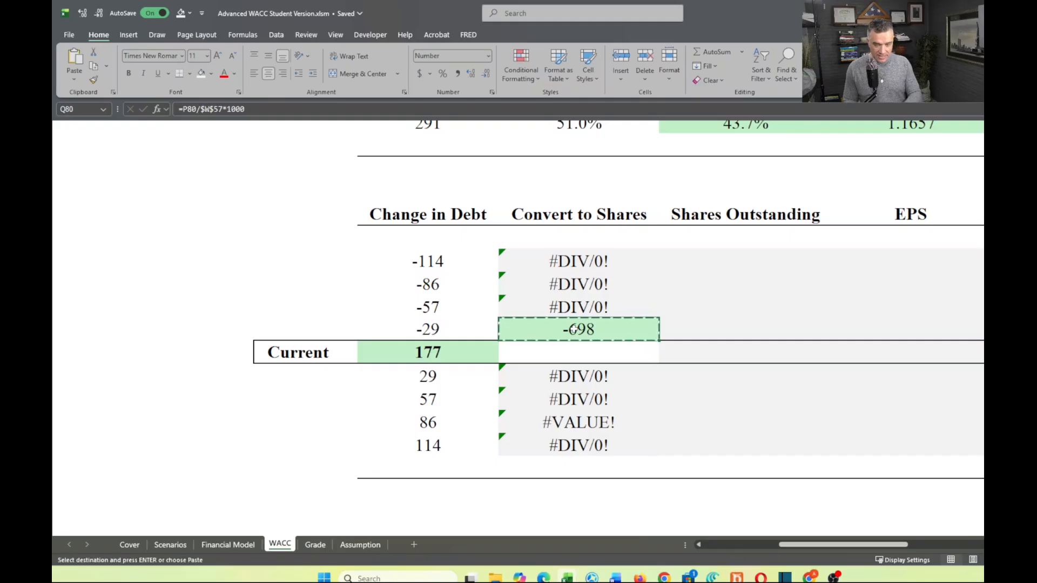
{"action": "key", "text": "Up"}
{"action": "key", "text": "Up"}
{"action": "key", "text": "Up"}
{"action": "key", "text": "shift+Down"}
{"action": "key", "text": "shift+Down"}
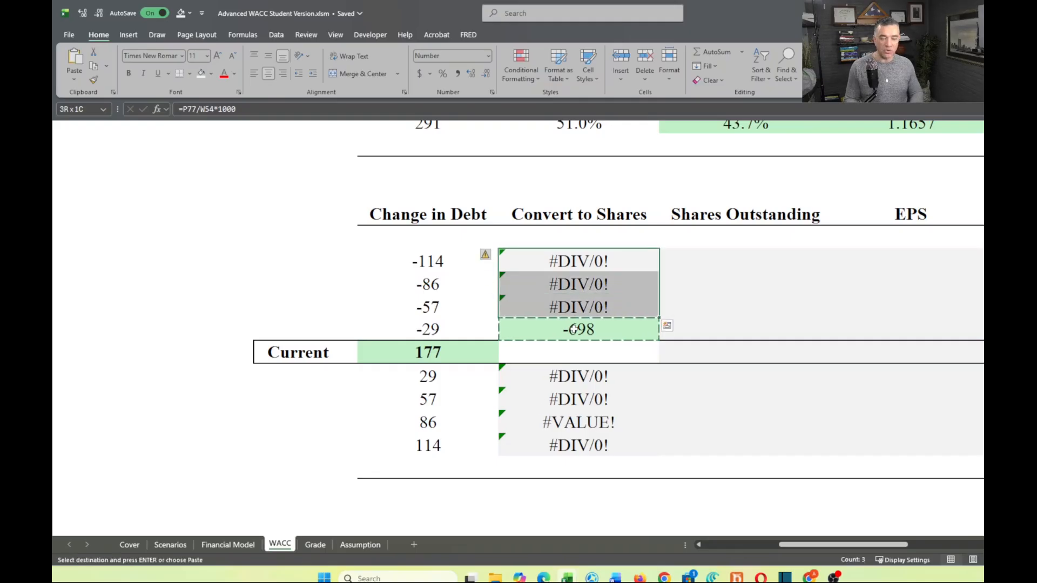
{"action": "left_click_drag", "start_coordinate": [573, 377], "coordinate": [578, 453]}
{"action": "key", "text": "alt+e"}
{"action": "key", "text": "s"}
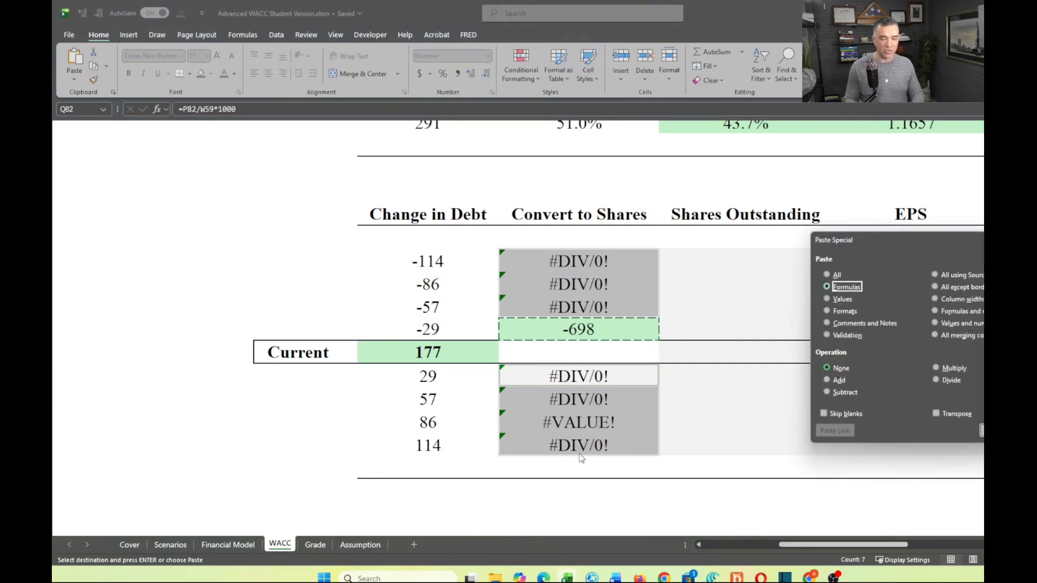
{"action": "key", "text": "Return"}
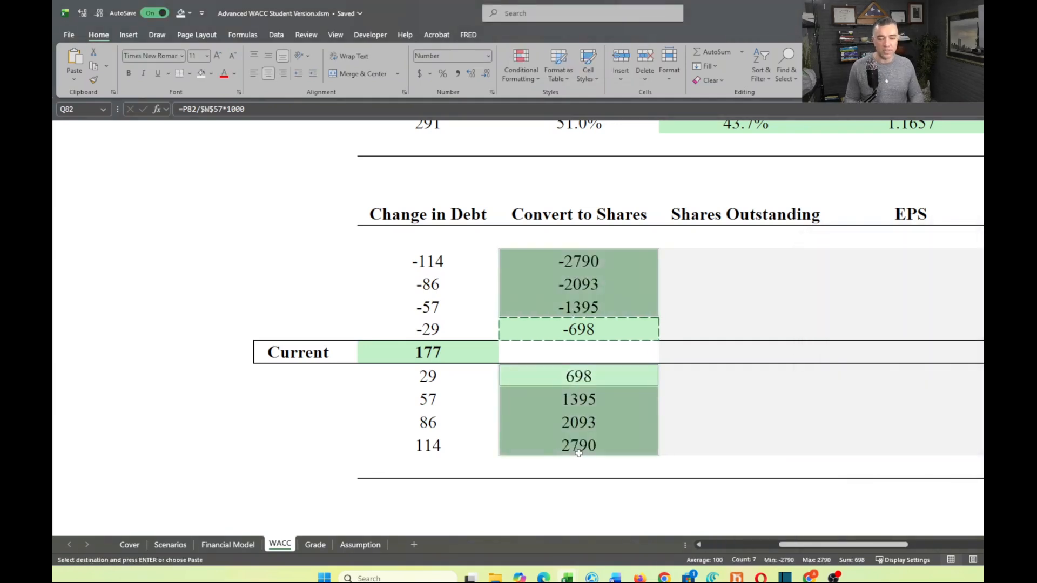
- Enter =SharesOutstanding as the Current row's Shares Outstanding in the Change in Debt table
{"action": "left_click", "coordinate": [730, 444]}
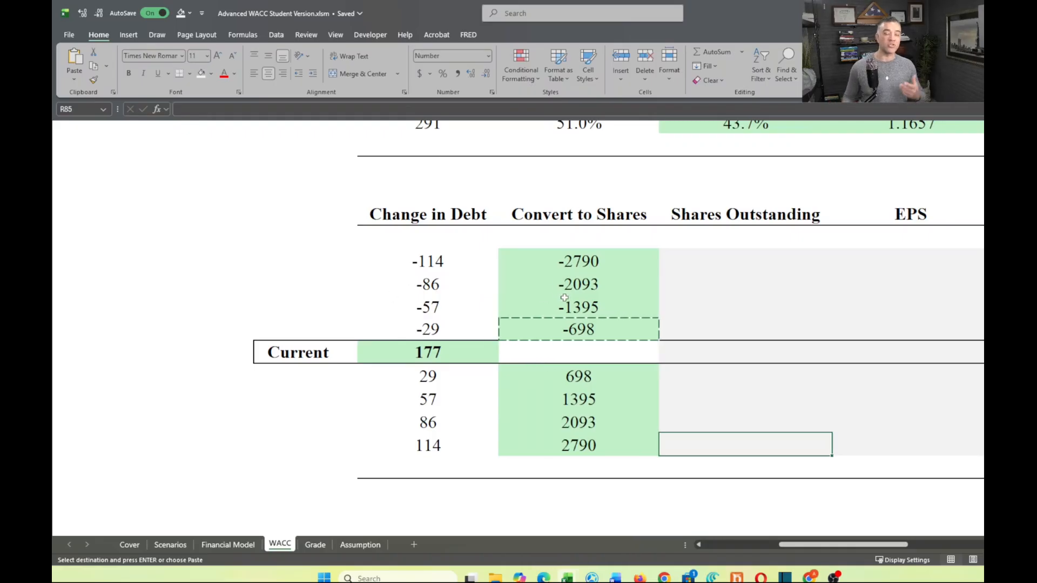
{"action": "scroll", "coordinate": [564, 298], "scroll_direction": "right", "scroll_amount": 2}
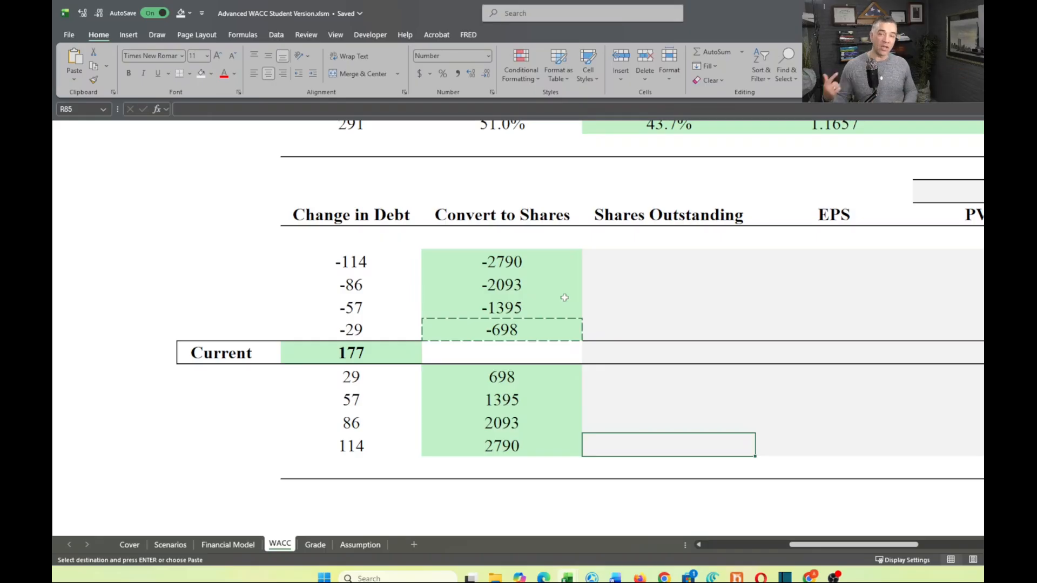
{"action": "scroll", "coordinate": [564, 298], "scroll_direction": "up", "scroll_amount": 1}
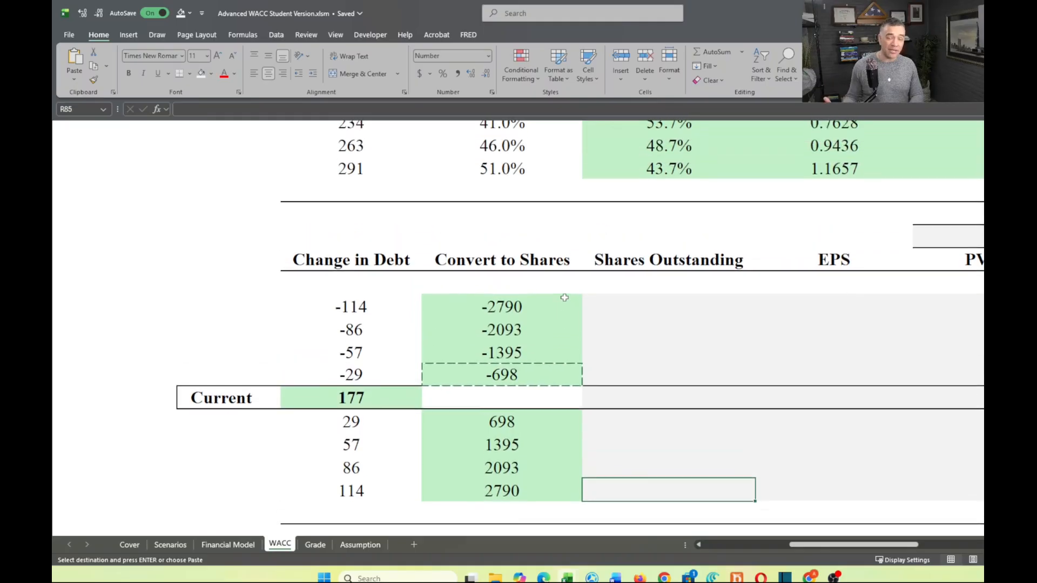
{"action": "scroll", "coordinate": [565, 298], "scroll_direction": "down", "scroll_amount": 1}
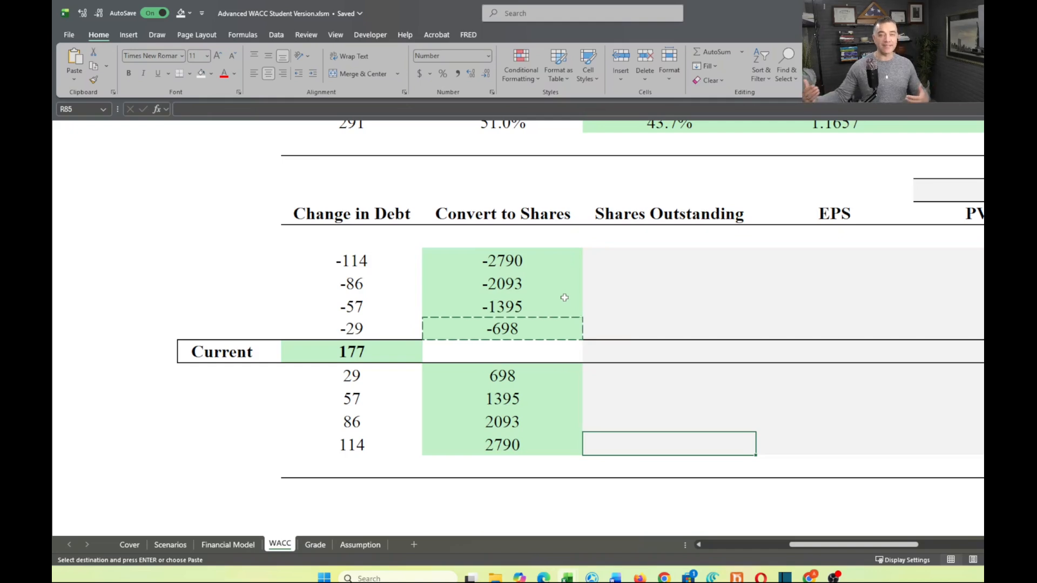
{"action": "scroll", "coordinate": [539, 358], "scroll_direction": "right", "scroll_amount": 2}
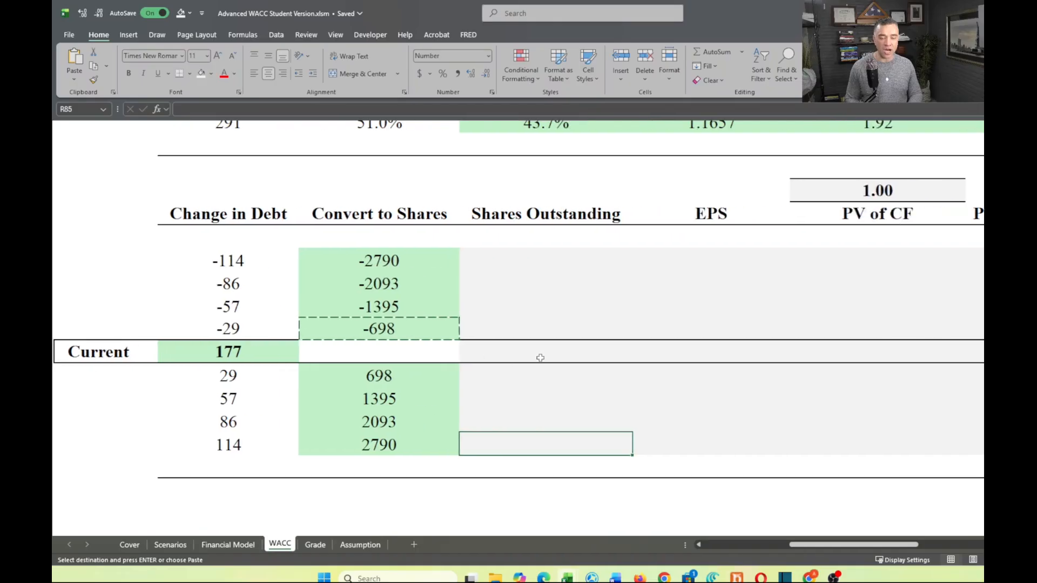
{"action": "scroll", "coordinate": [409, 371], "scroll_direction": "left", "scroll_amount": 1}
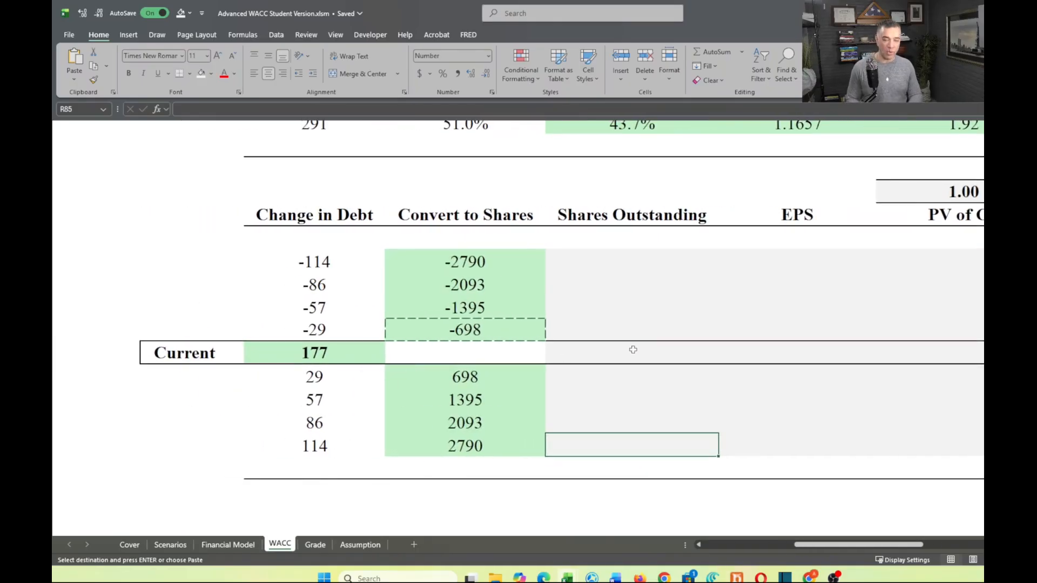
{"action": "left_click", "coordinate": [613, 351]}
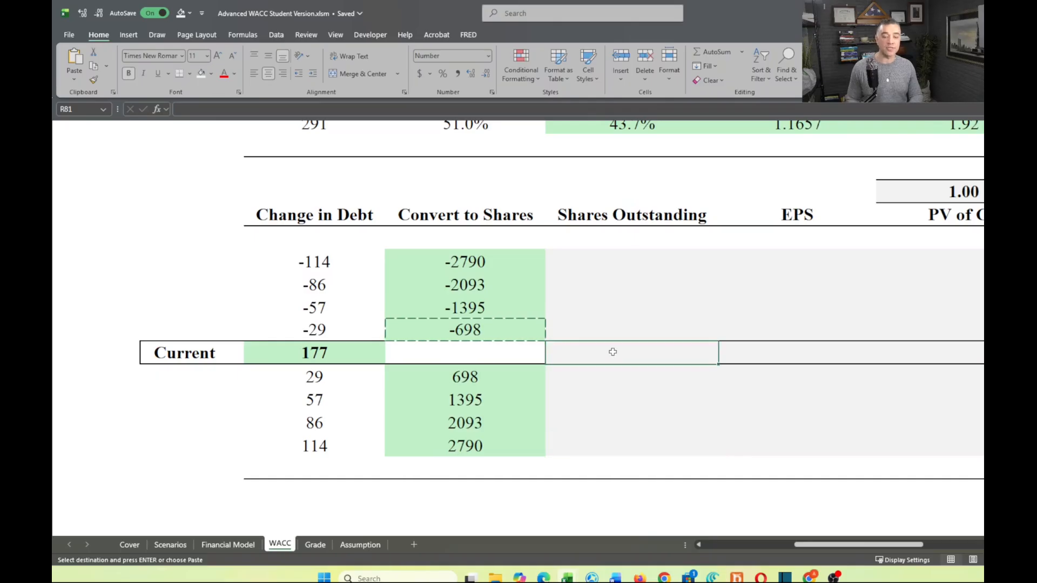
{"action": "type", "text": "=SharesOutstanding"}
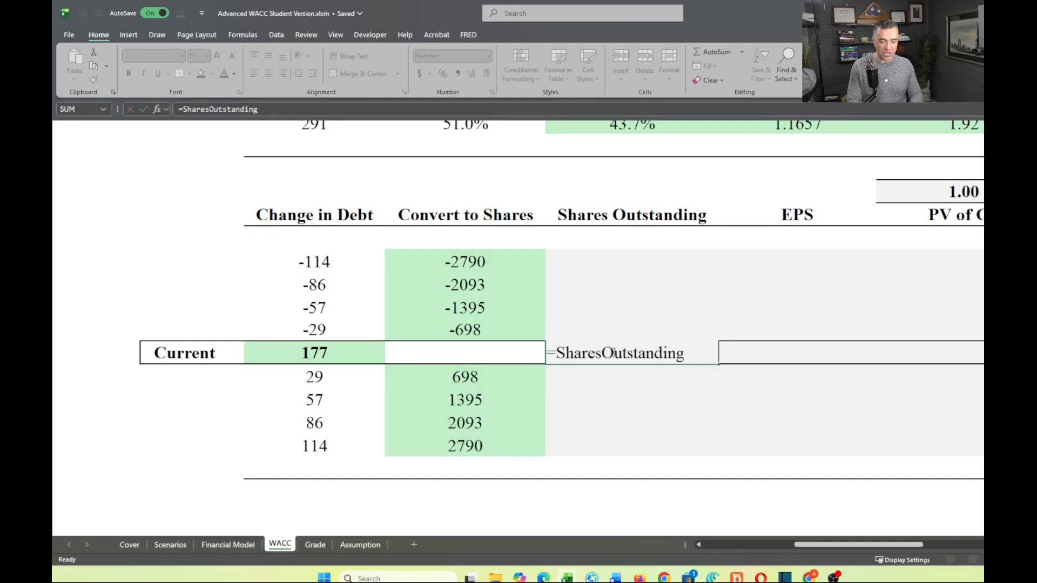
{"action": "key", "text": "Return"}
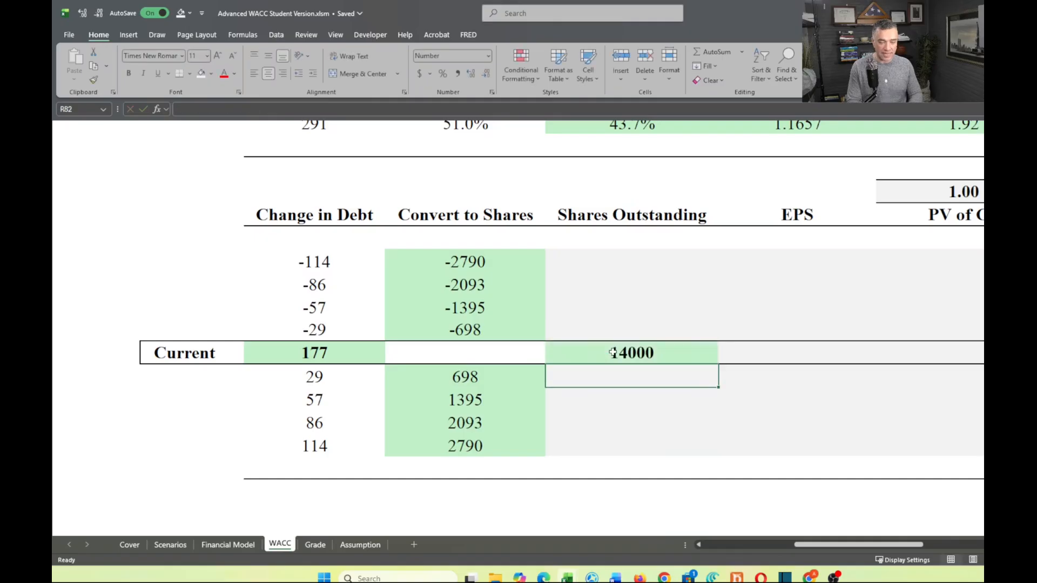
- Enter =$R$81-Q80 as Shares Outstanding in the row just above Current, subtracting its Convert to Shares from the Current row's shares
{"action": "scroll", "coordinate": [626, 355], "scroll_direction": "right", "scroll_amount": 2}
{"action": "scroll", "coordinate": [626, 355], "scroll_direction": "left", "scroll_amount": 2}
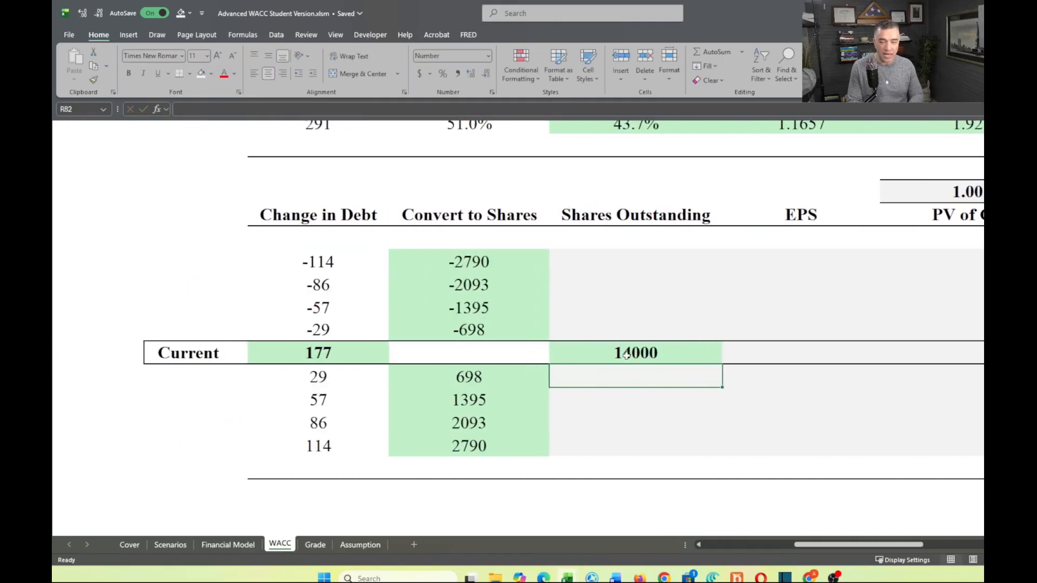
{"action": "left_click", "coordinate": [578, 331]}
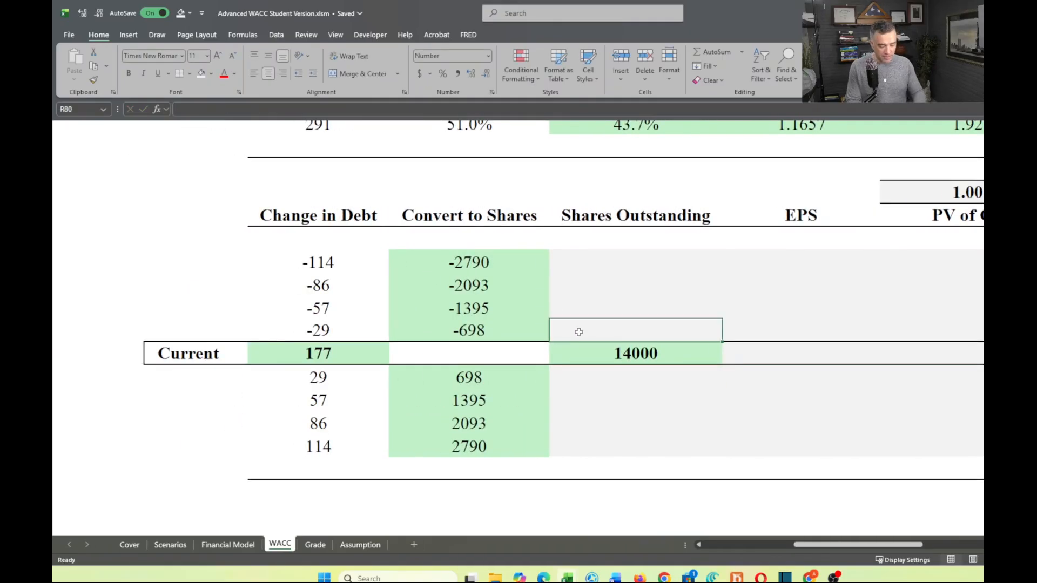
{"action": "type", "text": "="}
{"action": "left_click", "coordinate": [588, 357]}
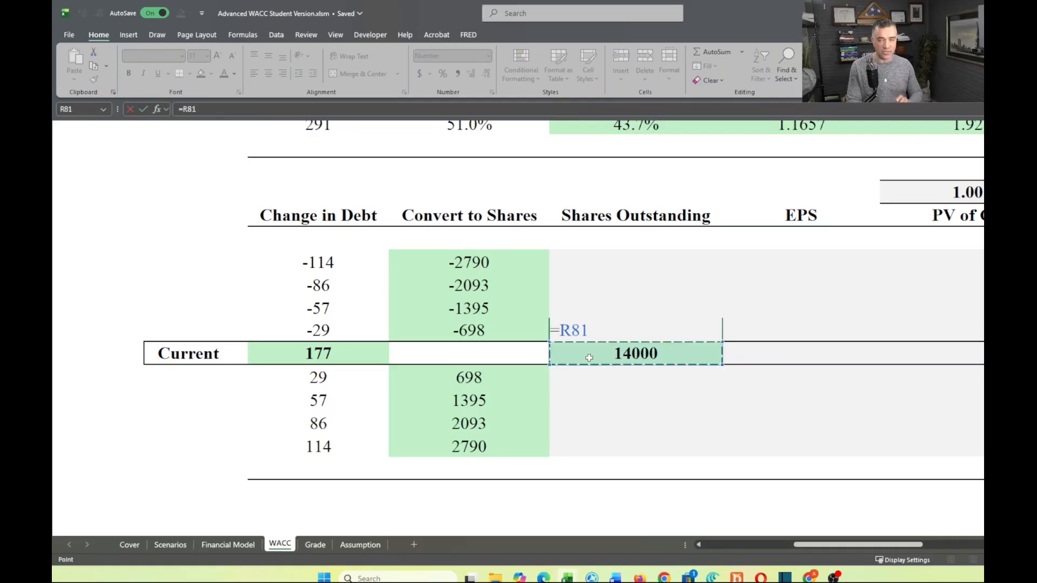
{"action": "key", "text": "F4"}
{"action": "type", "text": "-"}
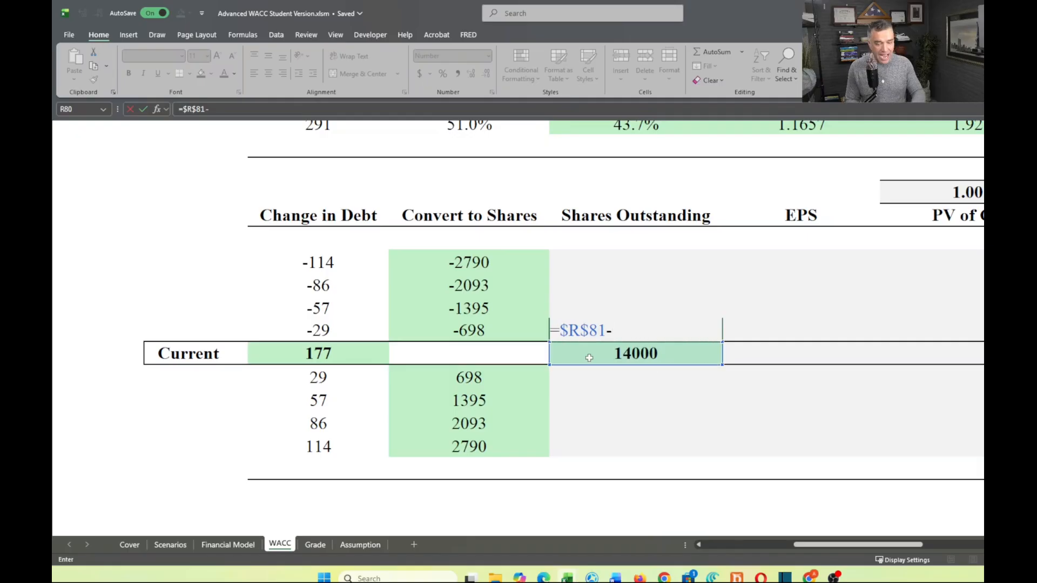
{"action": "left_click", "coordinate": [459, 330]}
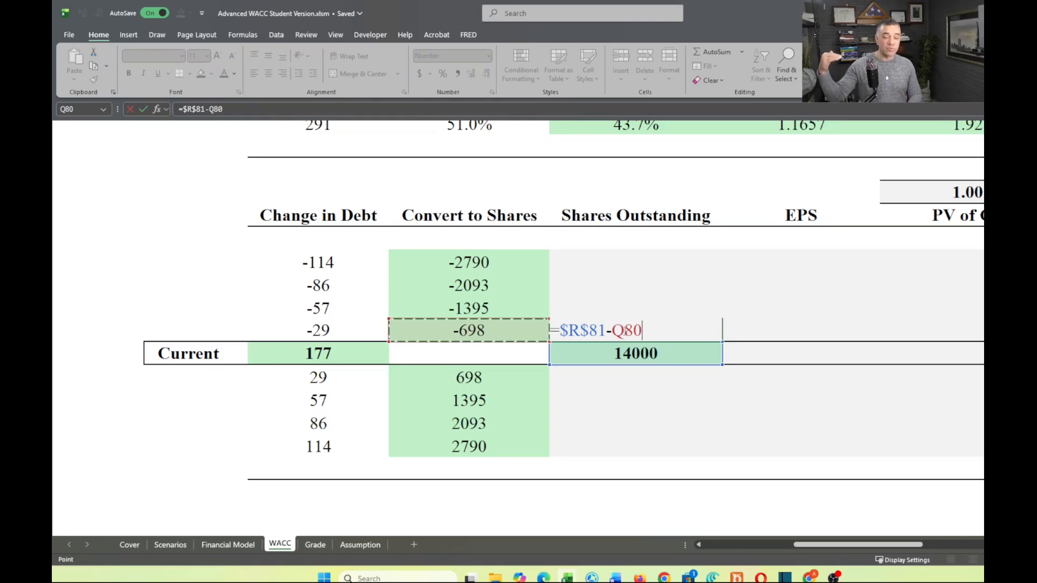
{"action": "key", "text": "ctrl+Return"}
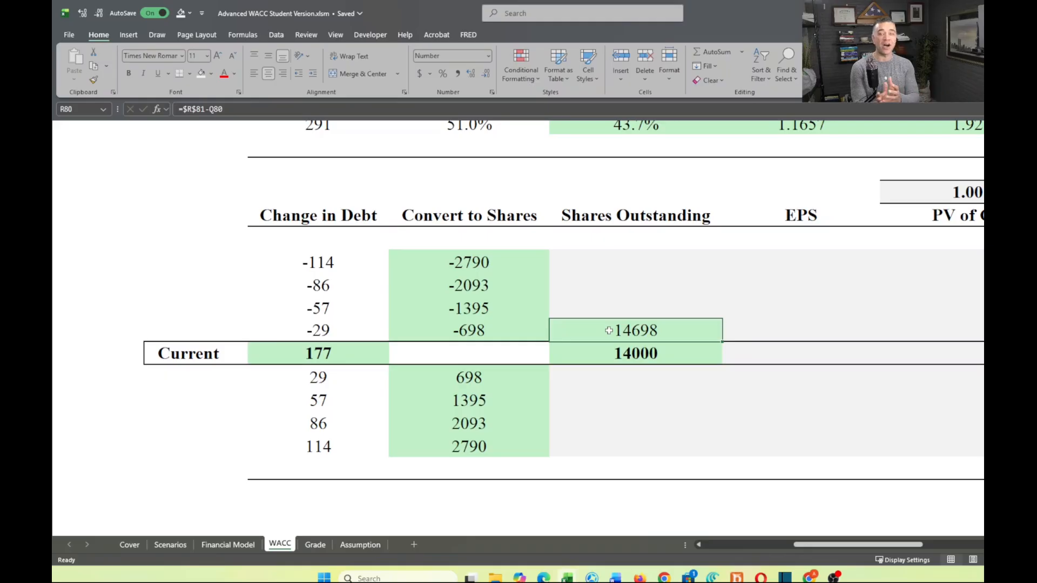
- Copy the Shares Outstanding formula to the three rows above it, pasting formulas only
{"action": "key", "text": "ctrl+c"}
{"action": "key", "text": "Up"}
{"action": "key", "text": "shift+Up"}
{"action": "key", "text": "shift+Up"}
{"action": "key", "text": "shift+Up"}
{"action": "key", "text": "shift+Down"}
{"action": "key", "text": "alt+e"}
{"action": "key", "text": "s"}
{"action": "key", "text": "f"}
{"action": "key", "text": "Return"}
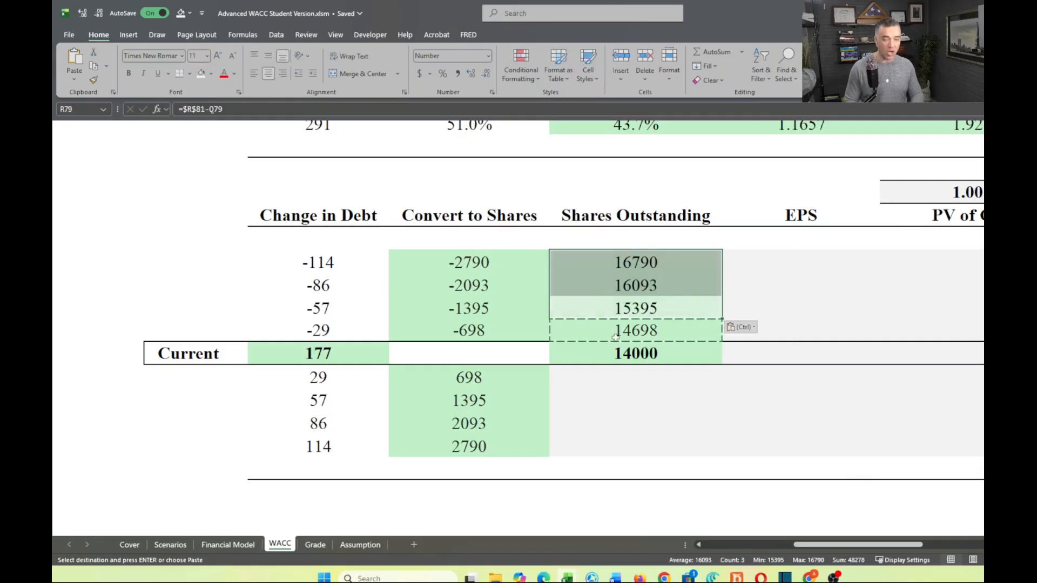
- Paste the Shares Outstanding formula, formulas only, into the four rows below Current
{"action": "left_click", "coordinate": [625, 375]}
{"action": "left_click_drag", "start_coordinate": [624, 376], "coordinate": [638, 451]}
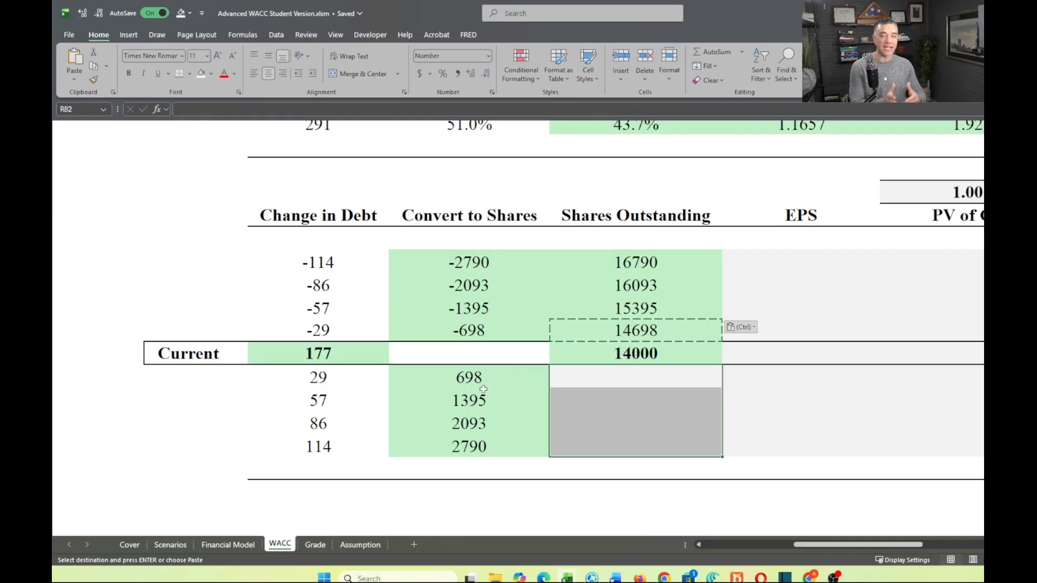
{"action": "key", "text": "alt+e"}
{"action": "key", "text": "s"}
{"action": "key", "text": "f"}
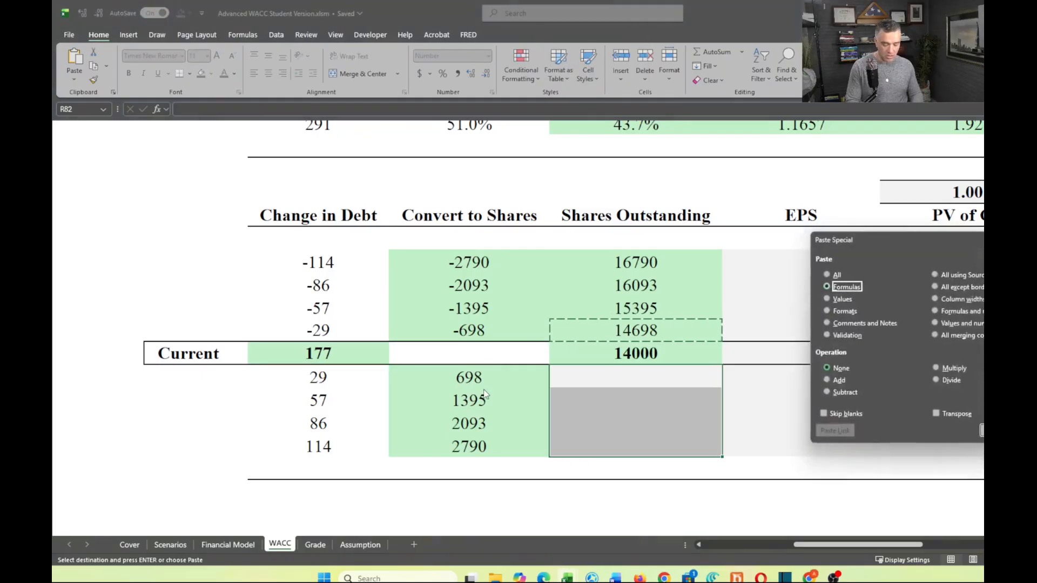
{"action": "key", "text": "Return"}
{"action": "left_click", "coordinate": [652, 437]}
{"action": "scroll", "coordinate": [684, 403], "scroll_direction": "right", "scroll_amount": 2}
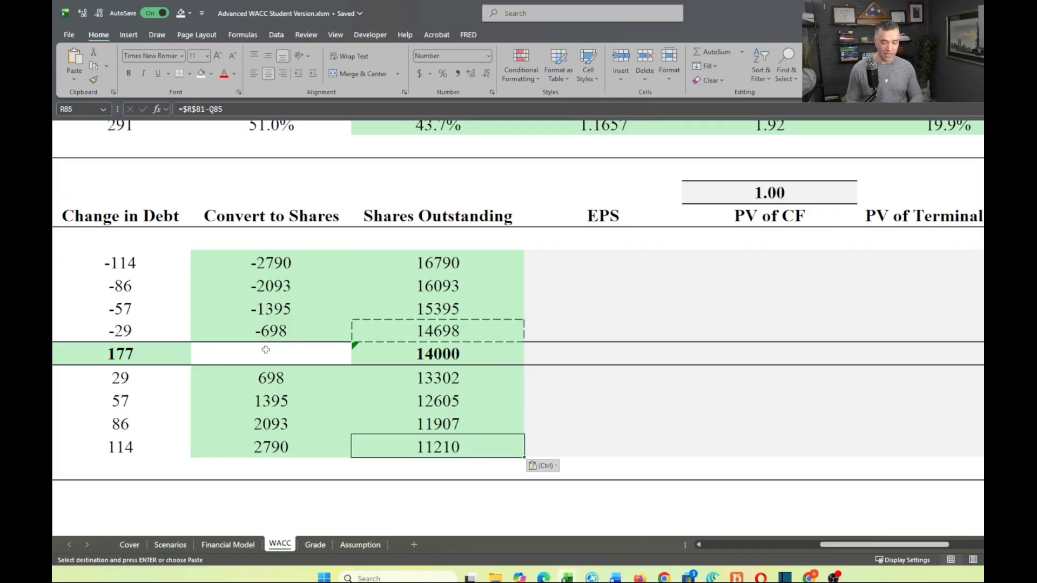
{"action": "key", "text": "Escape"}
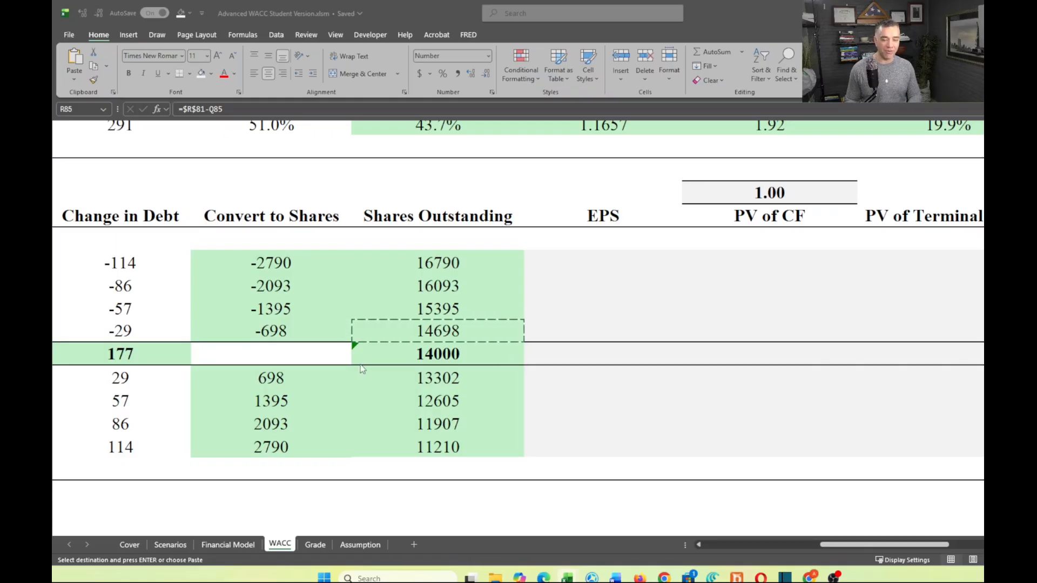
- Start the EPS formula in the Current row of the Change in Debt table with the EBIT reference, =((S58-
{"action": "left_click", "coordinate": [573, 354]}
{"action": "scroll", "coordinate": [573, 352], "scroll_direction": "up", "scroll_amount": 2}
{"action": "scroll", "coordinate": [574, 352], "scroll_direction": "up", "scroll_amount": 3}
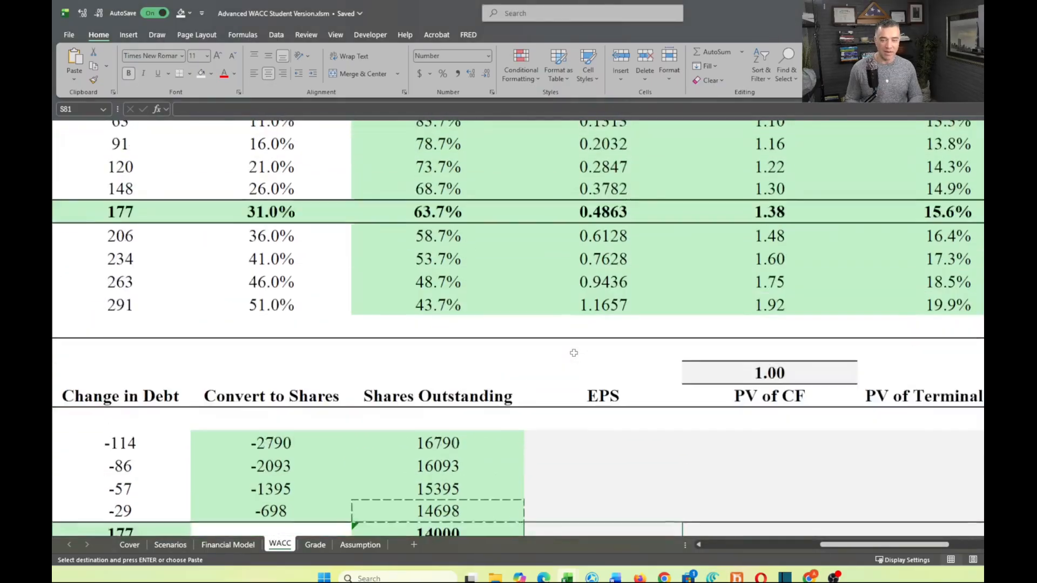
{"action": "scroll", "coordinate": [574, 353], "scroll_direction": "down", "scroll_amount": 3}
{"action": "scroll", "coordinate": [573, 353], "scroll_direction": "down", "scroll_amount": 2}
{"action": "scroll", "coordinate": [574, 353], "scroll_direction": "left", "scroll_amount": 2}
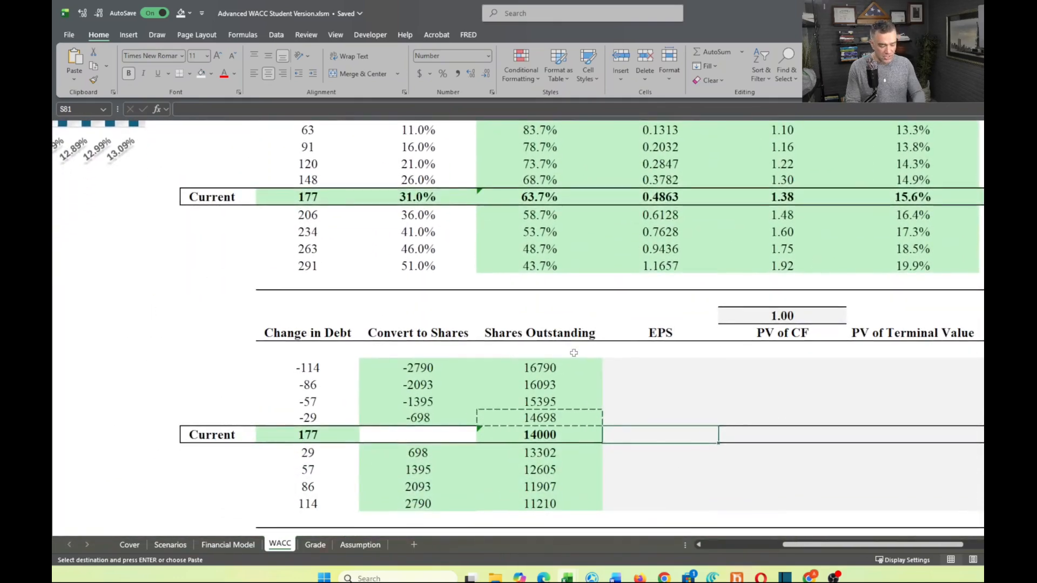
{"action": "type", "text": "=(("}
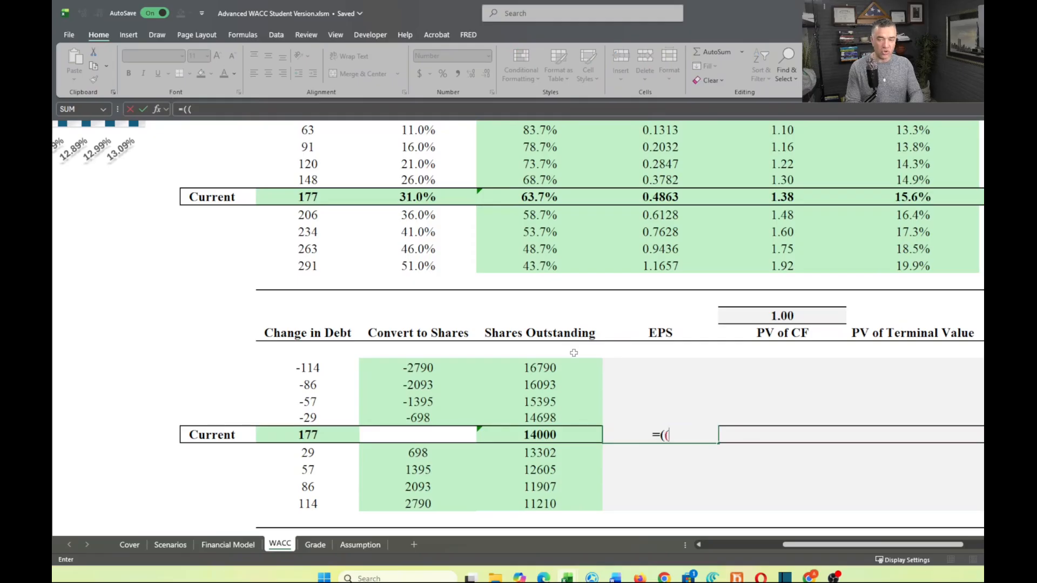
{"action": "scroll", "coordinate": [653, 353], "scroll_direction": "up", "scroll_amount": 3}
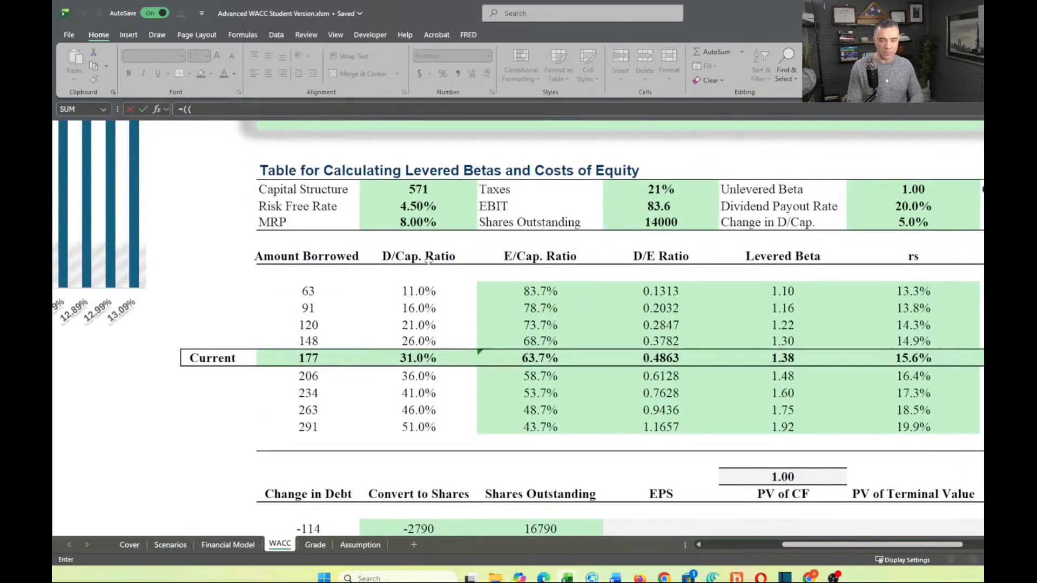
{"action": "left_click", "coordinate": [659, 206]}
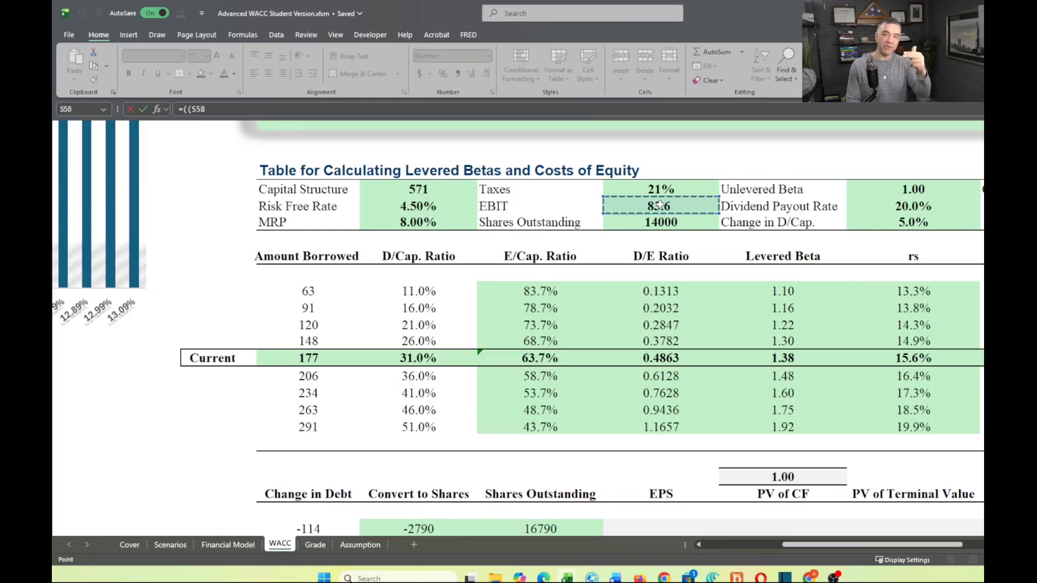
{"action": "type", "text": "-"}
- Subtract the interest in the EPS formula as P67*V67, the Current row's Amount Borrowed times rd, and close the bracket
{"action": "scroll", "coordinate": [728, 400], "scroll_direction": "down", "scroll_amount": 3}
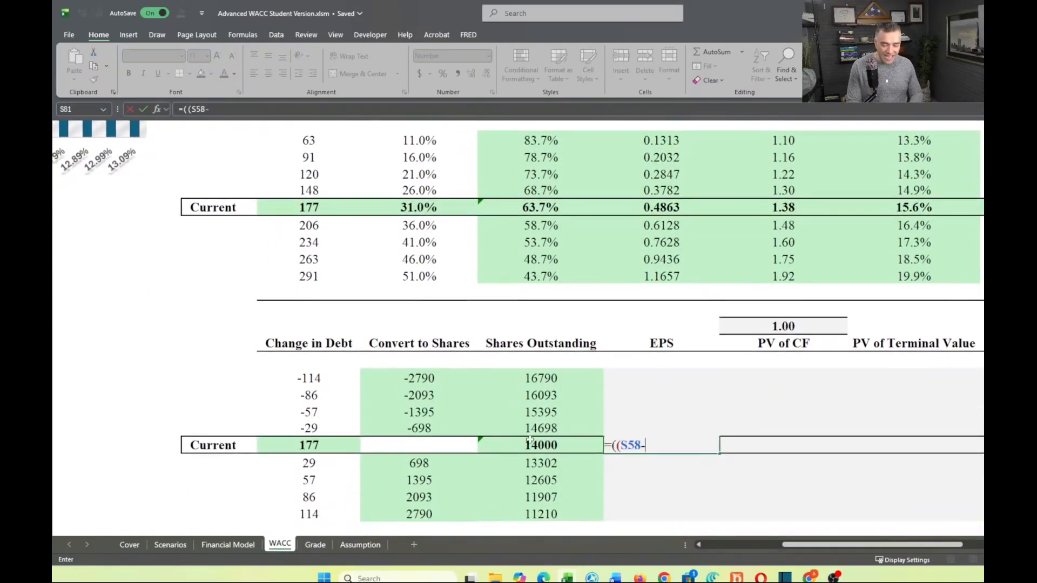
{"action": "scroll", "coordinate": [524, 455], "scroll_direction": "up", "scroll_amount": 2}
{"action": "scroll", "coordinate": [524, 455], "scroll_direction": "down", "scroll_amount": 2}
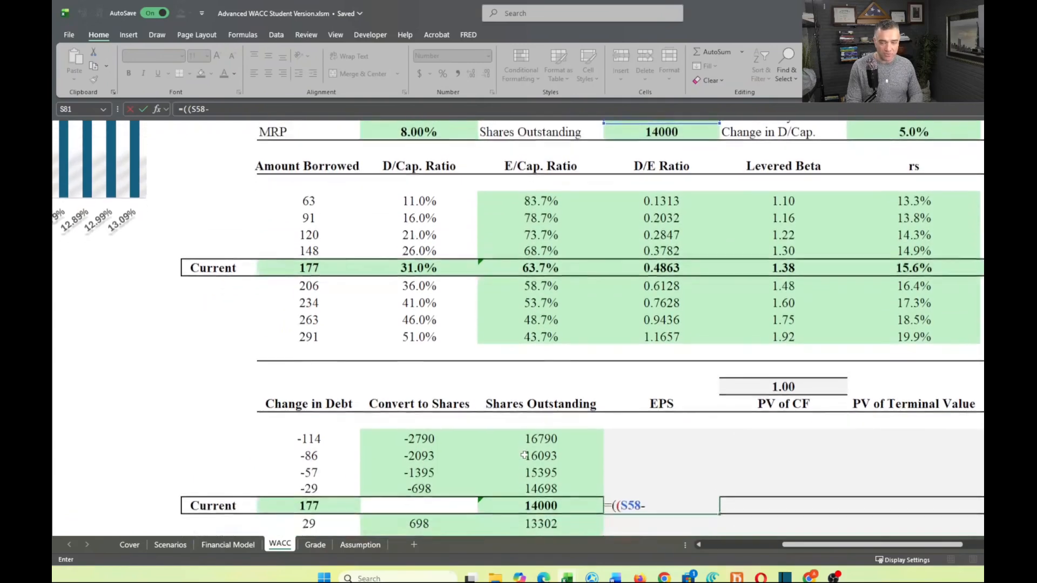
{"action": "scroll", "coordinate": [524, 455], "scroll_direction": "down", "scroll_amount": 1}
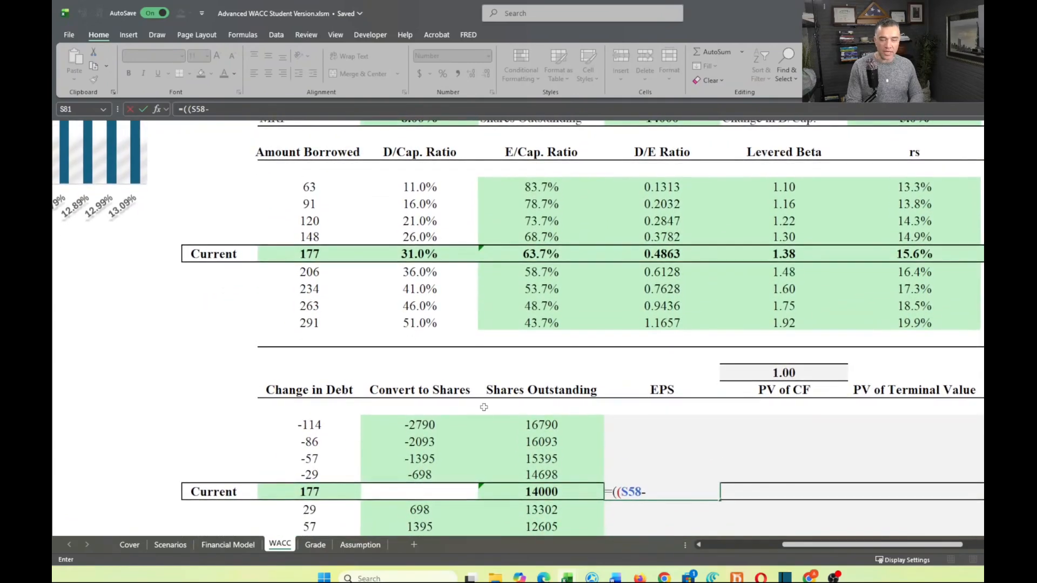
{"action": "left_click", "coordinate": [313, 254]}
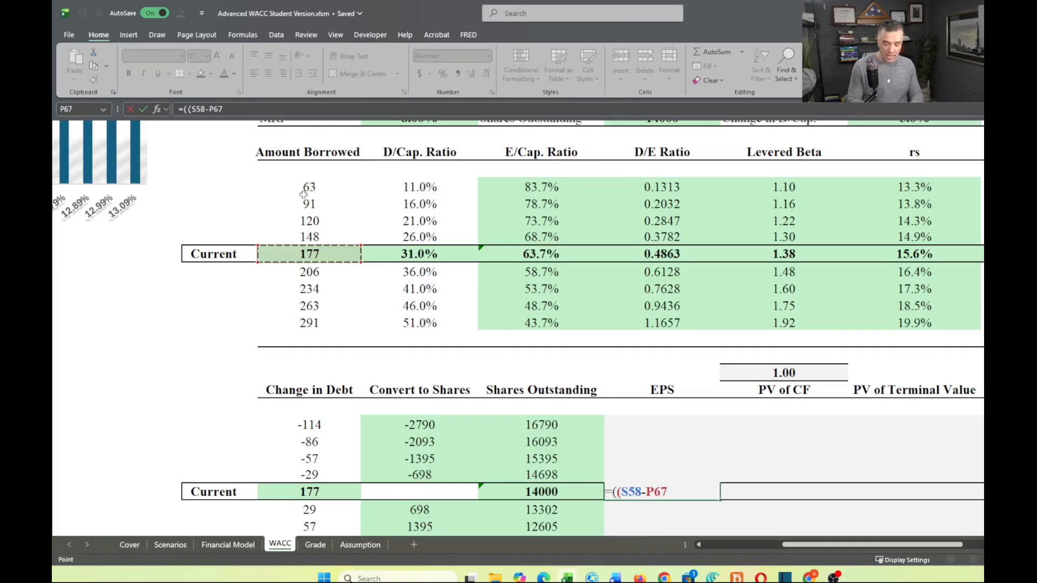
{"action": "type", "text": "*"}
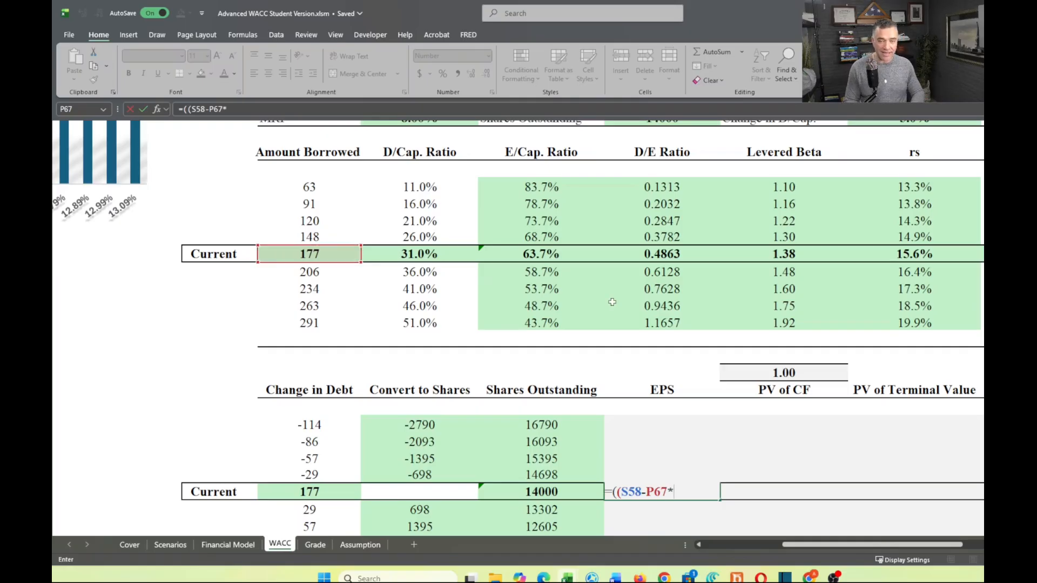
{"action": "scroll", "coordinate": [612, 302], "scroll_direction": "right", "scroll_amount": 3}
{"action": "scroll", "coordinate": [612, 302], "scroll_direction": "right", "scroll_amount": 2}
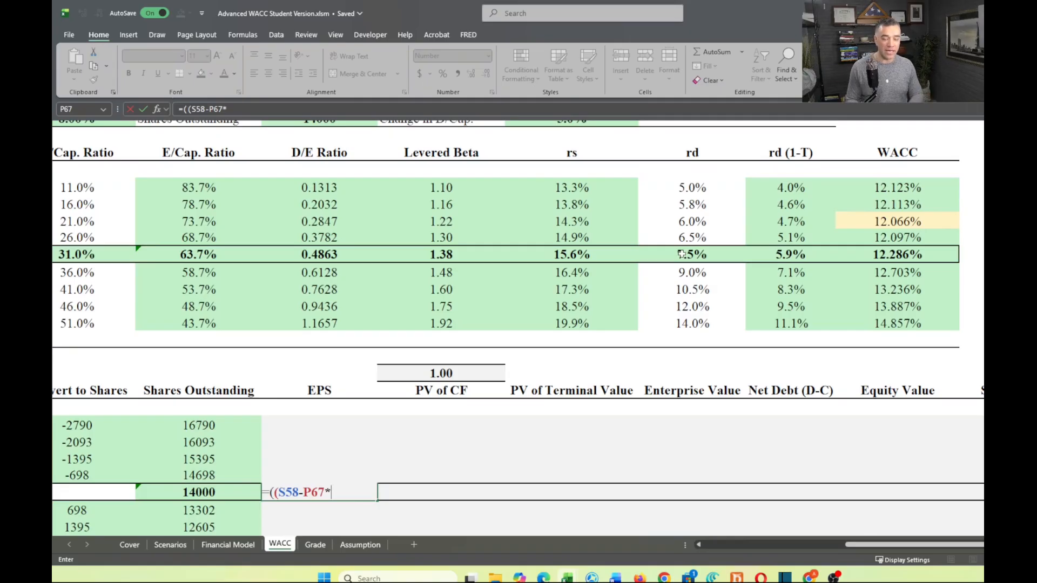
{"action": "left_click", "coordinate": [683, 255]}
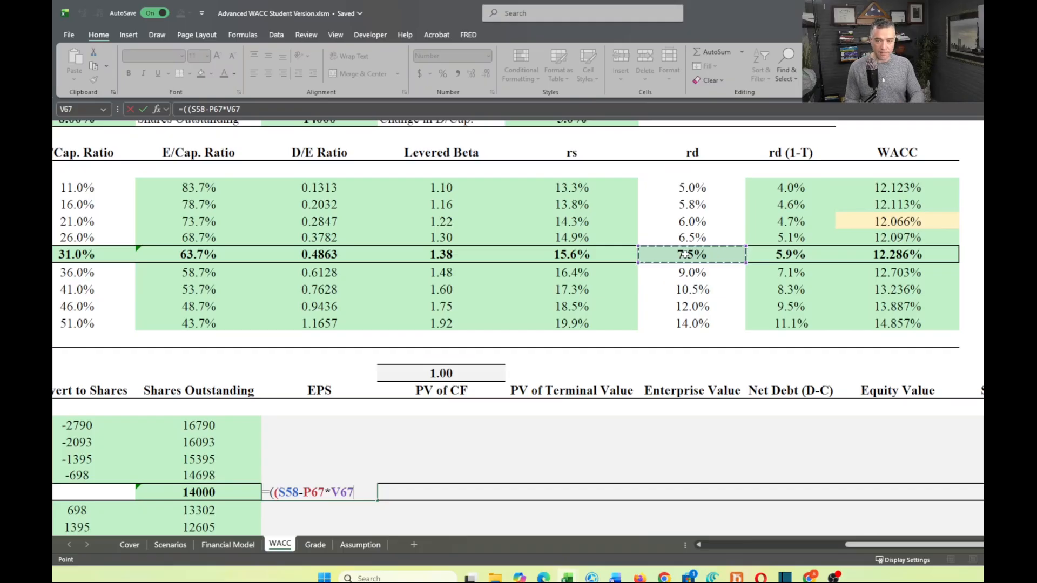
{"action": "type", "text": ")"}
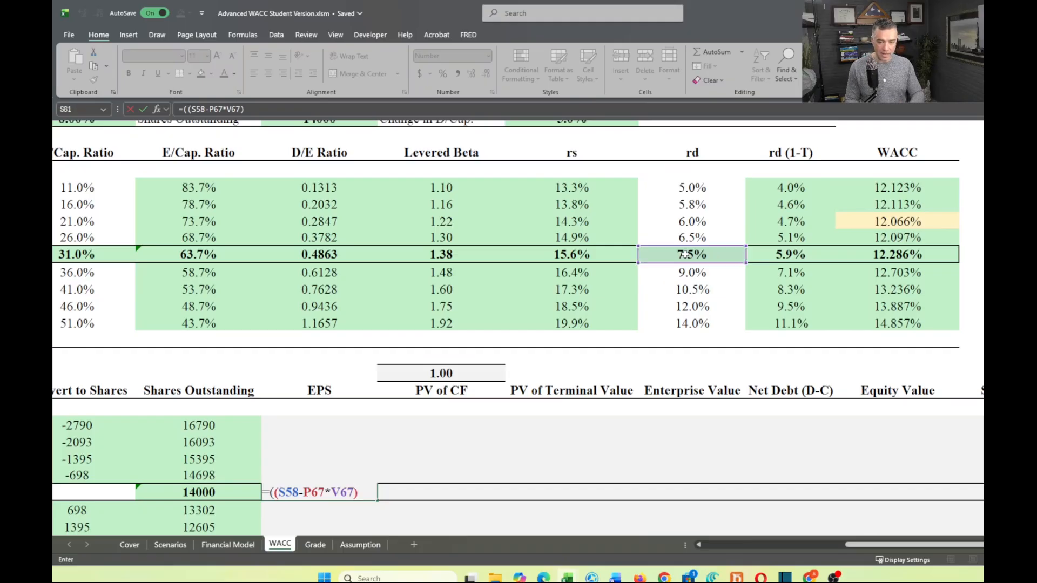
- Multiply the EPS formula's pre-tax earnings by (1-TaxRate), using the TaxRate named range
{"action": "type", "text": "*"}
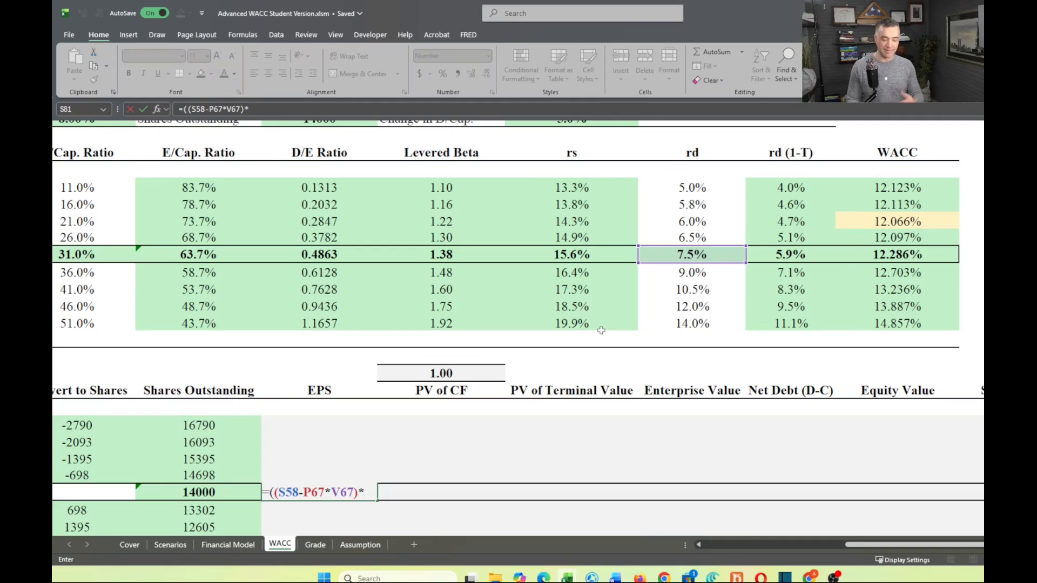
{"action": "type", "text": "(1"}
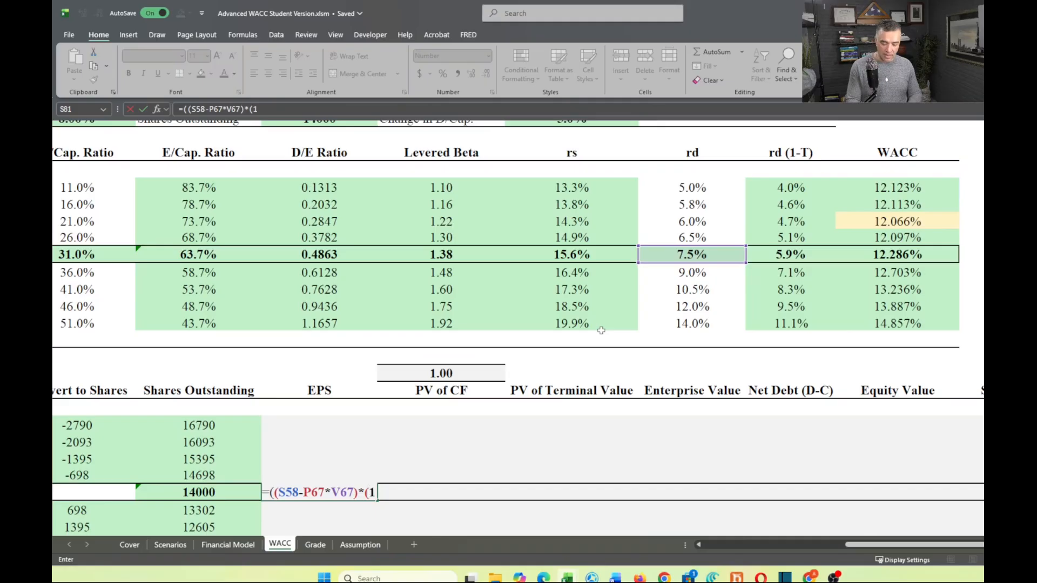
{"action": "type", "text": "-"}
{"action": "type", "text": "tax"}
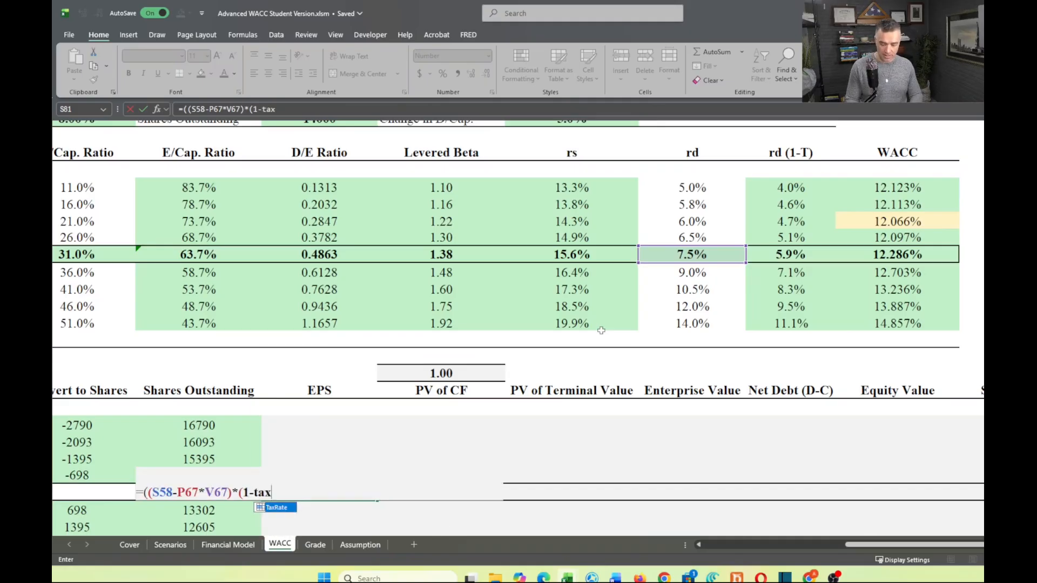
{"action": "key", "text": "Tab"}
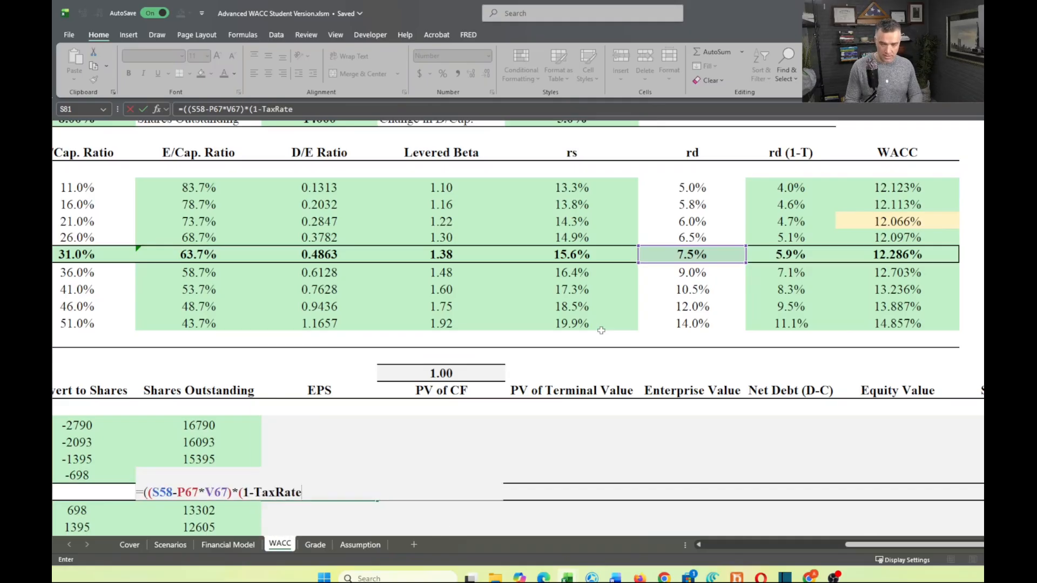
{"action": "type", "text": ")"}
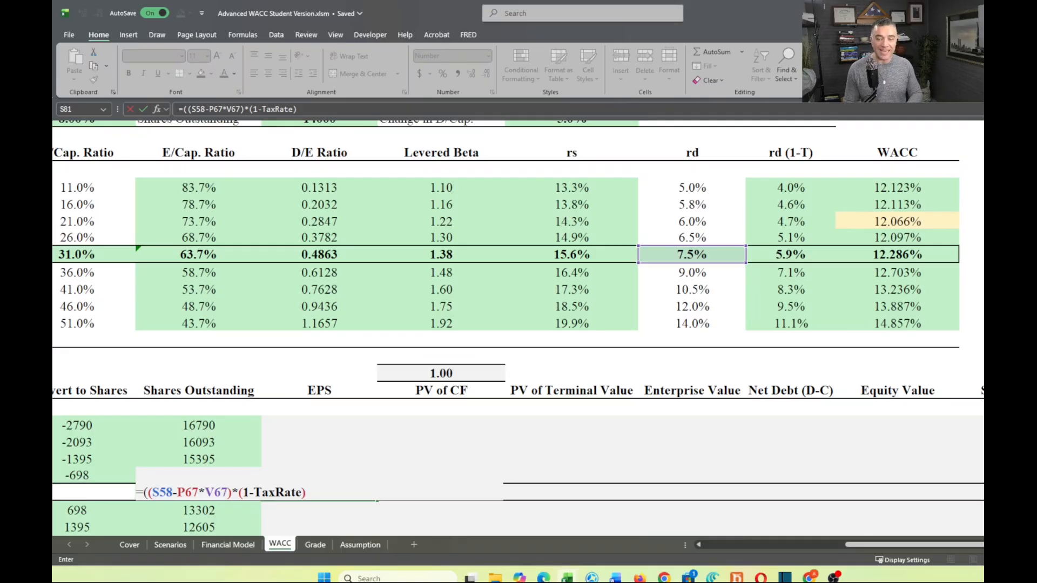
- Complete the EPS formula by dividing by the Current row's Shares Outstanding and multiplying by 1000, ending in )/R81*1000
{"action": "left_click", "coordinate": [306, 108]}
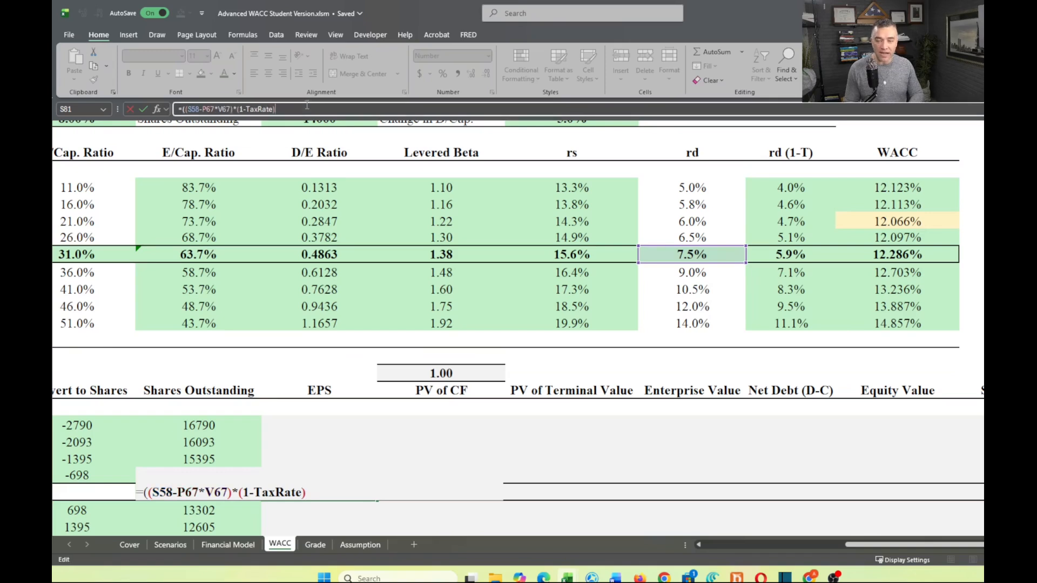
{"action": "type", "text": ")/"}
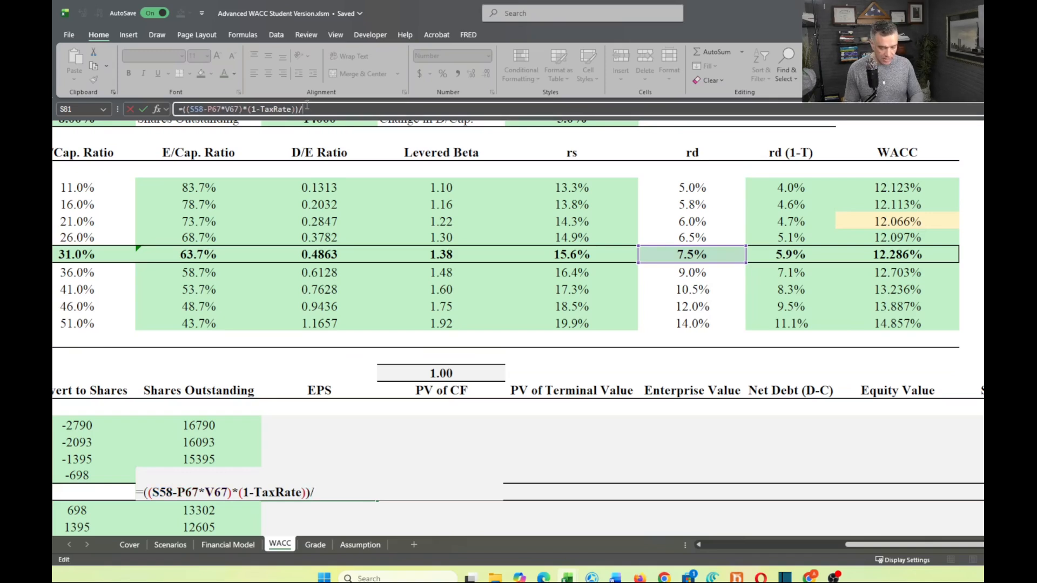
{"action": "scroll", "coordinate": [277, 348], "scroll_direction": "down", "scroll_amount": 2}
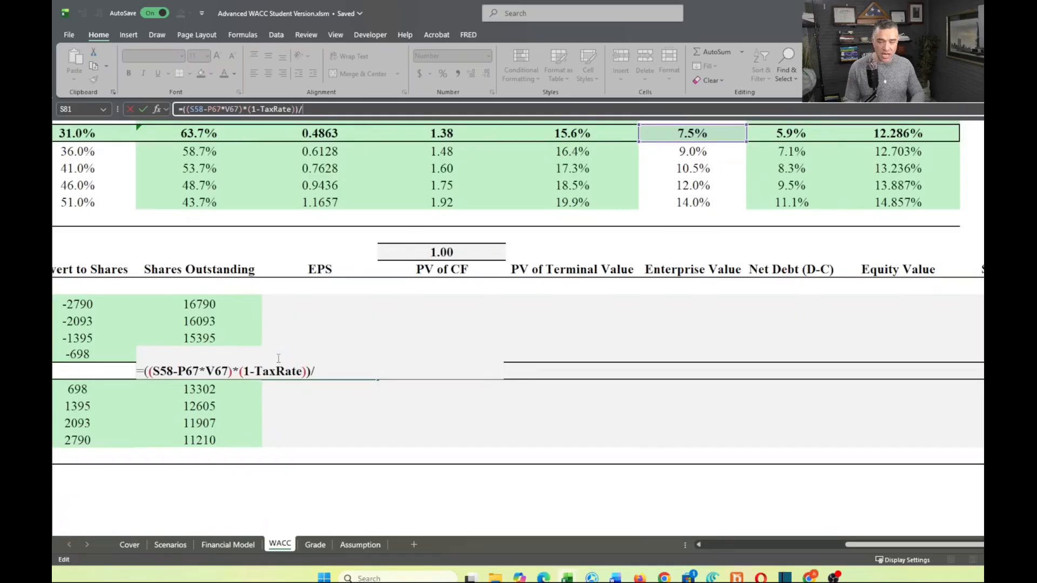
{"action": "scroll", "coordinate": [298, 417], "scroll_direction": "left", "scroll_amount": 2}
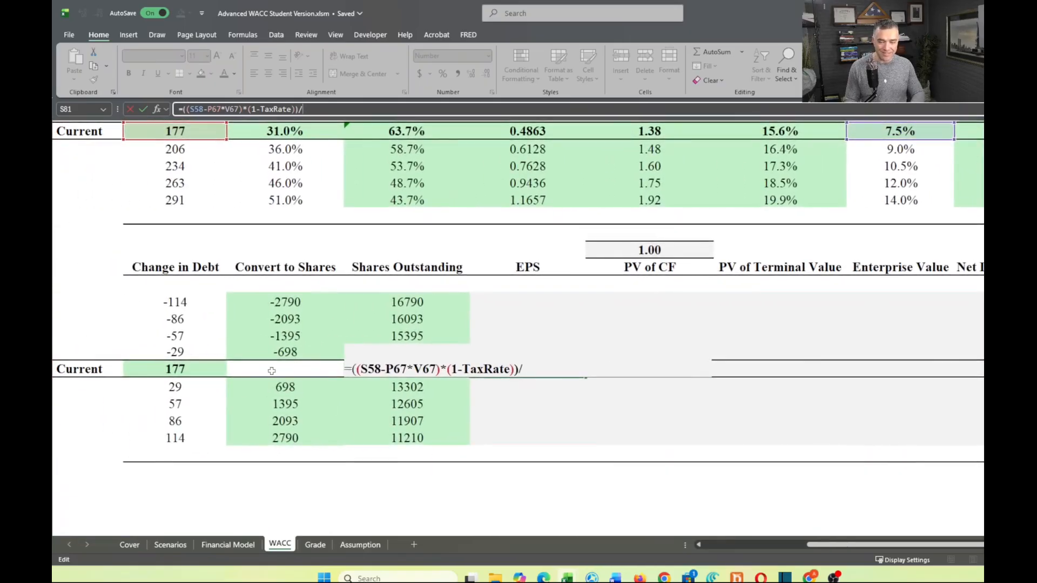
{"action": "left_click", "coordinate": [272, 371]}
{"action": "key", "text": "Right"}
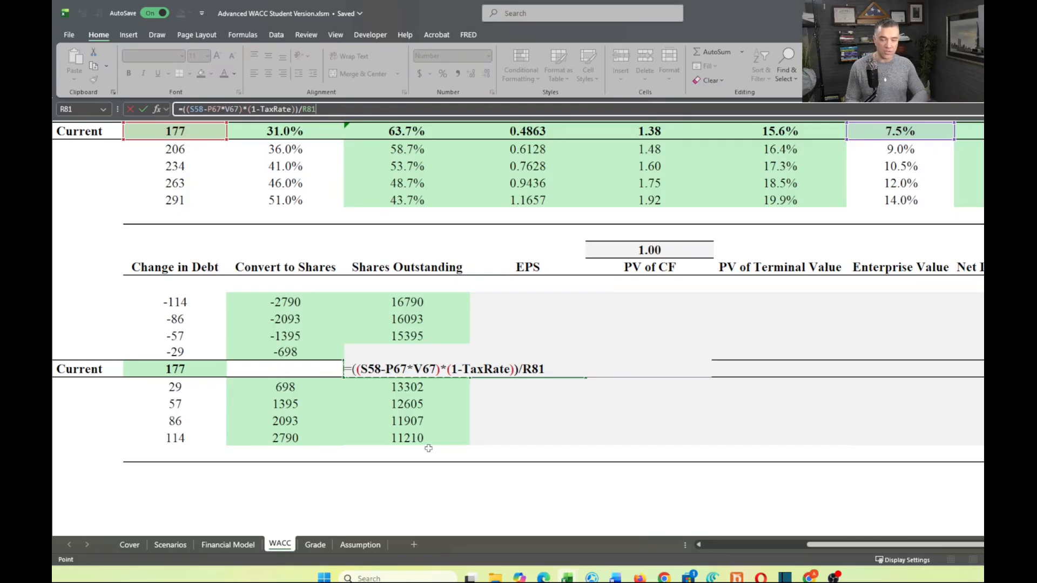
{"action": "type", "text": "*100"}
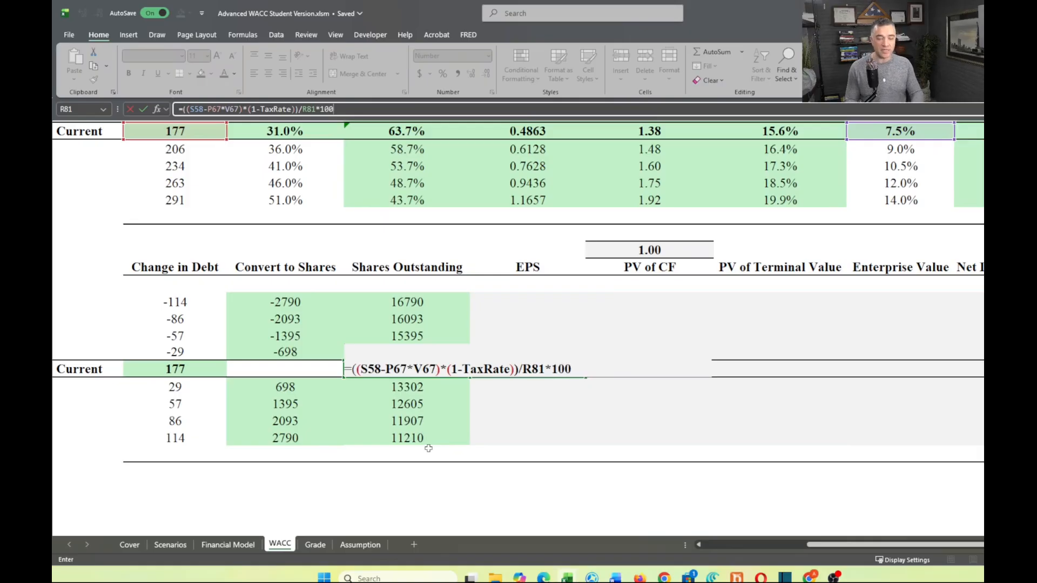
{"action": "type", "text": "0"}
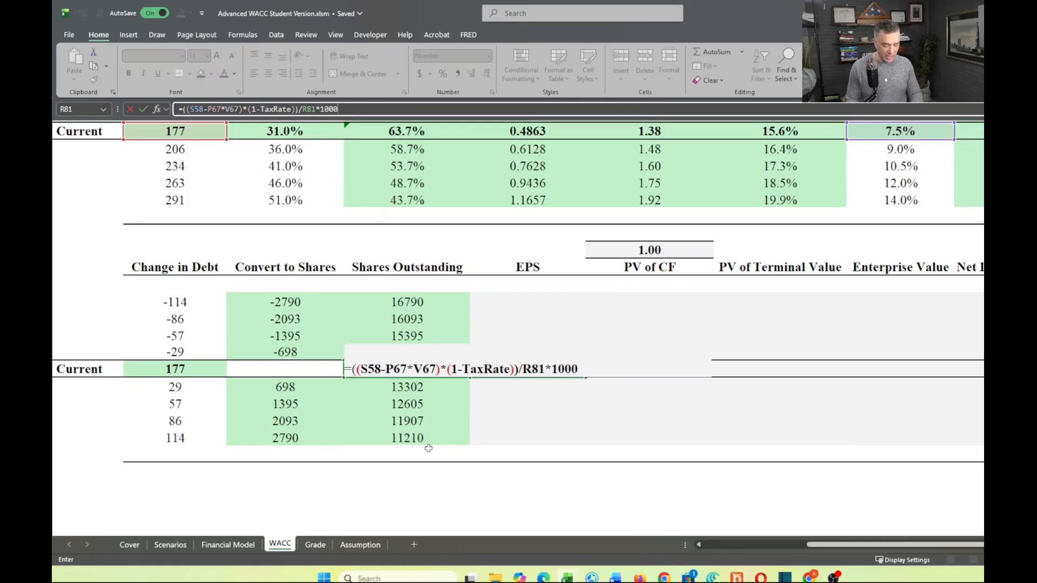
{"action": "key", "text": "Return"}
- Copy the Current row's EPS formula to every row of the EPS column, pasting formulas only
{"action": "key", "text": "Up"}
{"action": "key", "text": "ctrl+c"}
{"action": "key", "text": "Up"}
{"action": "key", "text": "Up"}
{"action": "key", "text": "Up"}
{"action": "key", "text": "Up"}
{"action": "key", "text": "shift+Down"}
{"action": "key", "text": "shift+Down"}
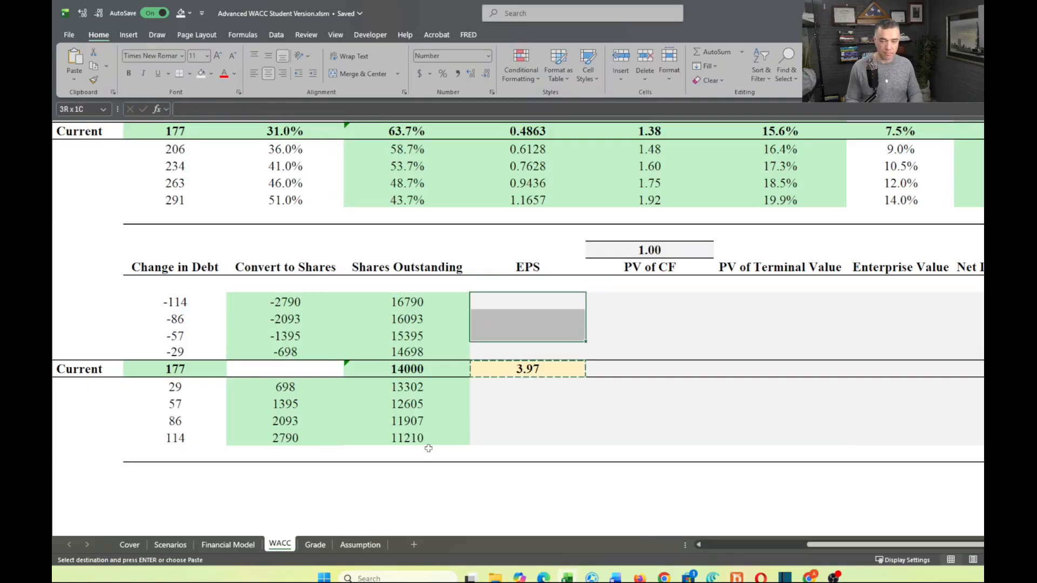
{"action": "key", "text": "shift+Down"}
{"action": "key", "text": "shift+Down"}
{"action": "key", "text": "shift+Down"}
{"action": "key", "text": "shift+Down"}
{"action": "key", "text": "shift+Down"}
{"action": "key", "text": "shift+Down"}
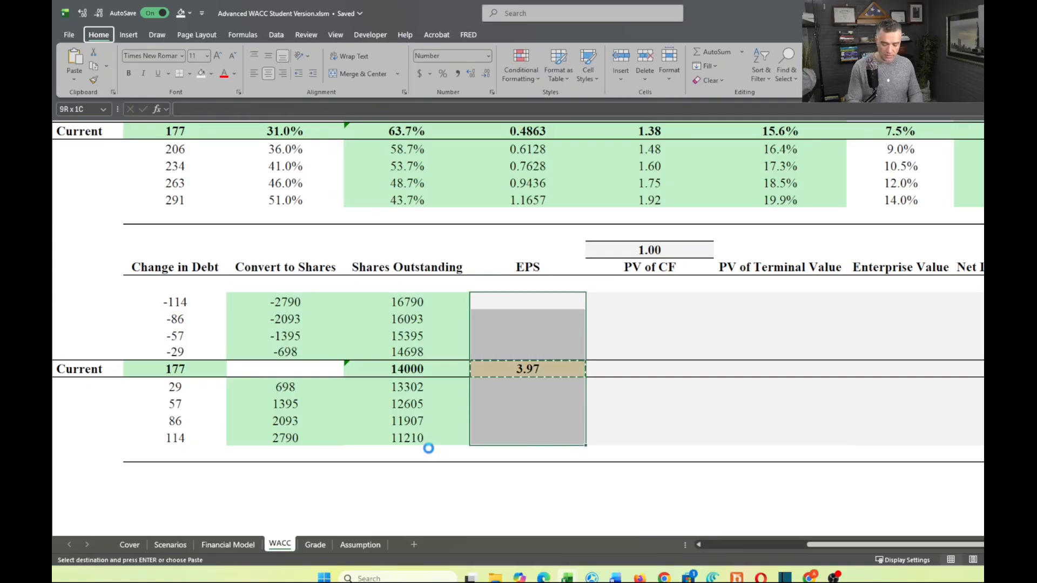
{"action": "key", "text": "ctrl+alt+v"}
{"action": "key", "text": "Return"}
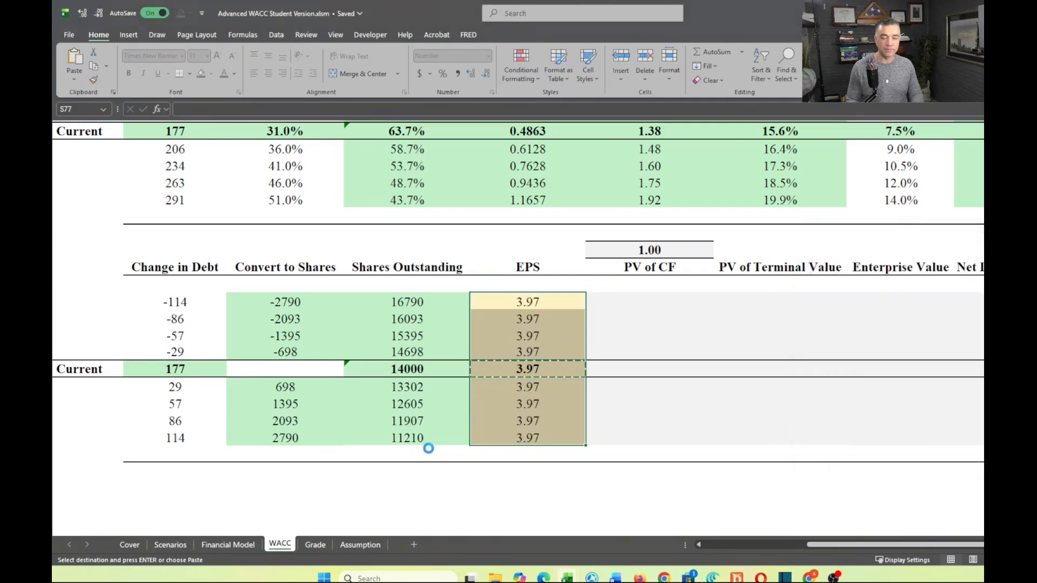
- Make the EBIT reference absolute as $S$58 in the Current row's EPS formula
{"action": "double_click", "coordinate": [525, 368]}
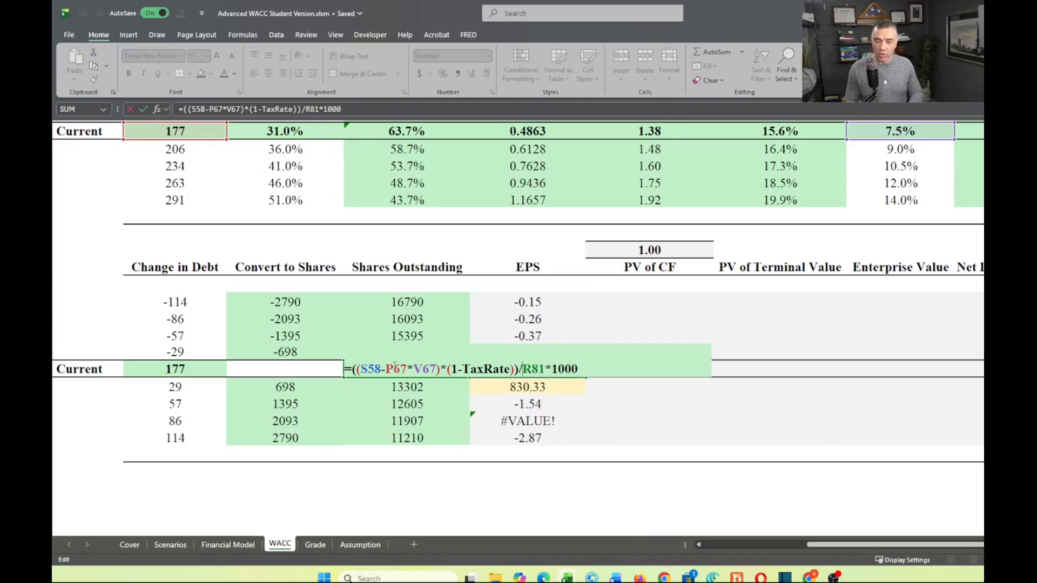
{"action": "left_click", "coordinate": [381, 369]}
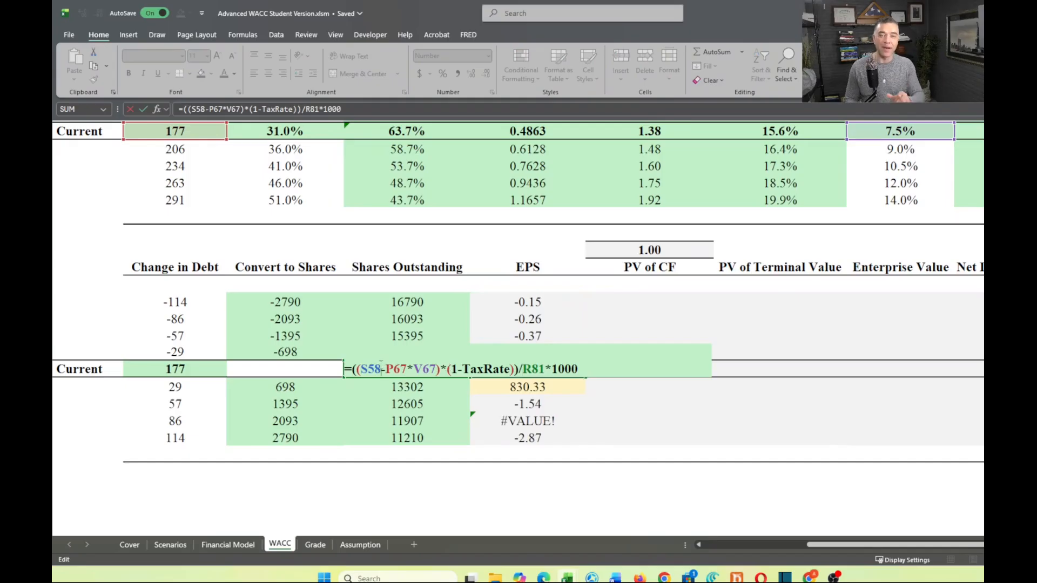
{"action": "key", "text": "F4"}
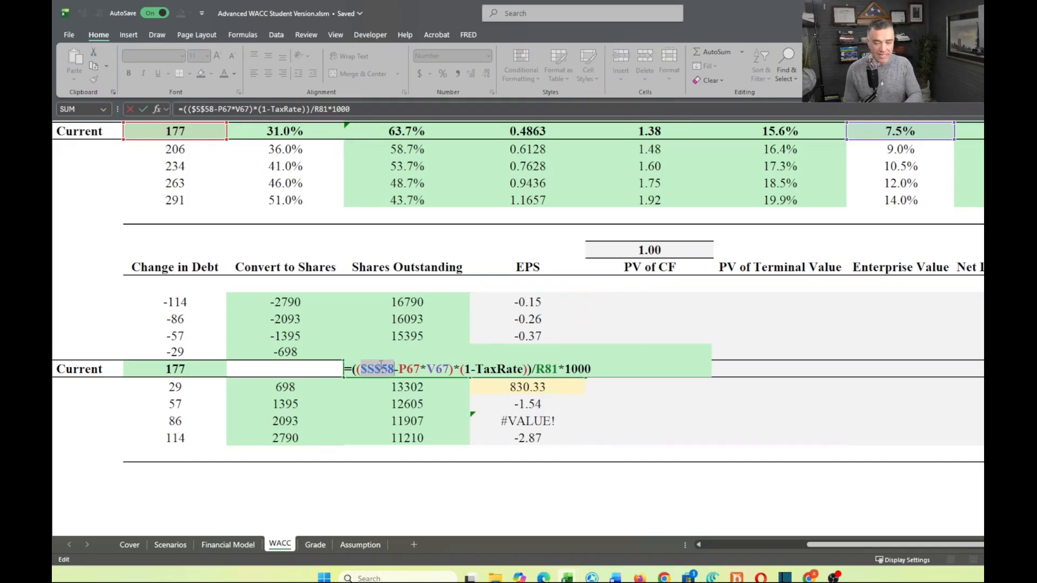
{"action": "key", "text": "ctrl+Return"}
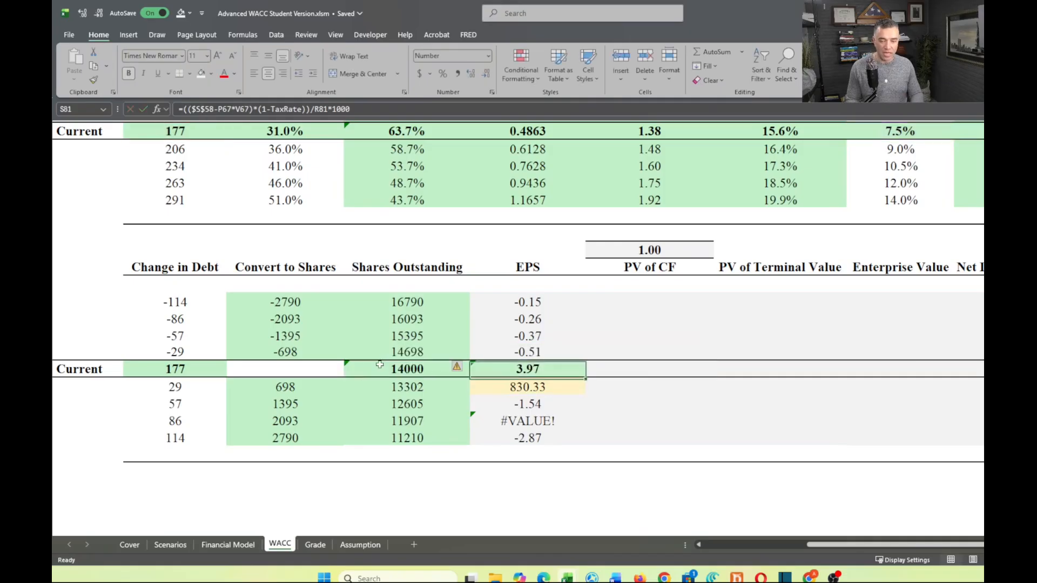
- Copy the corrected EPS formula with the absolute EBIT reference from the Current row to all nine EPS rows, pasting formulas only
{"action": "key", "text": "ctrl+c"}
{"action": "key", "text": "Up"}
{"action": "key", "text": "Up"}
{"action": "key", "text": "Up"}
{"action": "key", "text": "Up"}
{"action": "key", "text": "shift+Down"}
{"action": "key", "text": "shift+Down"}
{"action": "key", "text": "shift+Down"}
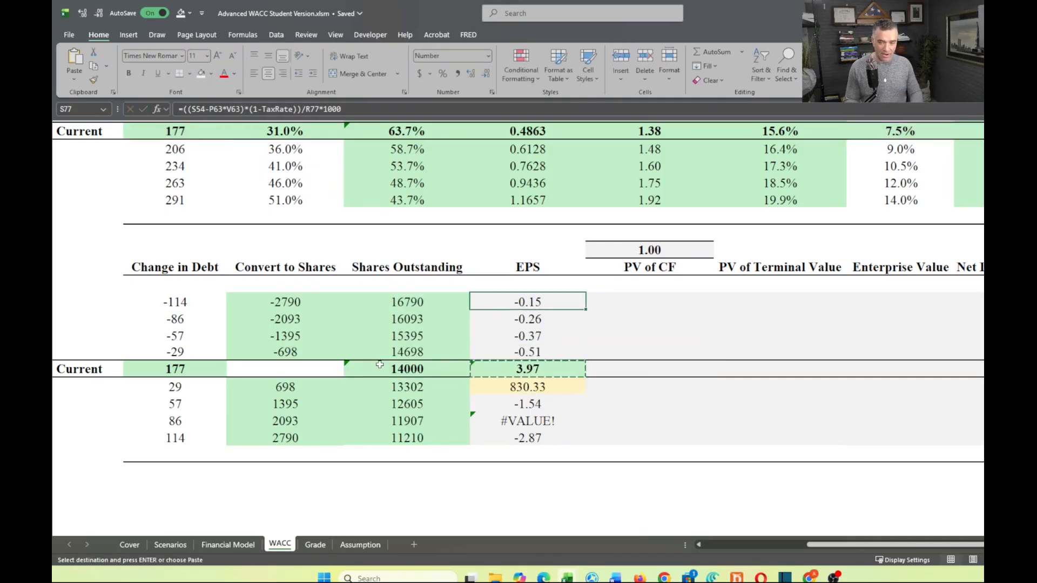
{"action": "key", "text": "shift+Down"}
{"action": "key", "text": "shift+Down"}
{"action": "key", "text": "shift+Down"}
{"action": "key", "text": "shift+Down"}
{"action": "key", "text": "shift+Down"}
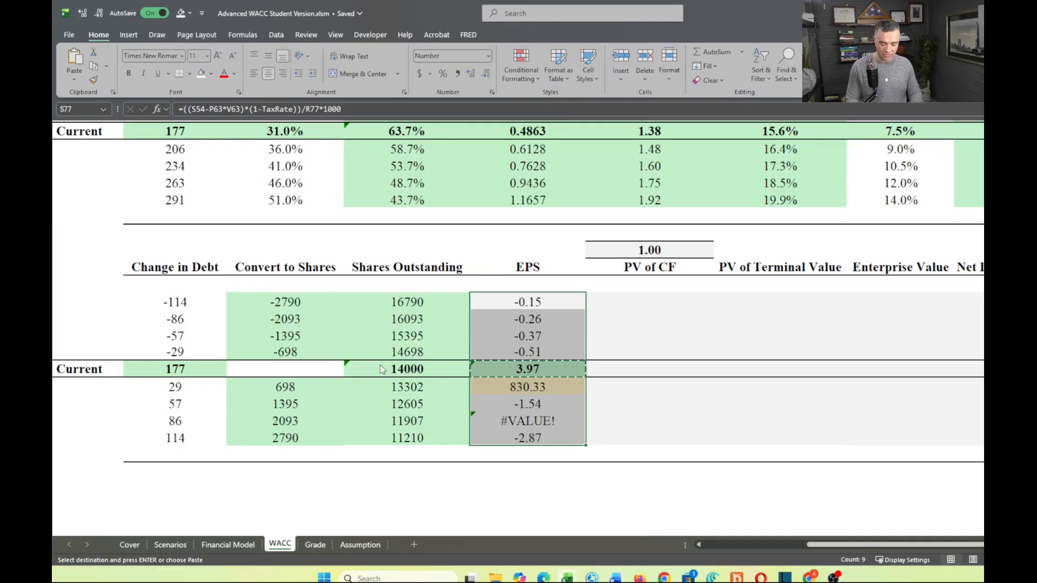
{"action": "key", "text": "ctrl+alt+v"}
{"action": "key", "text": "f"}
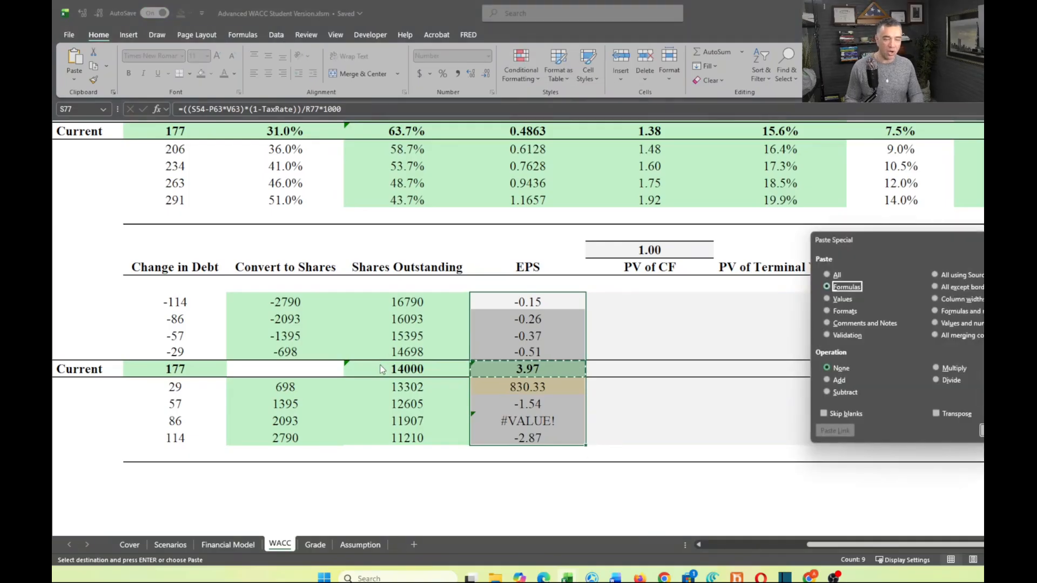
{"action": "key", "text": "Return"}
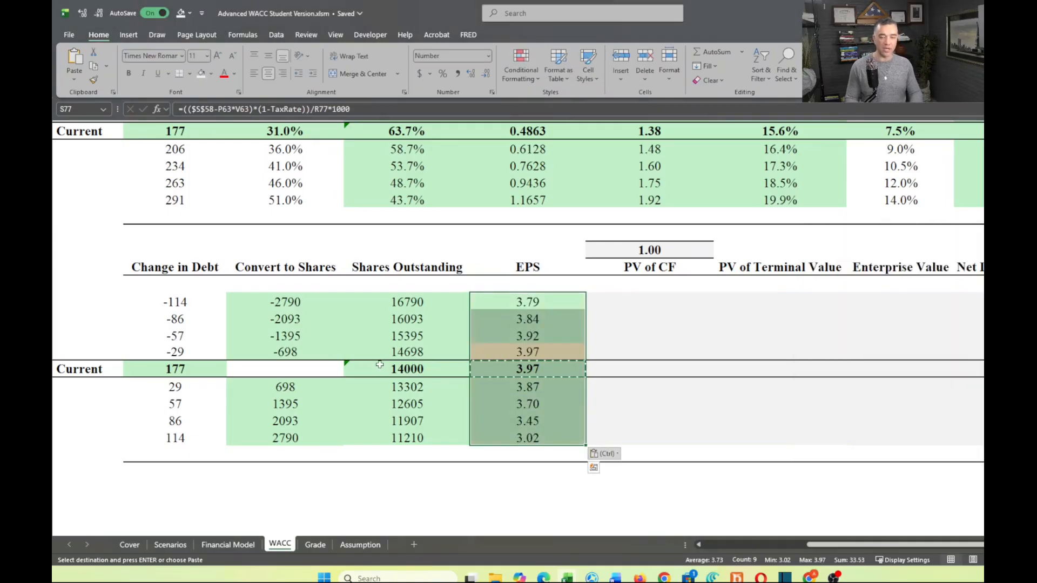
{"action": "left_click", "coordinate": [654, 400]}
{"action": "scroll", "coordinate": [654, 400], "scroll_direction": "right", "scroll_amount": 2}
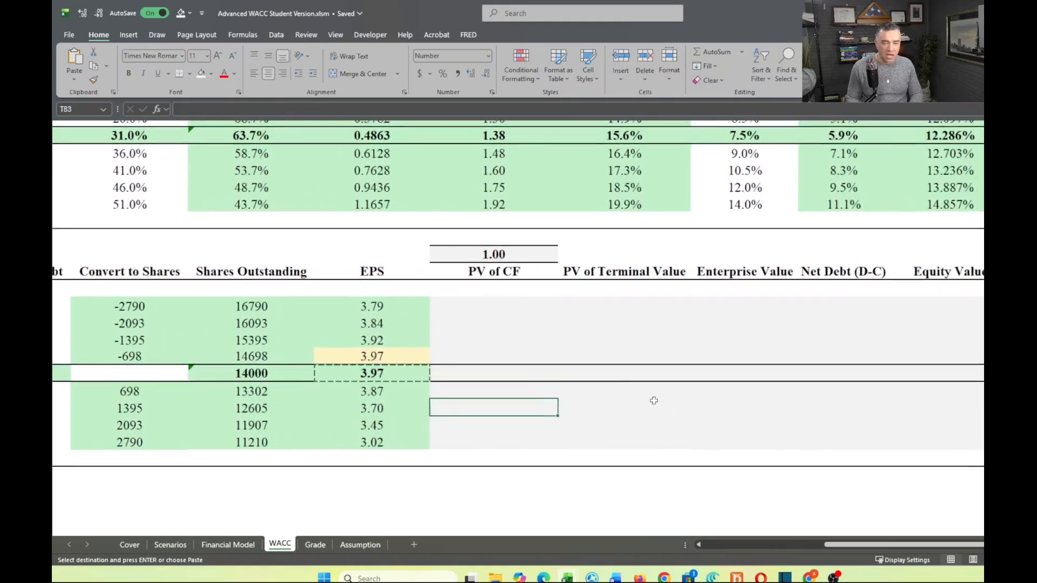
{"action": "scroll", "coordinate": [654, 401], "scroll_direction": "up", "scroll_amount": 2}
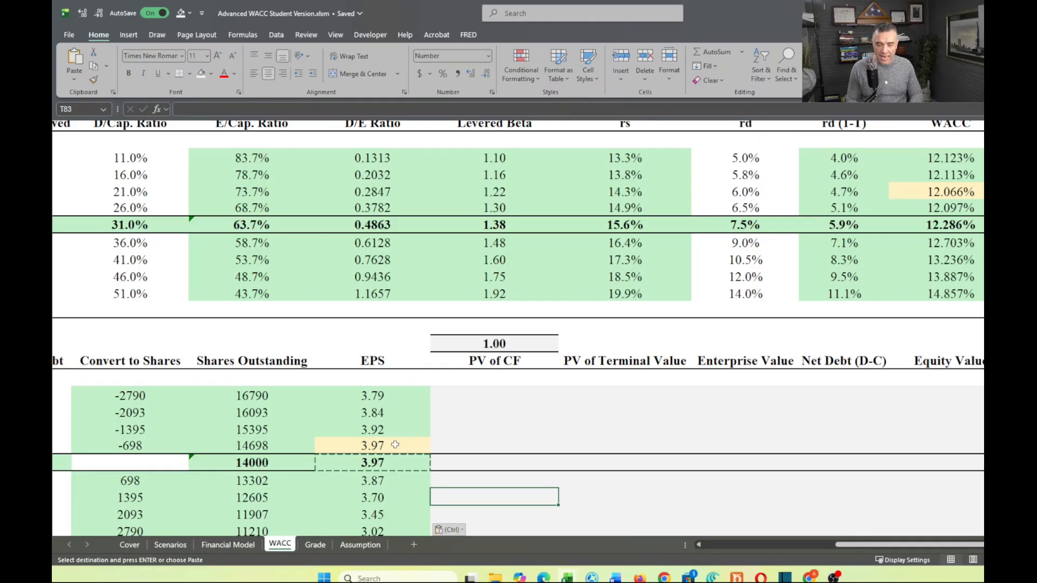
{"action": "double_click", "coordinate": [504, 441]}
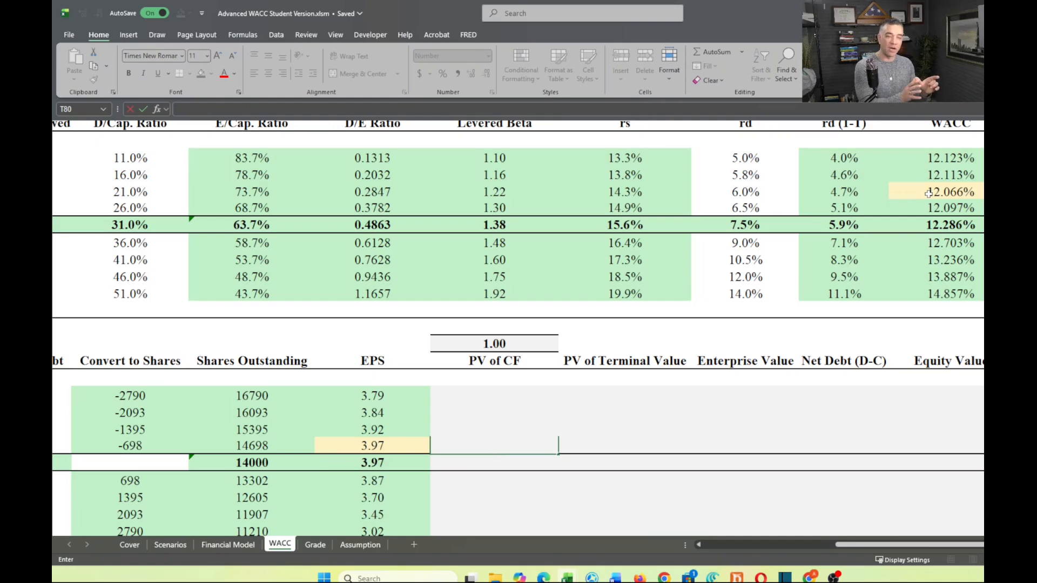
{"action": "scroll", "coordinate": [928, 193], "scroll_direction": "down", "scroll_amount": 2}
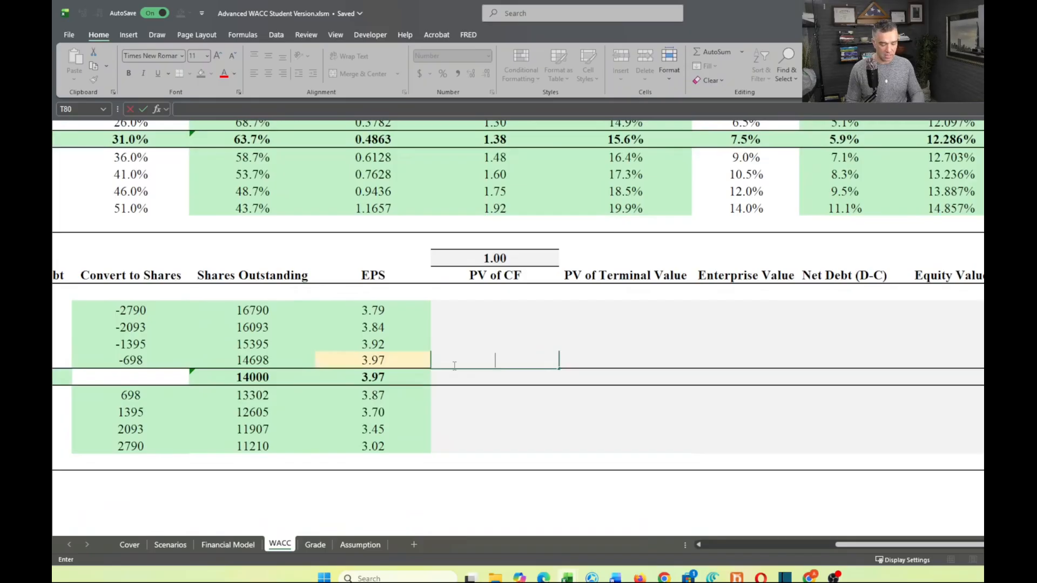
{"action": "key", "text": "Return"}
{"action": "key", "text": "alt+Tab"}
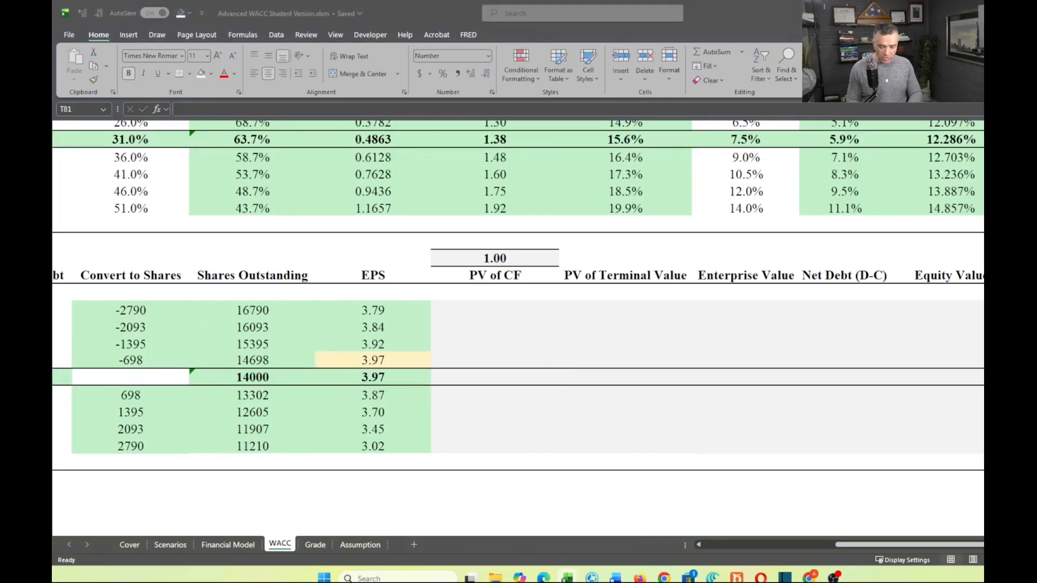
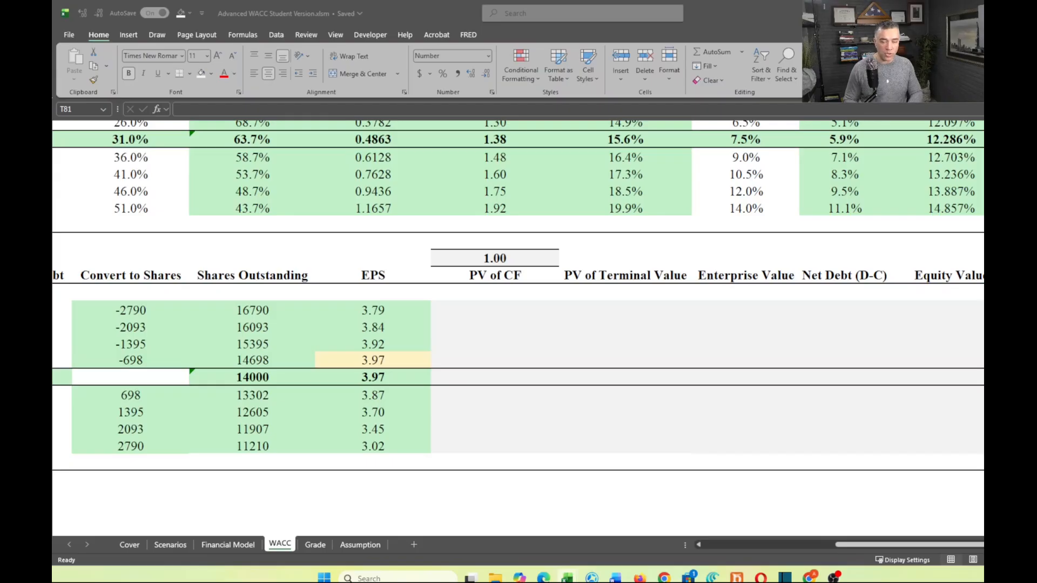
- Start an NPV formula in the Current row's PV of CF cell, using the Current row's WACC (X67) as the rate
{"action": "left_click", "coordinate": [462, 374]}
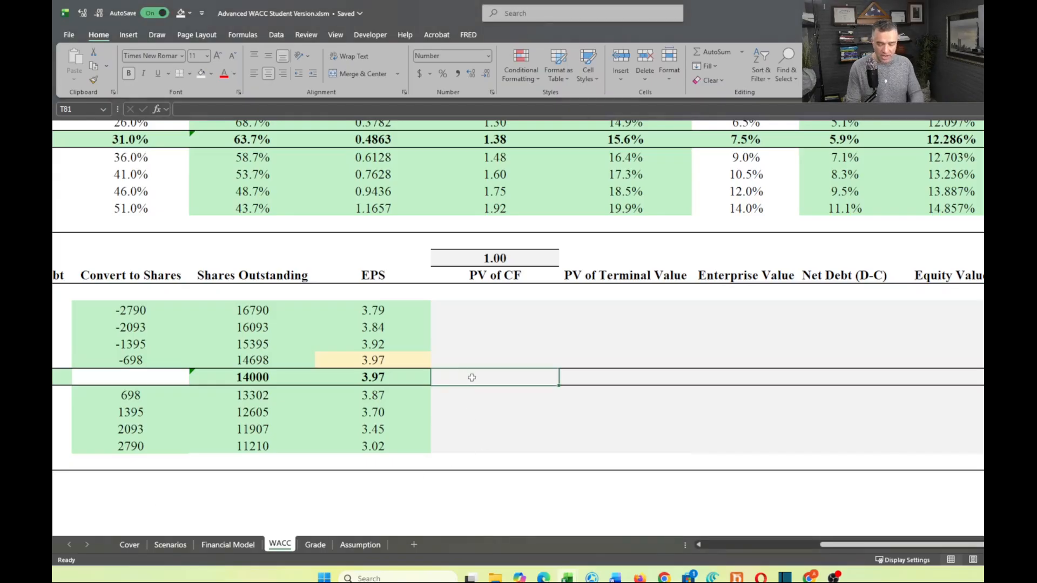
{"action": "type", "text": "=npv"}
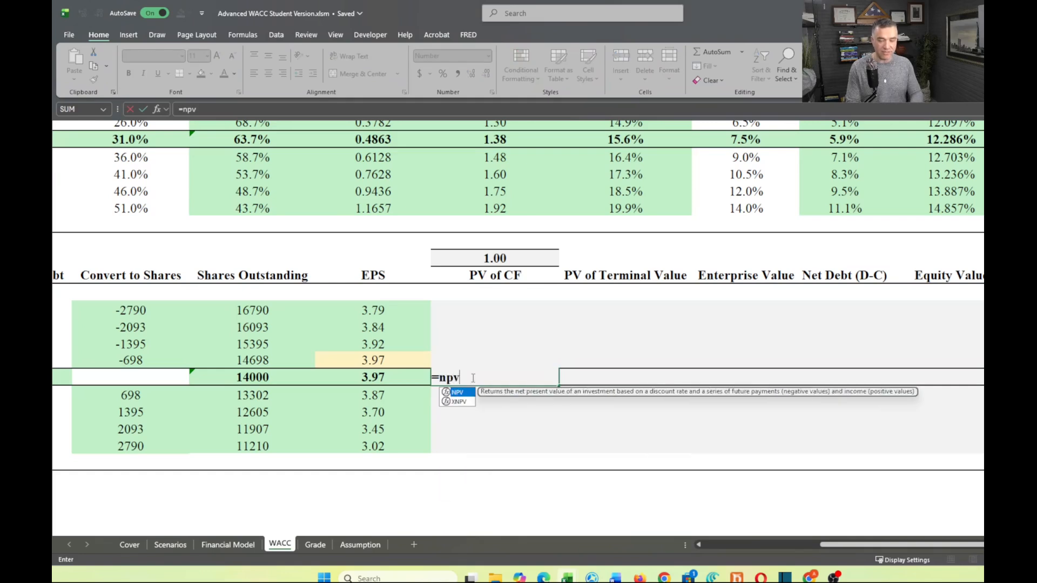
{"action": "key", "text": "Tab"}
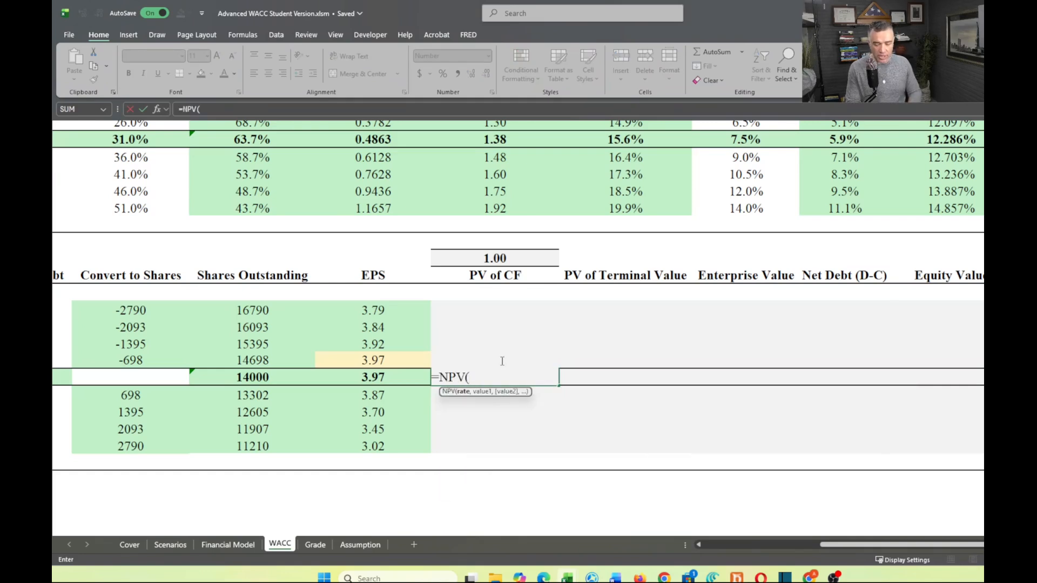
{"action": "scroll", "coordinate": [501, 361], "scroll_direction": "up", "scroll_amount": 4}
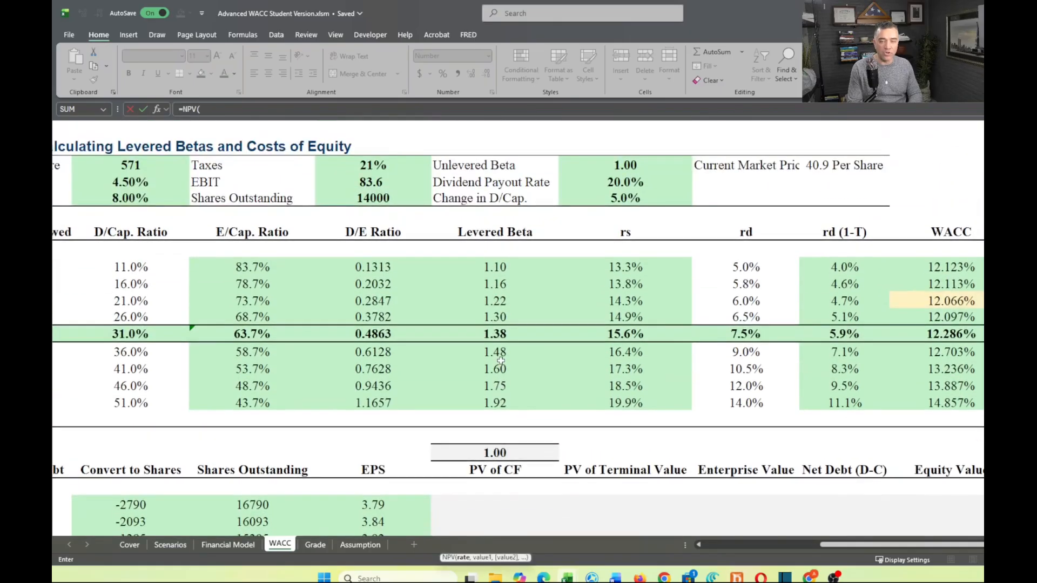
{"action": "scroll", "coordinate": [501, 361], "scroll_direction": "up", "scroll_amount": 4}
{"action": "scroll", "coordinate": [501, 360], "scroll_direction": "down", "scroll_amount": 4}
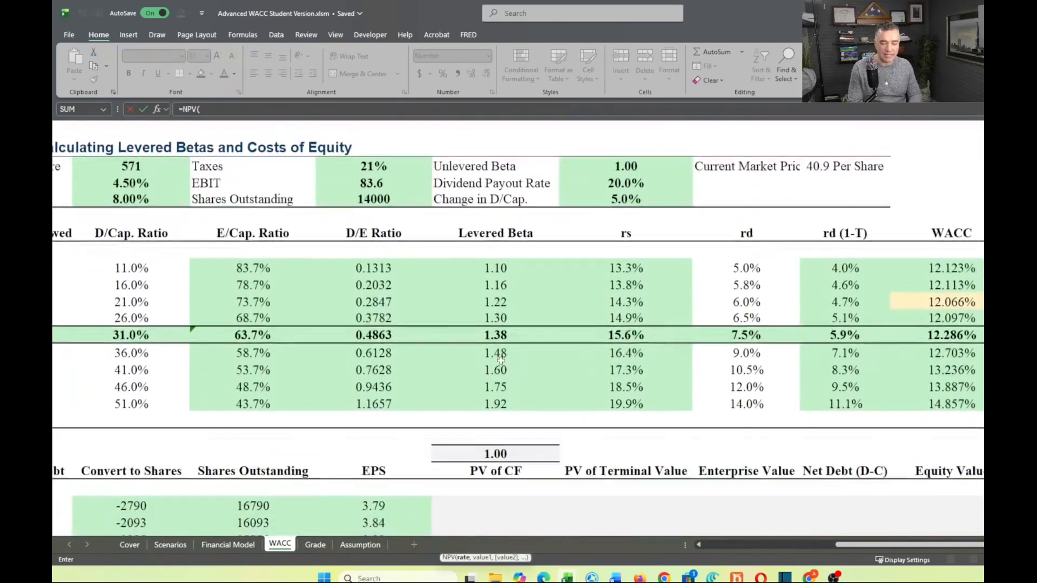
{"action": "scroll", "coordinate": [501, 360], "scroll_direction": "down", "scroll_amount": 4}
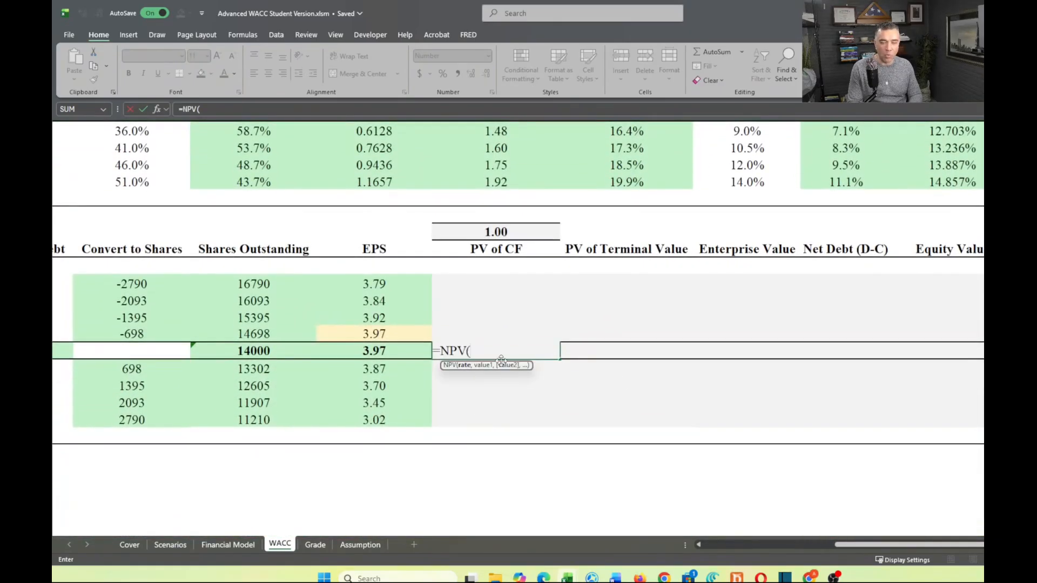
{"action": "scroll", "coordinate": [576, 302], "scroll_direction": "up", "scroll_amount": 3}
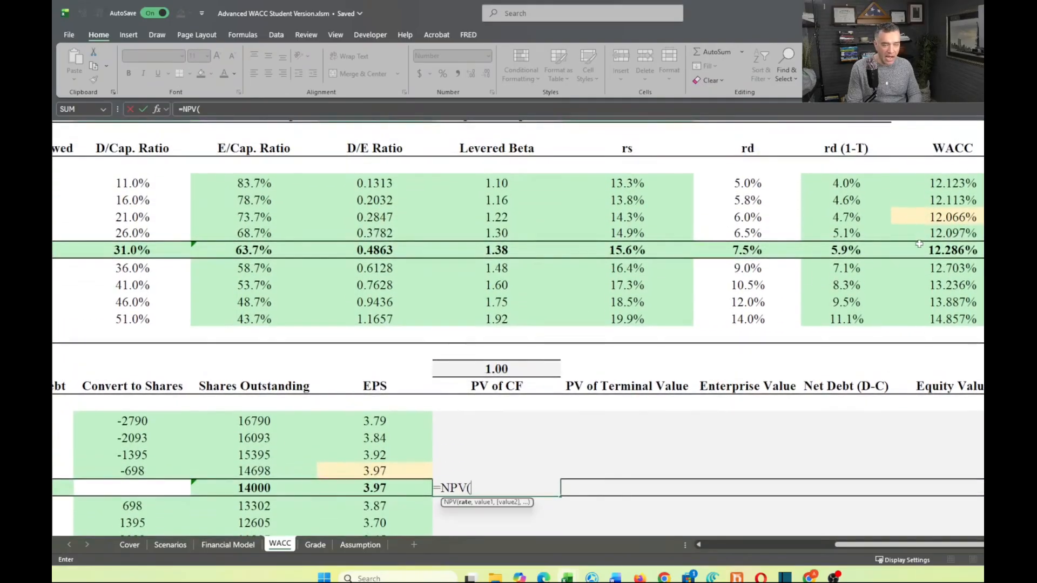
{"action": "left_click", "coordinate": [958, 249]}
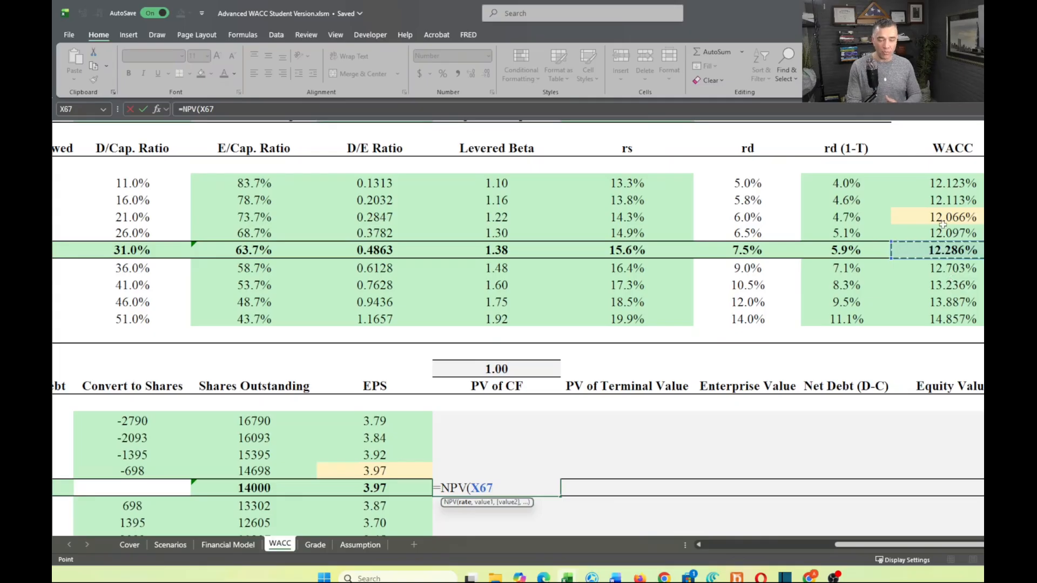
{"action": "type", "text": ","}
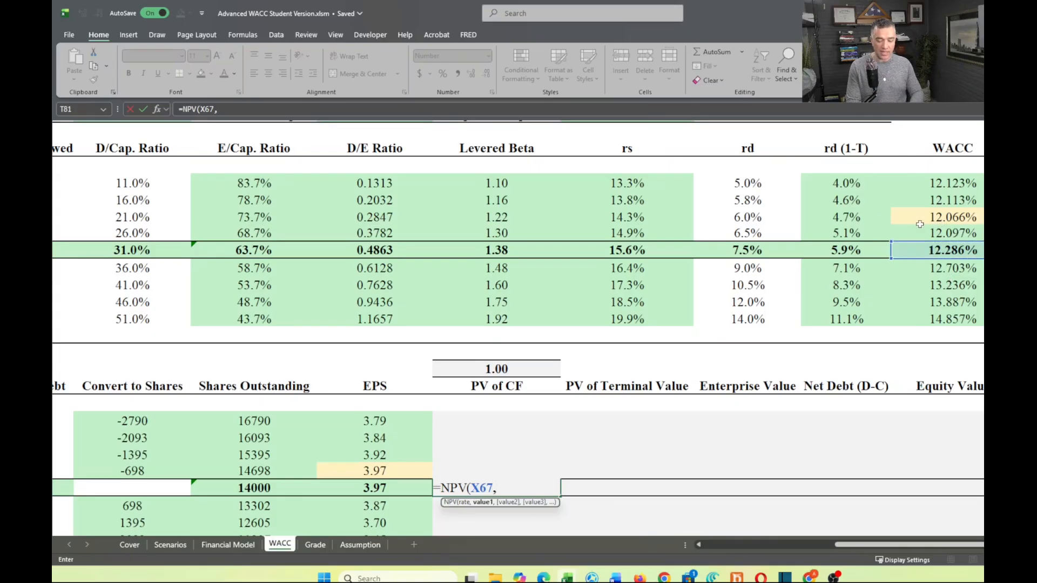
- Try to complete the NPV formula with the 2026F–2030F unlevered free cash flows as the absolute range $R$15:$V$15
{"action": "scroll", "coordinate": [722, 218], "scroll_direction": "up", "scroll_amount": 2}
{"action": "scroll", "coordinate": [722, 218], "scroll_direction": "up", "scroll_amount": 10}
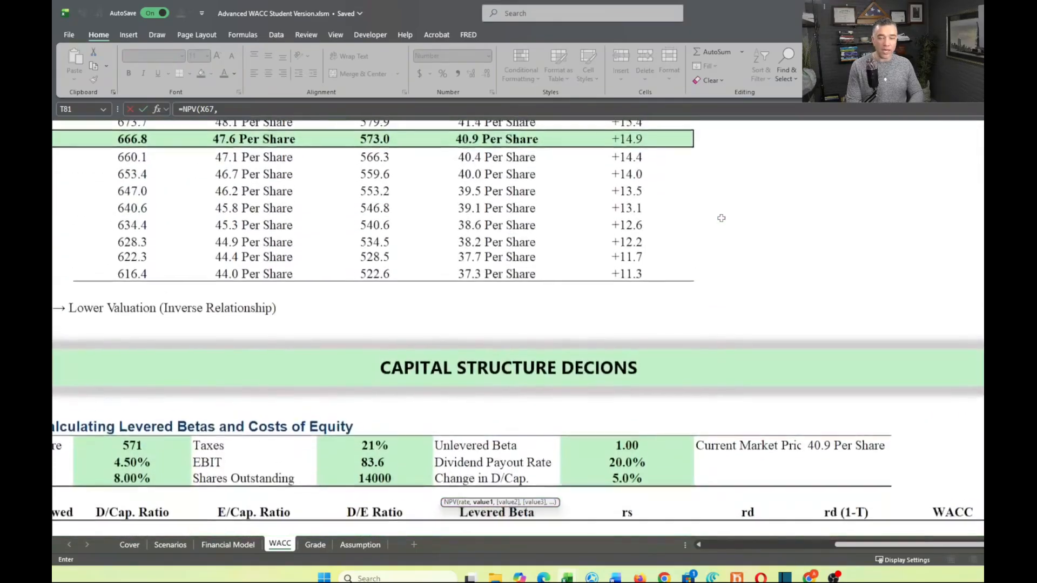
{"action": "scroll", "coordinate": [722, 219], "scroll_direction": "up", "scroll_amount": 6}
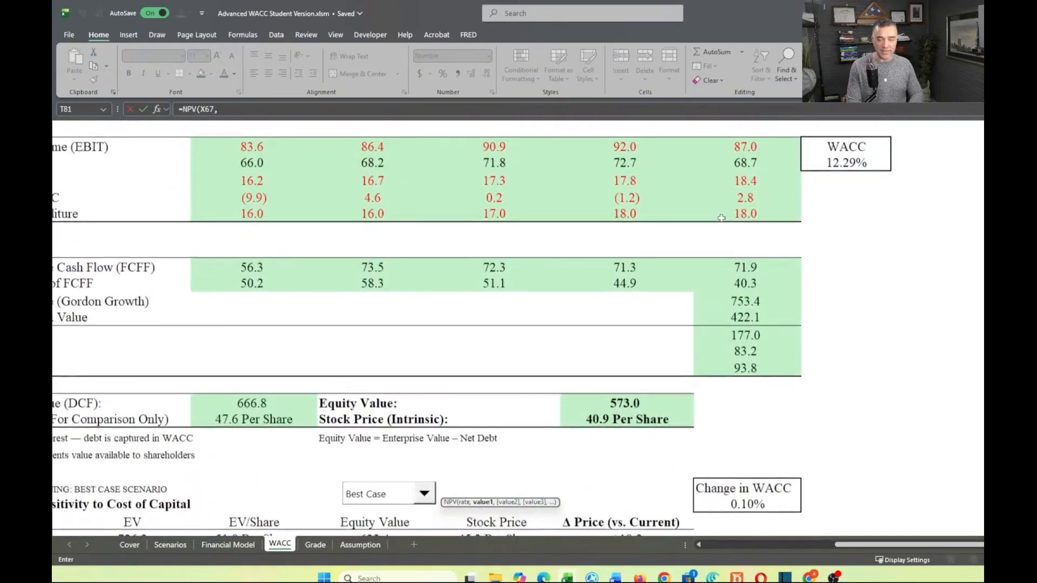
{"action": "scroll", "coordinate": [557, 292], "scroll_direction": "left", "scroll_amount": 5}
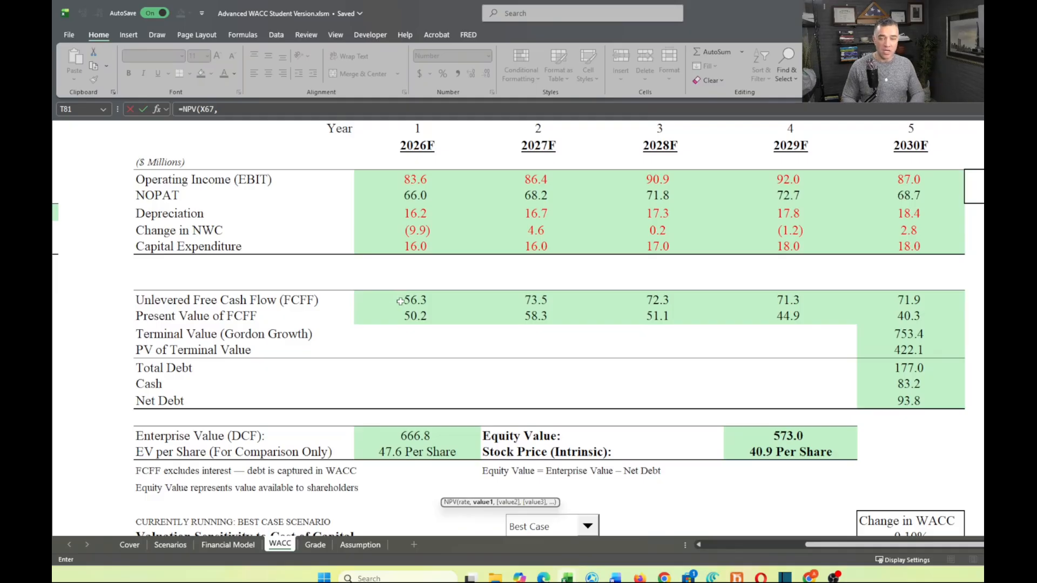
{"action": "left_click_drag", "start_coordinate": [399, 300], "coordinate": [875, 300]}
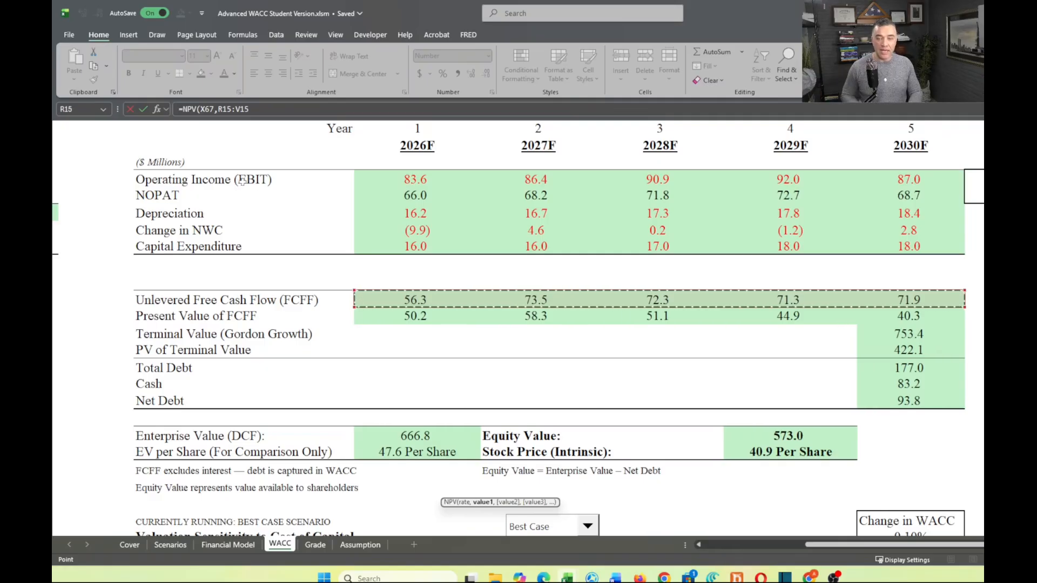
{"action": "left_click", "coordinate": [258, 111]}
{"action": "left_click_drag", "start_coordinate": [259, 113], "coordinate": [214, 119]}
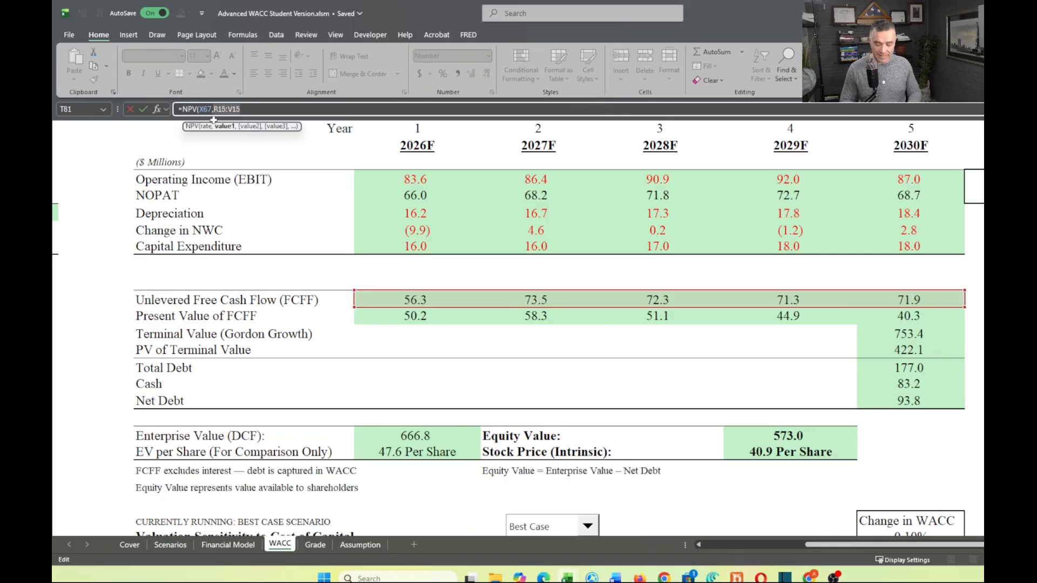
{"action": "key", "text": "F4"}
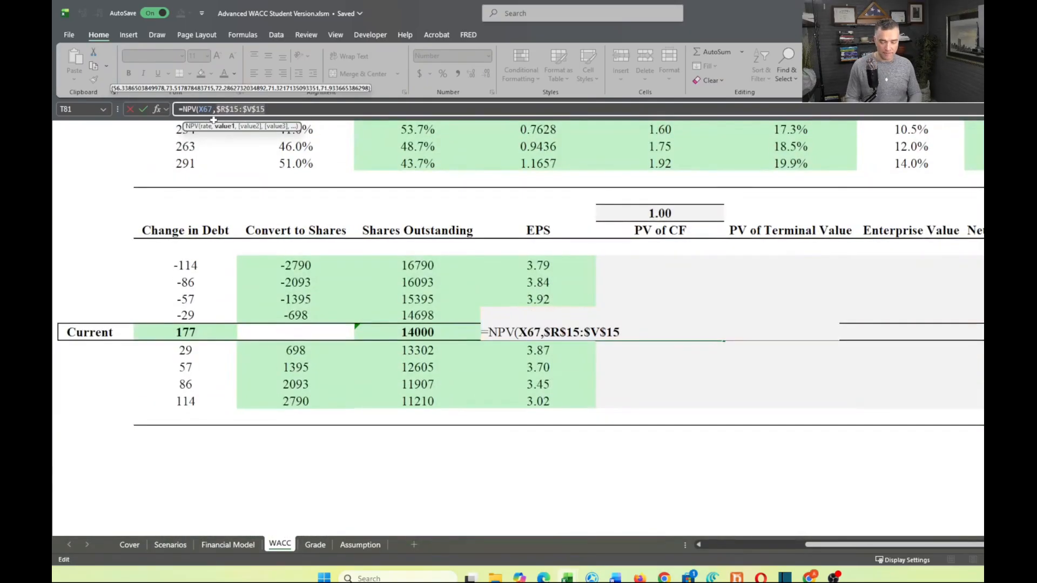
{"action": "key", "text": "Return"}
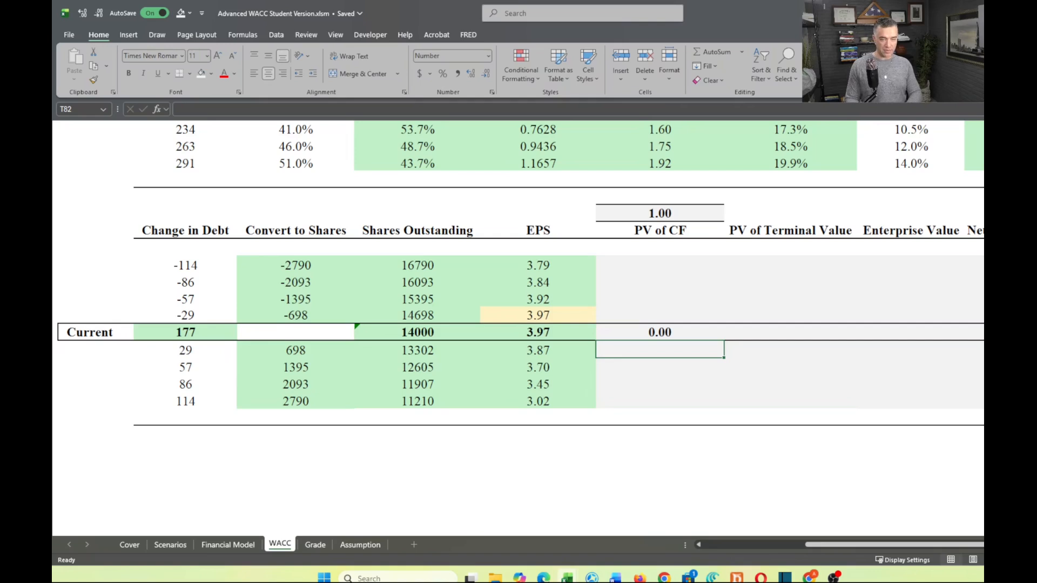
{"action": "left_click_drag", "start_coordinate": [642, 341], "coordinate": [643, 339]}
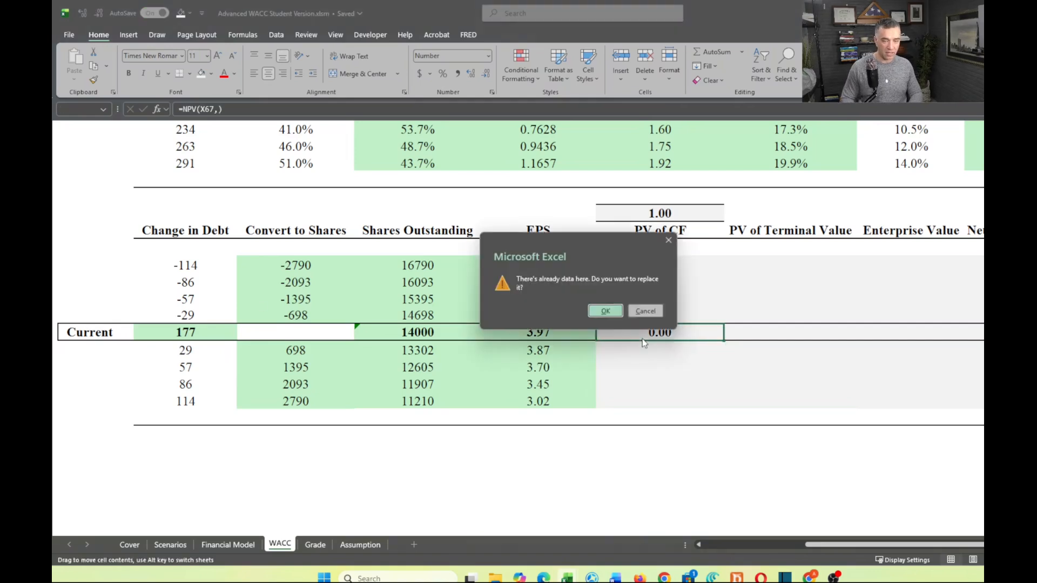
{"action": "left_click", "coordinate": [668, 241]}
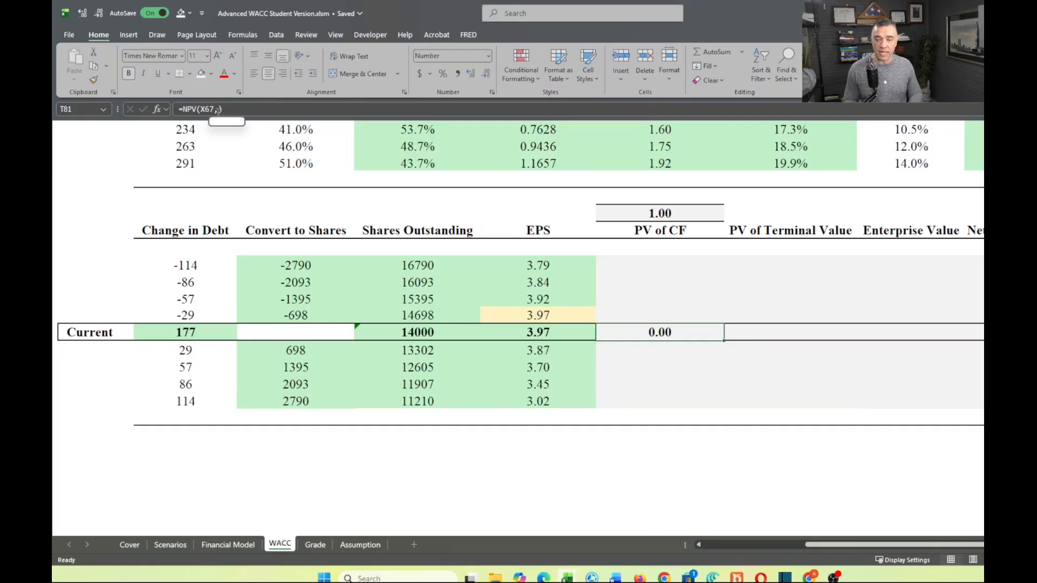
- Add the five FCFF values as the absolute range $R$15:$V$15 to the Current row's PV of CF formula, giving =NPV(X67,$R$15:$V$15)
{"action": "left_click", "coordinate": [216, 110]}
{"action": "scroll", "coordinate": [261, 171], "scroll_direction": "up", "scroll_amount": 6}
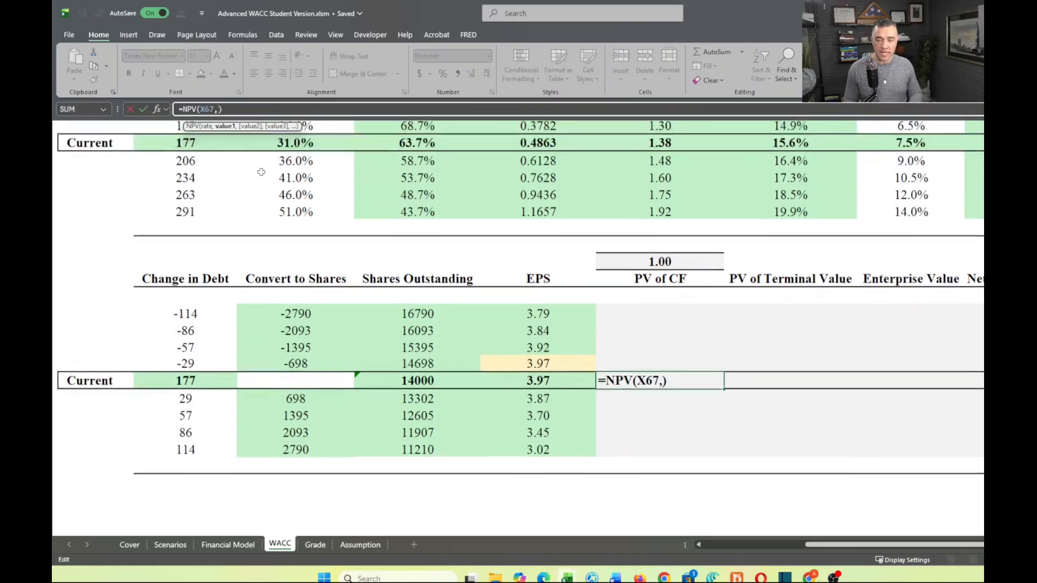
{"action": "scroll", "coordinate": [260, 171], "scroll_direction": "up", "scroll_amount": 15}
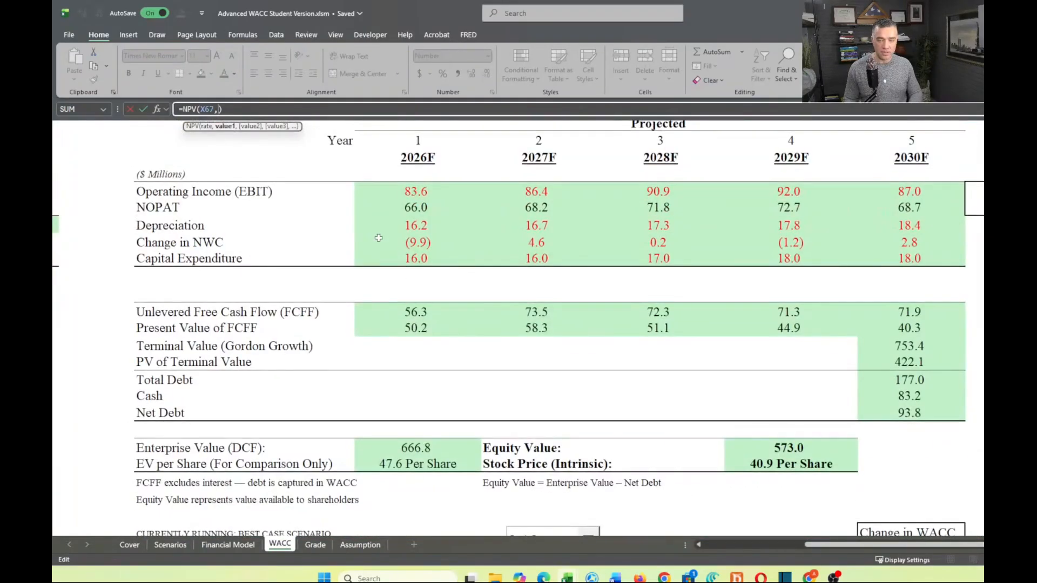
{"action": "left_click_drag", "start_coordinate": [417, 309], "coordinate": [873, 307]}
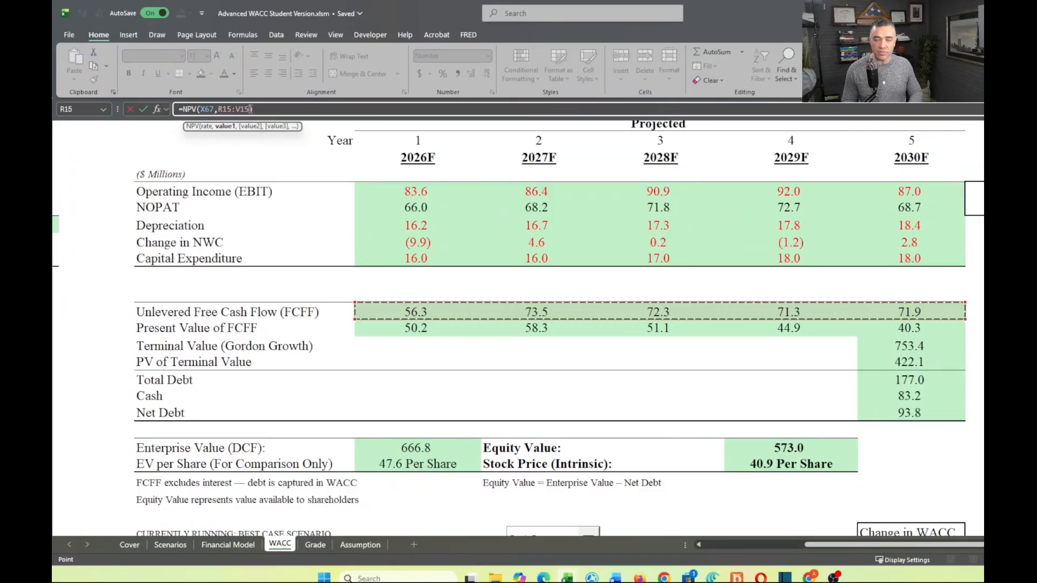
{"action": "left_click", "coordinate": [218, 110]}
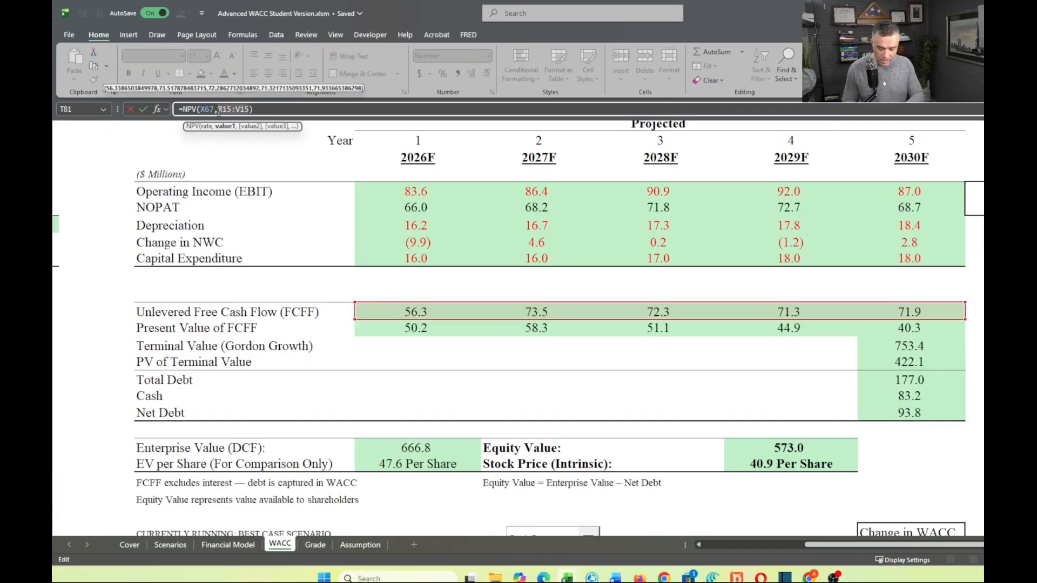
{"action": "key", "text": "F4"}
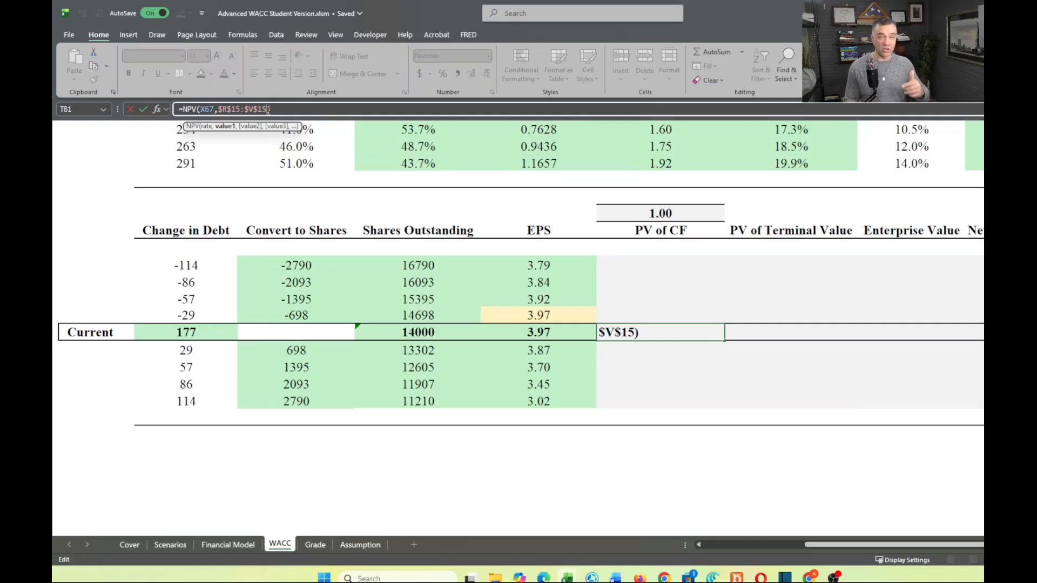
{"action": "key", "text": "Return"}
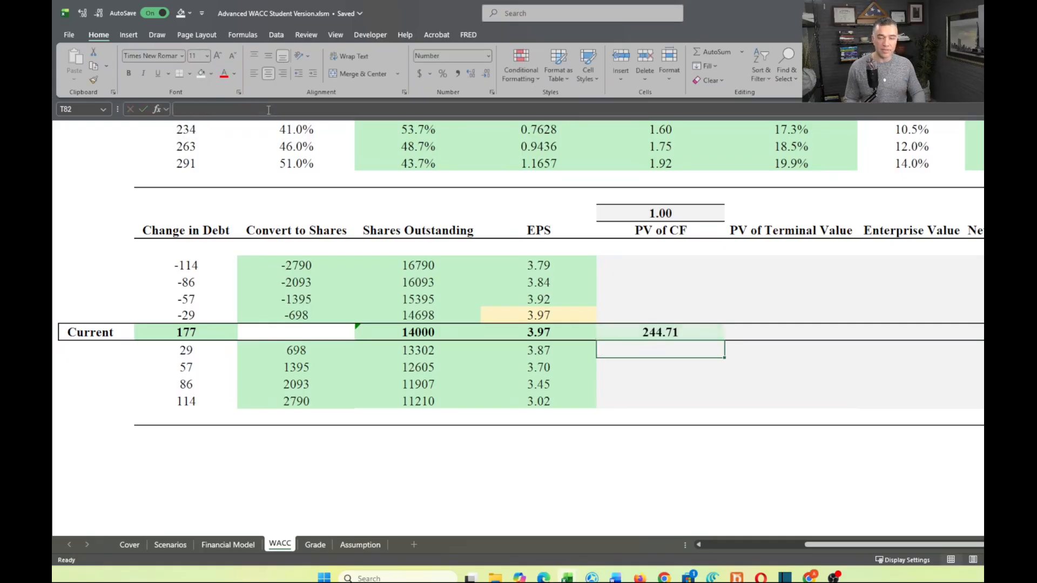
{"action": "scroll", "coordinate": [662, 324], "scroll_direction": "right", "scroll_amount": 2}
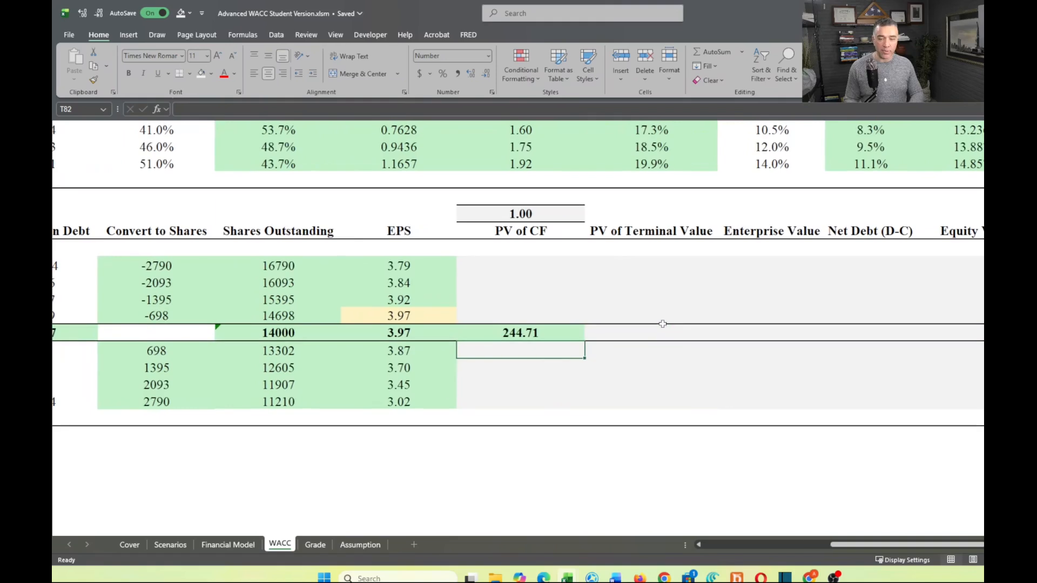
- Copy the PV of CF formula from the Current row to all nine PV of CF rows, pasting formulas only
{"action": "left_click", "coordinate": [536, 331]}
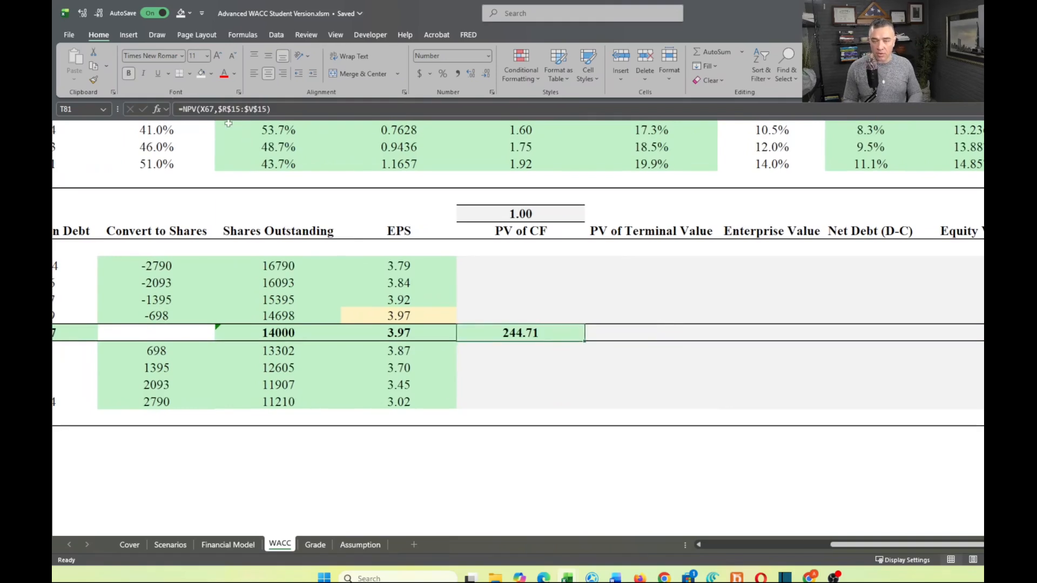
{"action": "key", "text": "ctrl+c"}
{"action": "key", "text": "Up"}
{"action": "key", "text": "Up"}
{"action": "key", "text": "Up"}
{"action": "key", "text": "Up"}
{"action": "key", "text": "shift+Down"}
{"action": "key", "text": "shift+Down"}
{"action": "key", "text": "shift+Down"}
{"action": "key", "text": "shift+Down"}
{"action": "key", "text": "shift+Down"}
{"action": "key", "text": "shift+Down"}
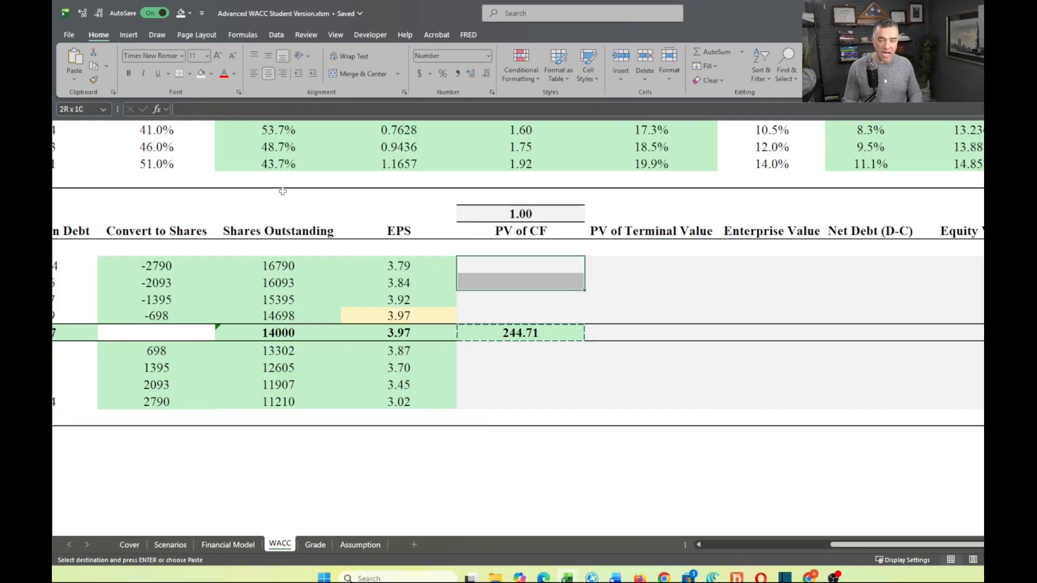
{"action": "key", "text": "shift+Down"}
{"action": "key", "text": "shift+Down"}
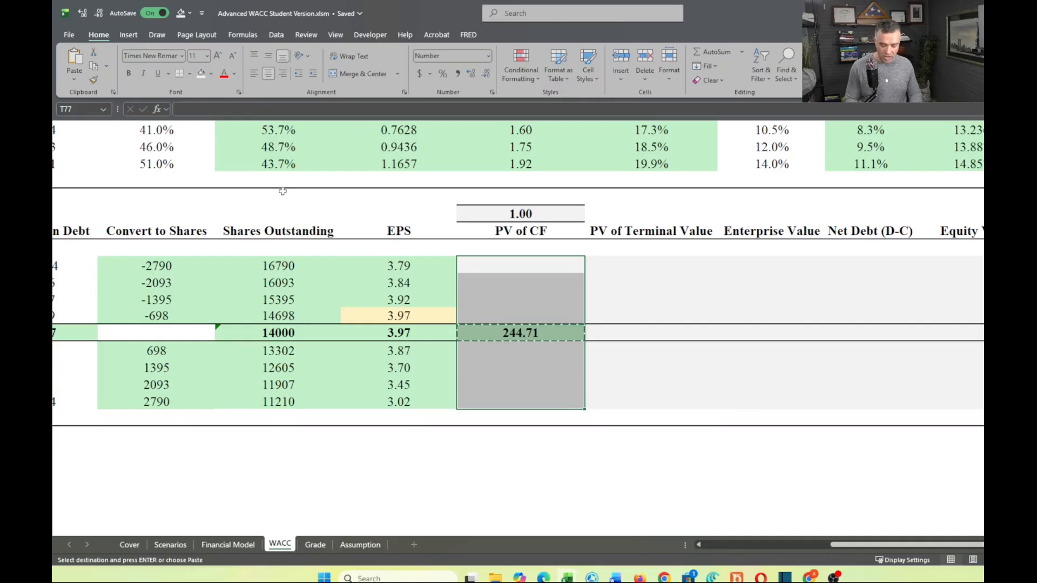
{"action": "key", "text": "ctrl+alt+v"}
{"action": "key", "text": "f"}
{"action": "key", "text": "Return"}
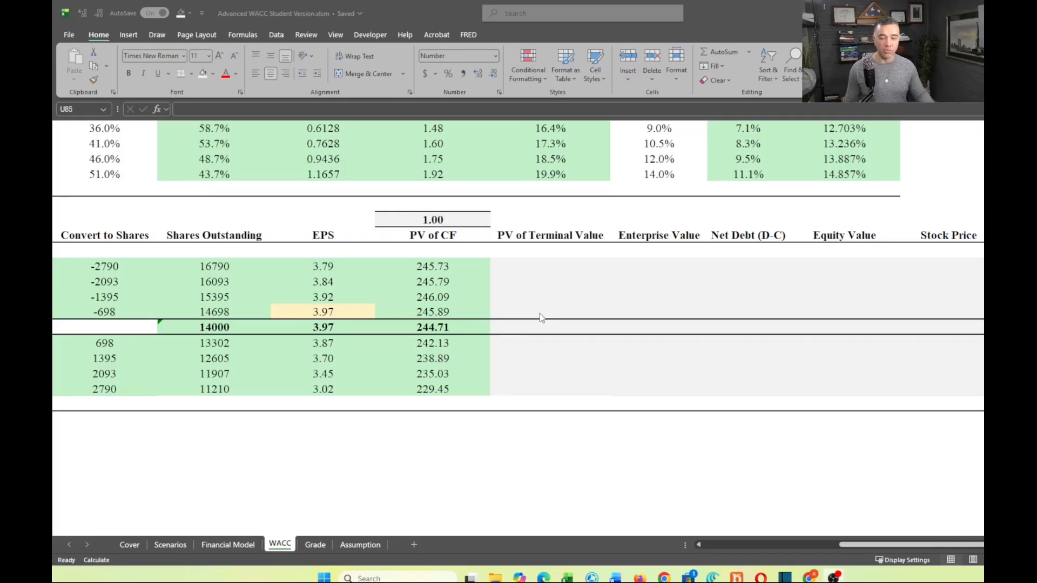
- Start the Current row's PV of Terminal Value formula with the 2030F FCFF grown at the absolute long-run growth rate, =(V15*(1+$E$20))/
{"action": "left_click", "coordinate": [529, 327]}
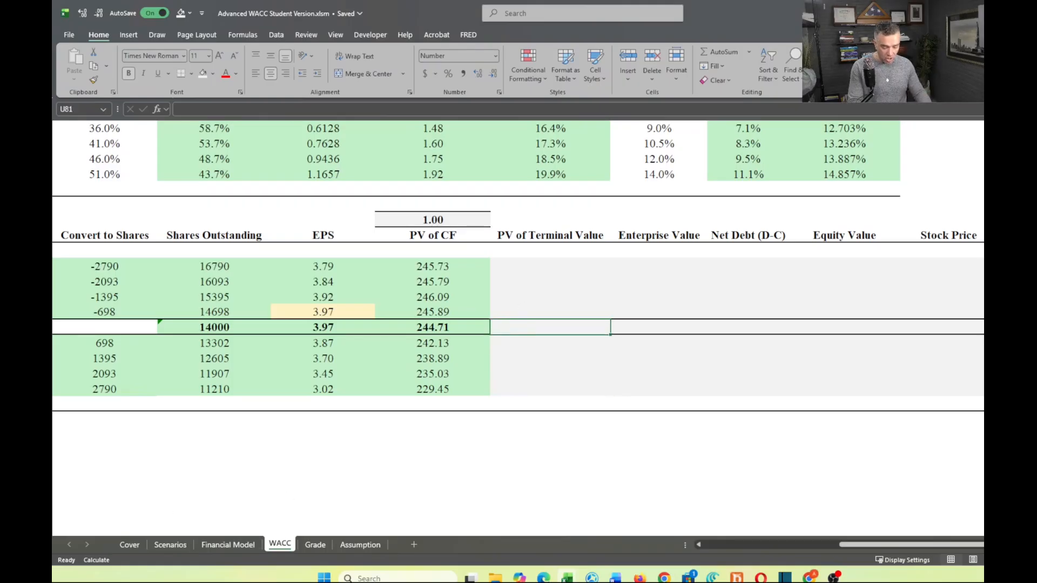
{"action": "key", "text": "super+d"}
{"action": "key", "text": "super+d"}
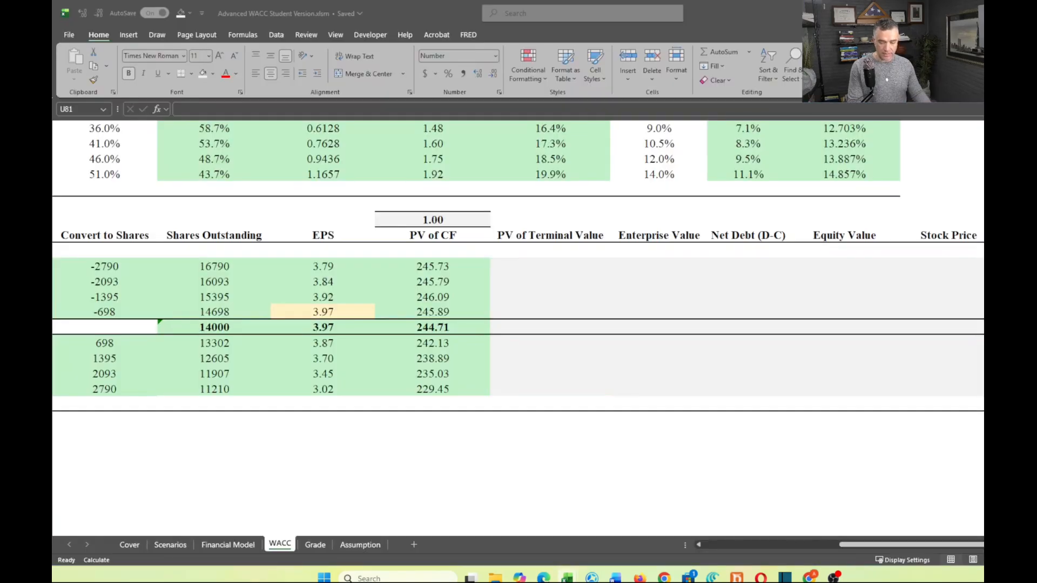
{"action": "left_click", "coordinate": [557, 328]}
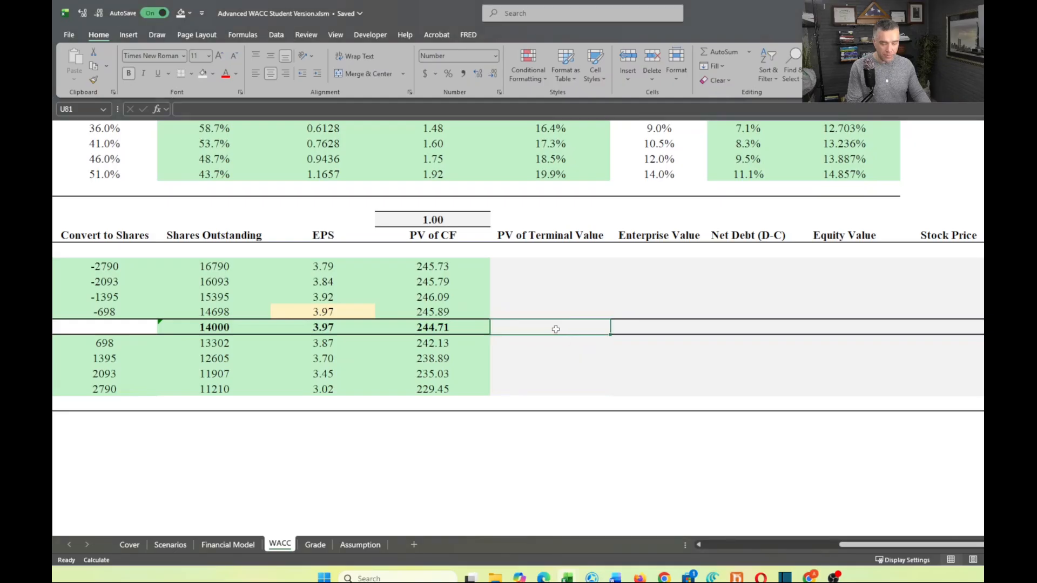
{"action": "type", "text": "=("}
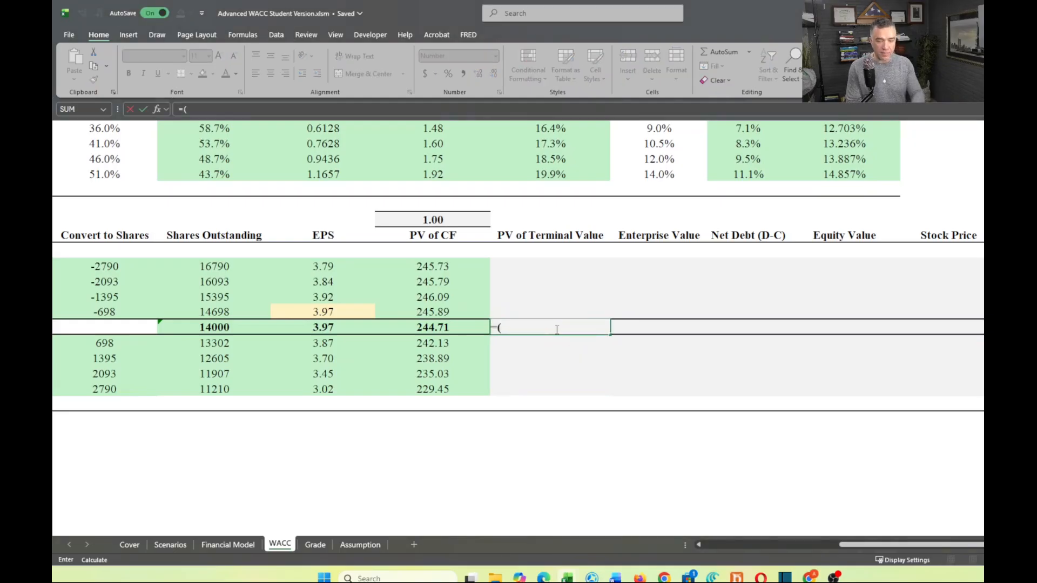
{"action": "scroll", "coordinate": [659, 275], "scroll_direction": "up", "scroll_amount": 12}
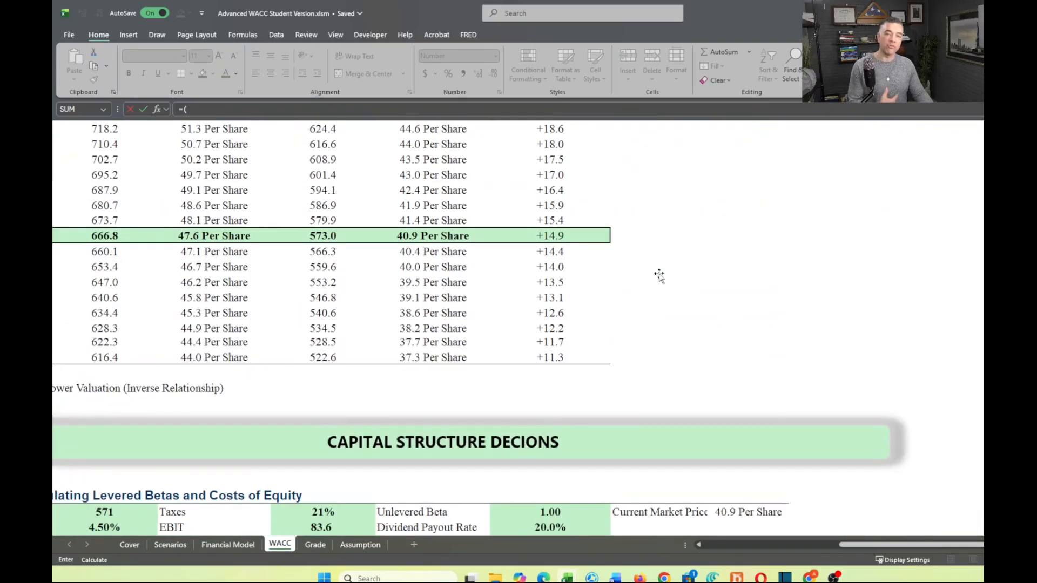
{"action": "scroll", "coordinate": [659, 275], "scroll_direction": "up", "scroll_amount": 12}
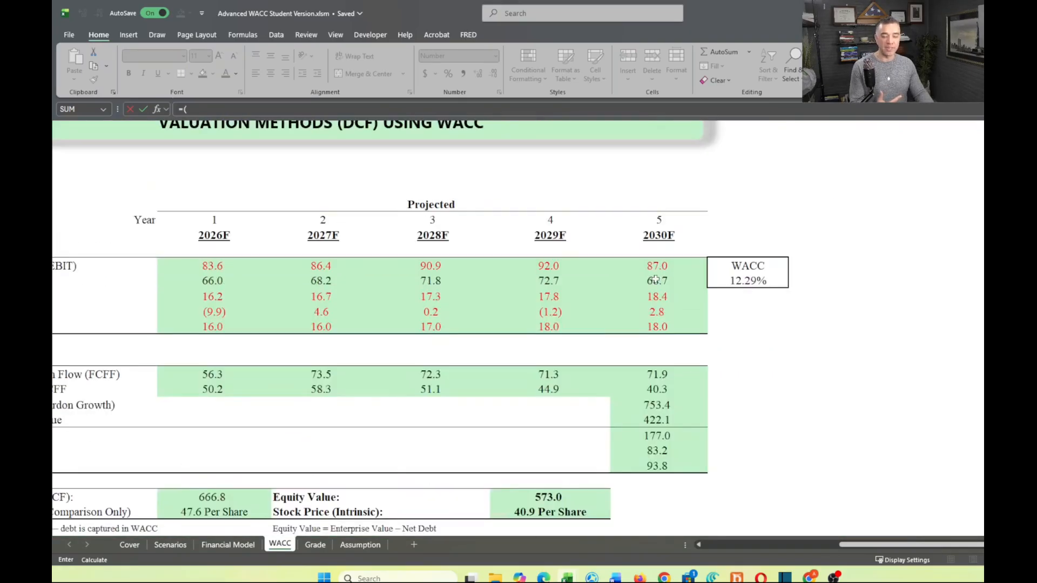
{"action": "left_click", "coordinate": [666, 370]}
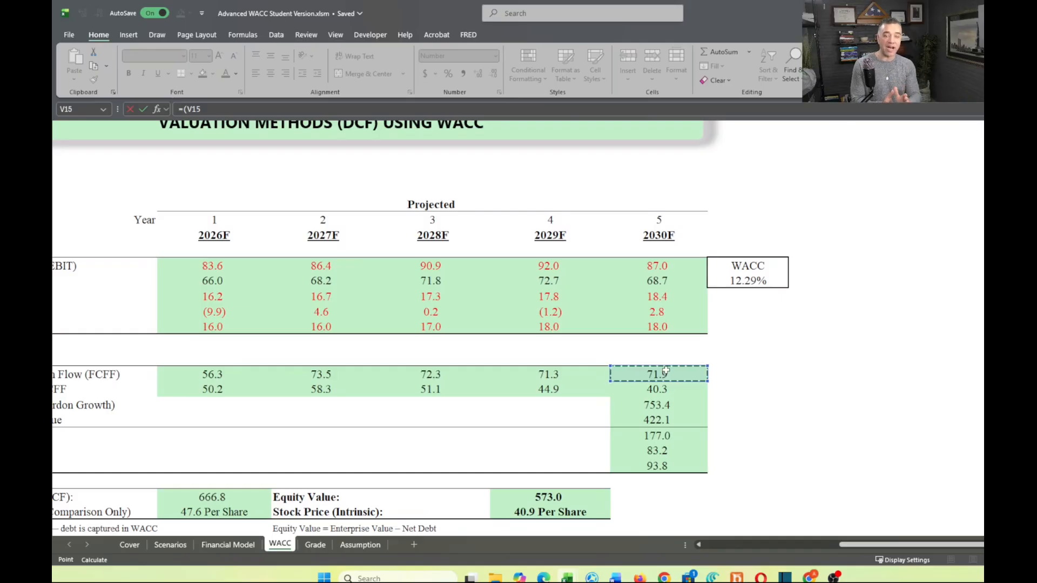
{"action": "type", "text": "*(1+"}
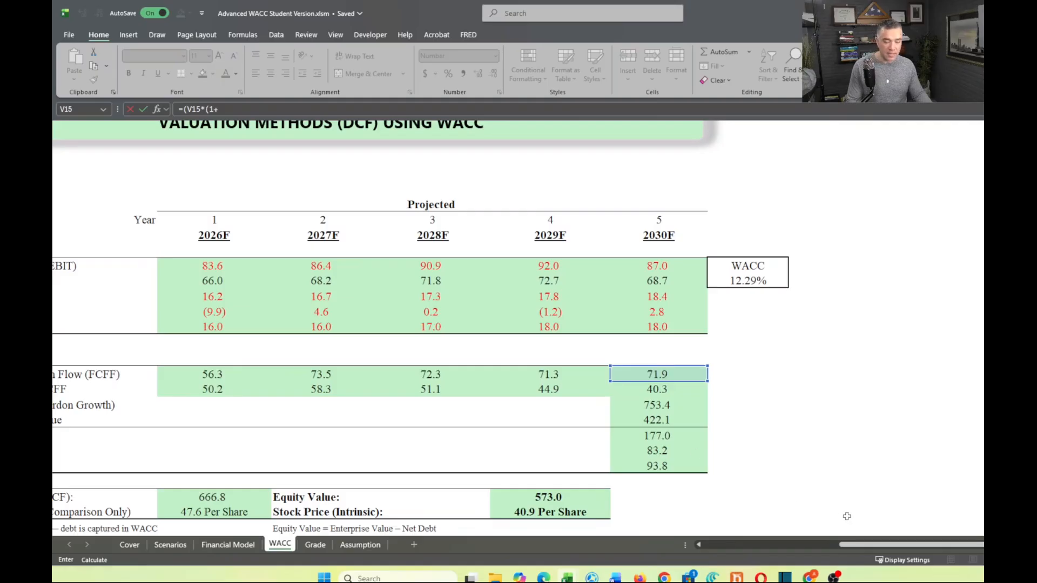
{"action": "scroll", "coordinate": [767, 562], "scroll_direction": "left", "scroll_amount": 5}
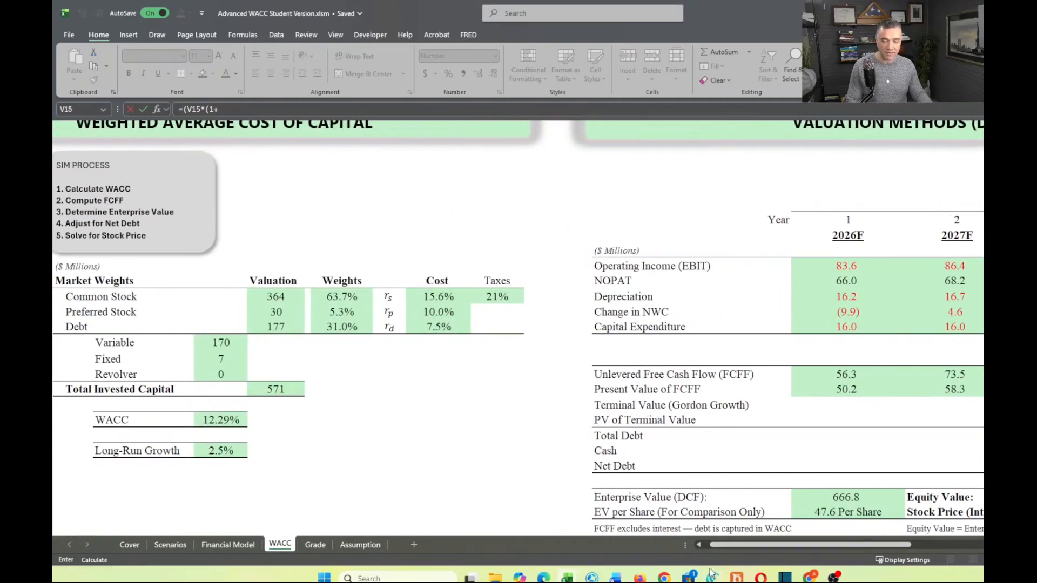
{"action": "left_click", "coordinate": [220, 420]}
{"action": "left_click", "coordinate": [219, 451]}
{"action": "key", "text": "F4"}
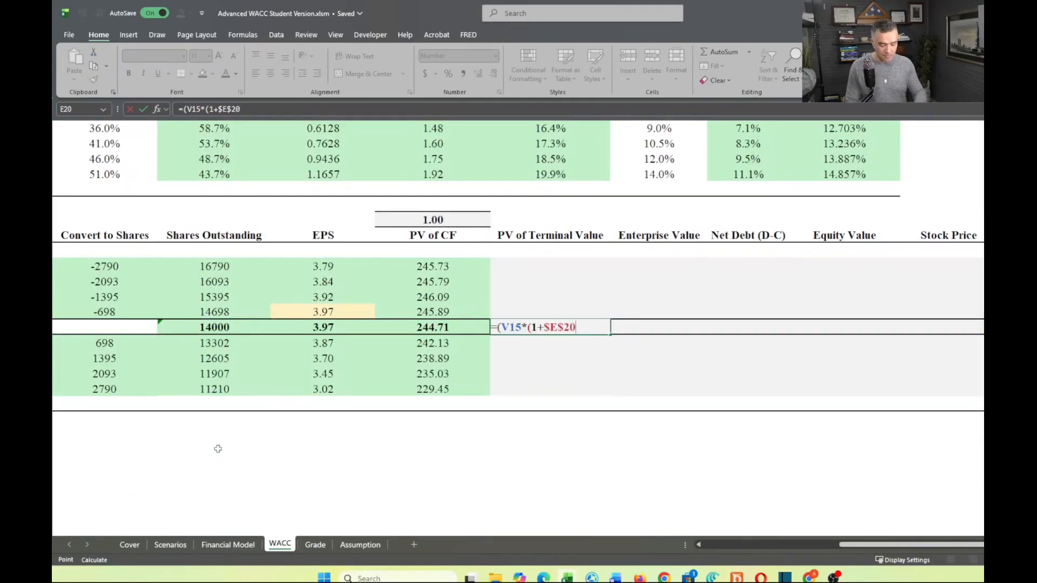
{"action": "type", "text": "))/"}
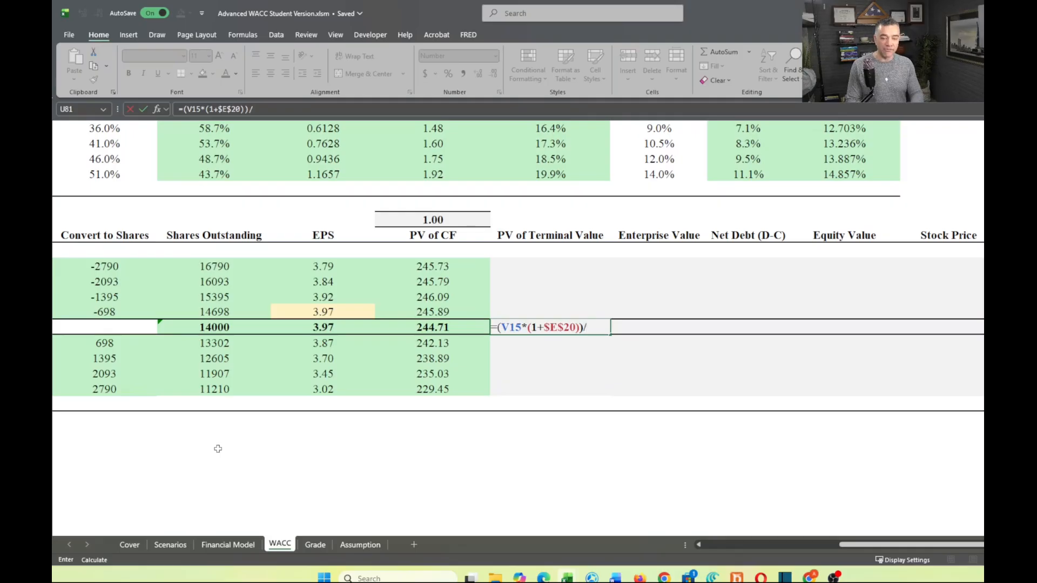
- Add the terminal value formula's denominator as the Current row's WACC minus the absolute long-run growth rate, (X67-$E$20)
{"action": "scroll", "coordinate": [253, 430], "scroll_direction": "up", "scroll_amount": 3}
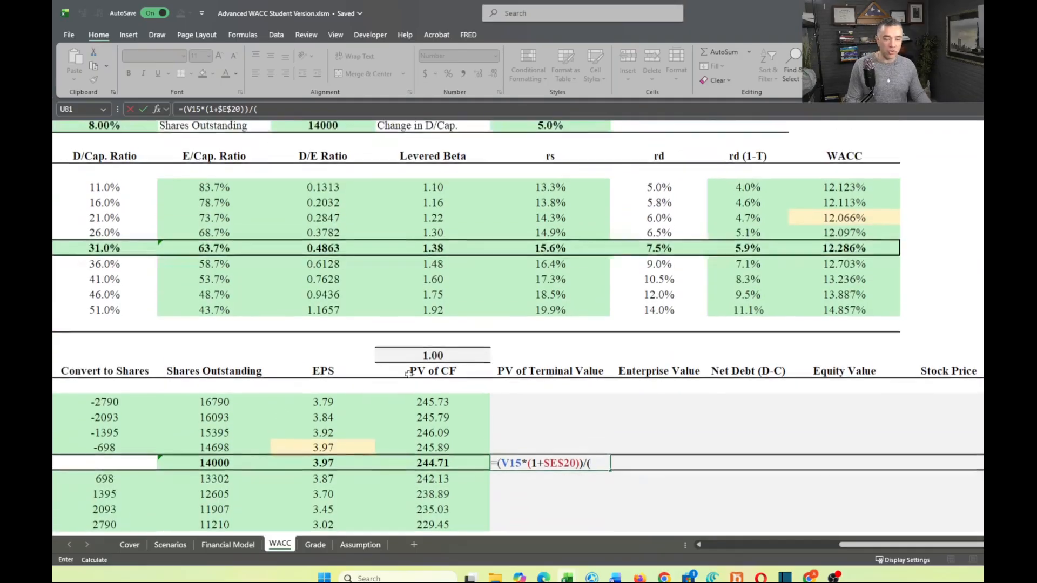
{"action": "left_click", "coordinate": [841, 250]}
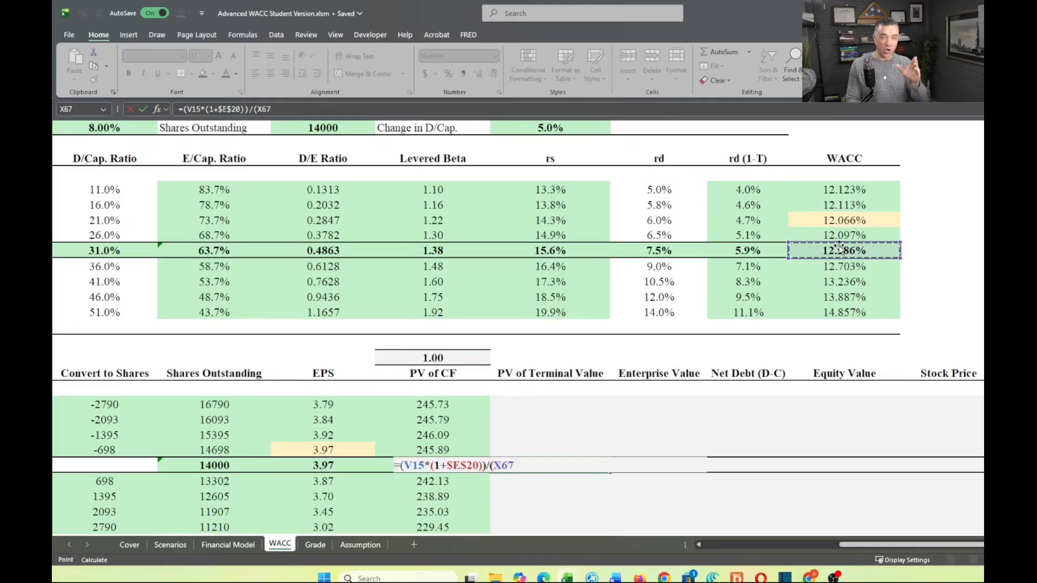
{"action": "type", "text": "-"}
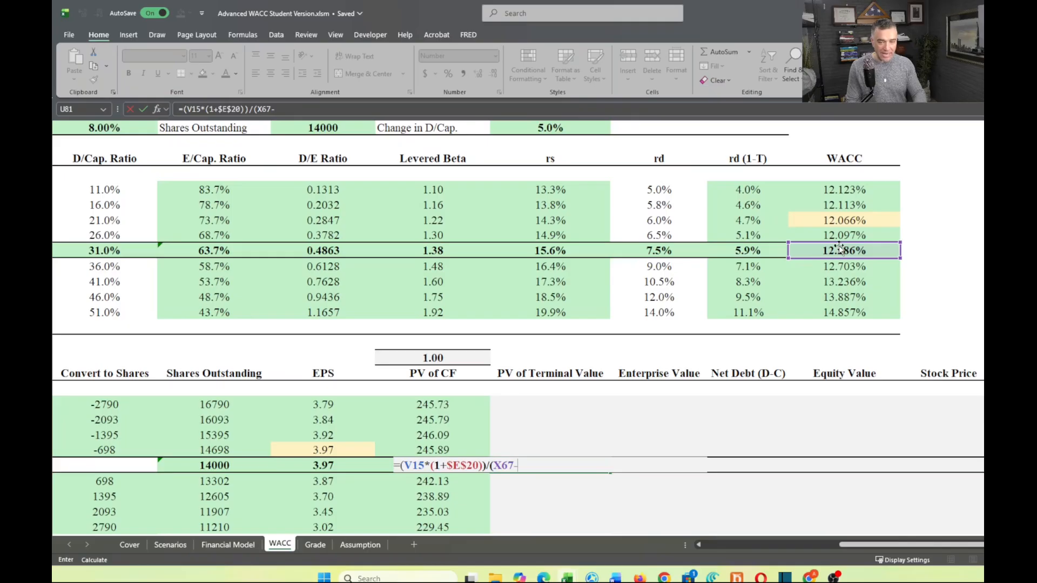
{"action": "left_click_drag", "start_coordinate": [864, 546], "coordinate": [650, 562]}
{"action": "scroll", "coordinate": [629, 465], "scroll_direction": "up", "scroll_amount": 15}
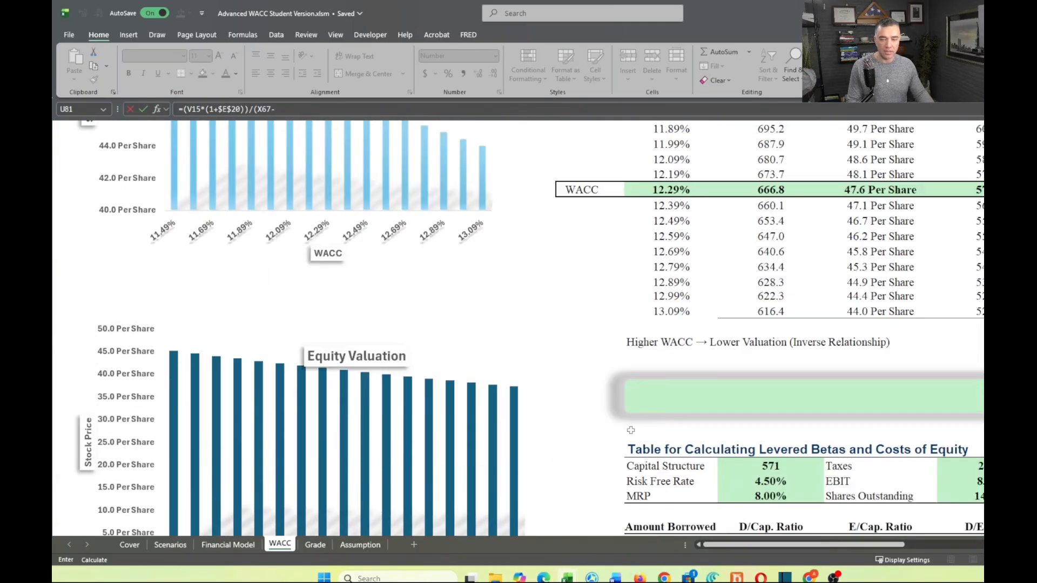
{"action": "left_click", "coordinate": [254, 450]}
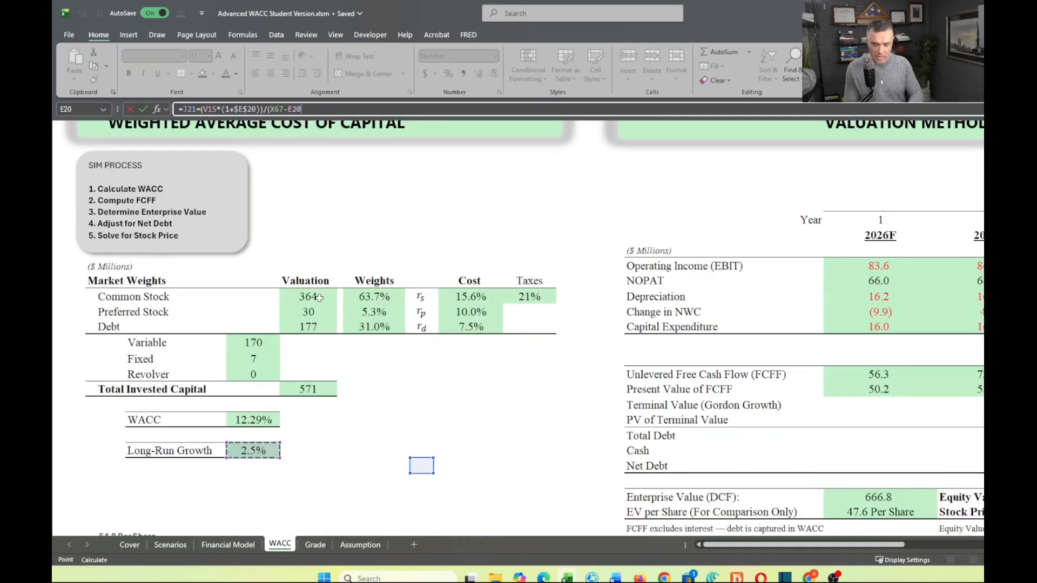
{"action": "key", "text": "F4"}
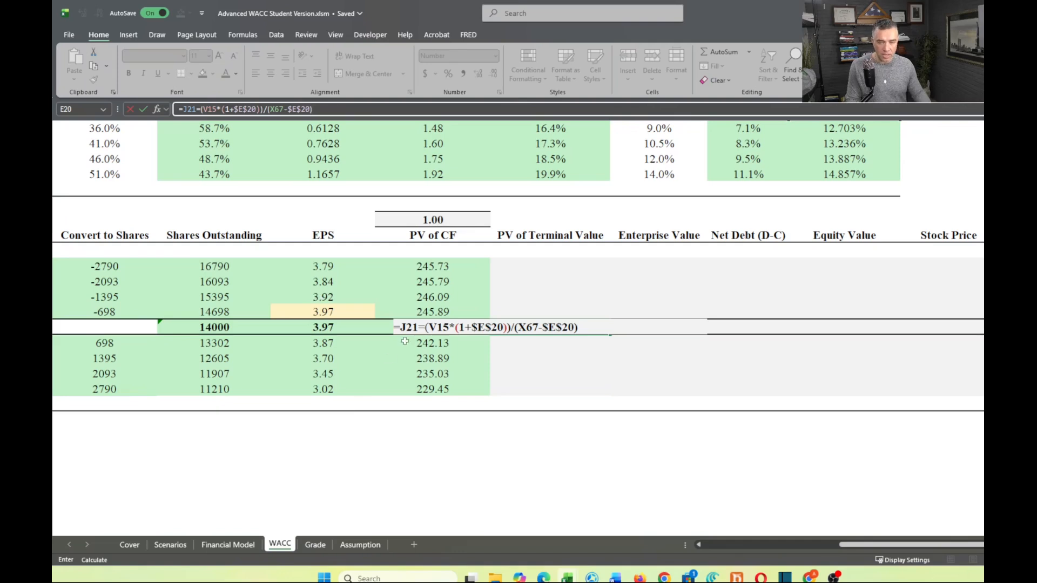
- Remove the stray J21 reference and extra equals sign from the start of the terminal value formula
{"action": "left_click_drag", "start_coordinate": [418, 328], "coordinate": [398, 335]}
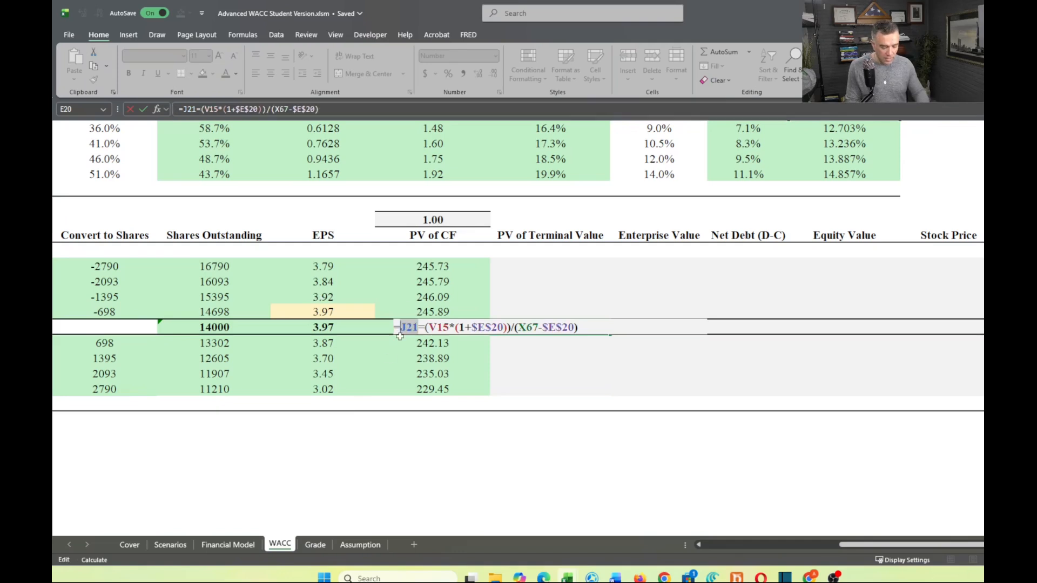
{"action": "key", "text": "BackSpace"}
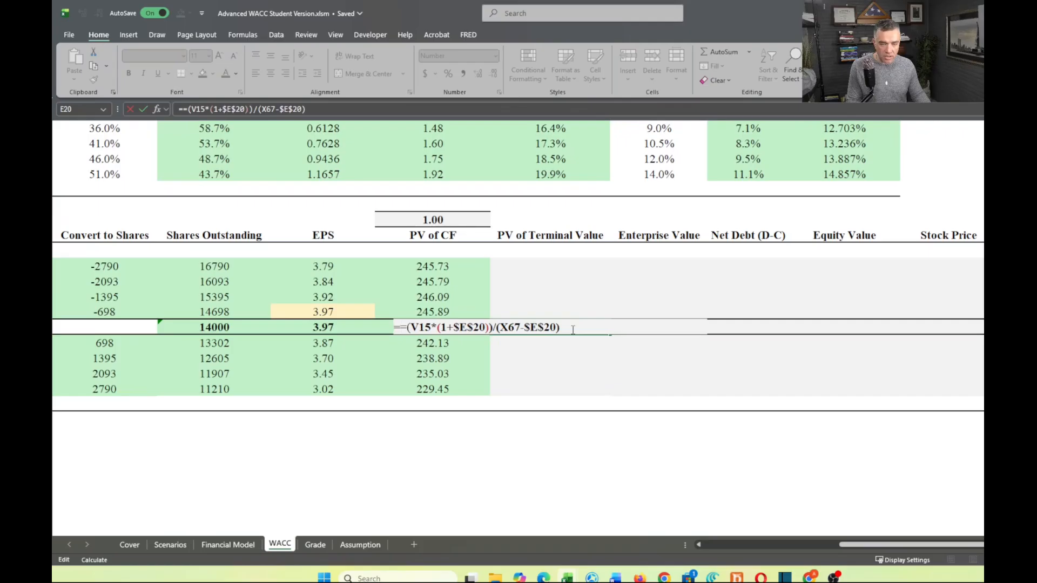
{"action": "left_click", "coordinate": [406, 329]}
{"action": "key", "text": "BackSpace"}
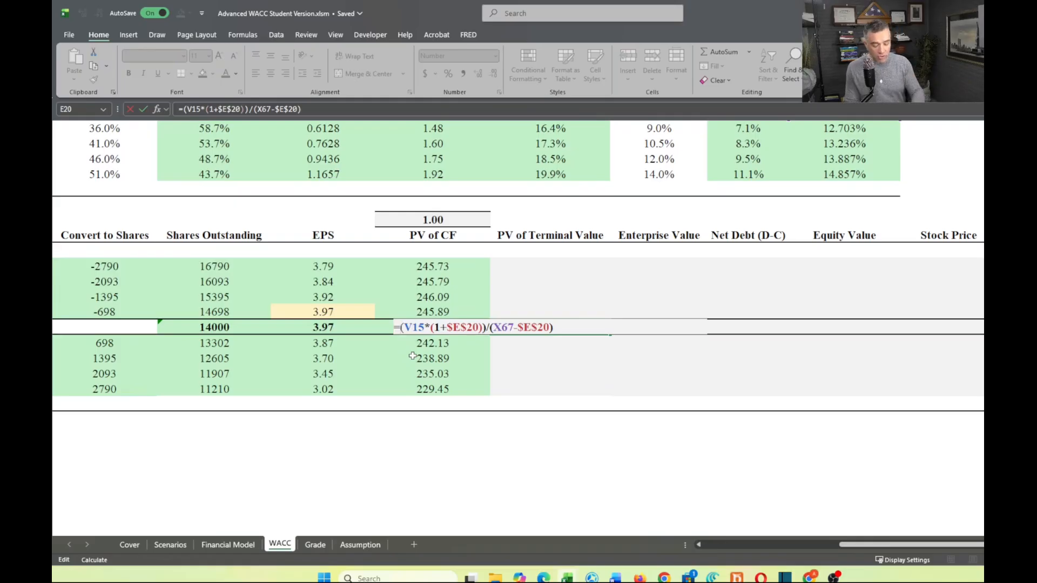
- Discount the terminal value five years at the Current row's WACC, giving =((V15*(1+$E$20))/(X67-$E$20))/(1+X67)^5
{"action": "type", "text": "("}
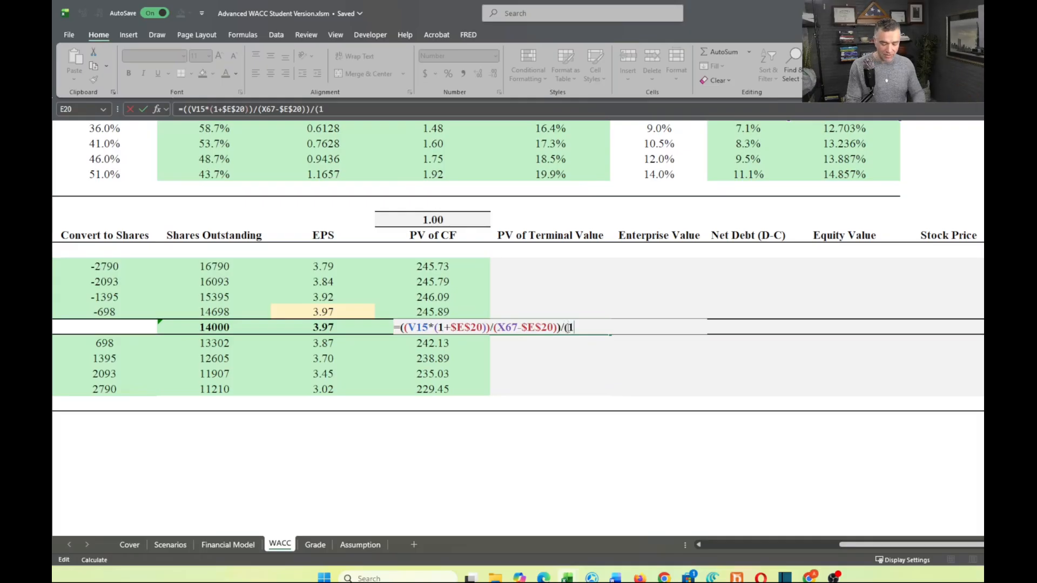
{"action": "scroll", "coordinate": [822, 231], "scroll_direction": "up", "scroll_amount": 2}
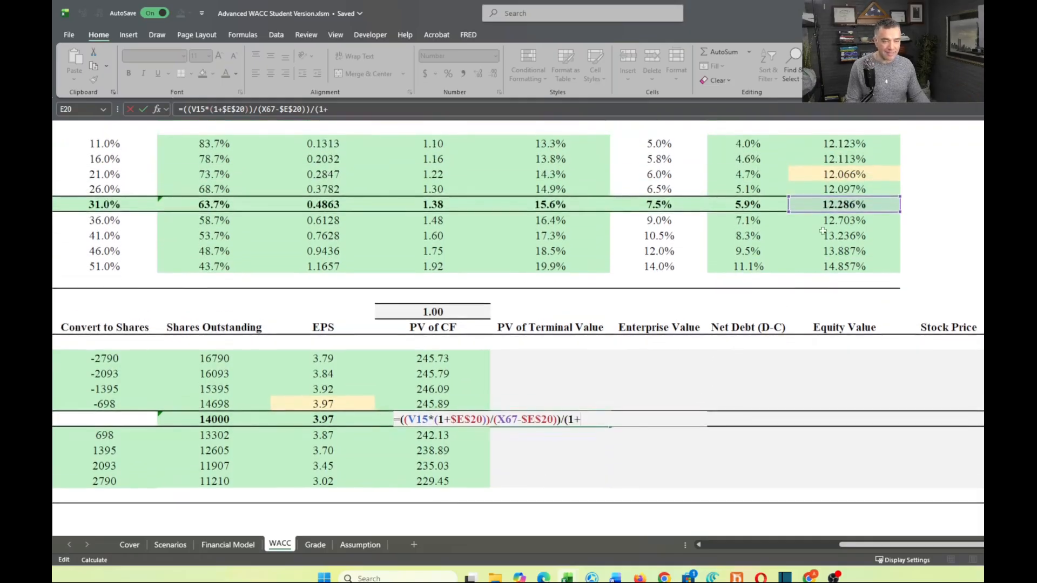
{"action": "left_click", "coordinate": [848, 206]}
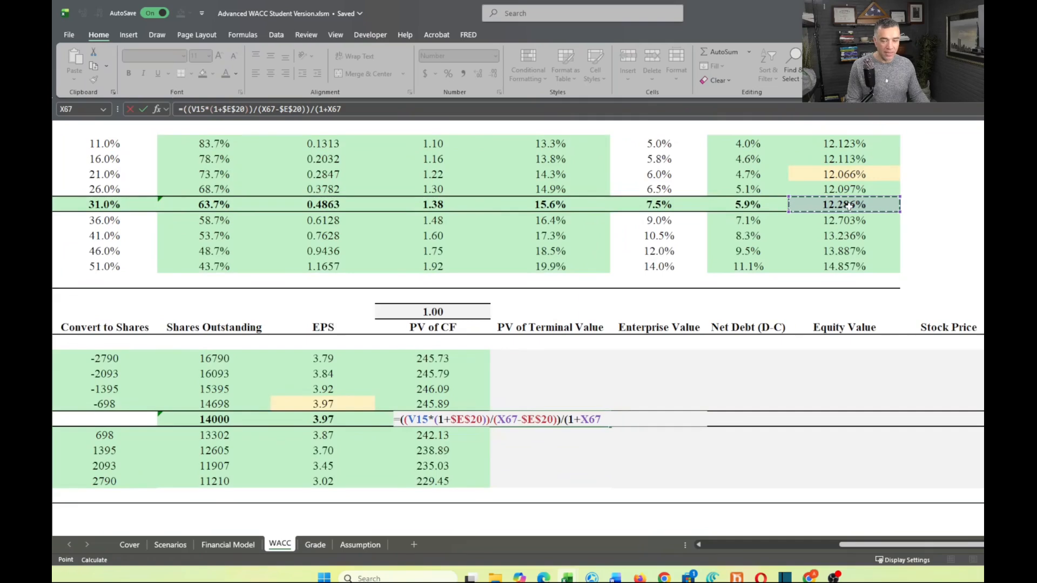
{"action": "type", "text": ")^5"}
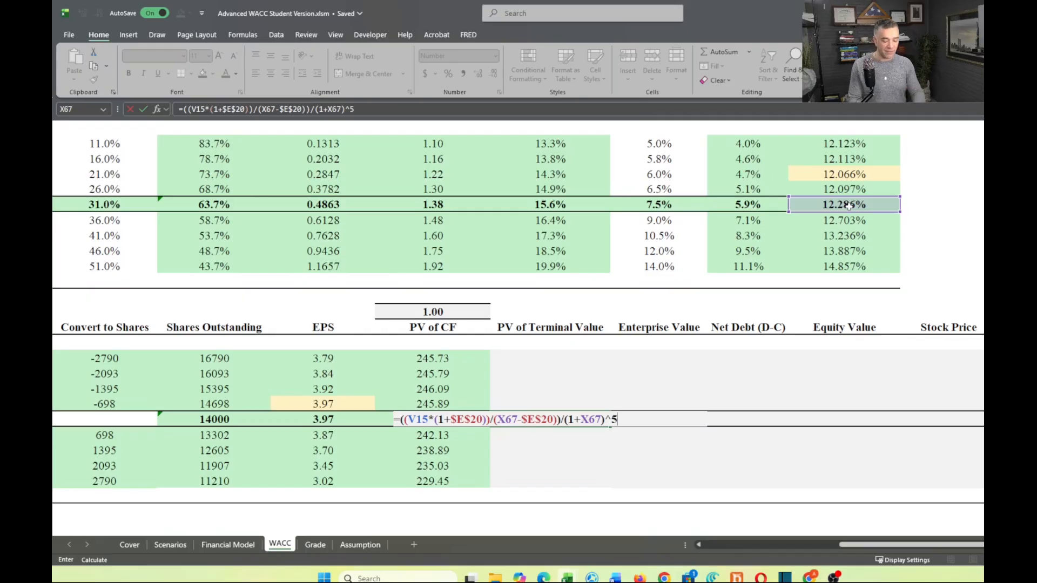
{"action": "key", "text": "ctrl+Return"}
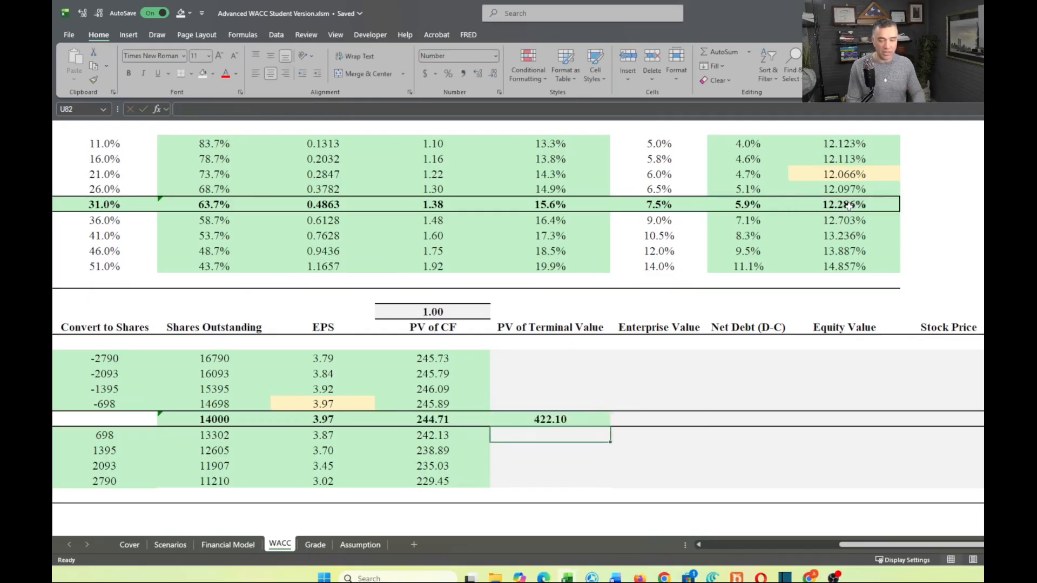
- Try to copy the Current row's PV of Terminal Value formula to all nine rows, pasting formulas only
{"action": "key", "text": "ctrl+c"}
{"action": "key", "text": "Up"}
{"action": "key", "text": "Up"}
{"action": "key", "text": "Up"}
{"action": "key", "text": "Up"}
{"action": "key", "text": "shift+Down"}
{"action": "key", "text": "shift+Down"}
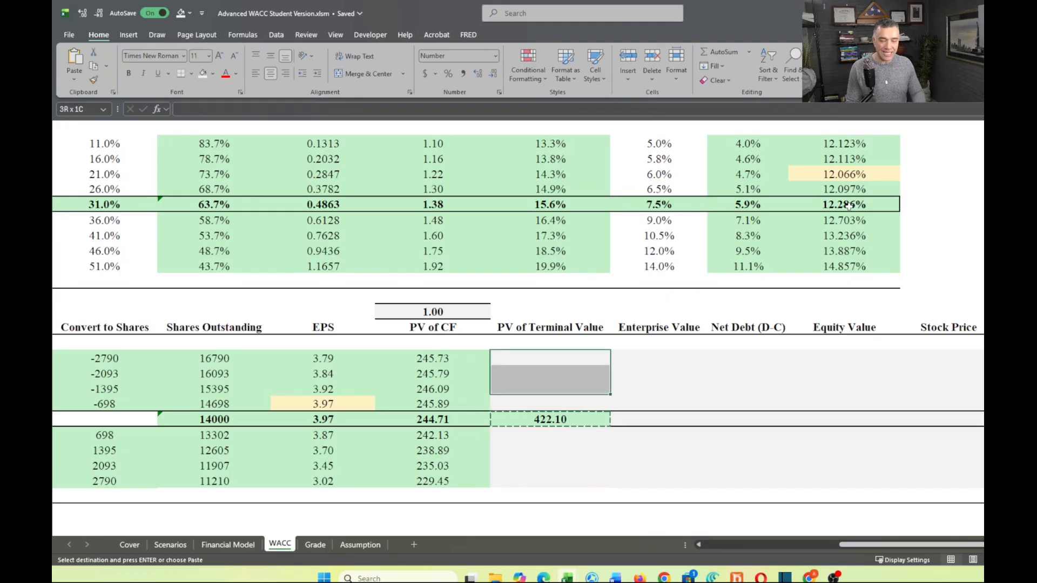
{"action": "key", "text": "shift+Down"}
{"action": "key", "text": "shift+Down"}
{"action": "key", "text": "shift+Down"}
{"action": "key", "text": "shift+Down"}
{"action": "key", "text": "shift+Down"}
{"action": "key", "text": "shift+Down"}
{"action": "key", "text": "alt"}
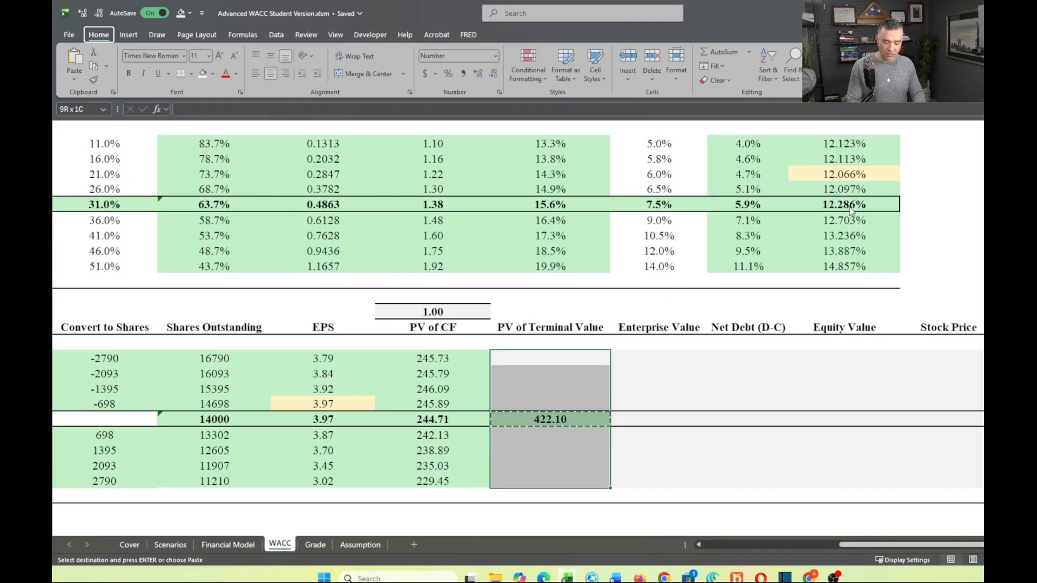
{"action": "key", "text": "e"}
{"action": "key", "text": "s"}
{"action": "key", "text": "f"}
{"action": "key", "text": "Return"}
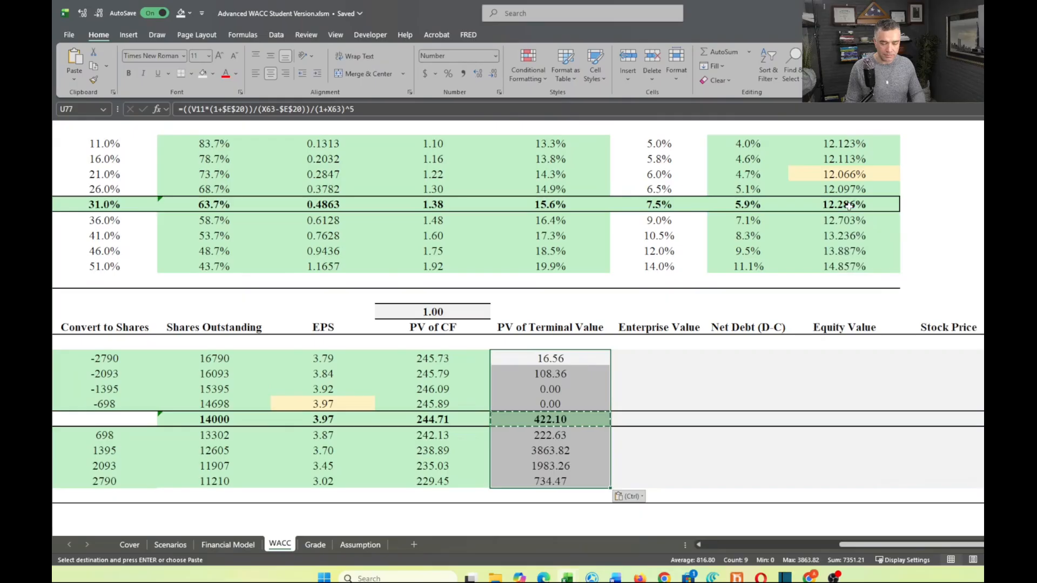
- Make the 2030F FCFF reference absolute as $V$15 in the Current row's PV of Terminal Value formula
{"action": "double_click", "coordinate": [550, 419]}
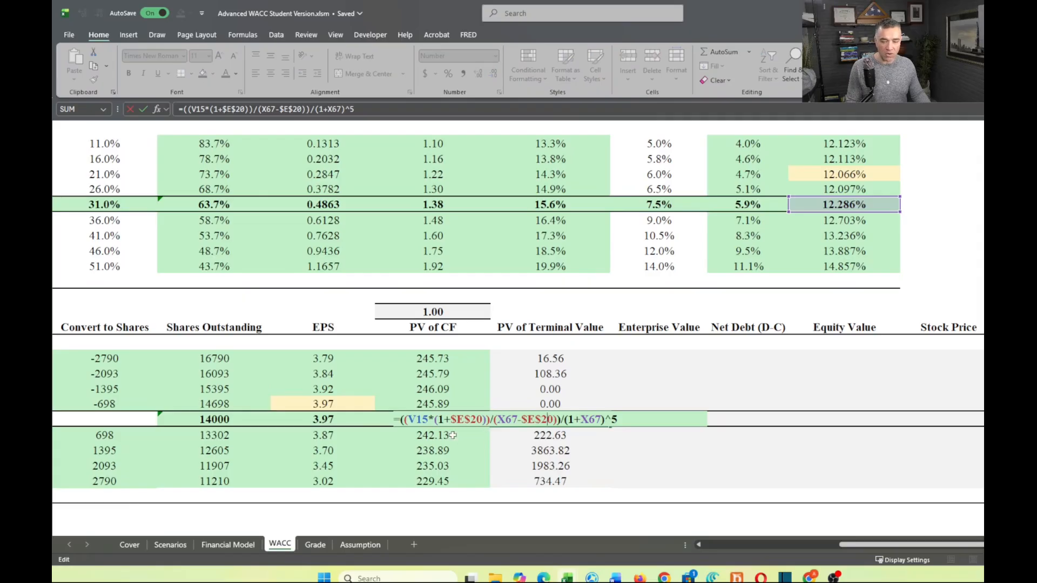
{"action": "left_click", "coordinate": [429, 419]}
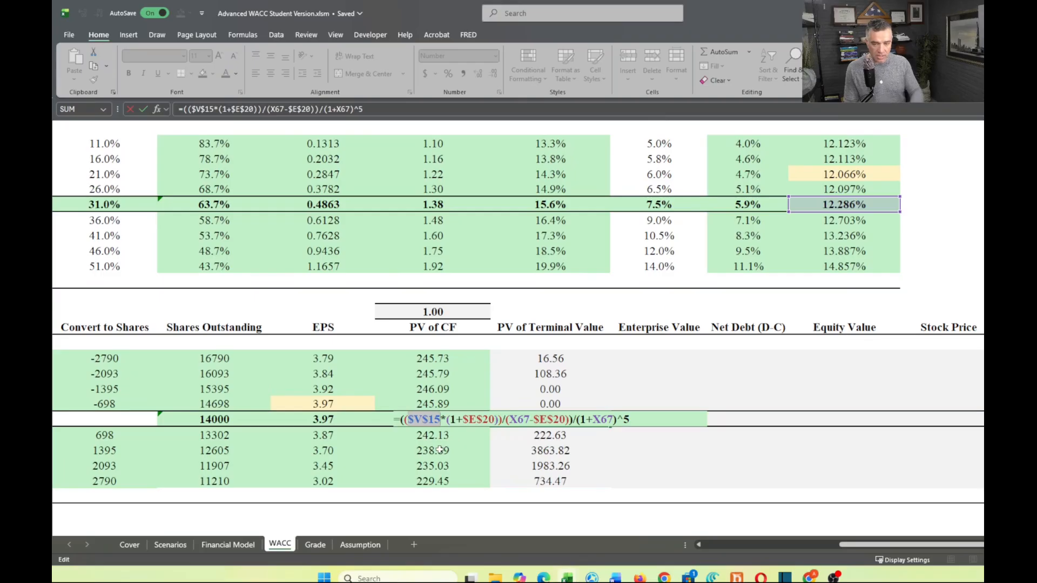
{"action": "key", "text": "Return"}
- Copy the Current row's corrected PV of Terminal Value formula to all nine debt-level rows, pasting formulas only
{"action": "key", "text": "Up"}
{"action": "key", "text": "ctrl+c"}
{"action": "key", "text": "Up"}
{"action": "key", "text": "Up"}
{"action": "key", "text": "Up"}
{"action": "key", "text": "Up"}
{"action": "key", "text": "shift+Down"}
{"action": "key", "text": "shift+Down"}
{"action": "key", "text": "shift+Down"}
{"action": "key", "text": "shift+Down"}
{"action": "key", "text": "shift+Down"}
{"action": "key", "text": "shift+Down"}
{"action": "key", "text": "shift+Down"}
{"action": "key", "text": "shift+Down"}
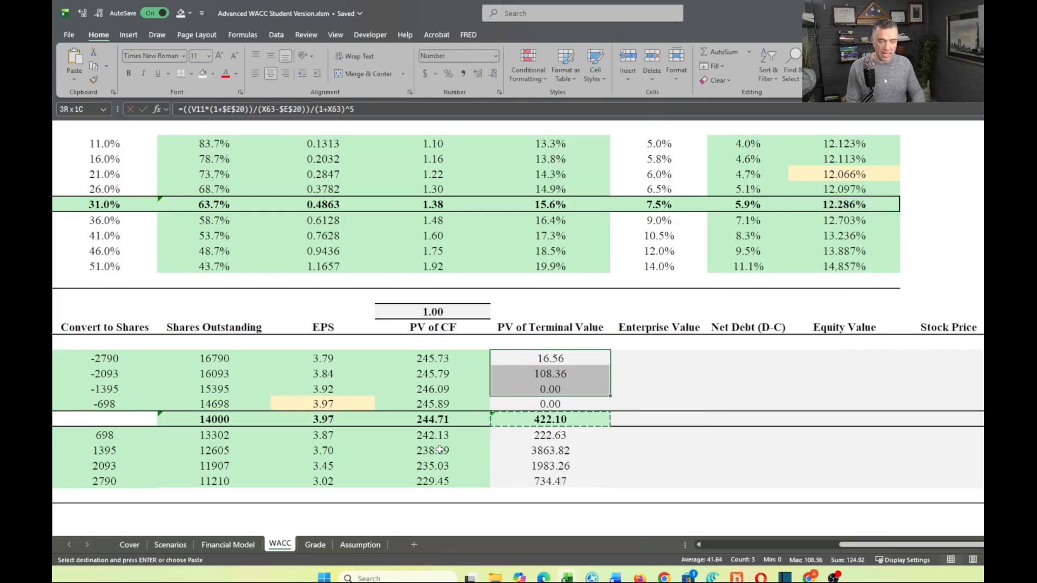
{"action": "key", "text": "alt+e"}
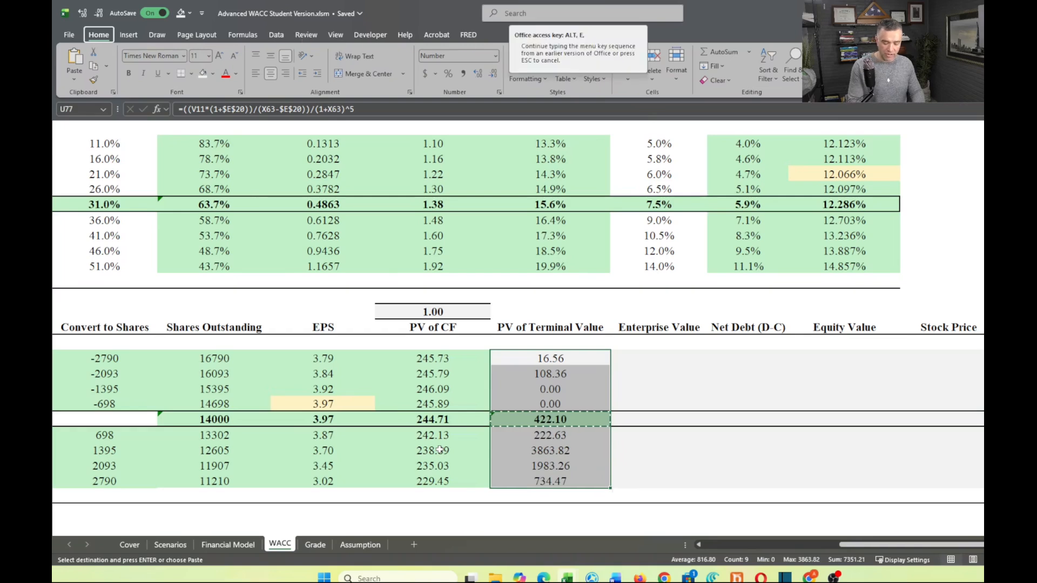
{"action": "key", "text": "s"}
{"action": "key", "text": "Return"}
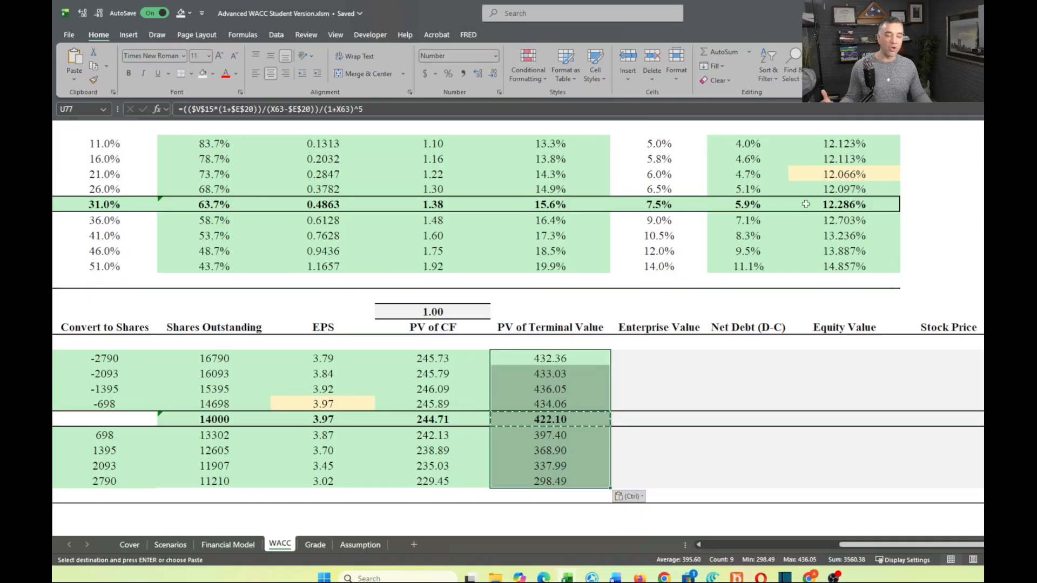
- Calculate the Current row's Enterprise Value as PV of CF plus PV of Terminal Value, using =T81+U81
{"action": "left_click", "coordinate": [668, 419]}
{"action": "type", "text": "="}
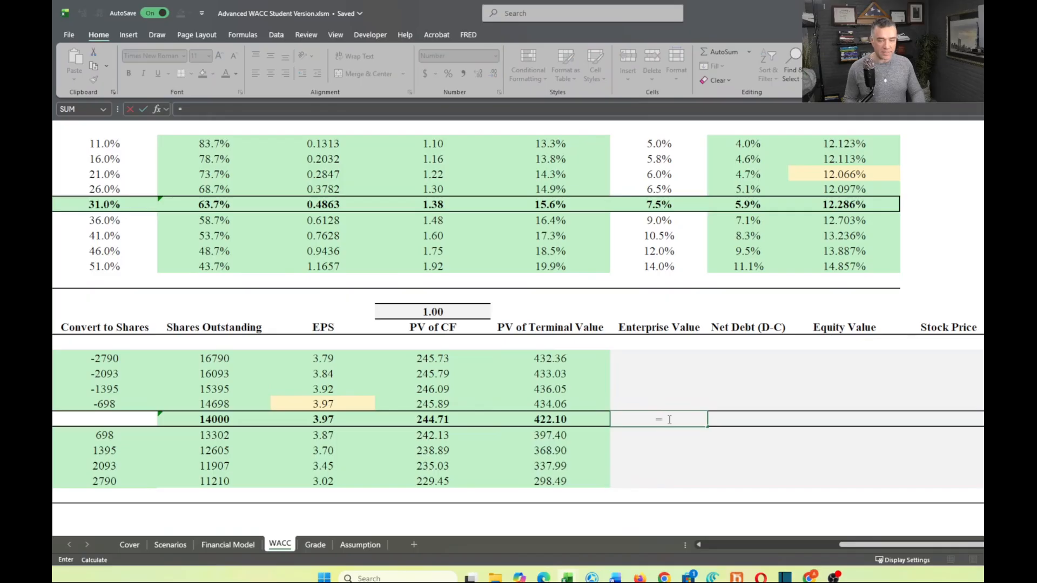
{"action": "key", "text": "Left"}
{"action": "key", "text": "Left"}
{"action": "key", "text": "Left"}
{"action": "key", "text": "Right"}
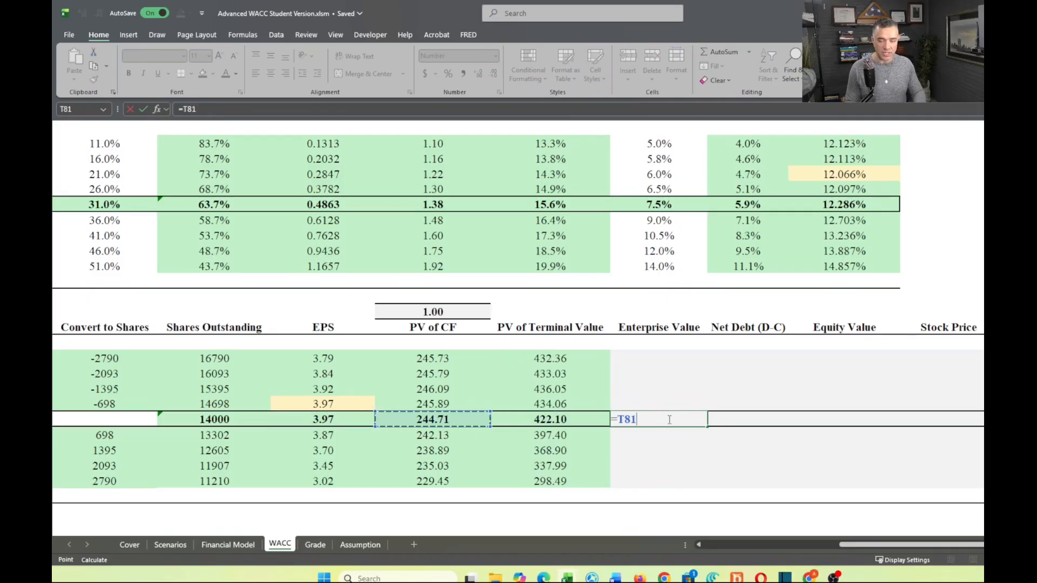
{"action": "type", "text": "+"}
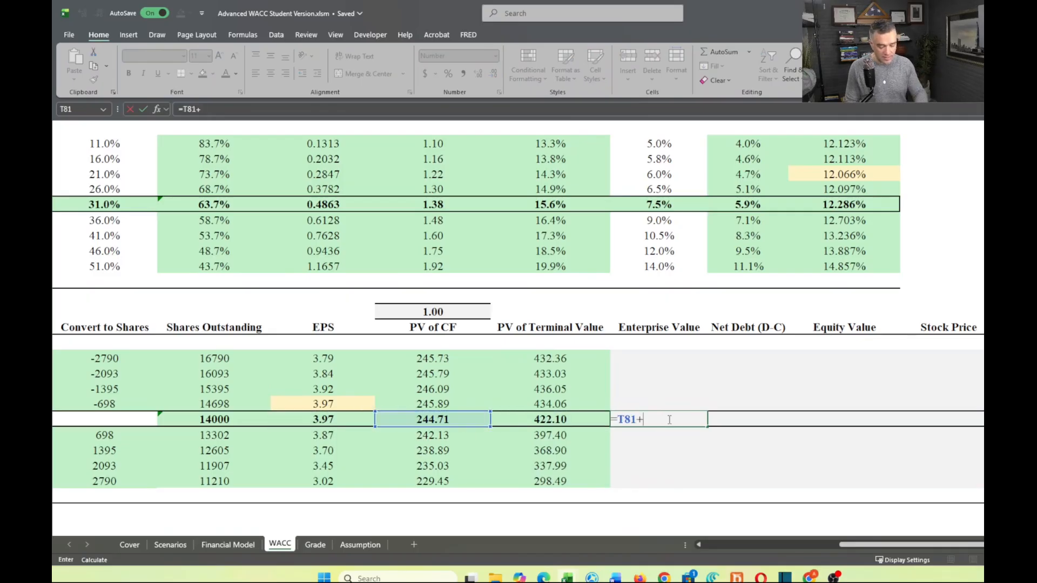
{"action": "key", "text": "Left"}
{"action": "key", "text": "ctrl+Return"}
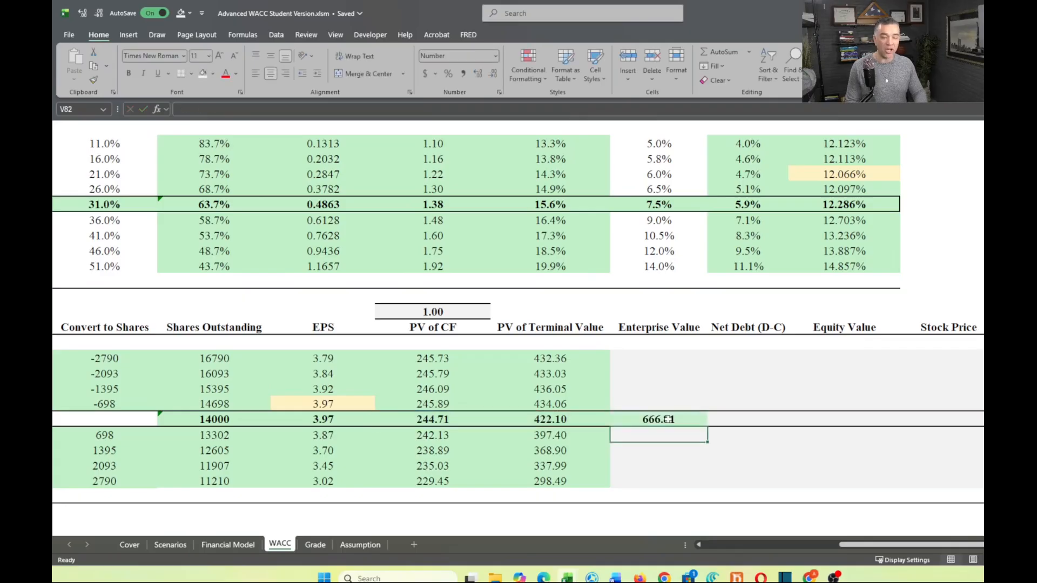
- Copy the Current row's Enterprise Value formula to all nine debt-level rows, pasting formulas only
{"action": "key", "text": "ctrl+c"}
{"action": "key", "text": "Up"}
{"action": "key", "text": "Up"}
{"action": "key", "text": "Up"}
{"action": "key", "text": "Up"}
{"action": "key", "text": "Up"}
{"action": "key", "text": "shift+Down"}
{"action": "key", "text": "shift+Down"}
{"action": "key", "text": "shift+Down"}
{"action": "key", "text": "shift+Down"}
{"action": "key", "text": "shift+Down"}
{"action": "key", "text": "shift+Down"}
{"action": "key", "text": "shift+Down"}
{"action": "key", "text": "shift+Down"}
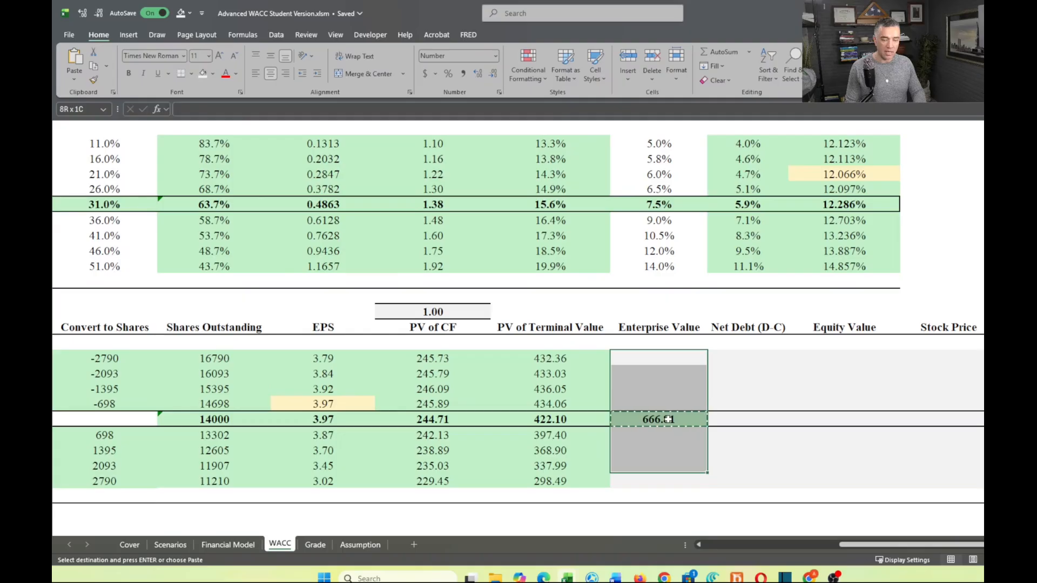
{"action": "key", "text": "ctrl+alt+v"}
{"action": "key", "text": "Return"}
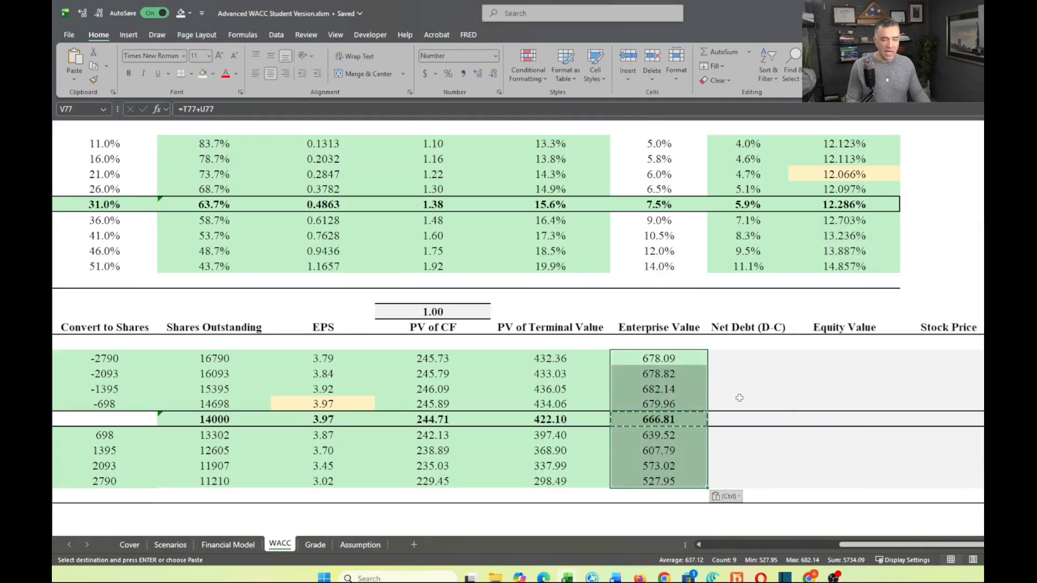
- Calculate the Current row's Net Debt as amount borrowed minus 2026F balance sheet cash, using =P67-'Financial Model'!$K$174
{"action": "left_click", "coordinate": [751, 417]}
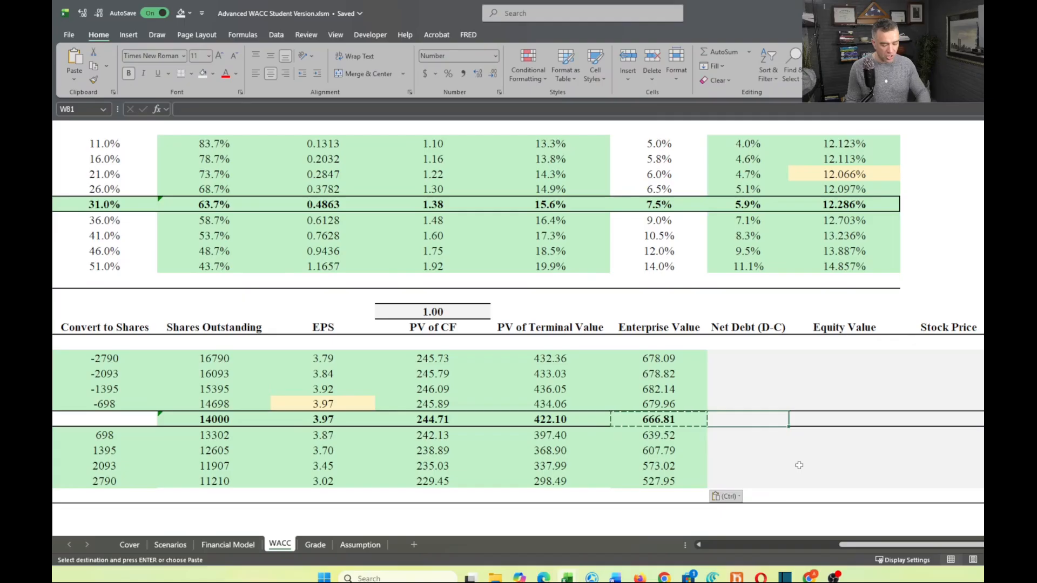
{"action": "type", "text": "="}
{"action": "left_click_drag", "start_coordinate": [867, 544], "coordinate": [831, 548]}
{"action": "scroll", "coordinate": [205, 289], "scroll_direction": "up", "scroll_amount": 2}
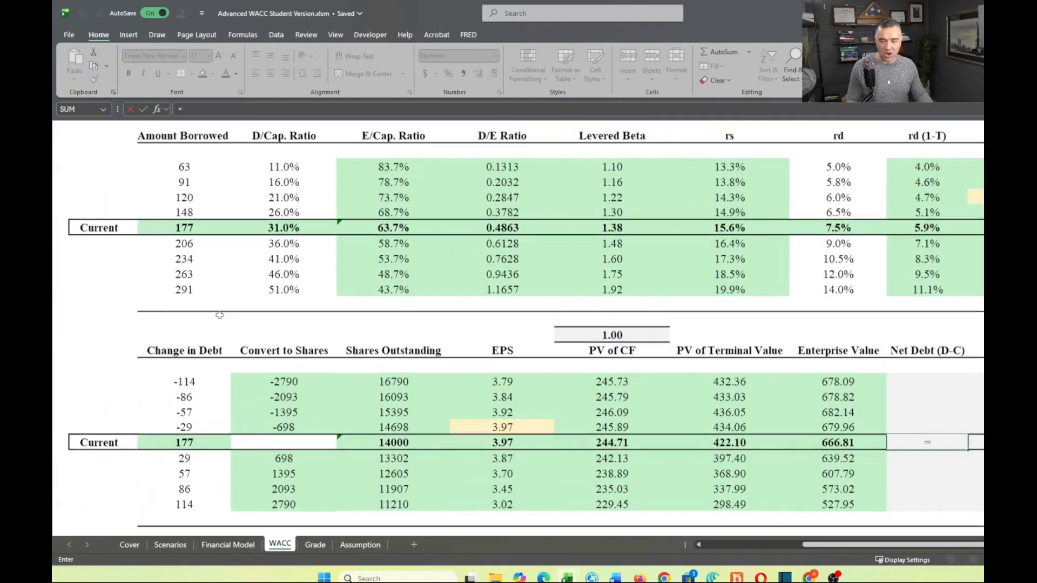
{"action": "left_click", "coordinate": [186, 296]}
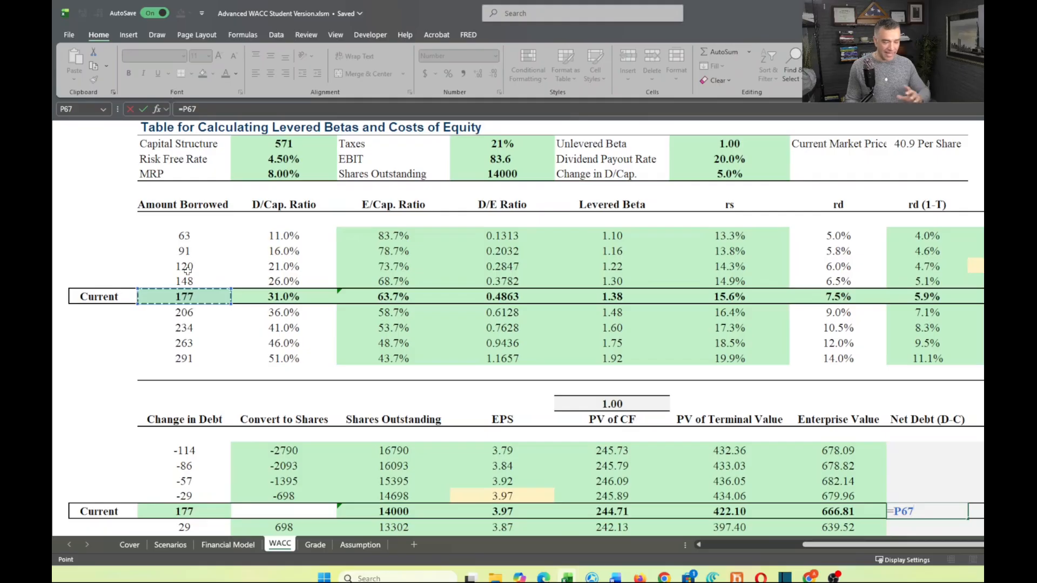
{"action": "type", "text": "-"}
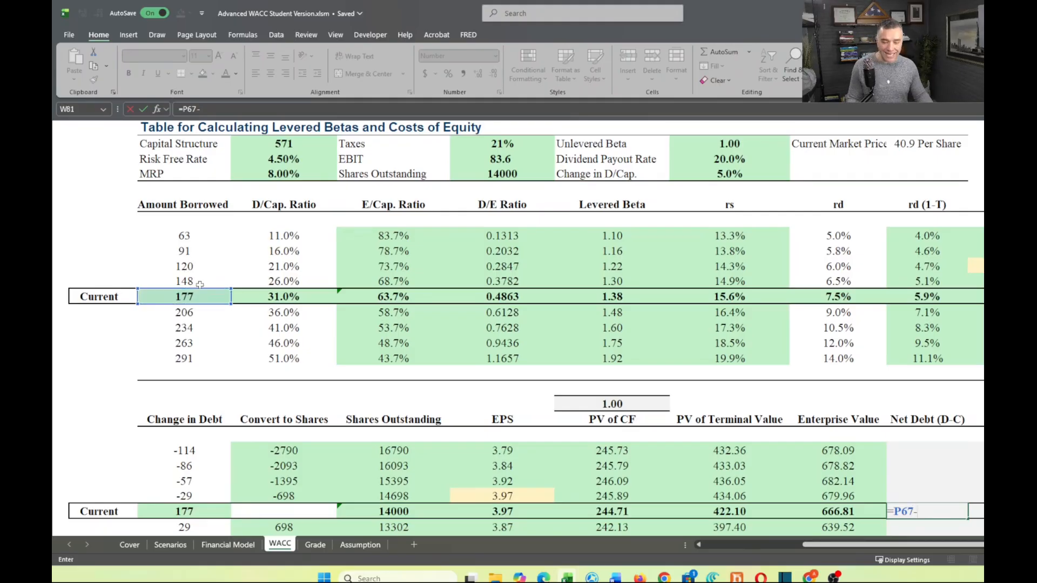
{"action": "left_click", "coordinate": [227, 544]}
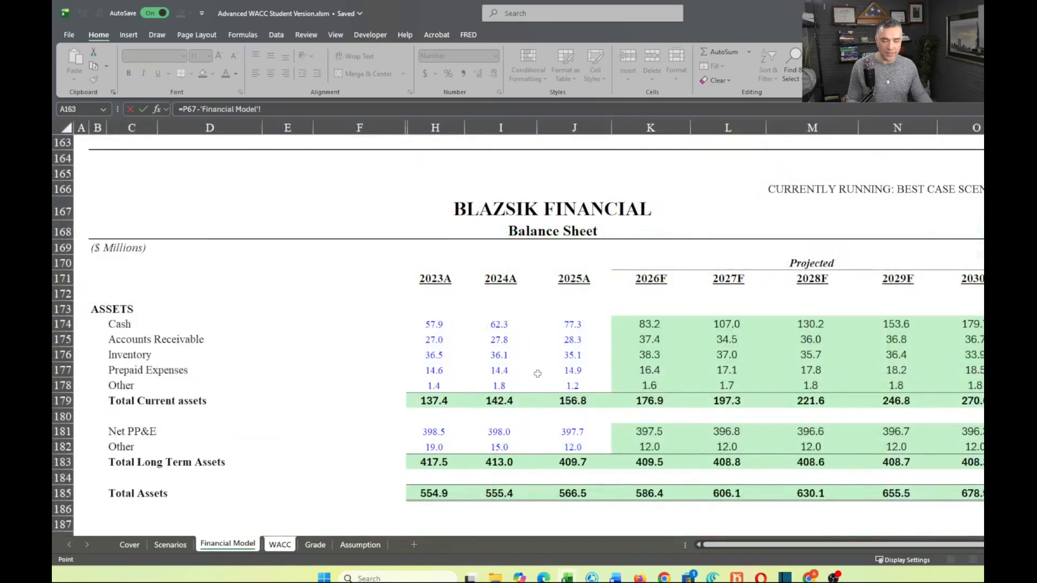
{"action": "left_click", "coordinate": [643, 321]}
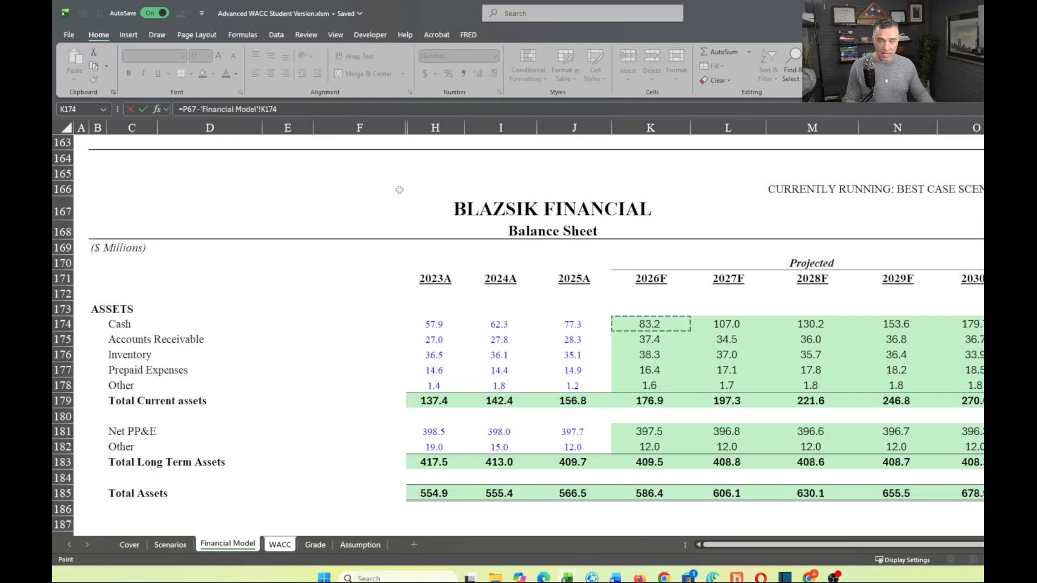
{"action": "left_click", "coordinate": [320, 110]}
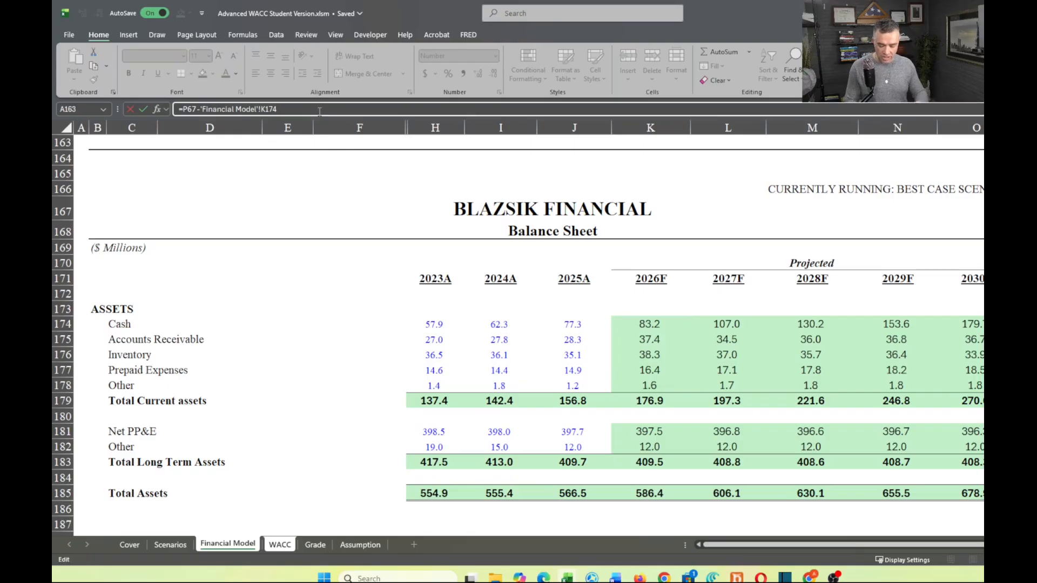
{"action": "key", "text": "F4"}
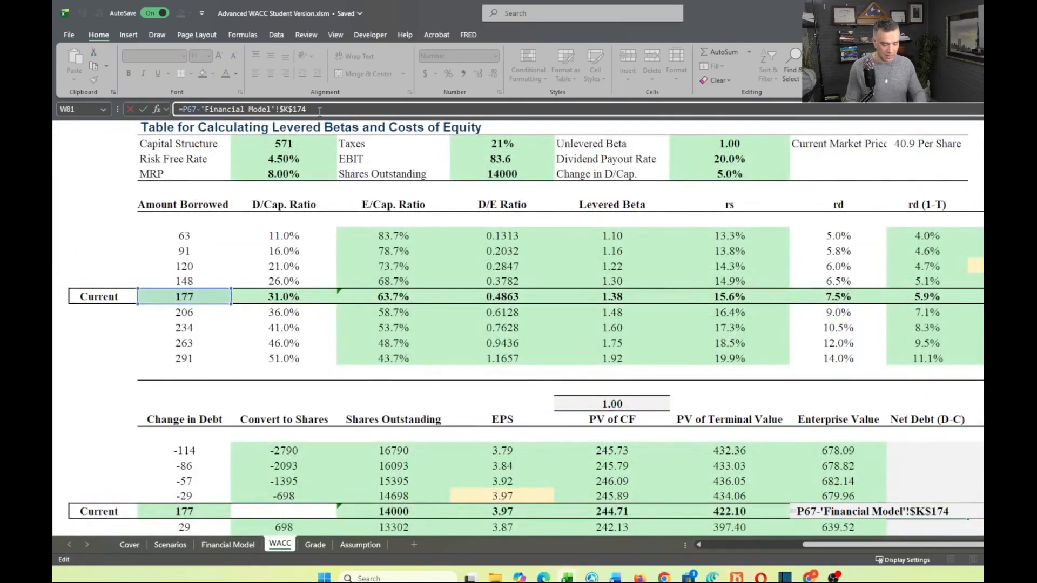
{"action": "key", "text": "Return"}
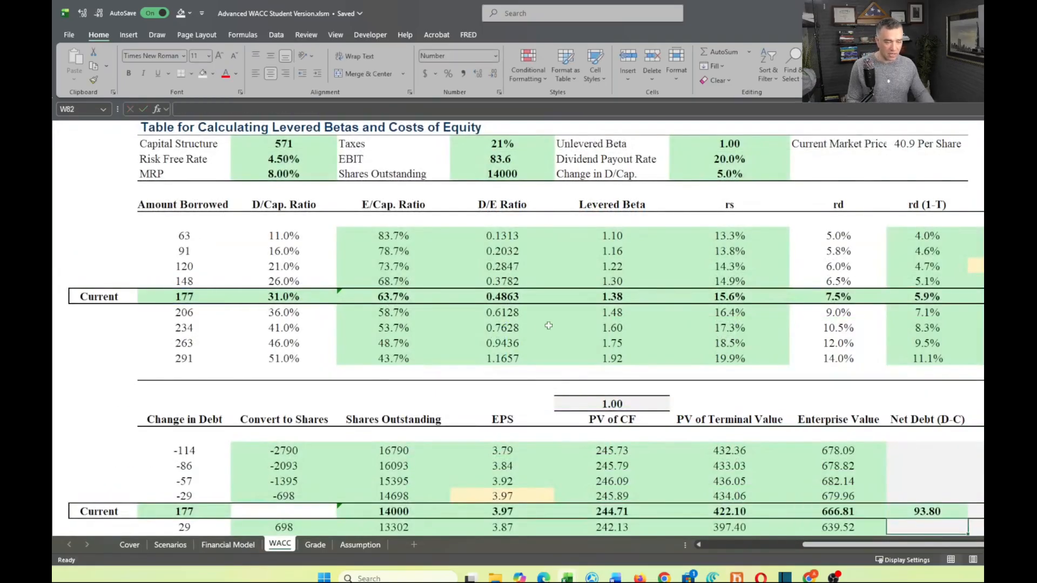
- Copy the Current row's Net Debt formula to all nine debt-level rows, pasting formulas only
{"action": "scroll", "coordinate": [549, 325], "scroll_direction": "down", "scroll_amount": 3}
{"action": "left_click", "coordinate": [930, 372]}
{"action": "key", "text": "ctrl+c"}
{"action": "key", "text": "Up"}
{"action": "key", "text": "Up"}
{"action": "key", "text": "Up"}
{"action": "key", "text": "shift+Down"}
{"action": "key", "text": "shift+Down"}
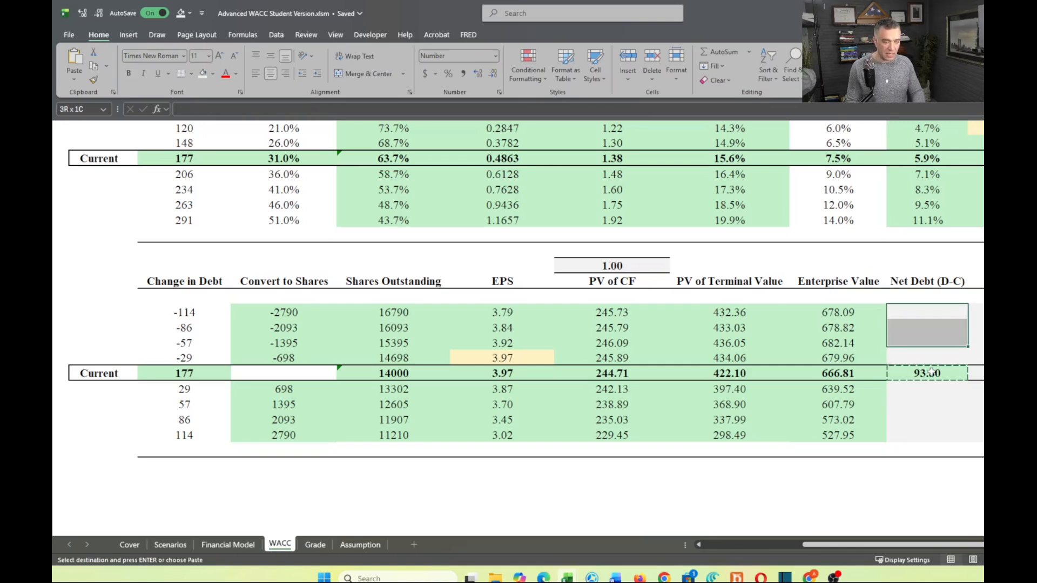
{"action": "key", "text": "shift+Down"}
{"action": "key", "text": "shift+Down"}
{"action": "key", "text": "shift+Down"}
{"action": "key", "text": "shift+Down"}
{"action": "key", "text": "shift+Down"}
{"action": "key", "text": "shift+Down"}
{"action": "key", "text": "alt"}
{"action": "key", "text": "e"}
{"action": "key", "text": "s"}
{"action": "key", "text": "f"}
{"action": "key", "text": "Return"}
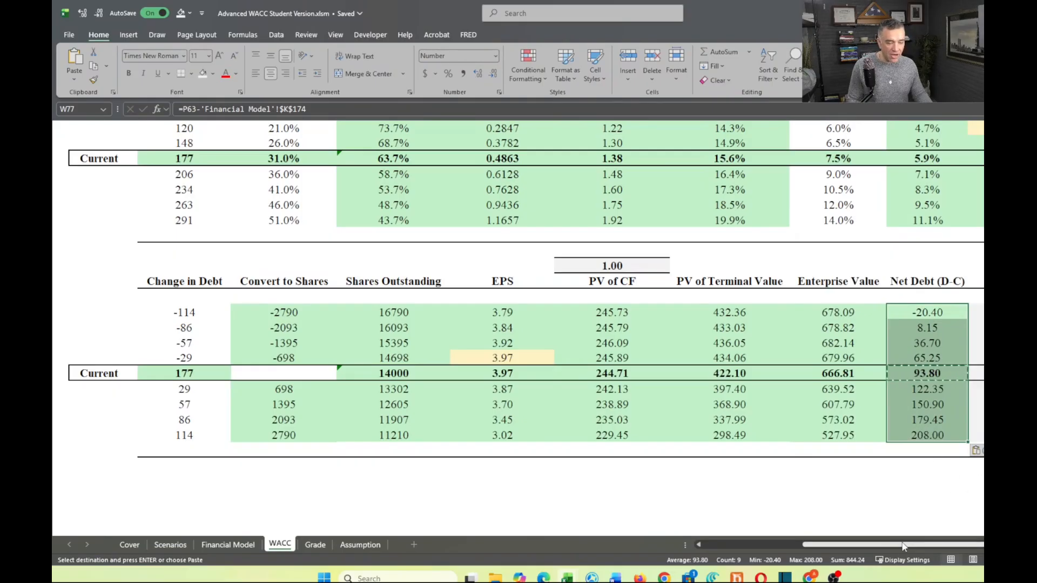
- Calculate the Current row's Equity Value as Enterprise Value minus Net Debt, using =V81-W81
{"action": "left_click_drag", "start_coordinate": [903, 546], "coordinate": [956, 546]}
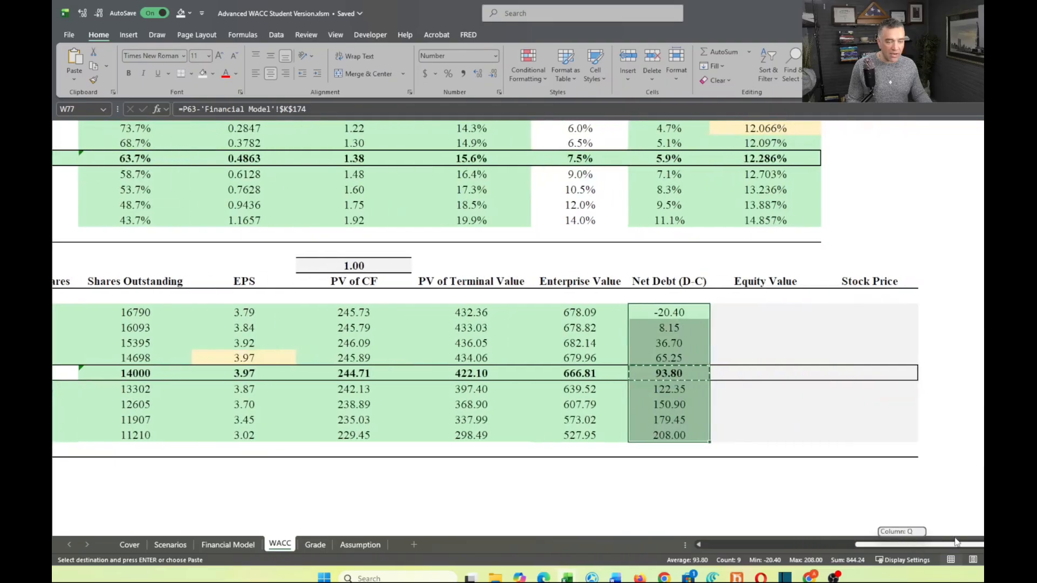
{"action": "left_click", "coordinate": [738, 375]}
{"action": "type", "text": "="}
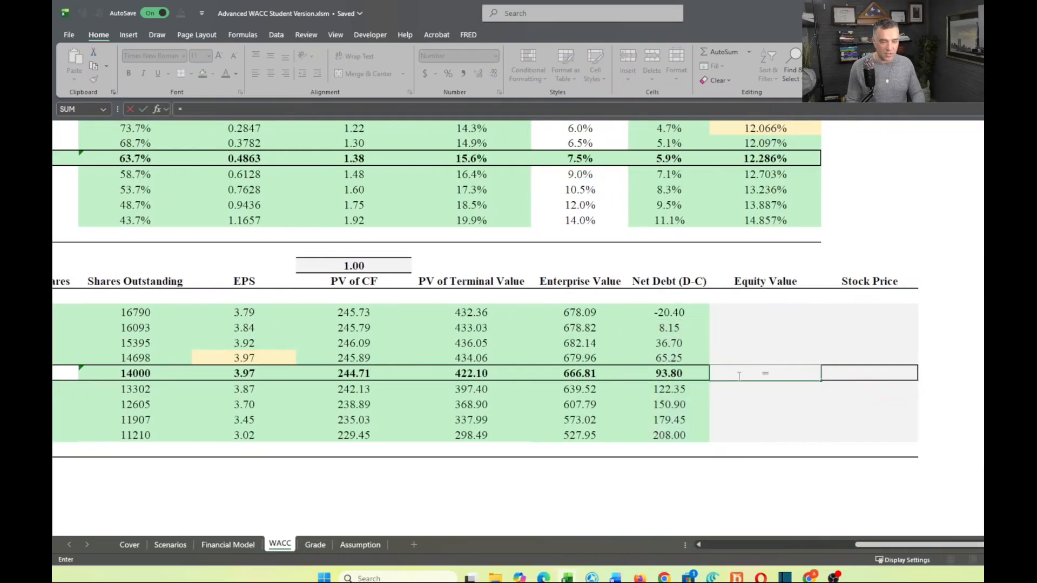
{"action": "key", "text": "Left"}
{"action": "key", "text": "Left"}
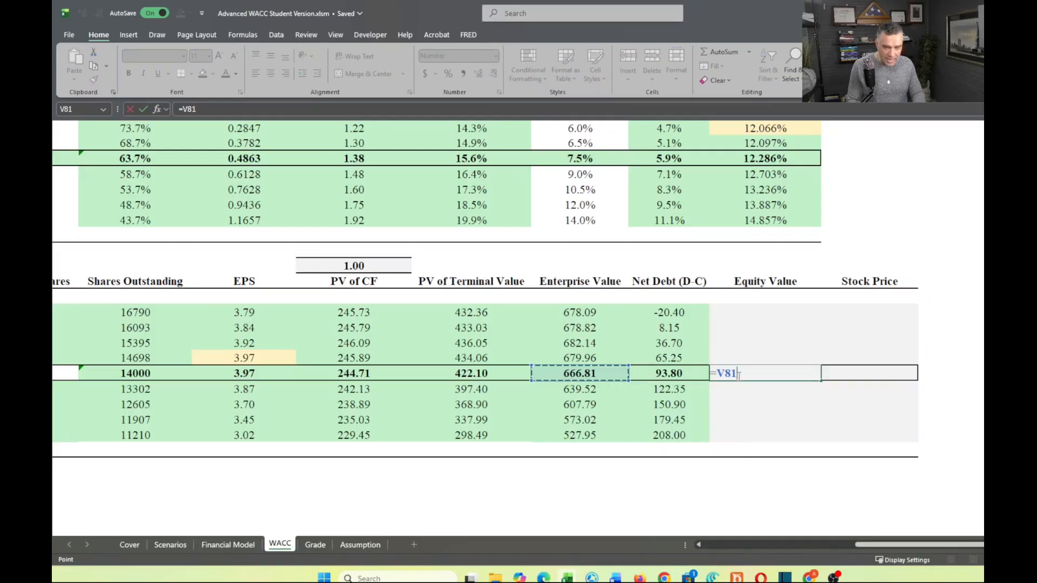
{"action": "type", "text": "-"}
{"action": "key", "text": "Left"}
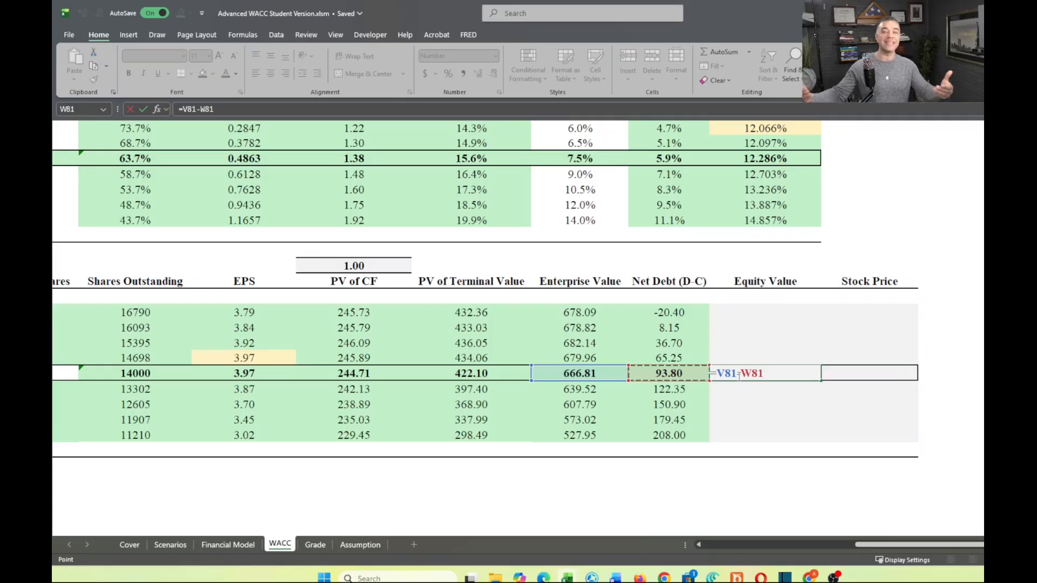
{"action": "key", "text": "Return"}
- Copy the Current row's Equity Value formula to all nine debt-level rows, pasting formulas only
{"action": "left_click", "coordinate": [738, 376]}
{"action": "key", "text": "ctrl+c"}
{"action": "key", "text": "Up"}
{"action": "key", "text": "Up"}
{"action": "key", "text": "Up"}
{"action": "key", "text": "Up"}
{"action": "key", "text": "shift+Down"}
{"action": "key", "text": "shift+Down"}
{"action": "key", "text": "shift+Down"}
{"action": "key", "text": "shift+Down"}
{"action": "key", "text": "shift+Down"}
{"action": "key", "text": "shift+Down"}
{"action": "key", "text": "shift+Down"}
{"action": "key", "text": "shift+Down"}
{"action": "key", "text": "ctrl+alt+v"}
{"action": "key", "text": "Return"}
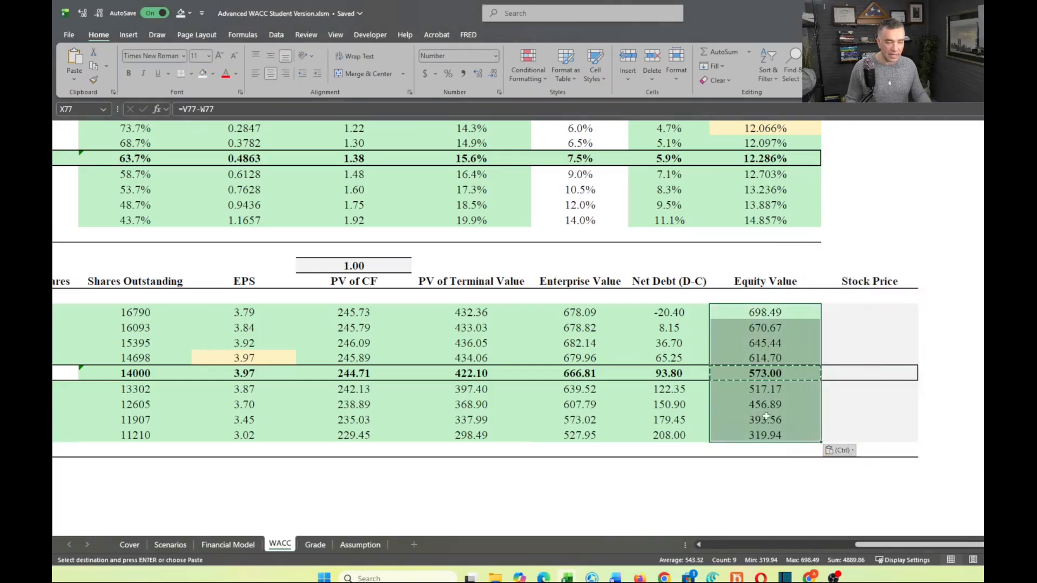
{"action": "left_click", "coordinate": [859, 340]}
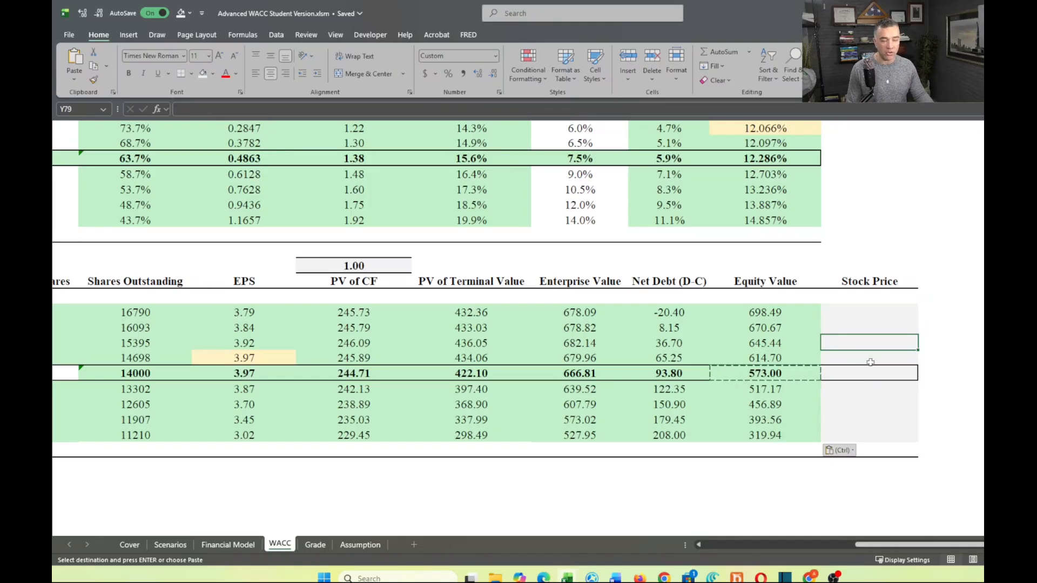
{"action": "left_click_drag", "start_coordinate": [943, 546], "coordinate": [965, 548]}
{"action": "scroll", "coordinate": [700, 296], "scroll_direction": "up", "scroll_amount": 3}
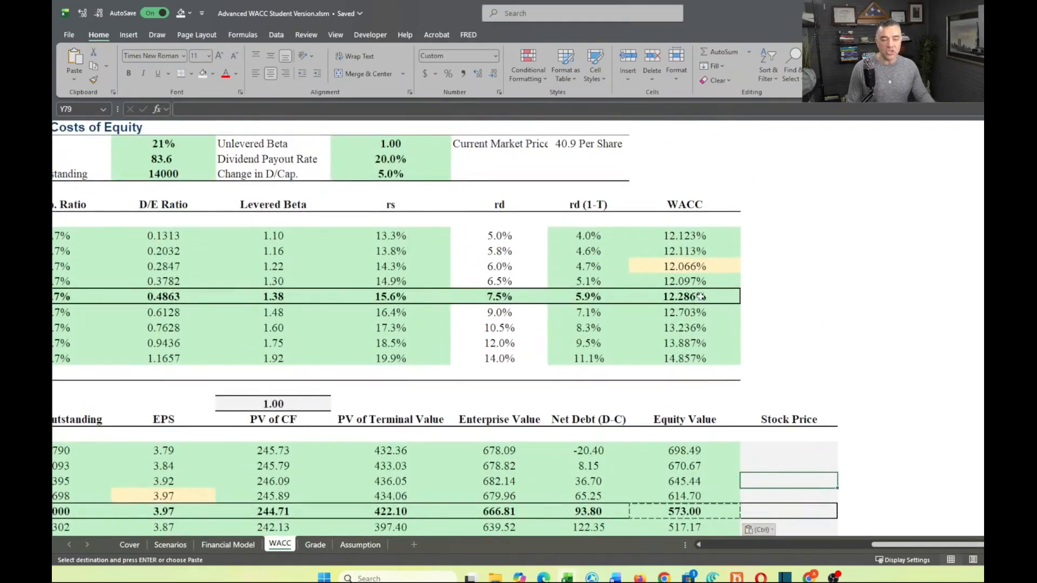
{"action": "left_click", "coordinate": [693, 266]}
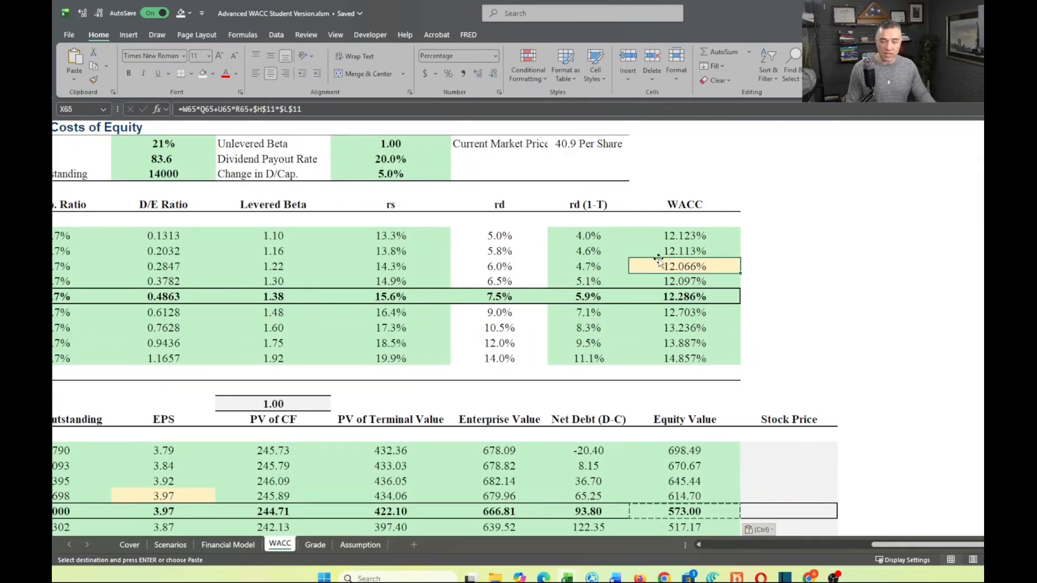
{"action": "left_click", "coordinate": [771, 482]}
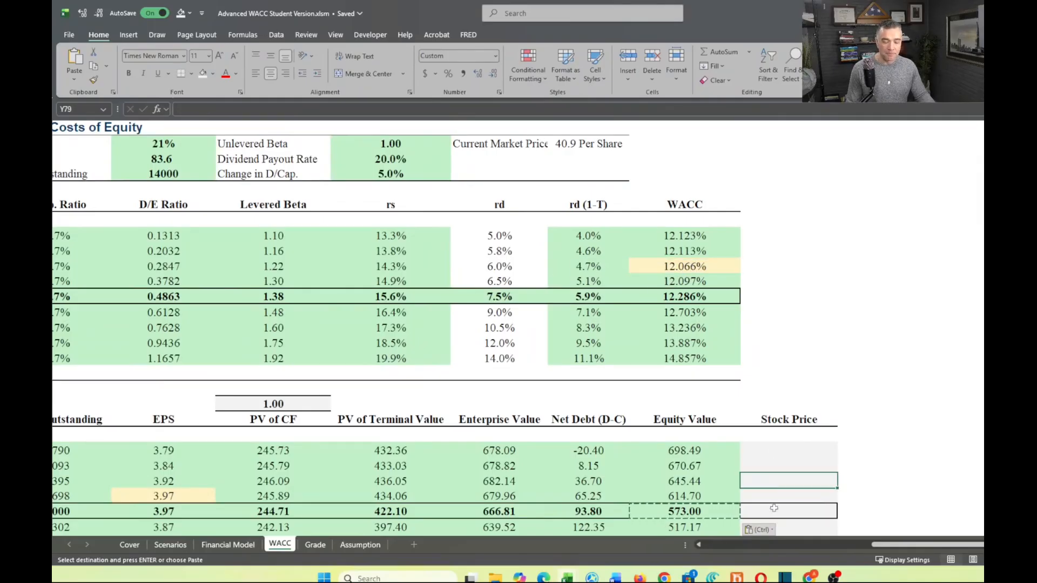
- Calculate the Current row's Stock Price as Equity Value divided by Shares Outstanding times 1000, using =X81/R81*1000
{"action": "left_click", "coordinate": [774, 511]}
{"action": "scroll", "coordinate": [775, 505], "scroll_direction": "down", "scroll_amount": 2}
{"action": "type", "text": "="}
{"action": "key", "text": "Left"}
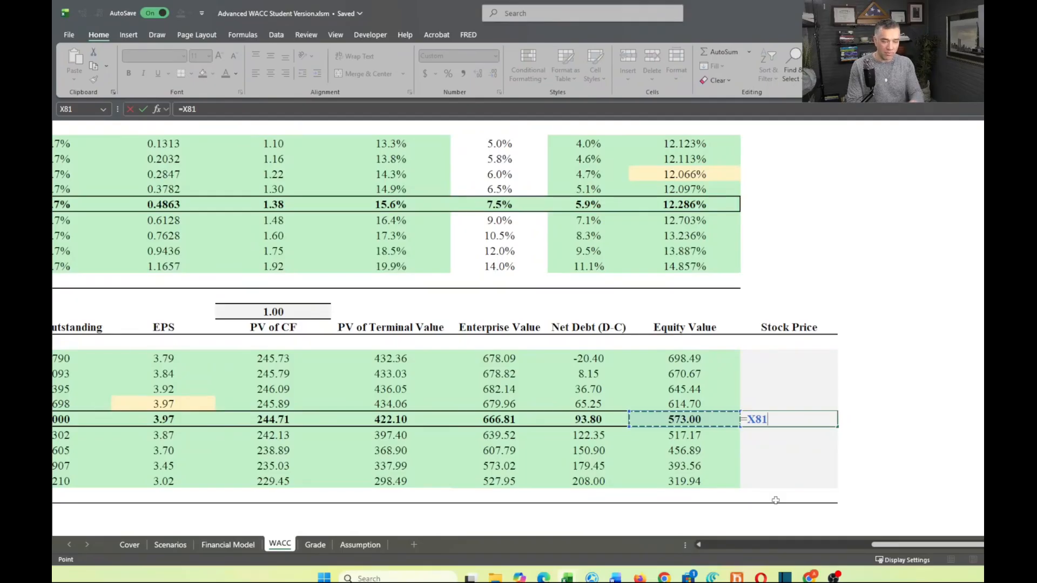
{"action": "type", "text": "/"}
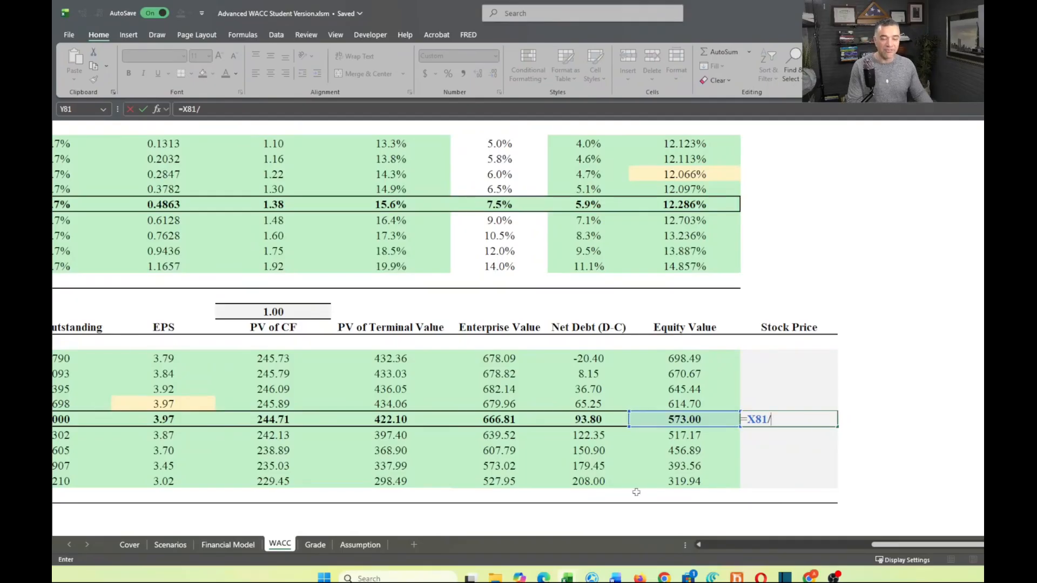
{"action": "left_click_drag", "start_coordinate": [898, 544], "coordinate": [820, 547]}
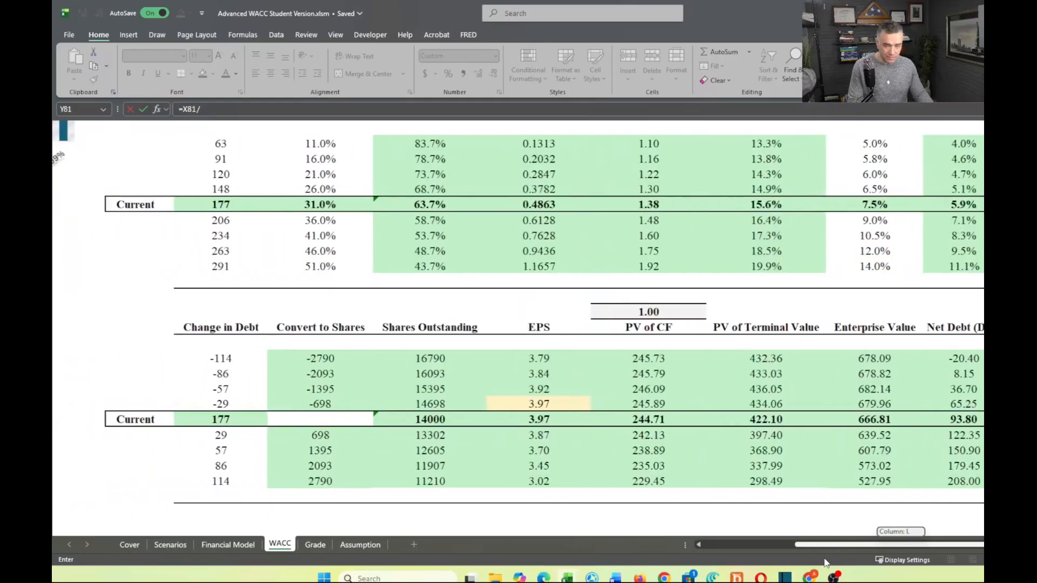
{"action": "left_click", "coordinate": [435, 420]}
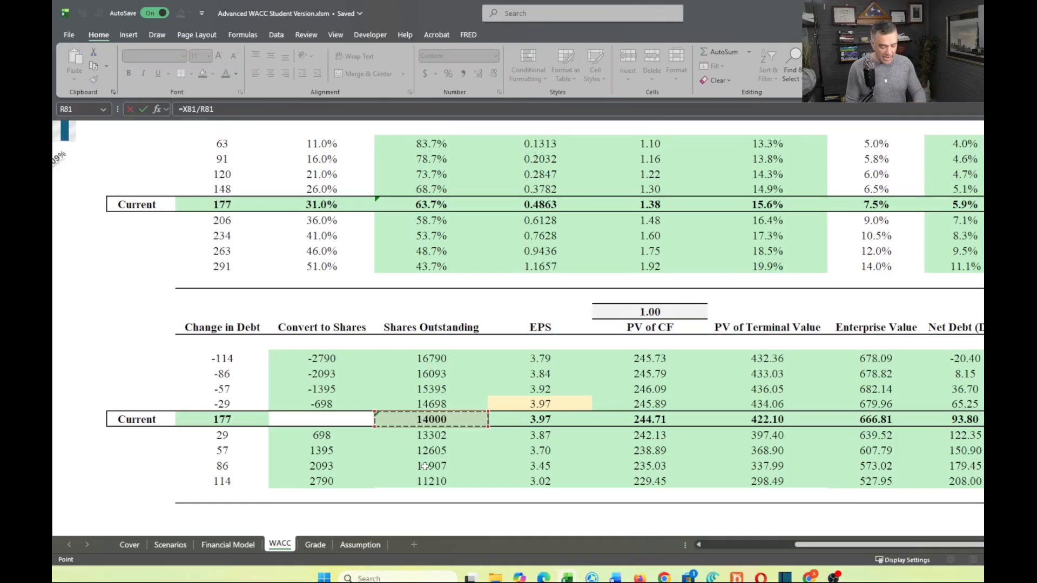
{"action": "type", "text": "*"}
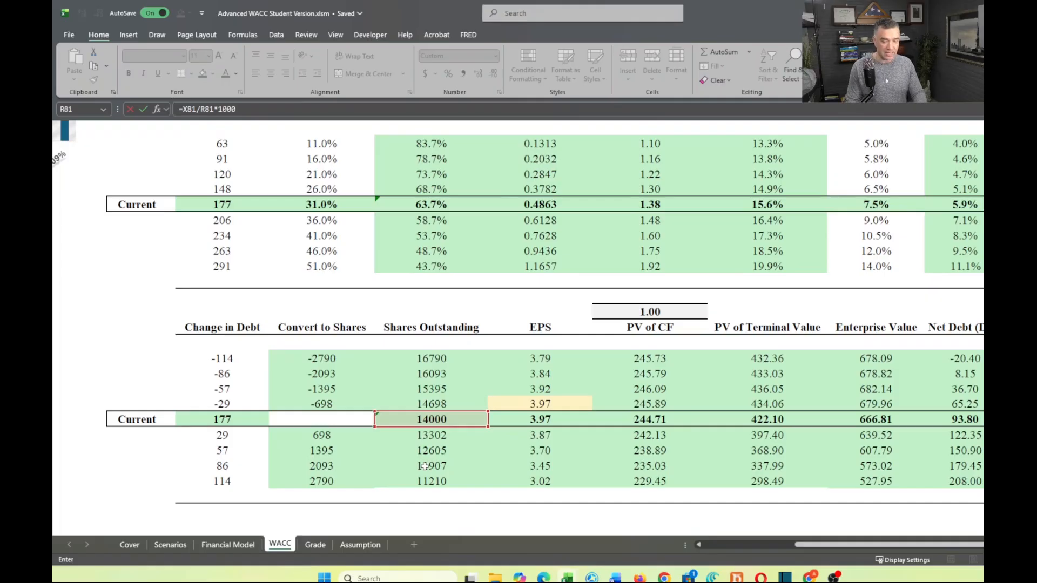
{"action": "key", "text": "Return"}
{"action": "left_click_drag", "start_coordinate": [814, 545], "coordinate": [879, 544]}
{"action": "left_click", "coordinate": [730, 419]}
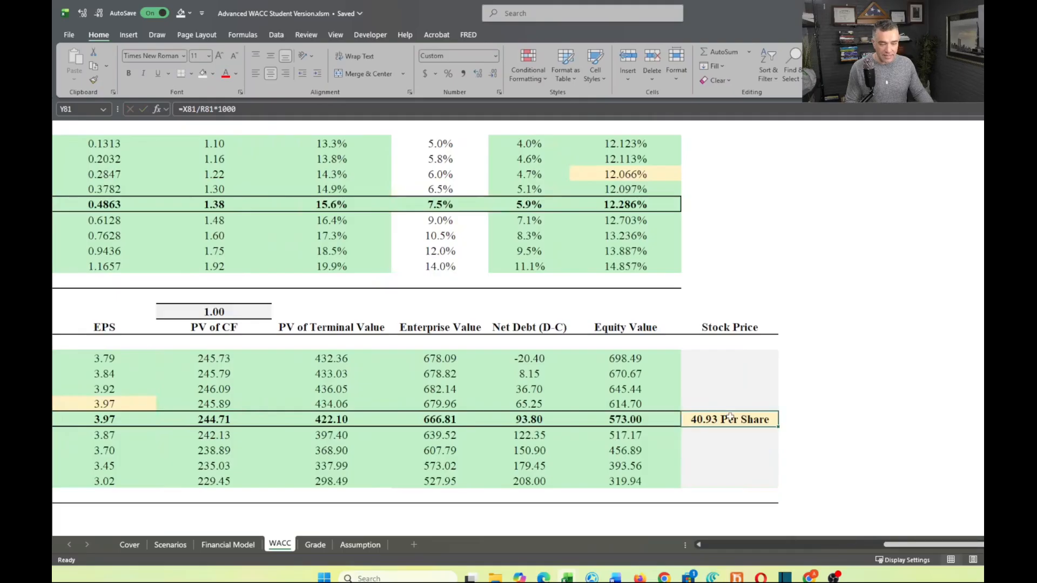
- Copy the Current row's Stock Price formula to all nine debt-level rows, pasting formulas only
{"action": "key", "text": "ctrl+c"}
{"action": "key", "text": "Up"}
{"action": "key", "text": "Up"}
{"action": "key", "text": "Up"}
{"action": "key", "text": "Up"}
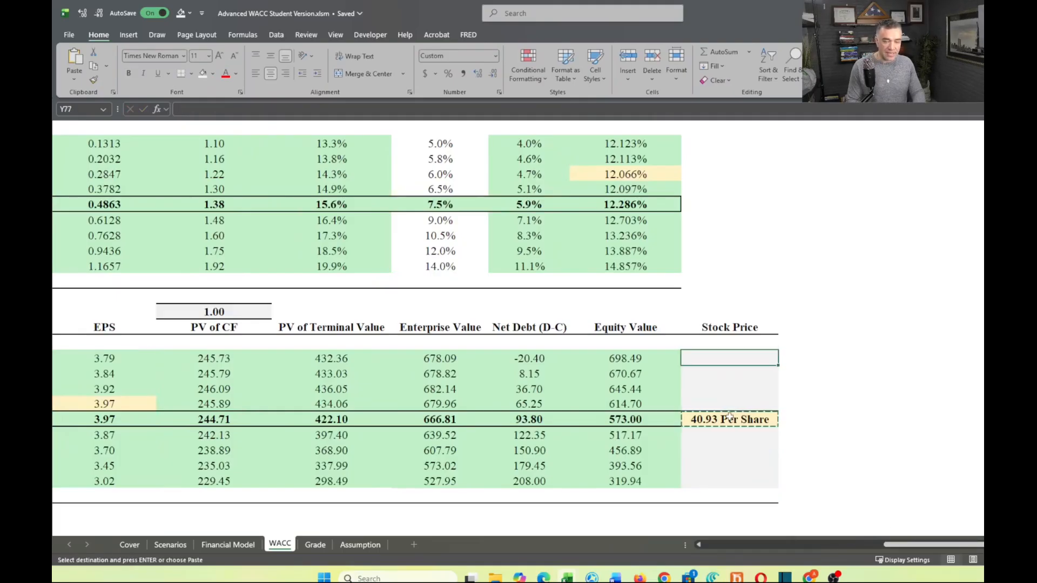
{"action": "key", "text": "shift+Down"}
{"action": "key", "text": "shift+Down"}
{"action": "key", "text": "shift+Down"}
{"action": "key", "text": "shift+Down"}
{"action": "key", "text": "shift+Down"}
{"action": "key", "text": "shift+Down"}
{"action": "key", "text": "shift+Down"}
{"action": "key", "text": "shift+Down"}
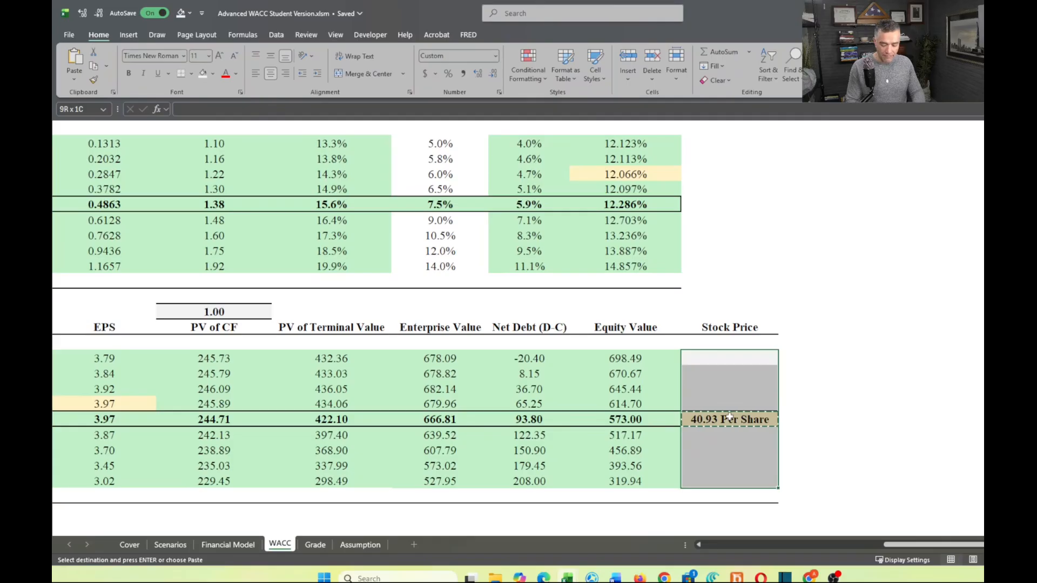
{"action": "key", "text": "ctrl+alt+v"}
{"action": "key", "text": "f"}
{"action": "key", "text": "Return"}
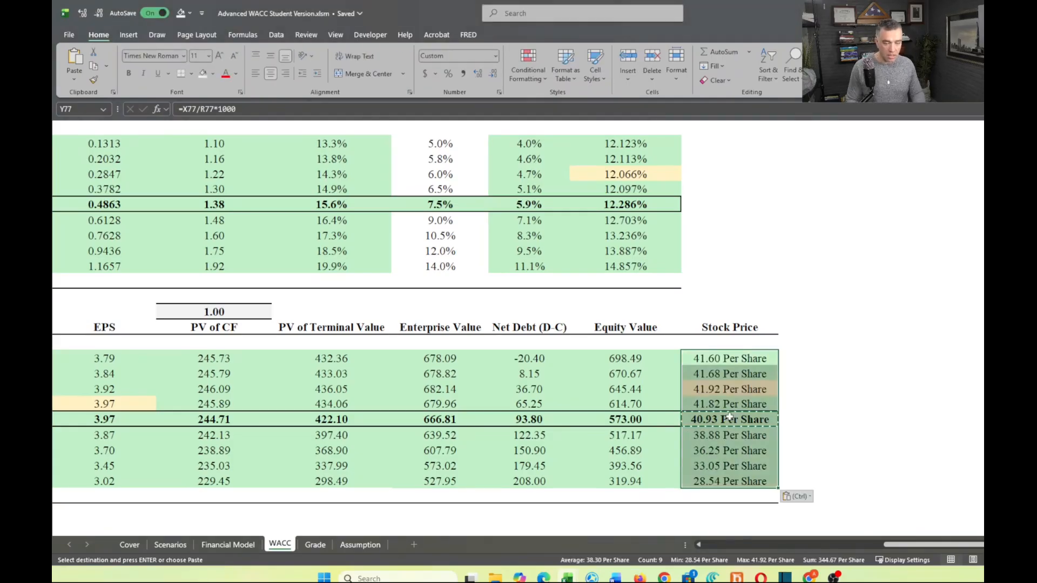
- Review the completed Stock Price column and inspect the formula in its highlighted cell
{"action": "left_click", "coordinate": [835, 372]}
{"action": "key", "text": "ctrl+Up"}
{"action": "scroll", "coordinate": [820, 405], "scroll_direction": "down", "scroll_amount": 3}
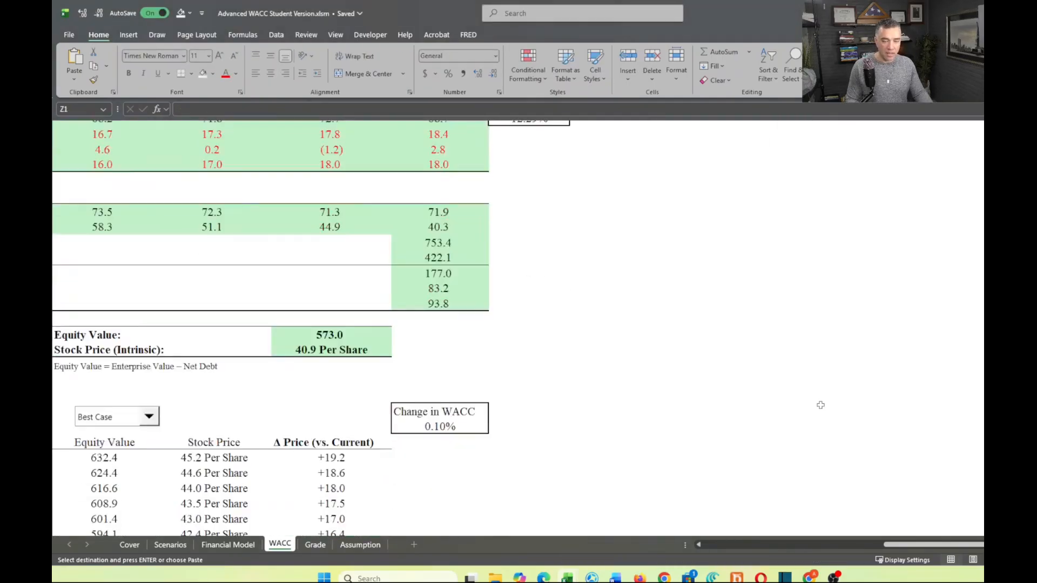
{"action": "scroll", "coordinate": [820, 405], "scroll_direction": "down", "scroll_amount": 12}
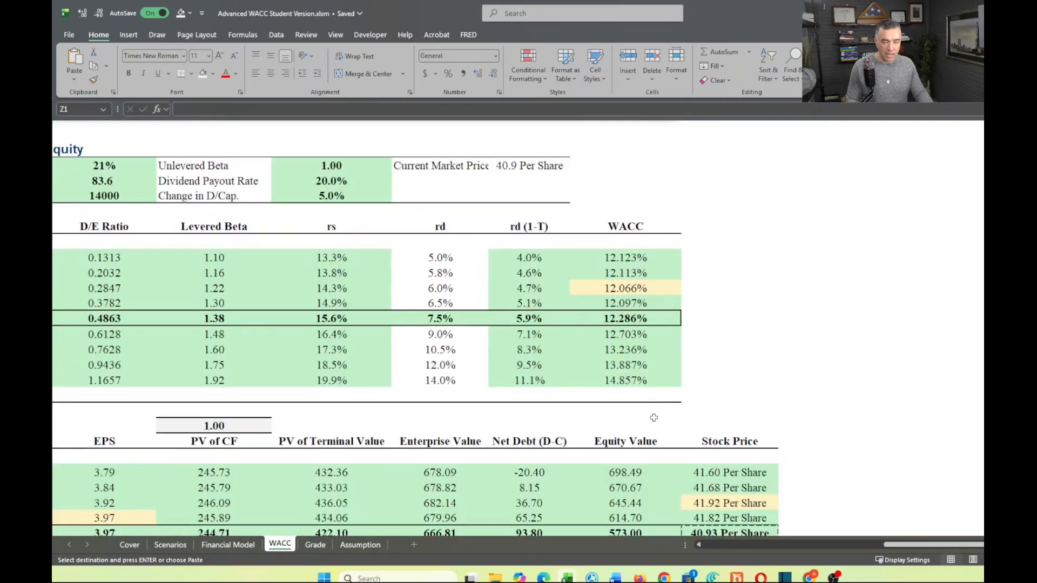
{"action": "scroll", "coordinate": [648, 361], "scroll_direction": "down", "scroll_amount": 1}
{"action": "left_click", "coordinate": [713, 458]}
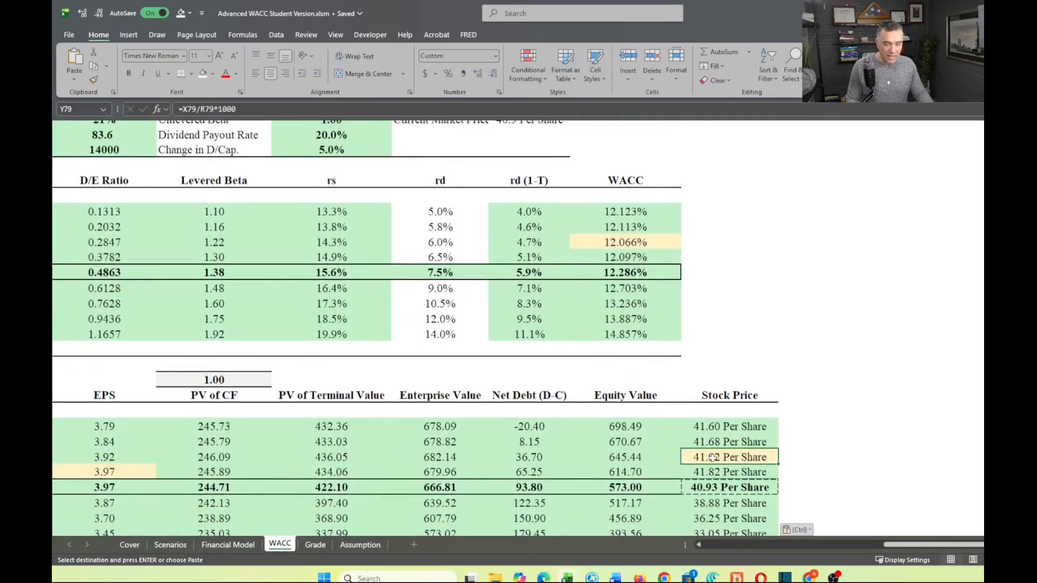
{"action": "double_click", "coordinate": [713, 457]}
{"action": "key", "text": "Return"}
{"action": "key", "text": "Up"}
{"action": "key", "text": "Right"}
{"action": "scroll", "coordinate": [721, 464], "scroll_direction": "down", "scroll_amount": 1}
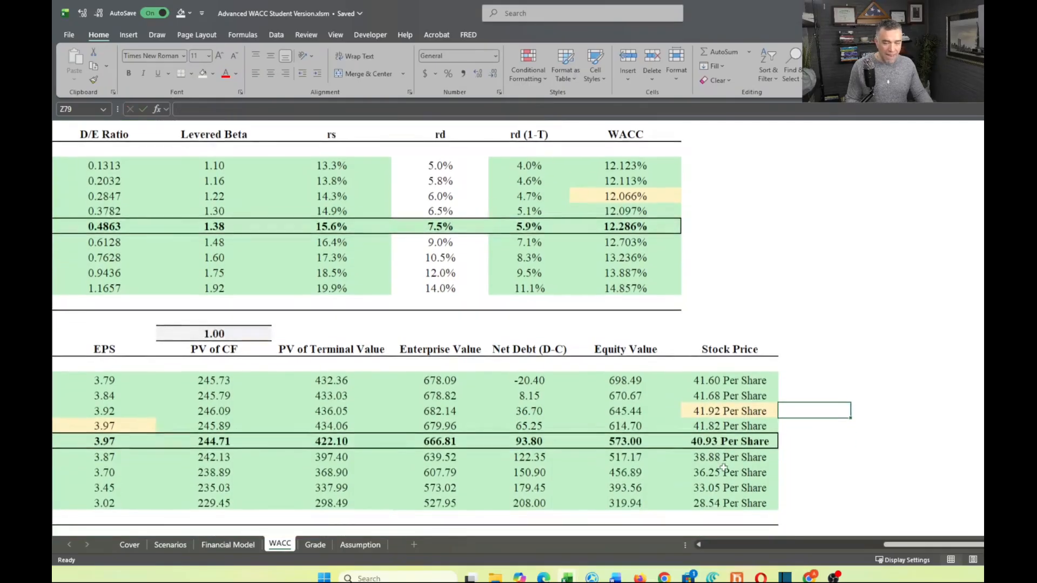
- Compare the highlighted EPS, Stock Price and WACC cells across the two capital structure tables
{"action": "scroll", "coordinate": [723, 455], "scroll_direction": "down", "scroll_amount": 1}
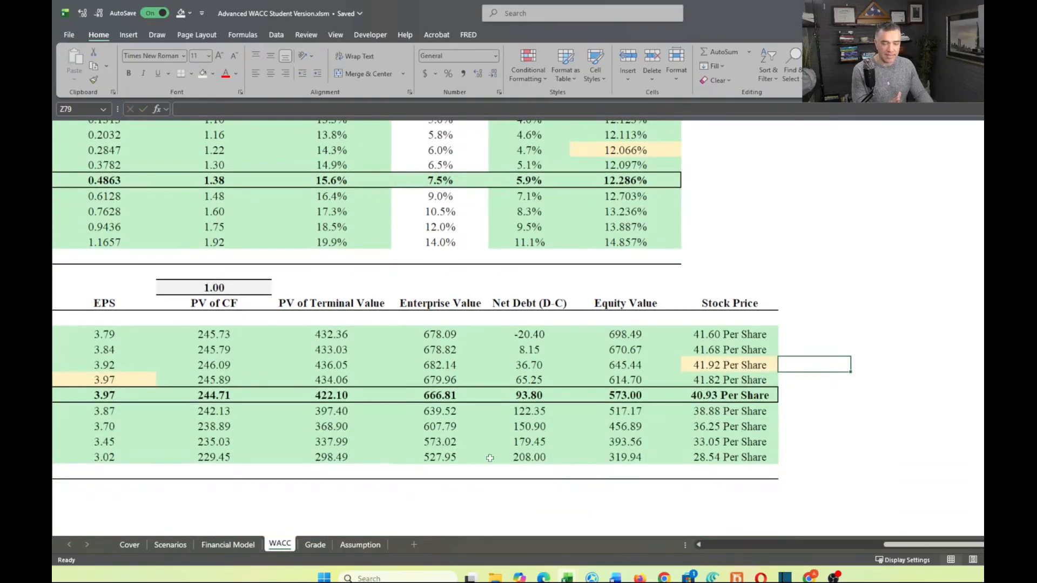
{"action": "left_click_drag", "start_coordinate": [899, 545], "coordinate": [834, 564]}
{"action": "scroll", "coordinate": [378, 378], "scroll_direction": "up", "scroll_amount": 2}
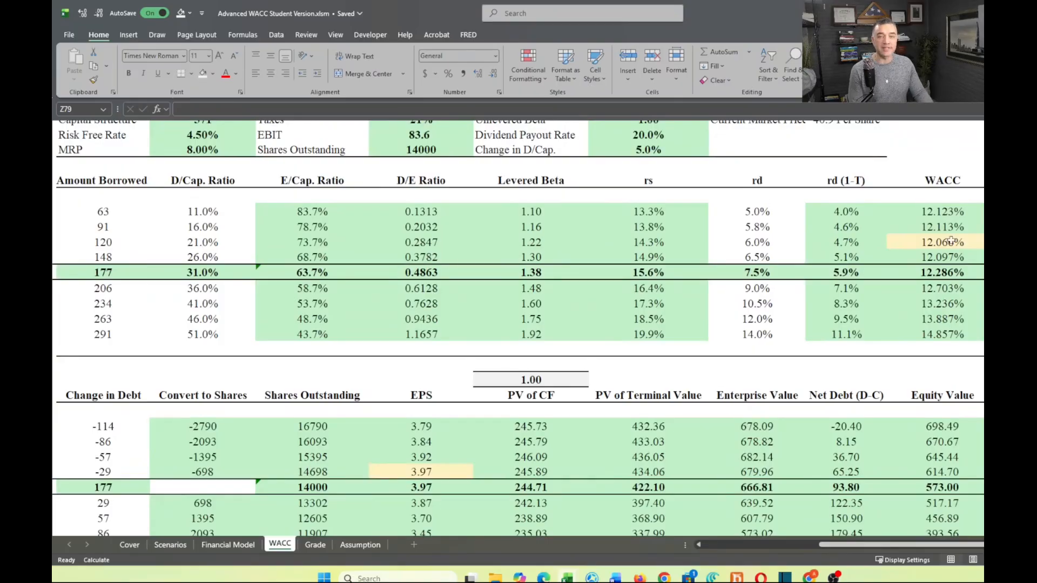
{"action": "scroll", "coordinate": [518, 308], "scroll_direction": "down", "scroll_amount": 2}
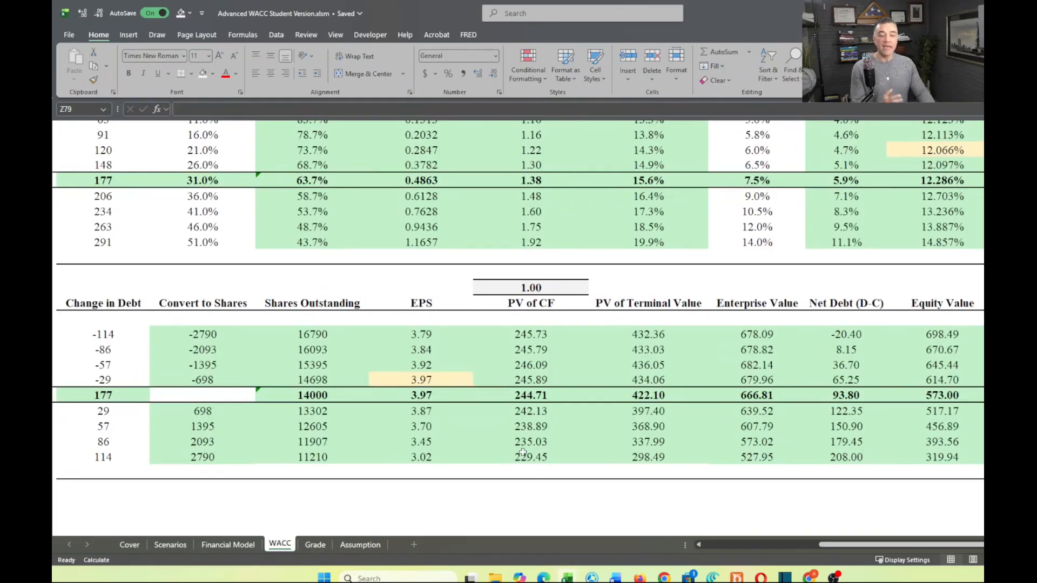
{"action": "left_click", "coordinate": [432, 381]}
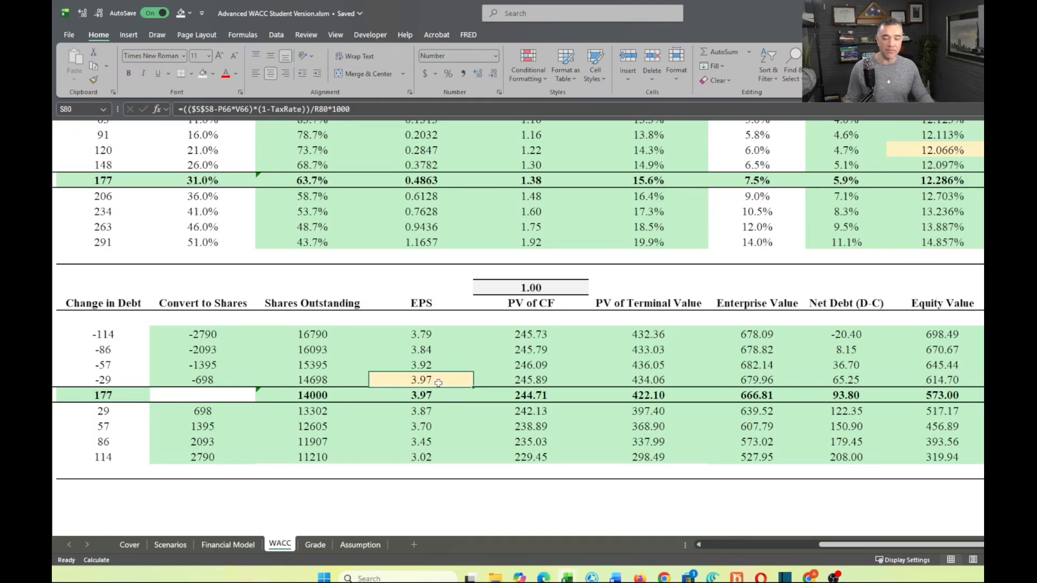
{"action": "left_click", "coordinate": [1026, 365]}
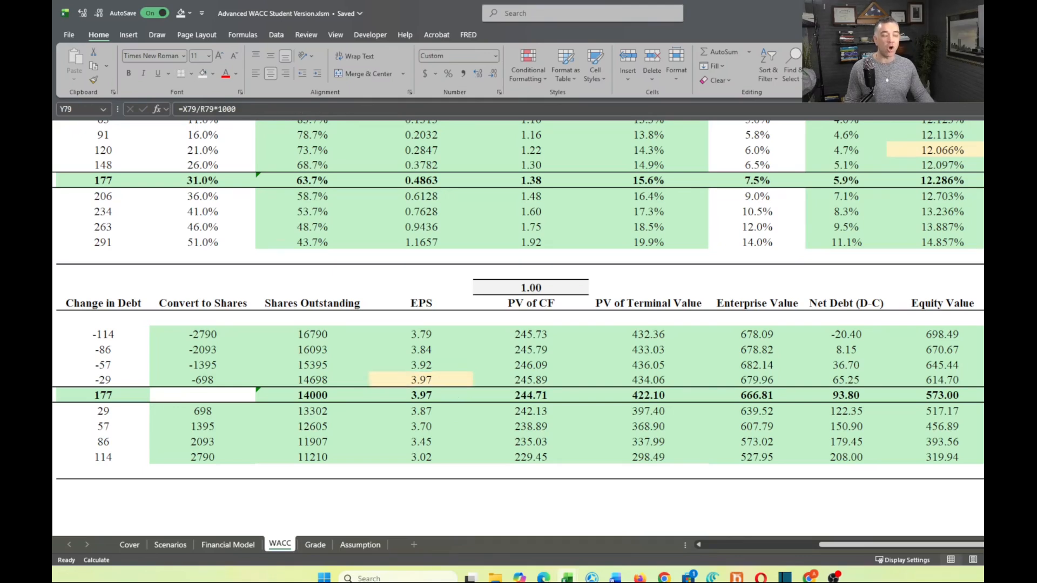
{"action": "left_click", "coordinate": [962, 153]}
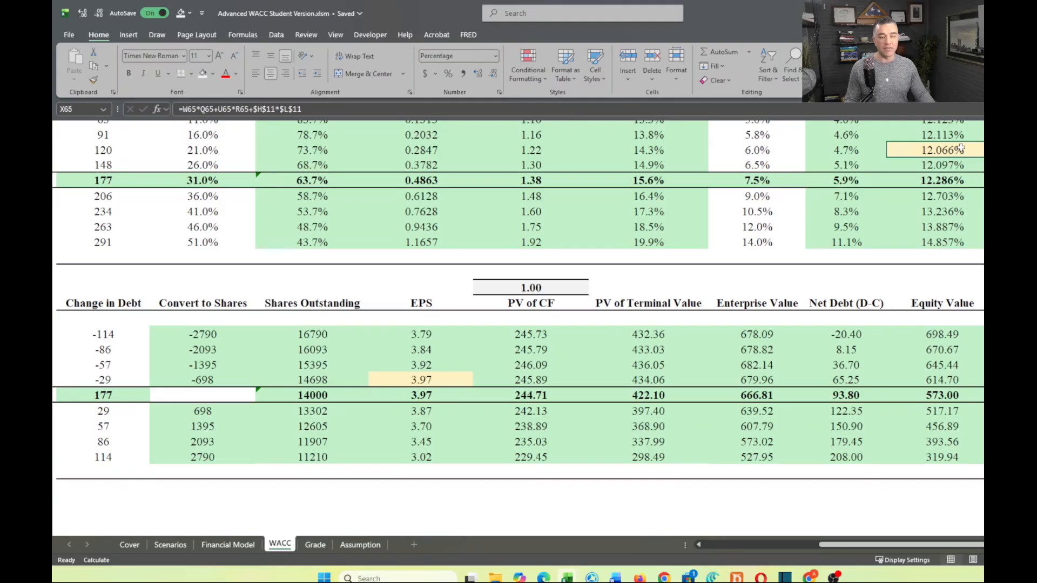